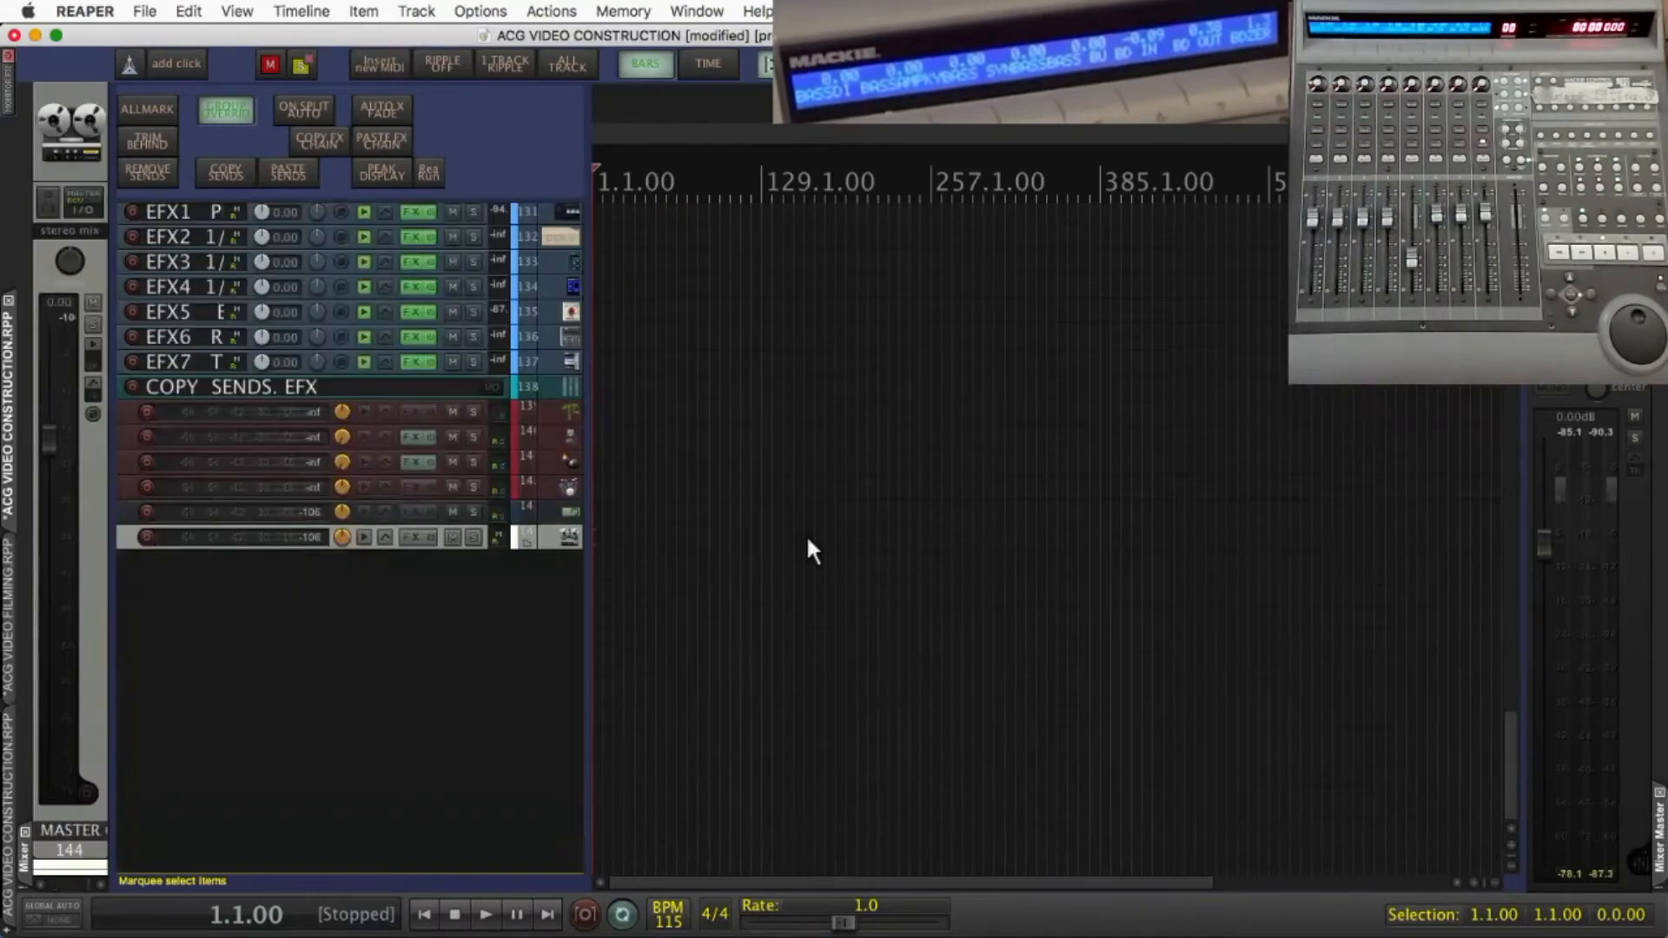
Bring the bass tracks at the start of the project's track list into view
{"action": "key", "text": "b"}
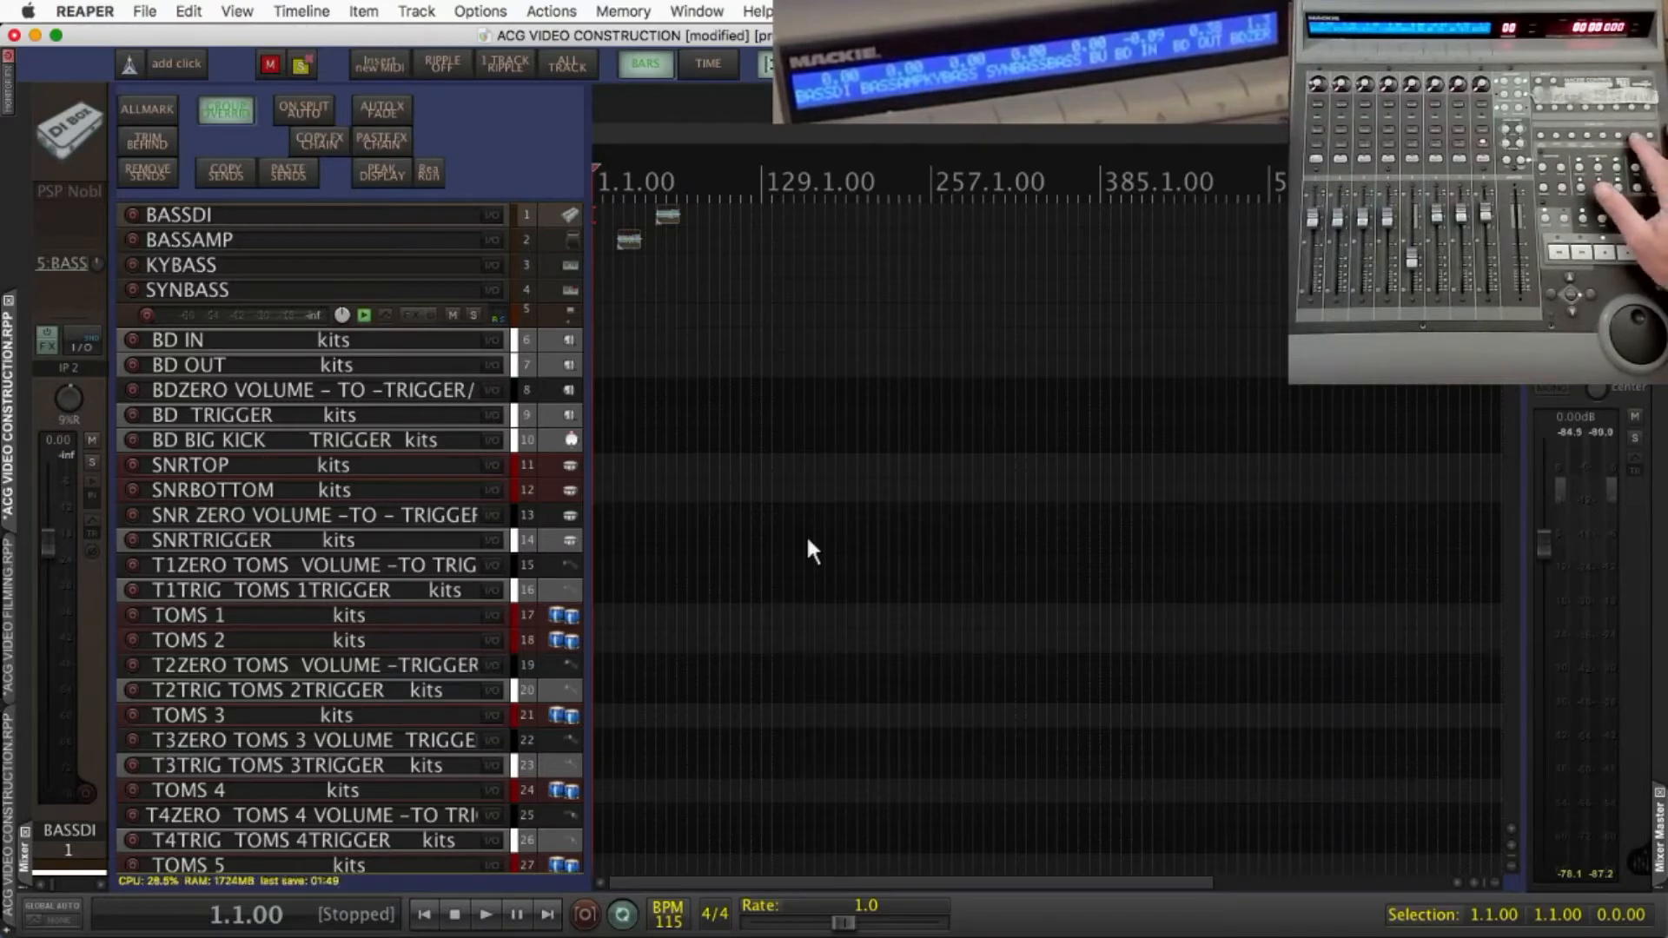
{"action": "key", "text": "F7"}
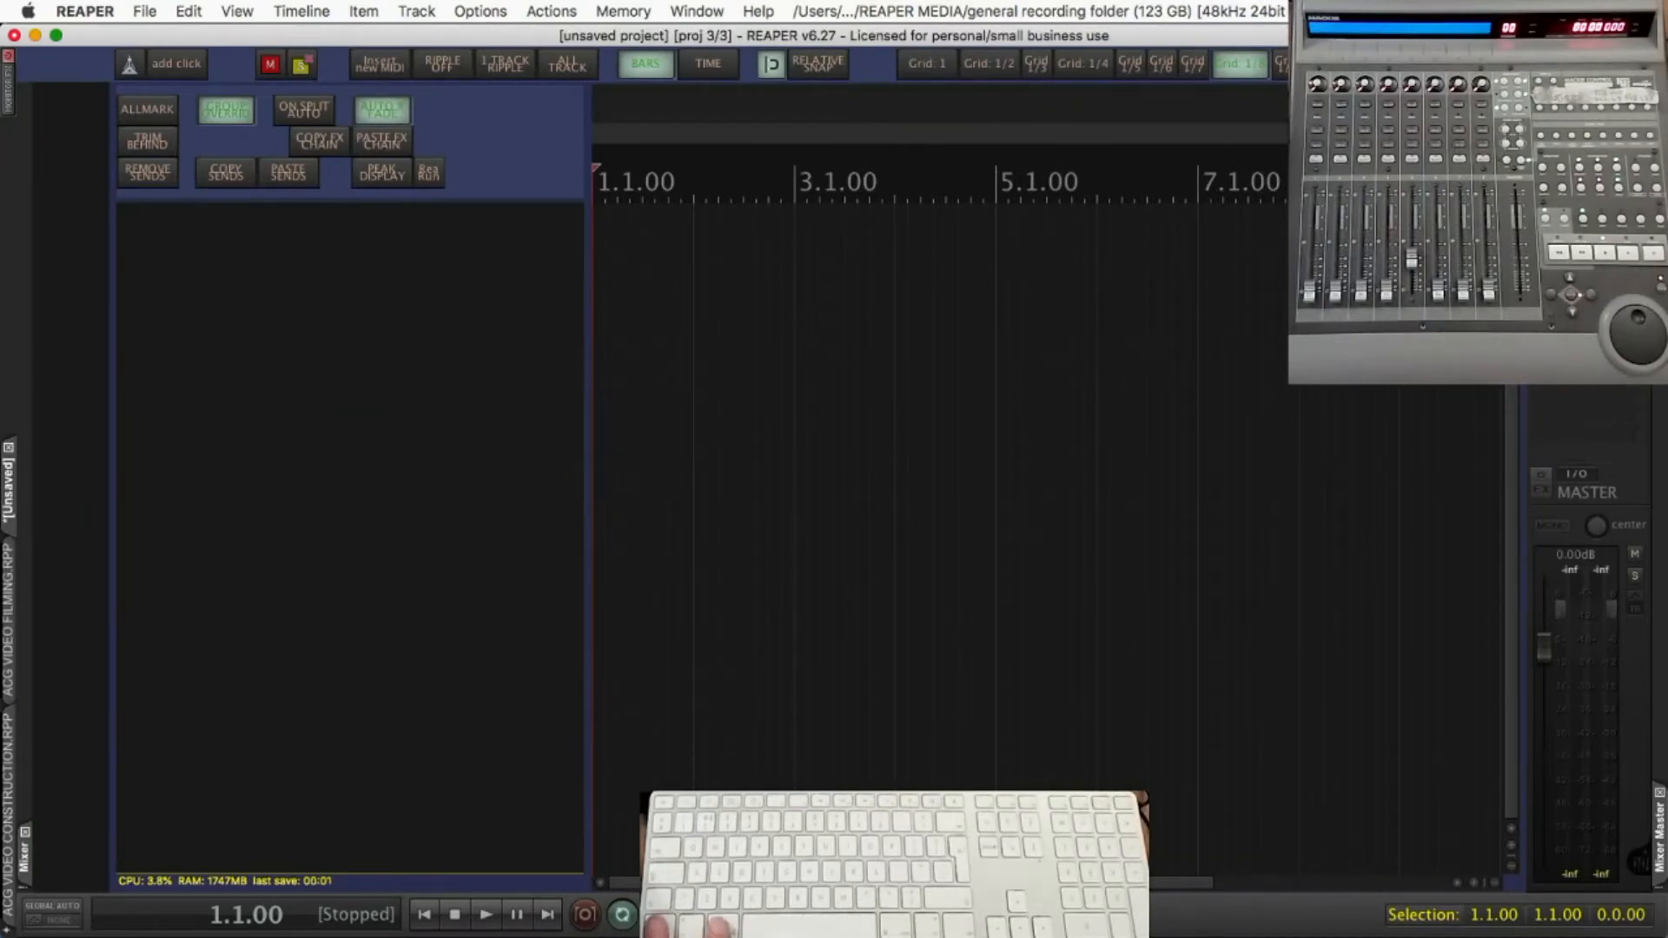
Insert four tracks named ACG at the end of the empty project
{"action": "key", "text": "ctrl+super+t"}
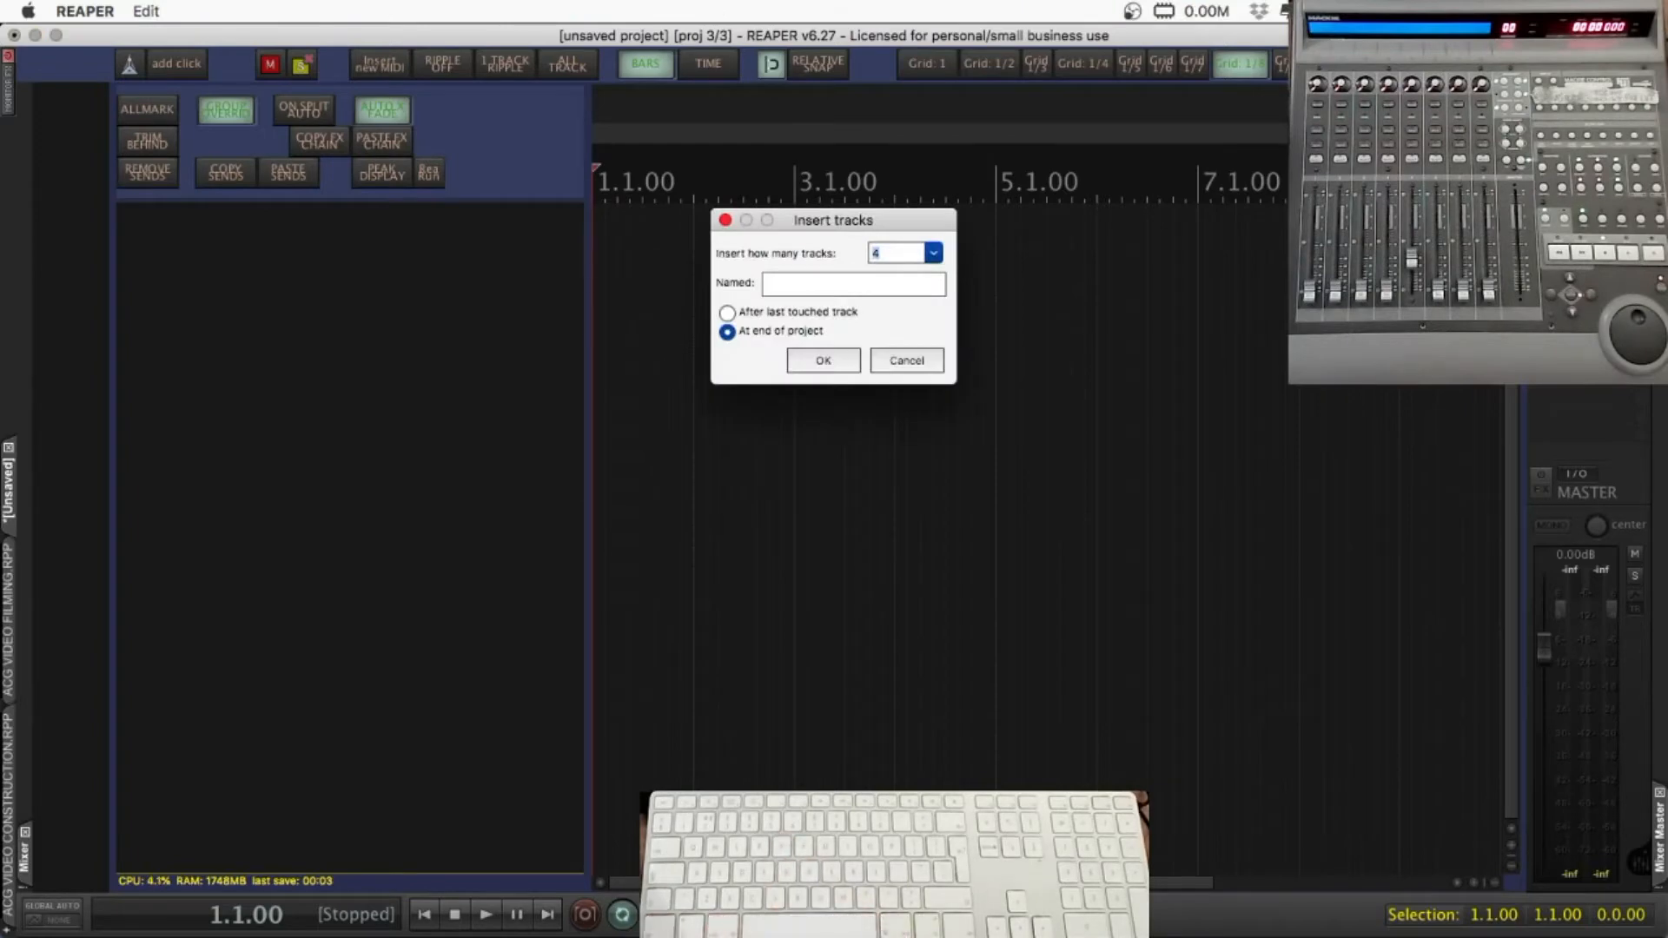
{"action": "key", "text": "Tab"}
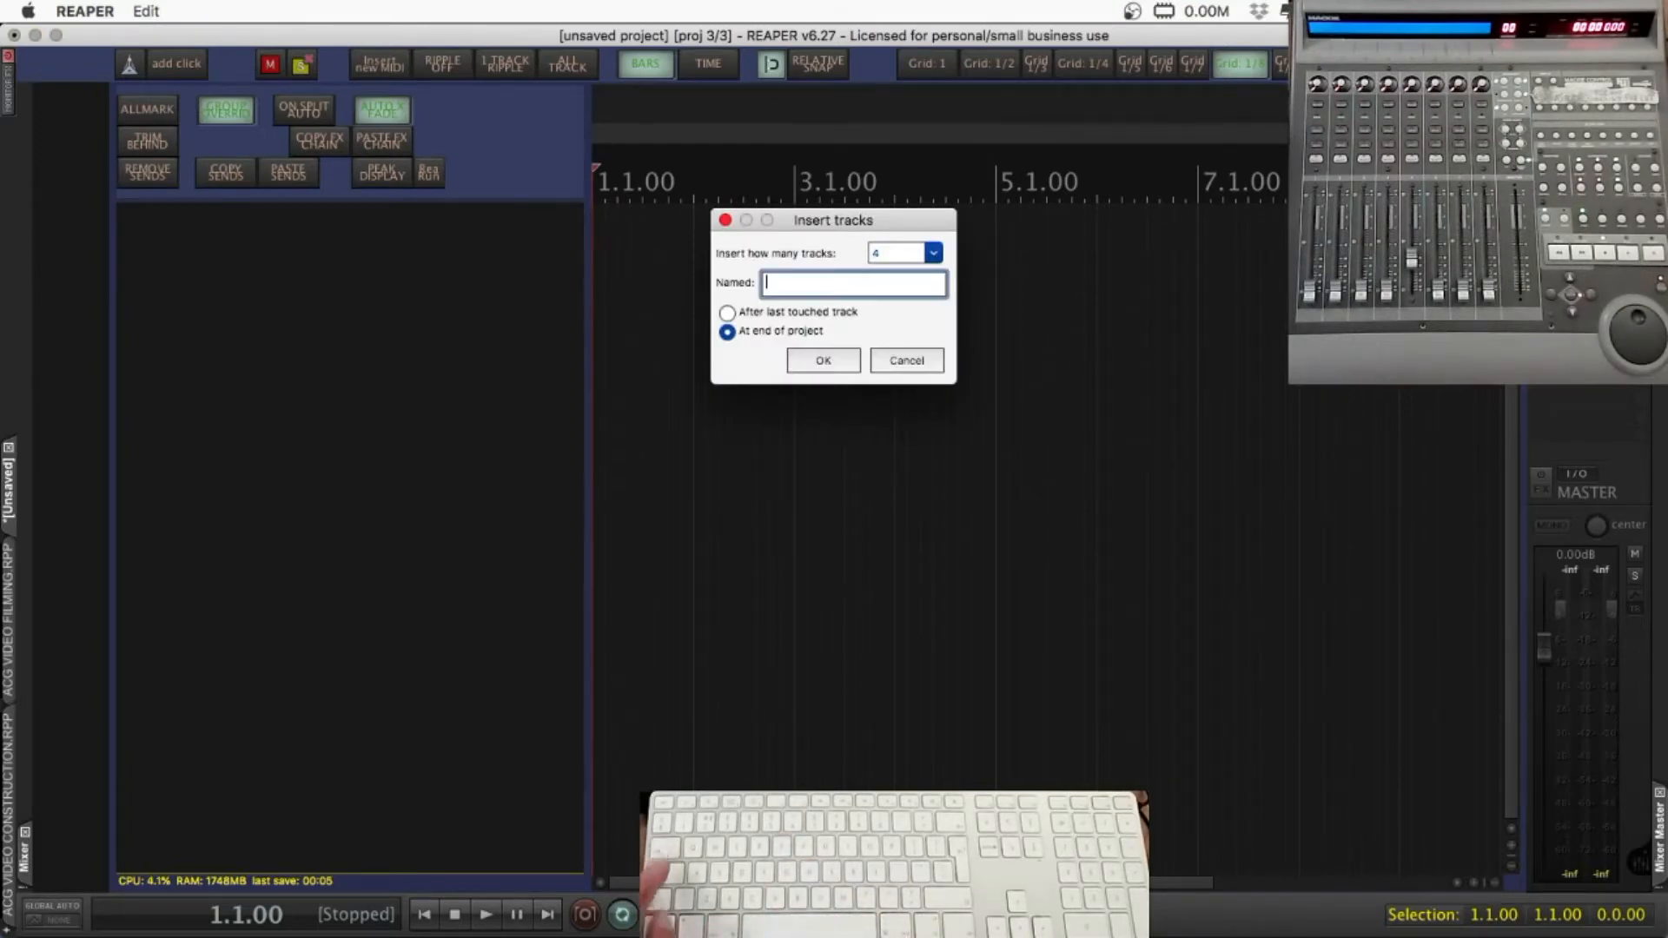
{"action": "type", "text": "ACG"}
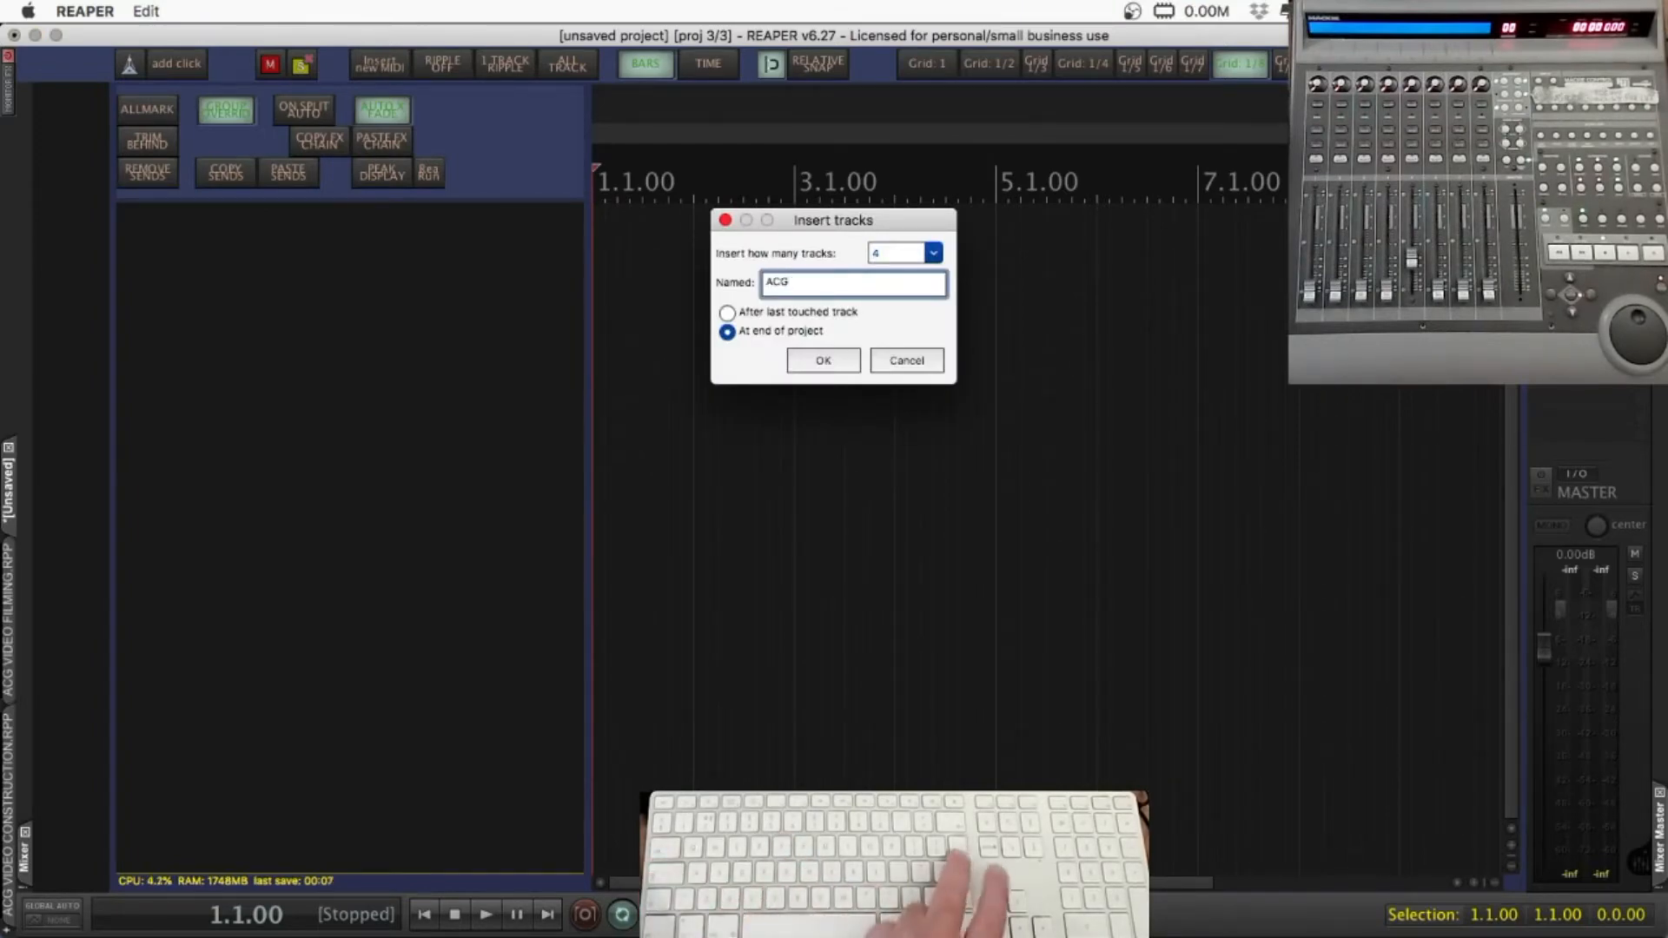
{"action": "key", "text": "Return"}
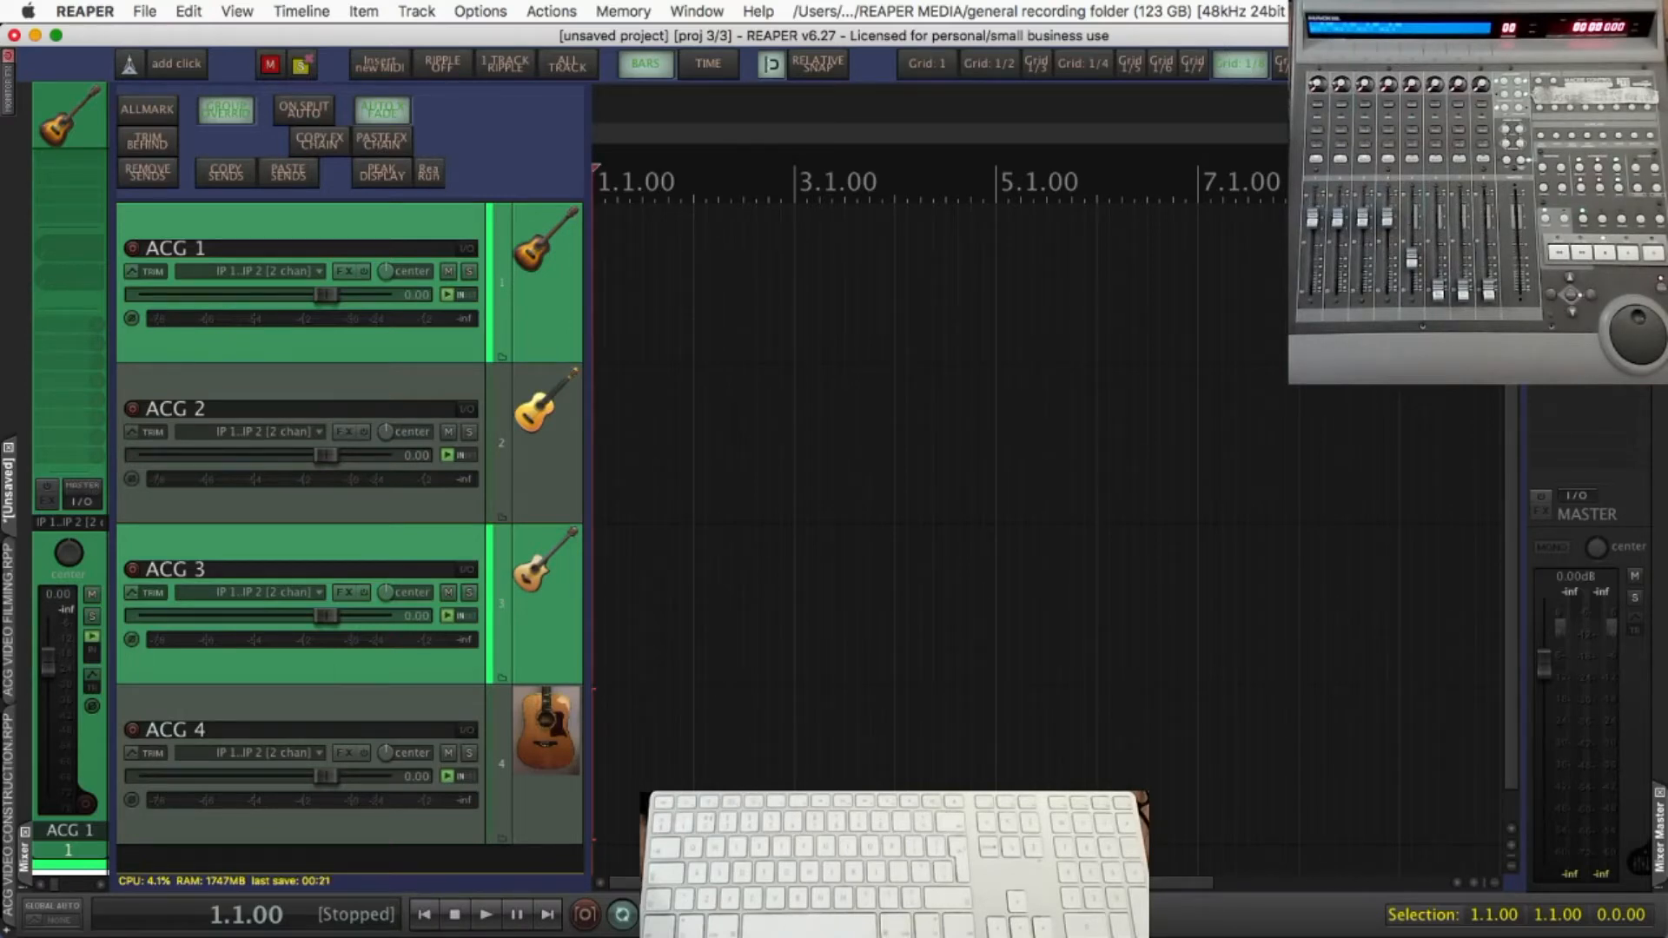
Add a new track below ACG 4 and name it "ACGTA BUSS"
{"action": "key", "text": "super+t"}
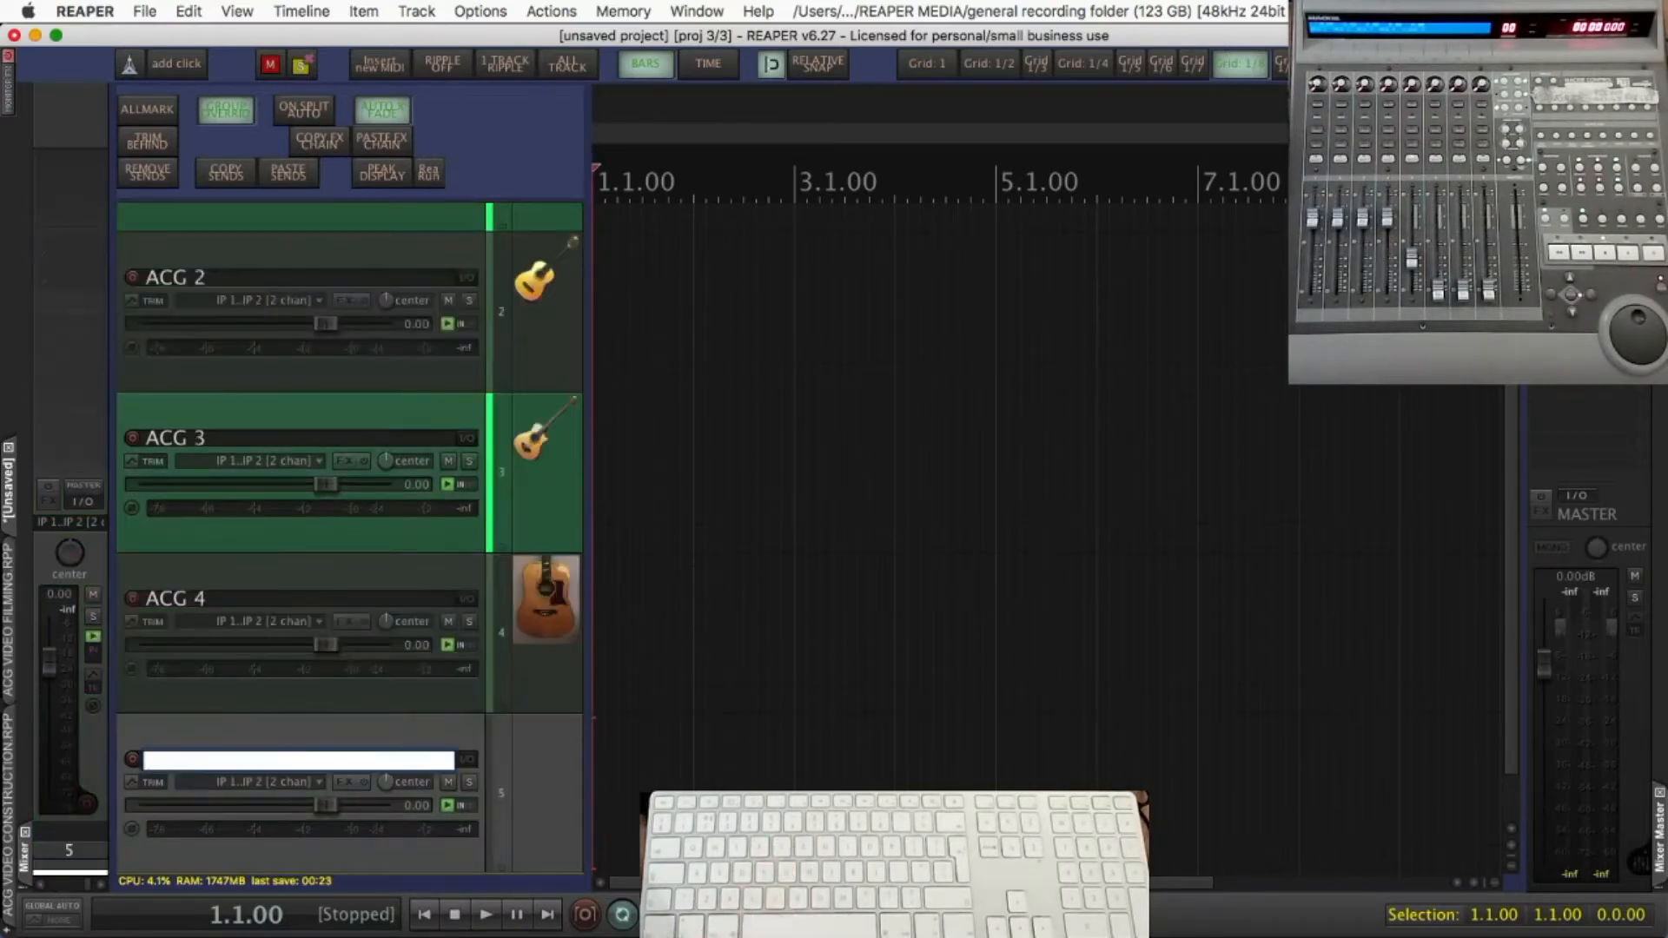
{"action": "type", "text": "ACGT"}
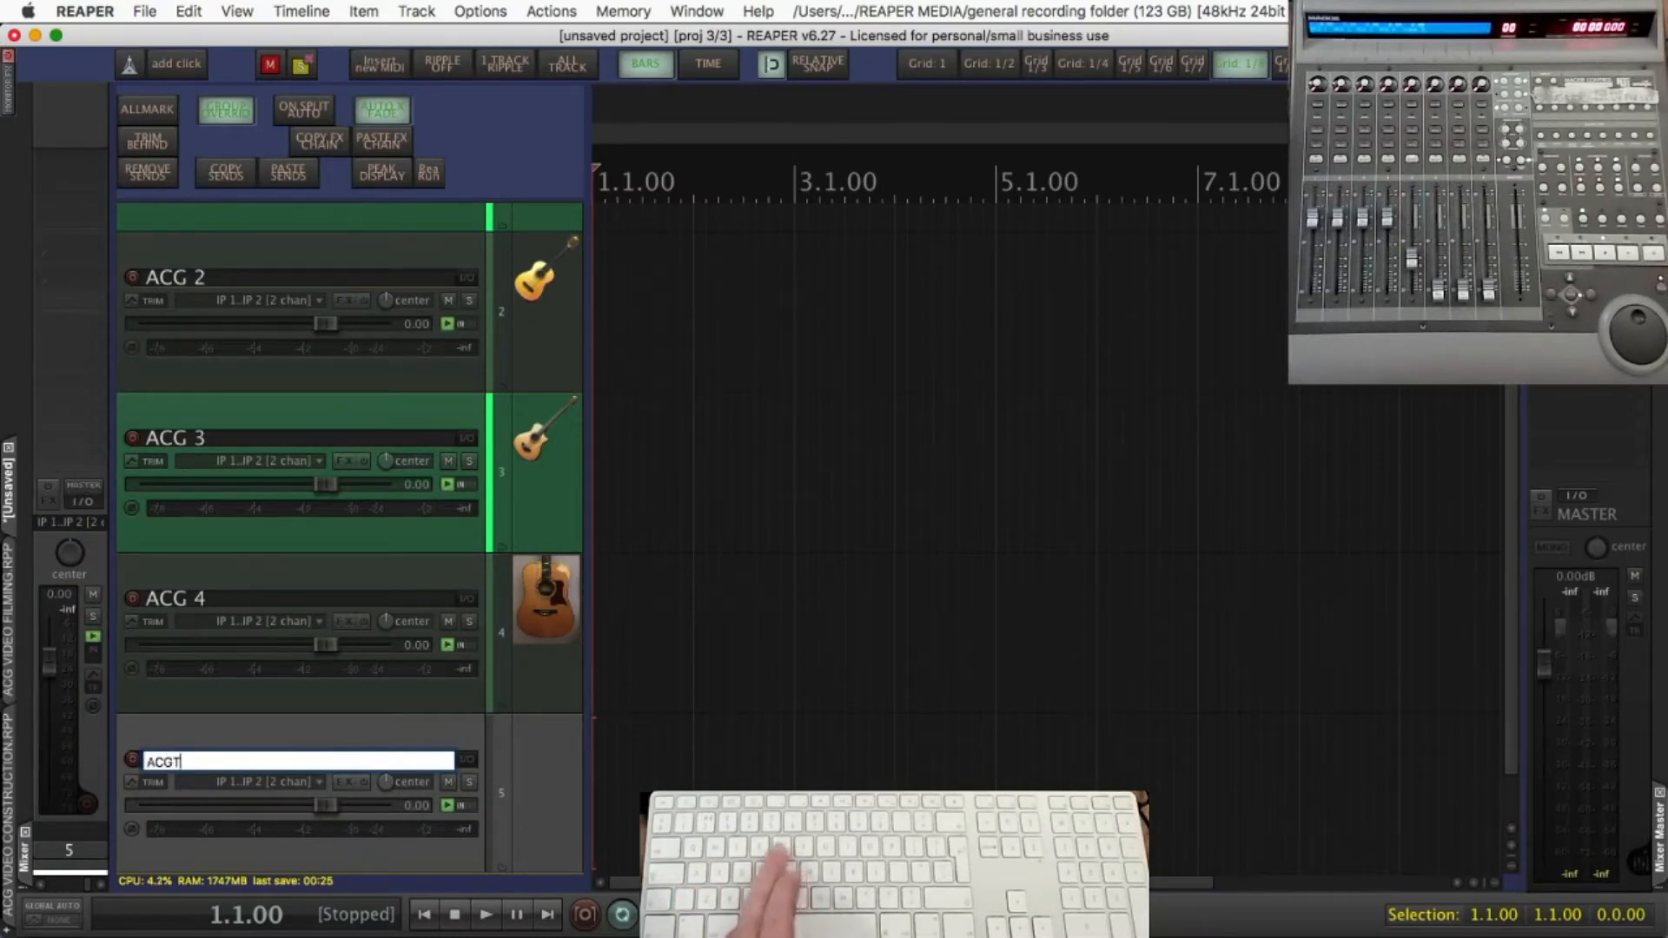
{"action": "type", "text": "A"}
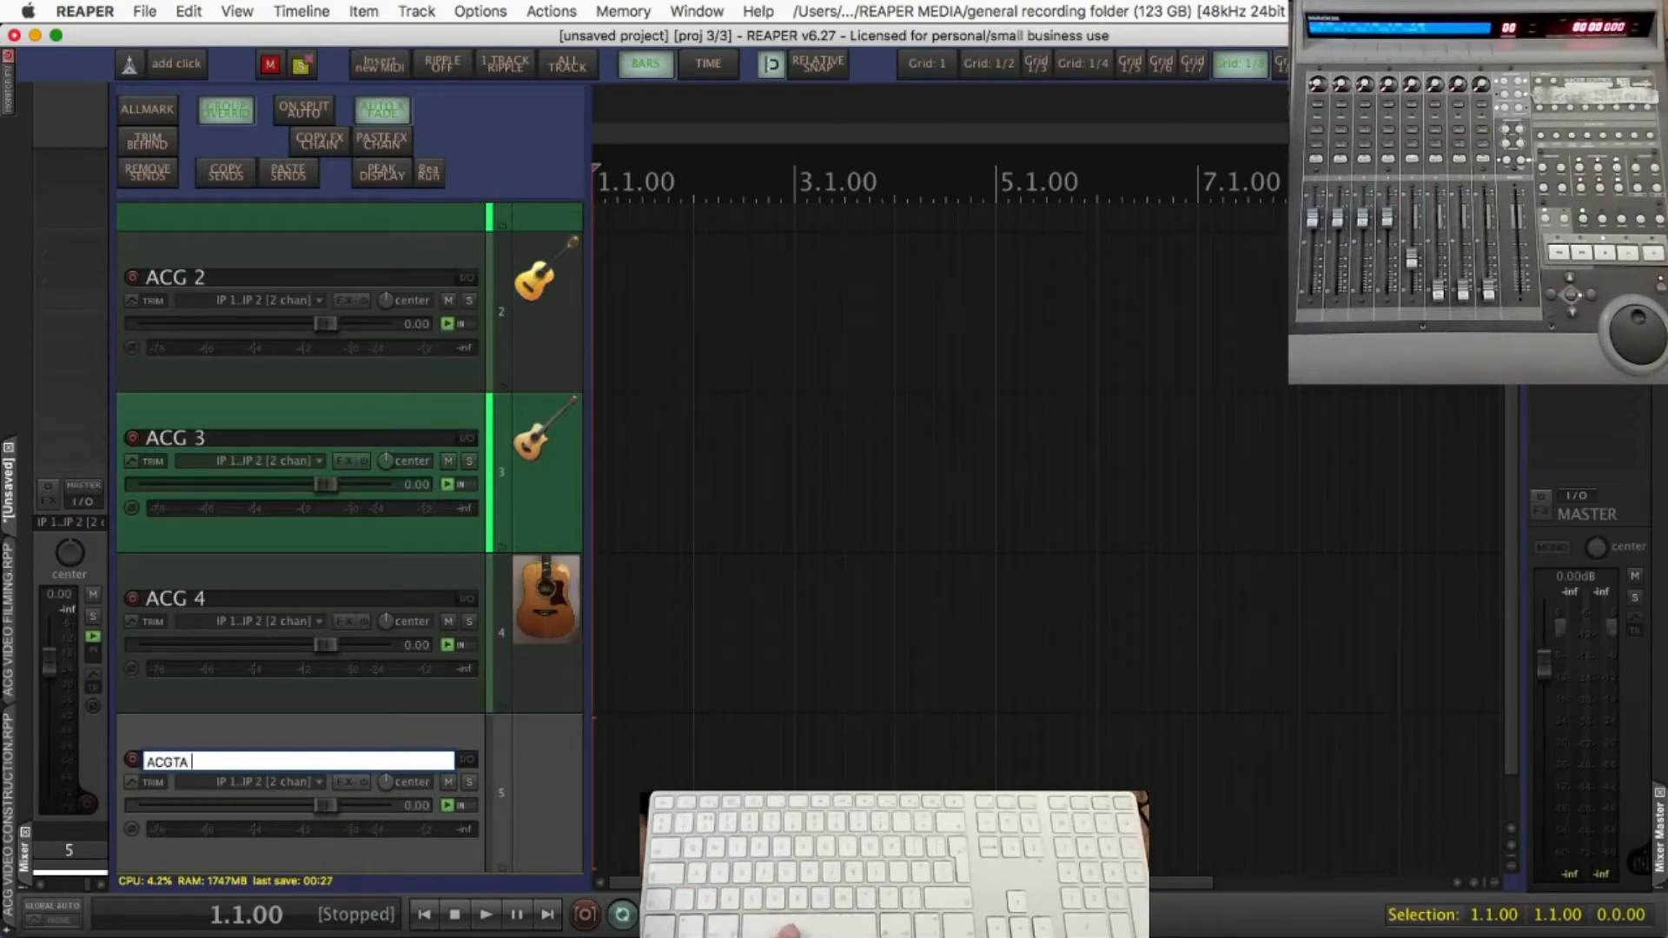
{"action": "type", "text": " BUSS"}
{"action": "key", "text": "Return"}
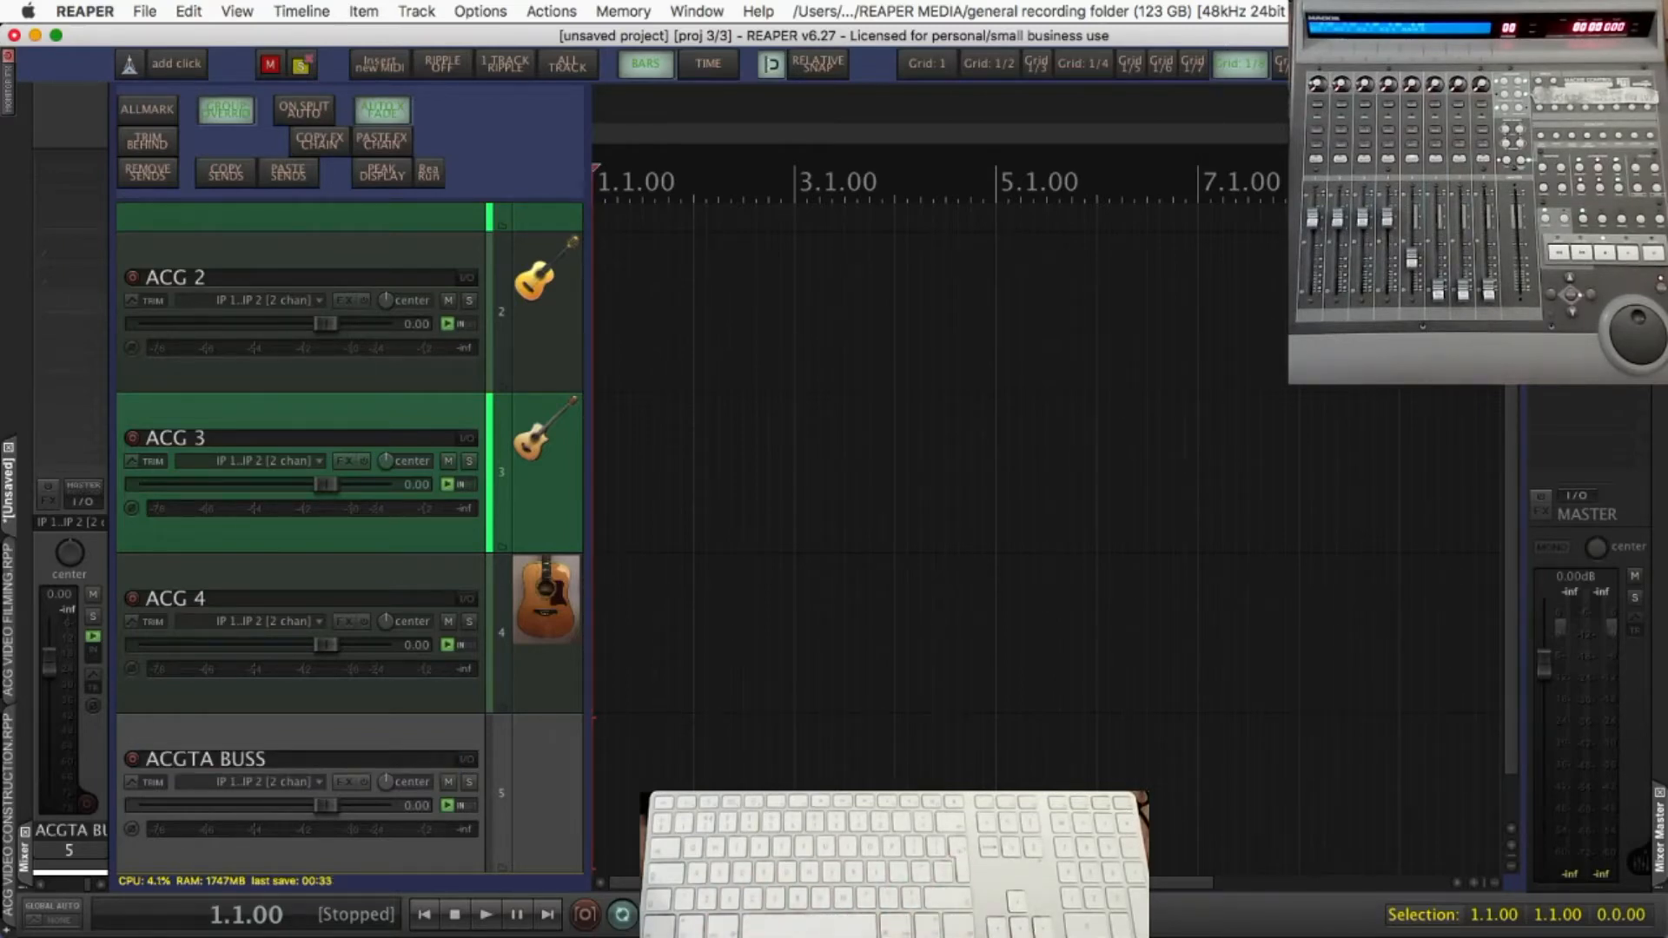
Consult the auto colour and icon rules and insert a second space in the bus track's name, making it "ACGTA BUSS"
{"action": "key", "text": "ctrl+c"}
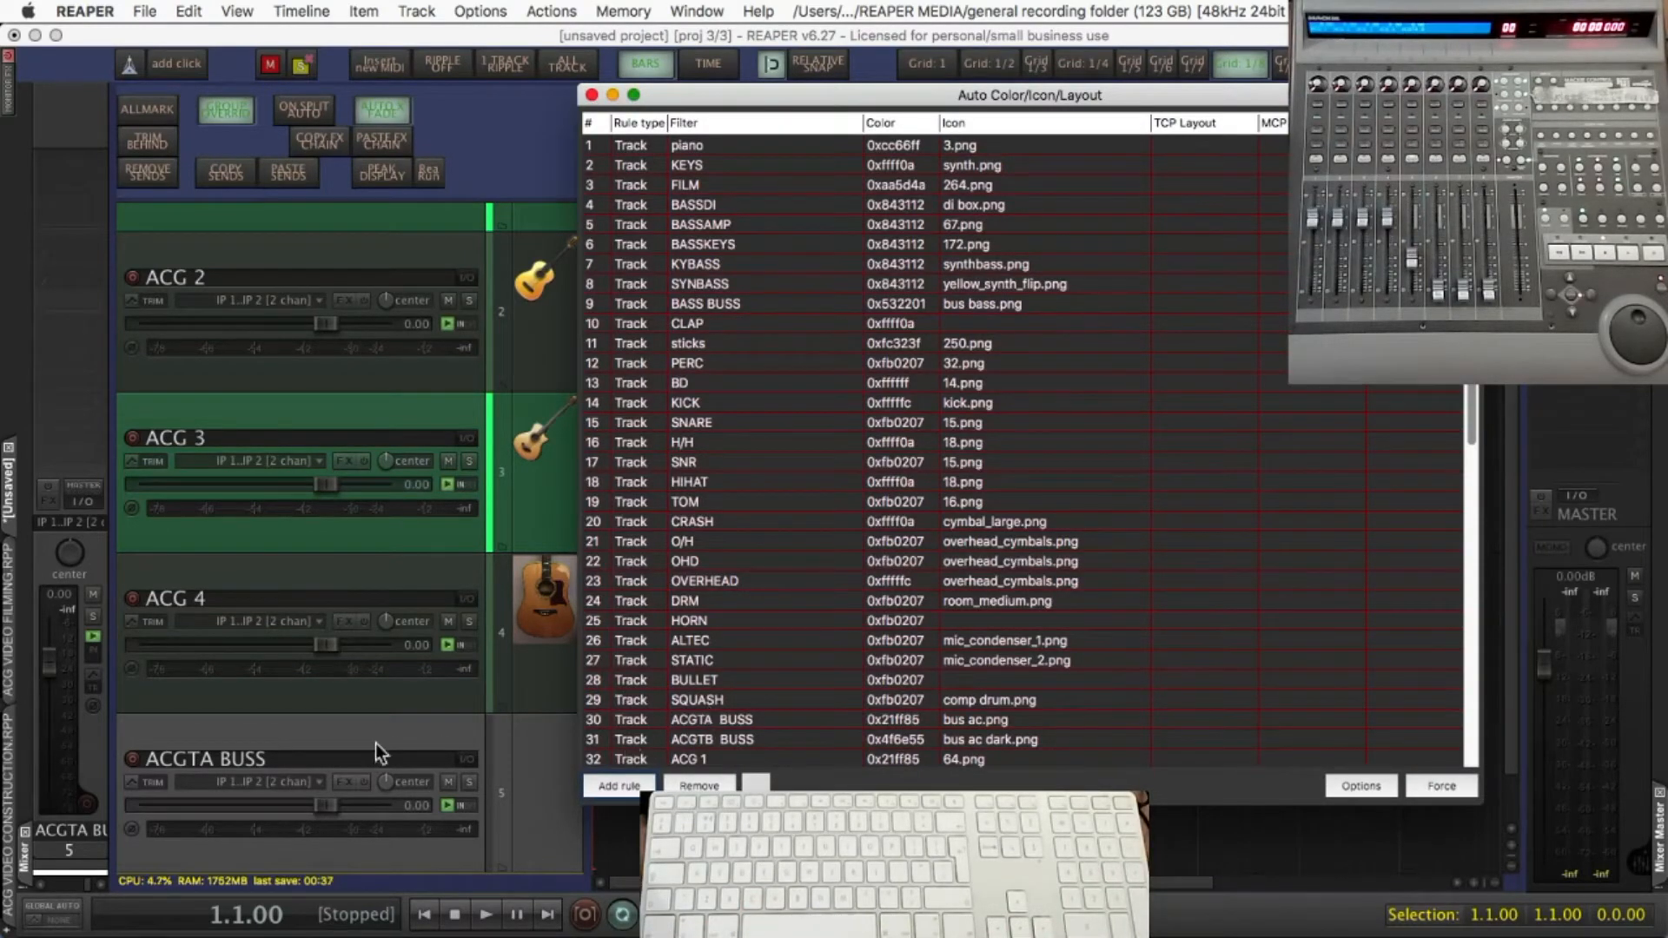
{"action": "double_click", "coordinate": [220, 754]}
{"action": "left_click", "coordinate": [191, 763]}
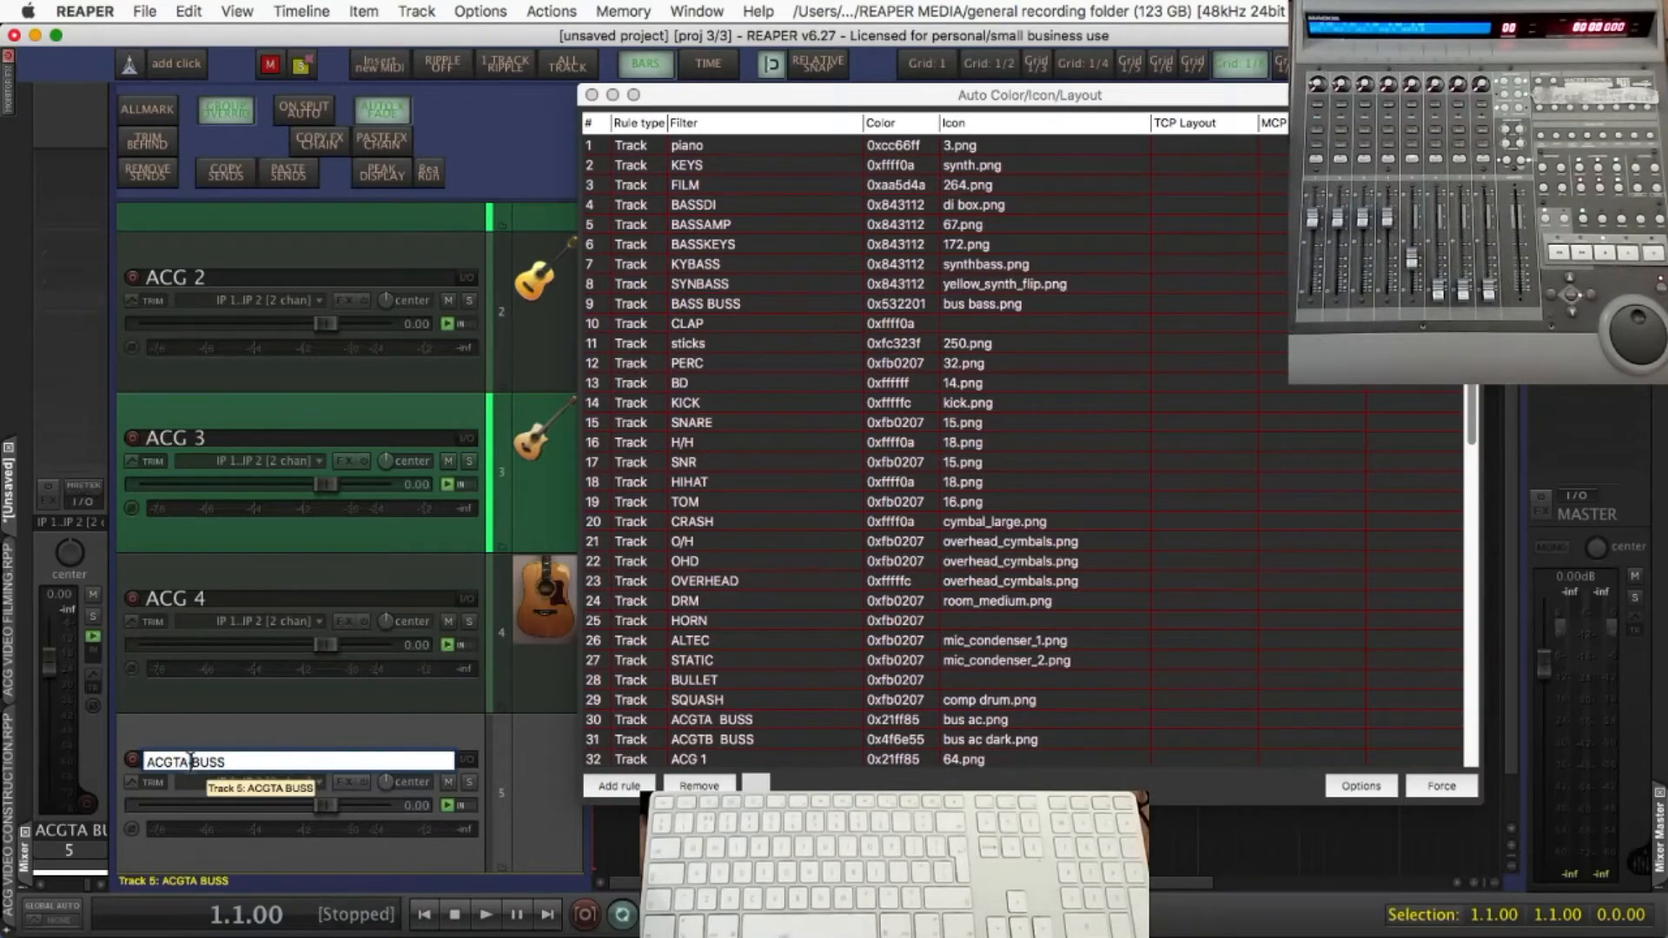
{"action": "key", "text": "Return"}
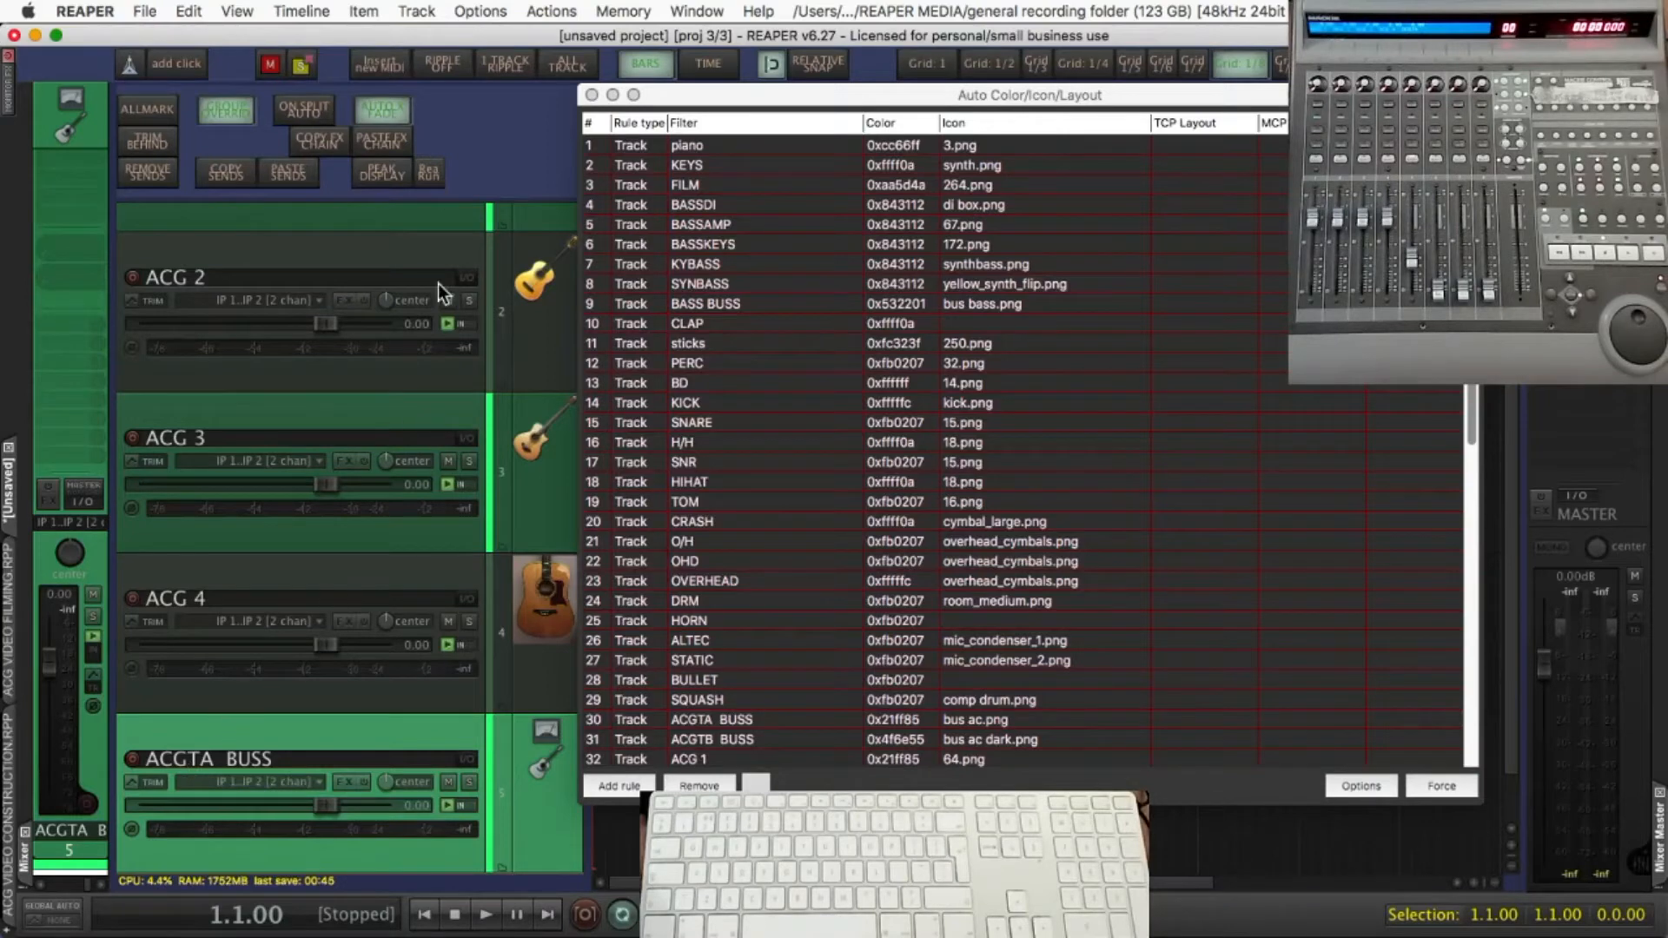
{"action": "left_click", "coordinate": [591, 95]}
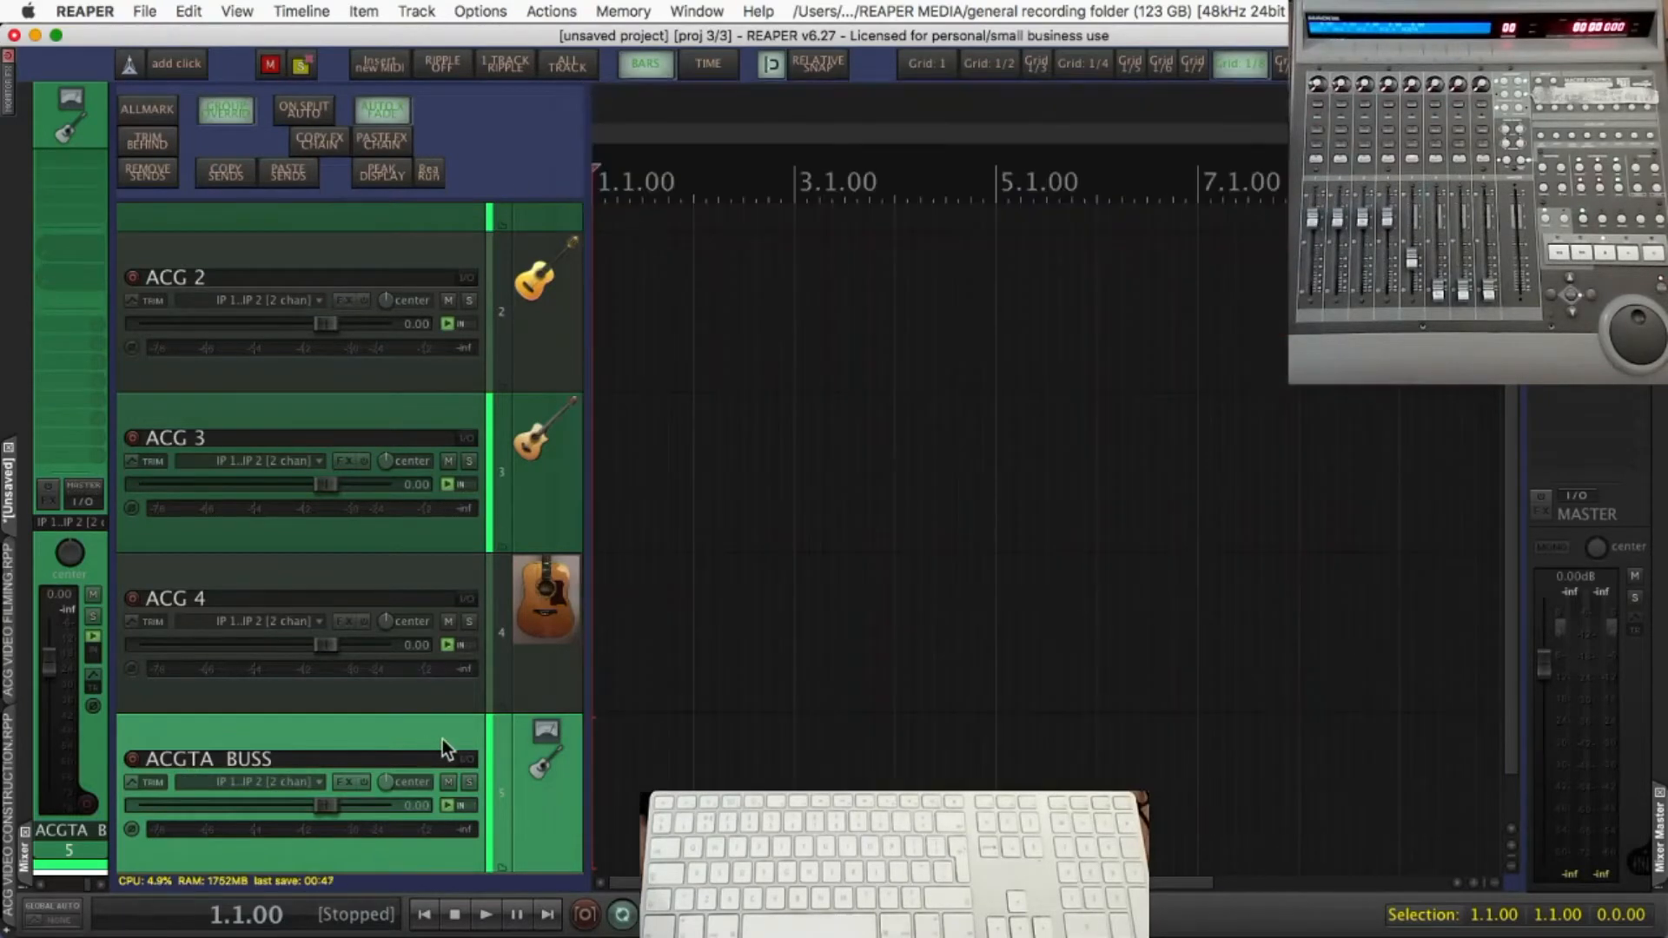
Add another track below the first bus and name it "ACGTB BUSS", with two spaces and no full stop
{"action": "scroll", "coordinate": [446, 735], "scroll_direction": "down", "scroll_amount": 1}
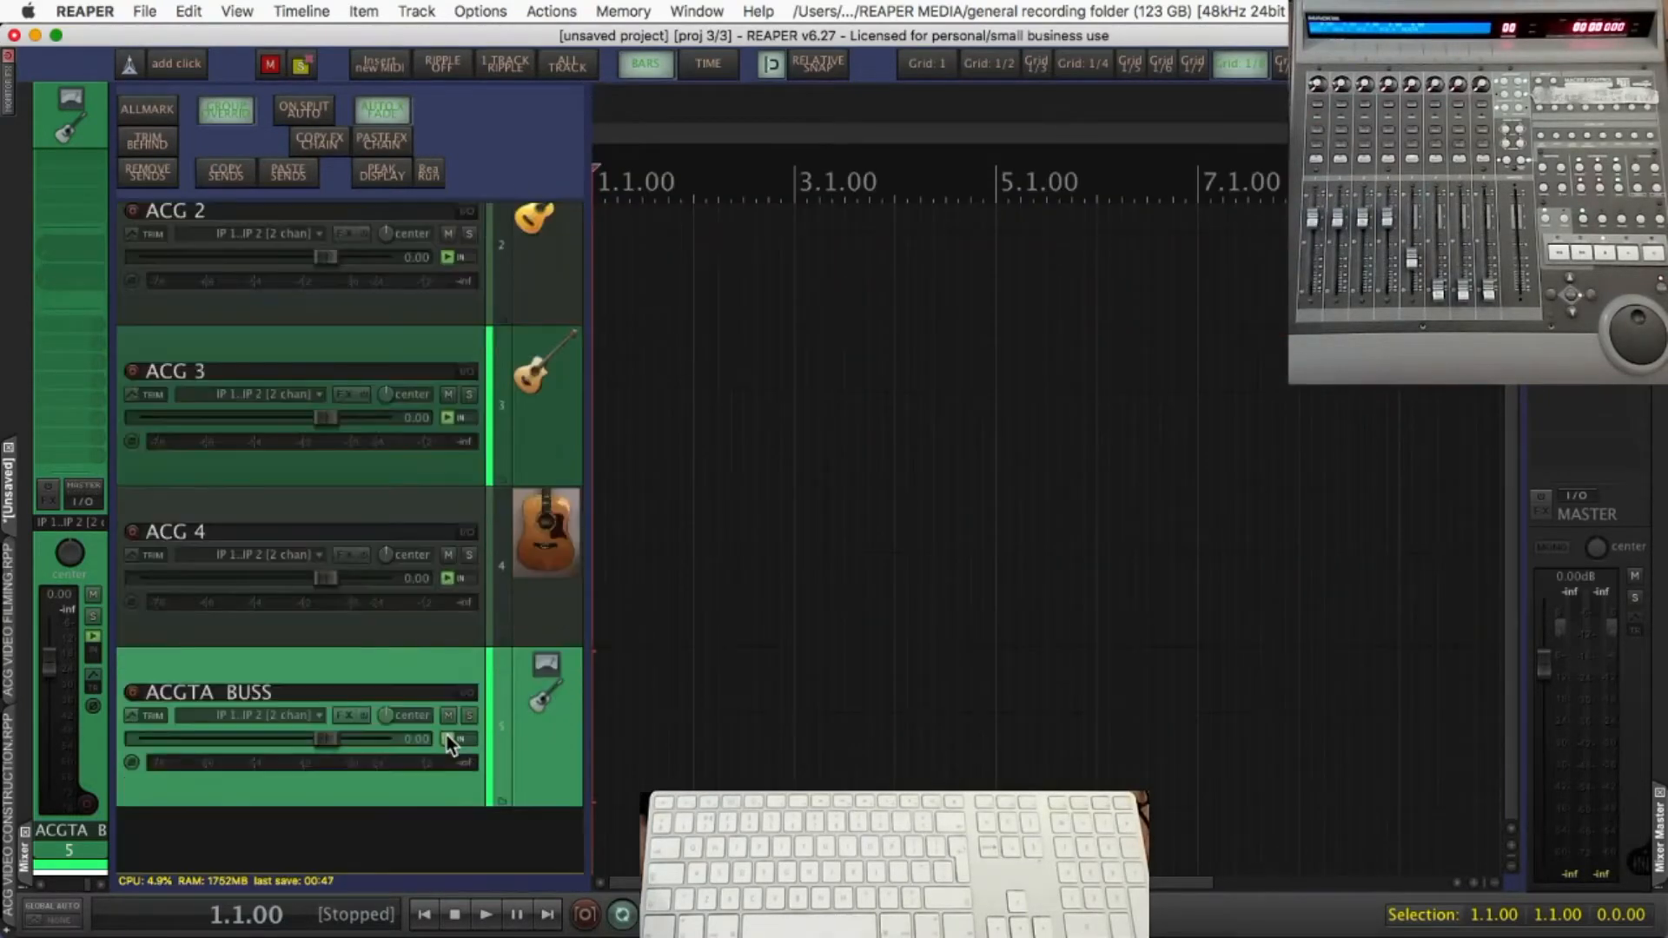
{"action": "left_click", "coordinate": [318, 842]}
{"action": "key", "text": "super+t"}
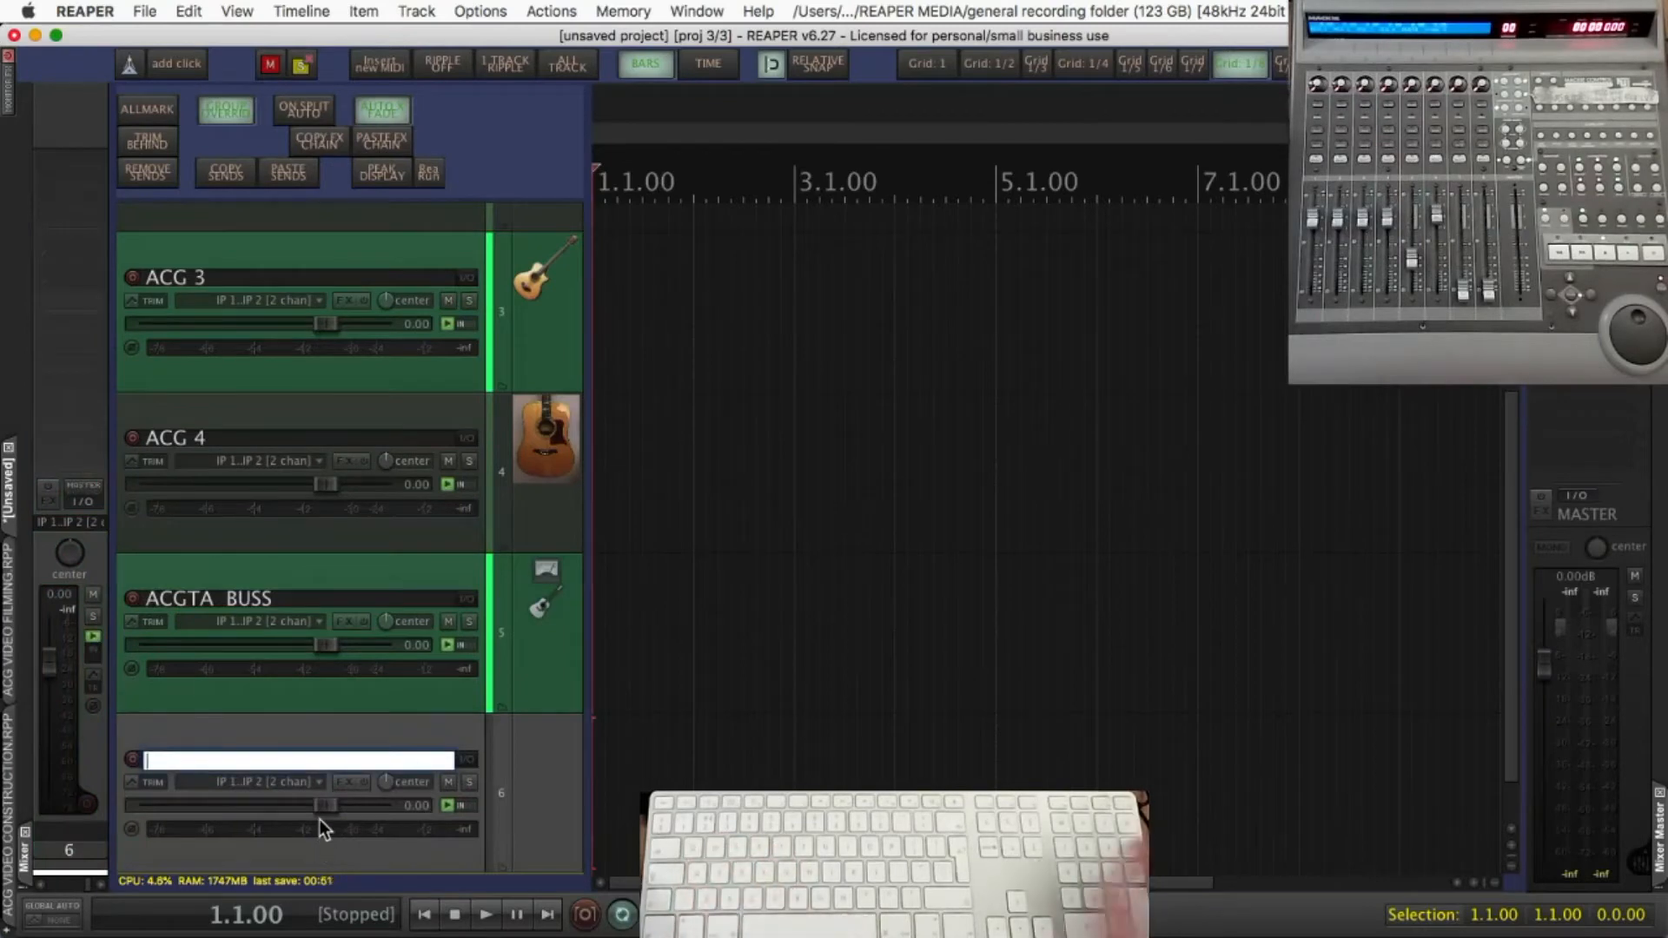
{"action": "type", "text": "ACGT"}
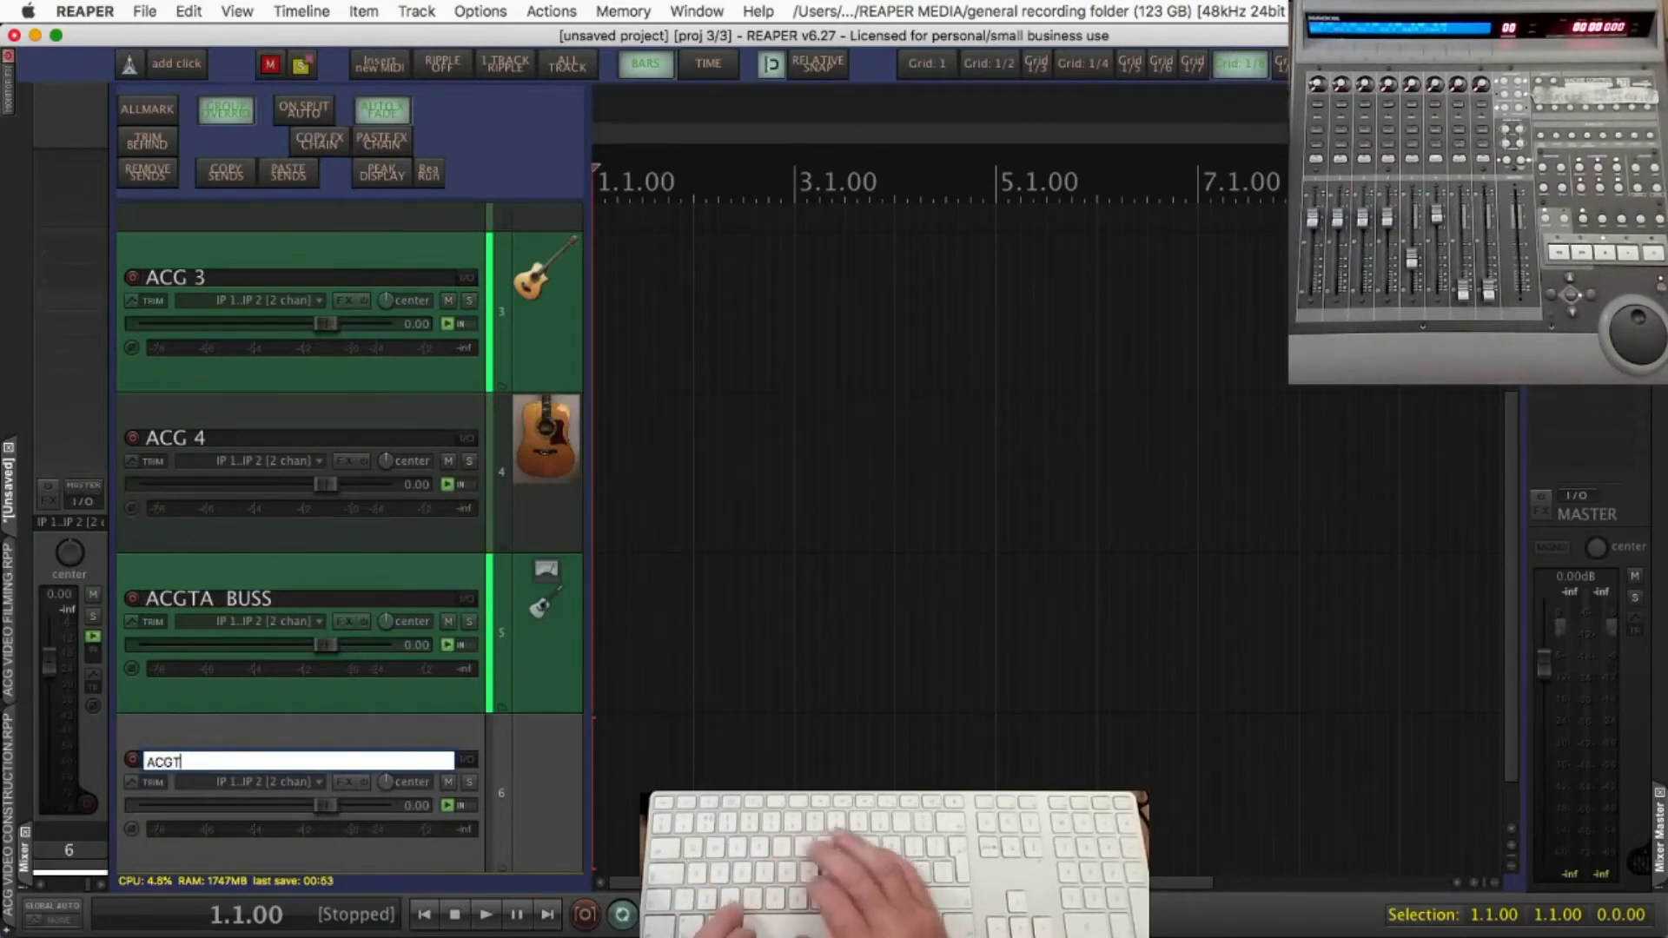
{"action": "type", "text": "B. BUSS"}
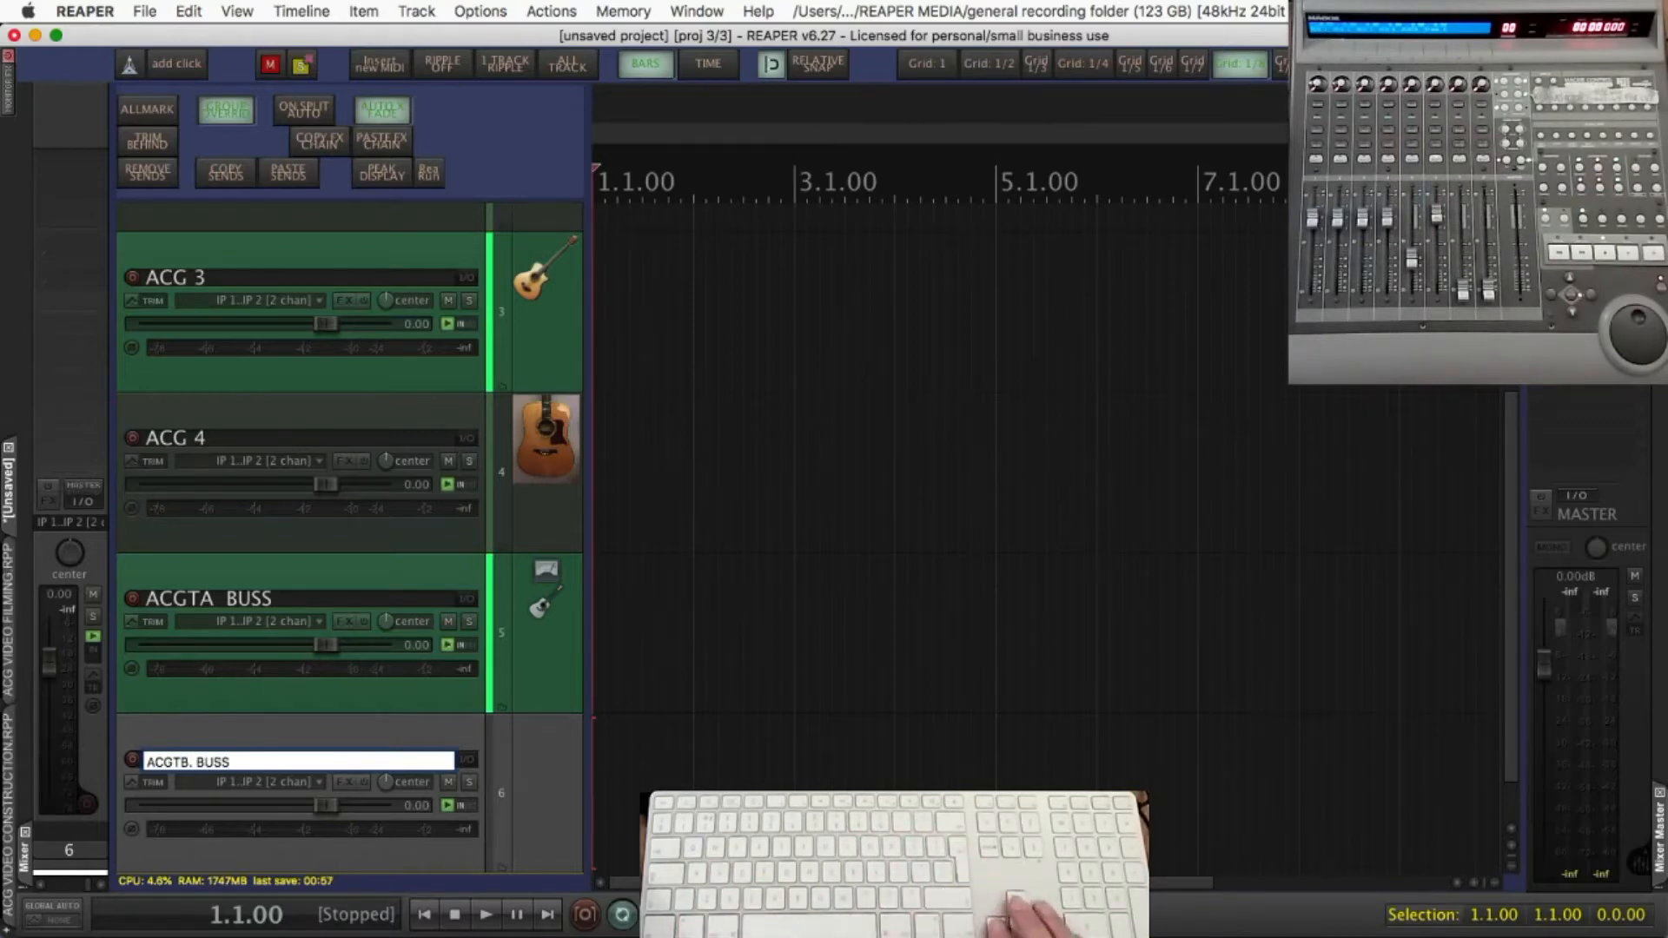
{"action": "key", "text": "Left"}
{"action": "key", "text": "Left"}
{"action": "key", "text": "Left"}
{"action": "key", "text": "Left"}
{"action": "key", "text": "BackSpace"}
{"action": "key", "text": "BackSpace"}
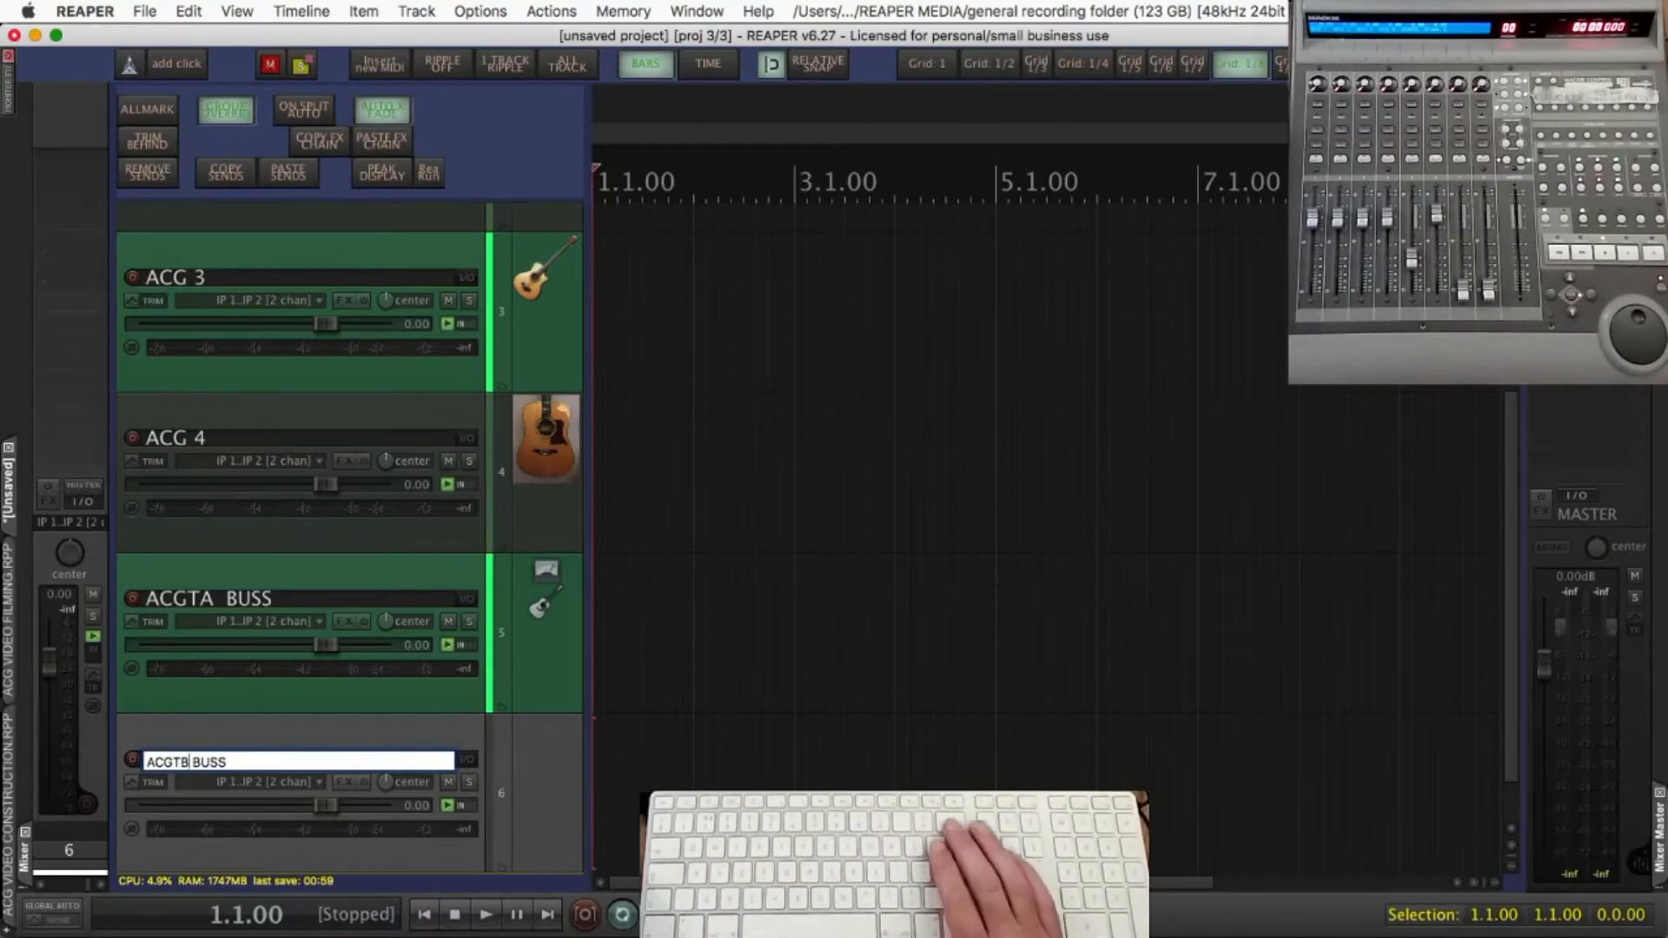
{"action": "key", "text": "Return"}
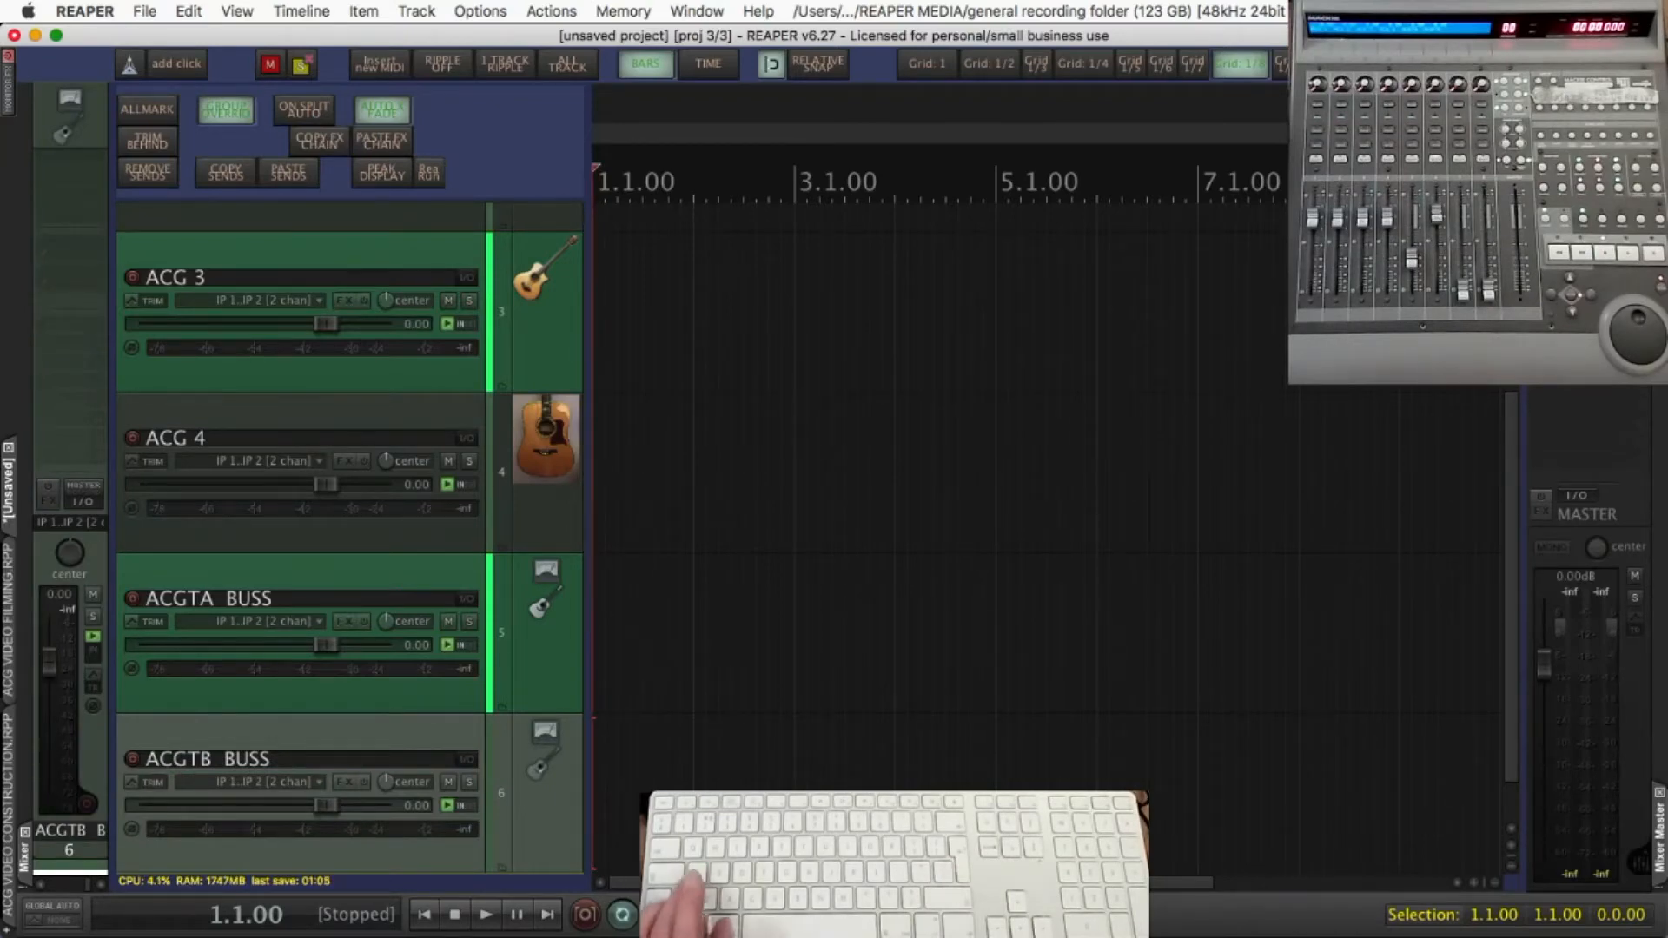
Fit all tracks in the view, select ACG 1 through ACG 4 and turn off their master send
{"action": "key", "text": "a"}
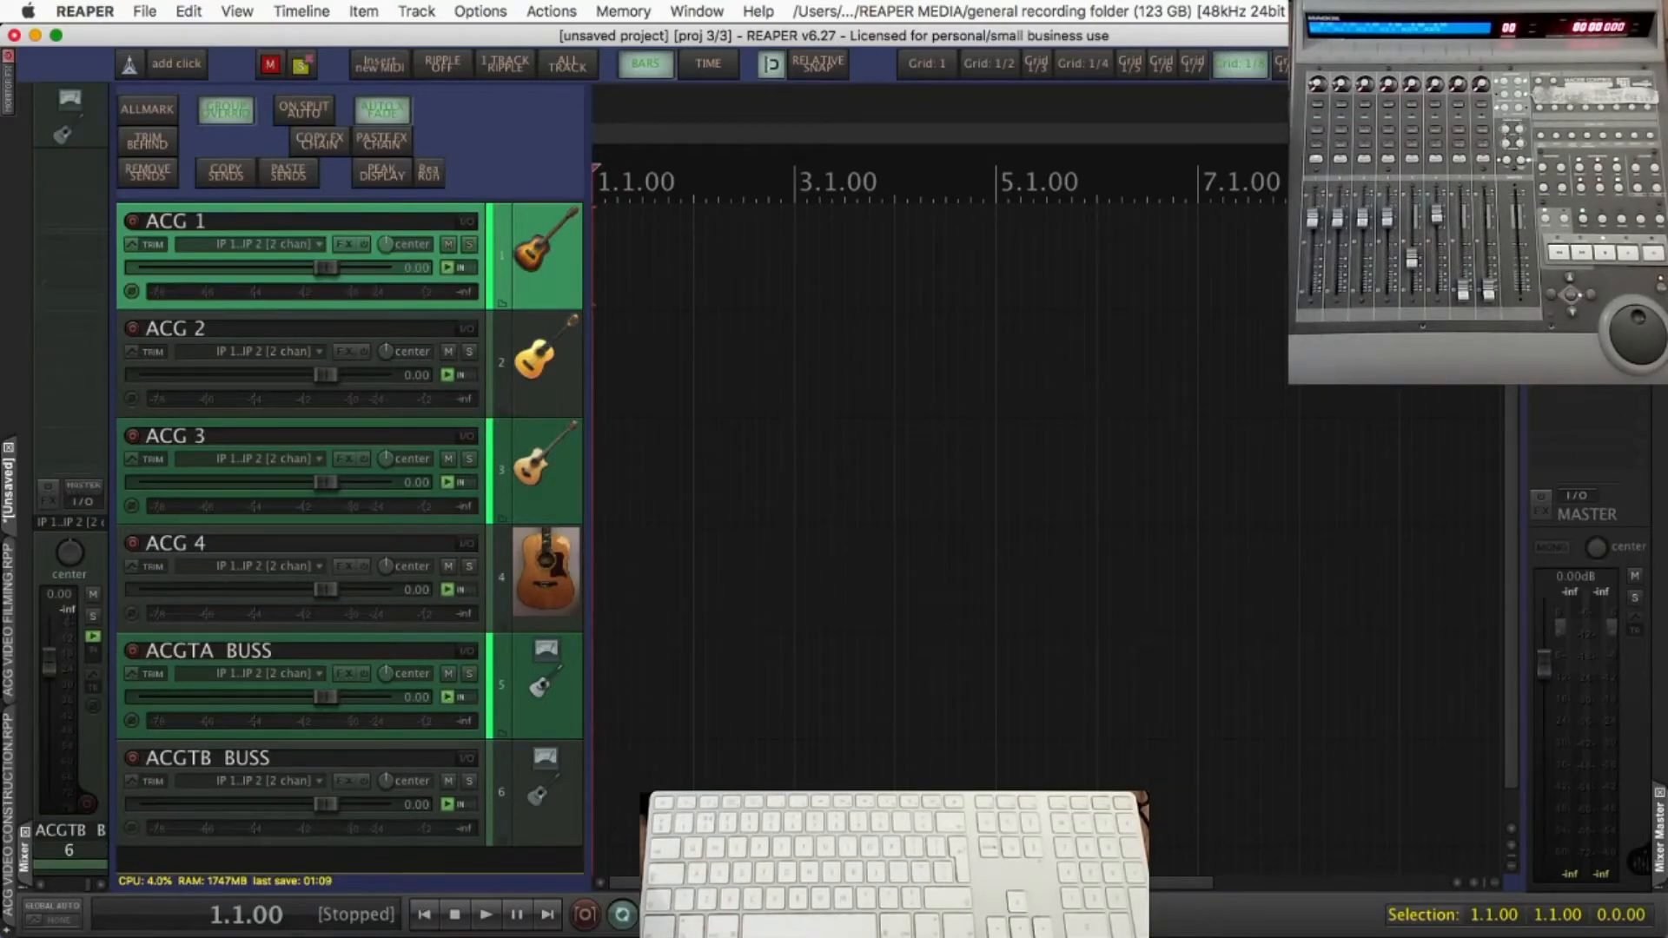
{"action": "left_click", "coordinate": [522, 612]}
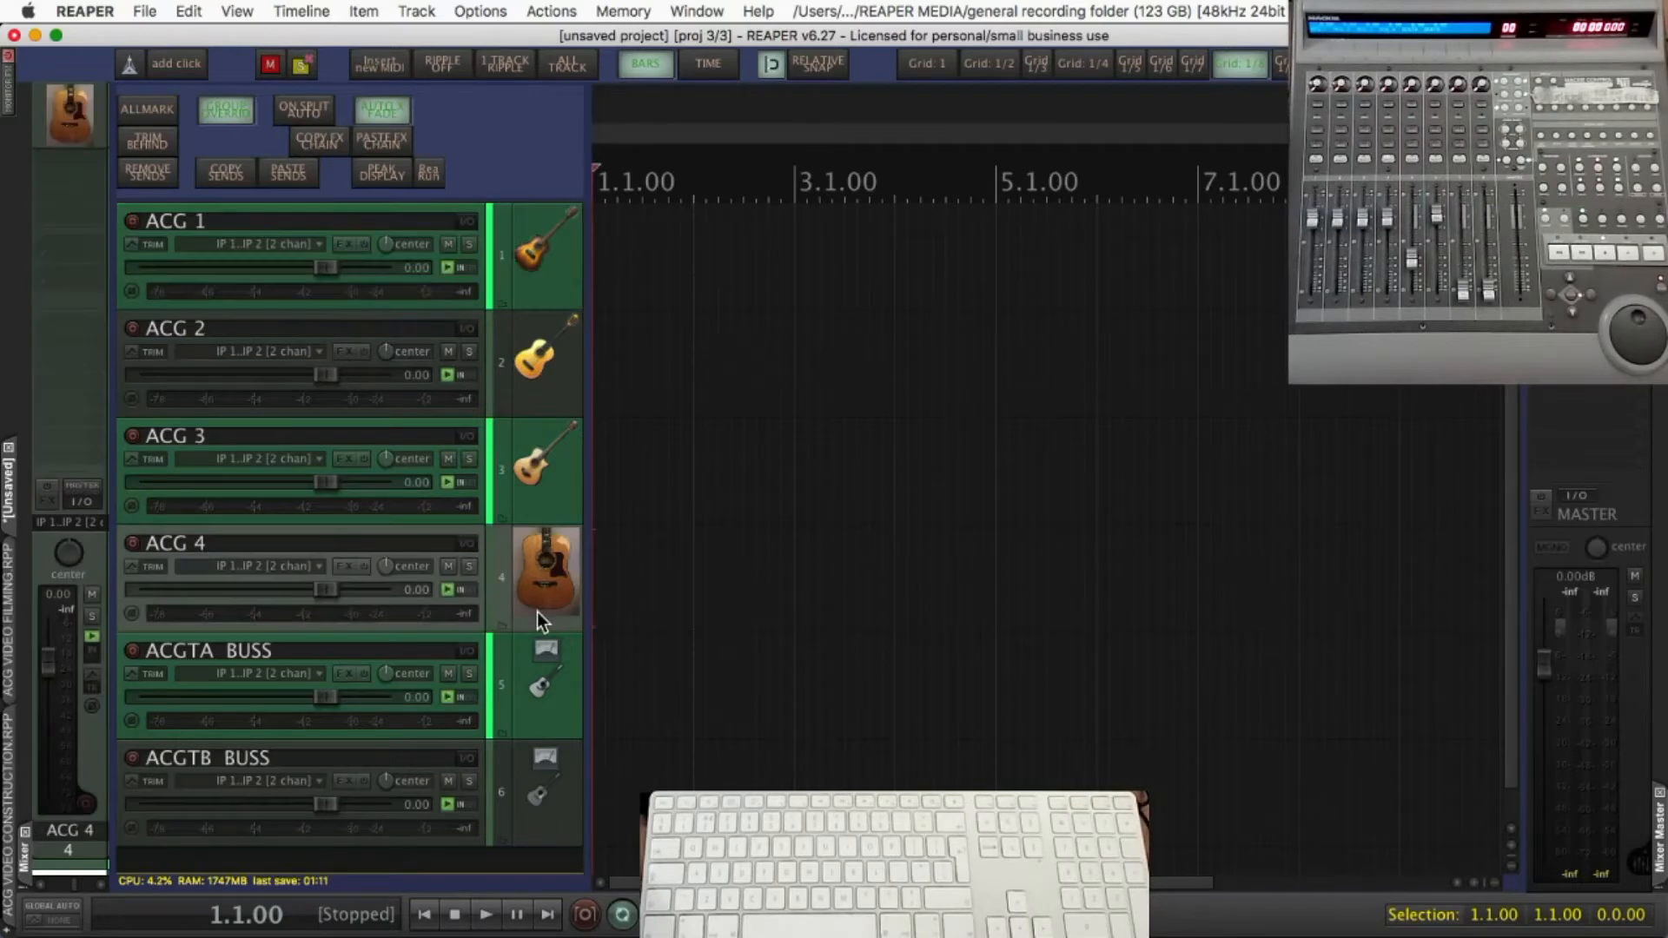
{"action": "left_click", "coordinate": [524, 267]}
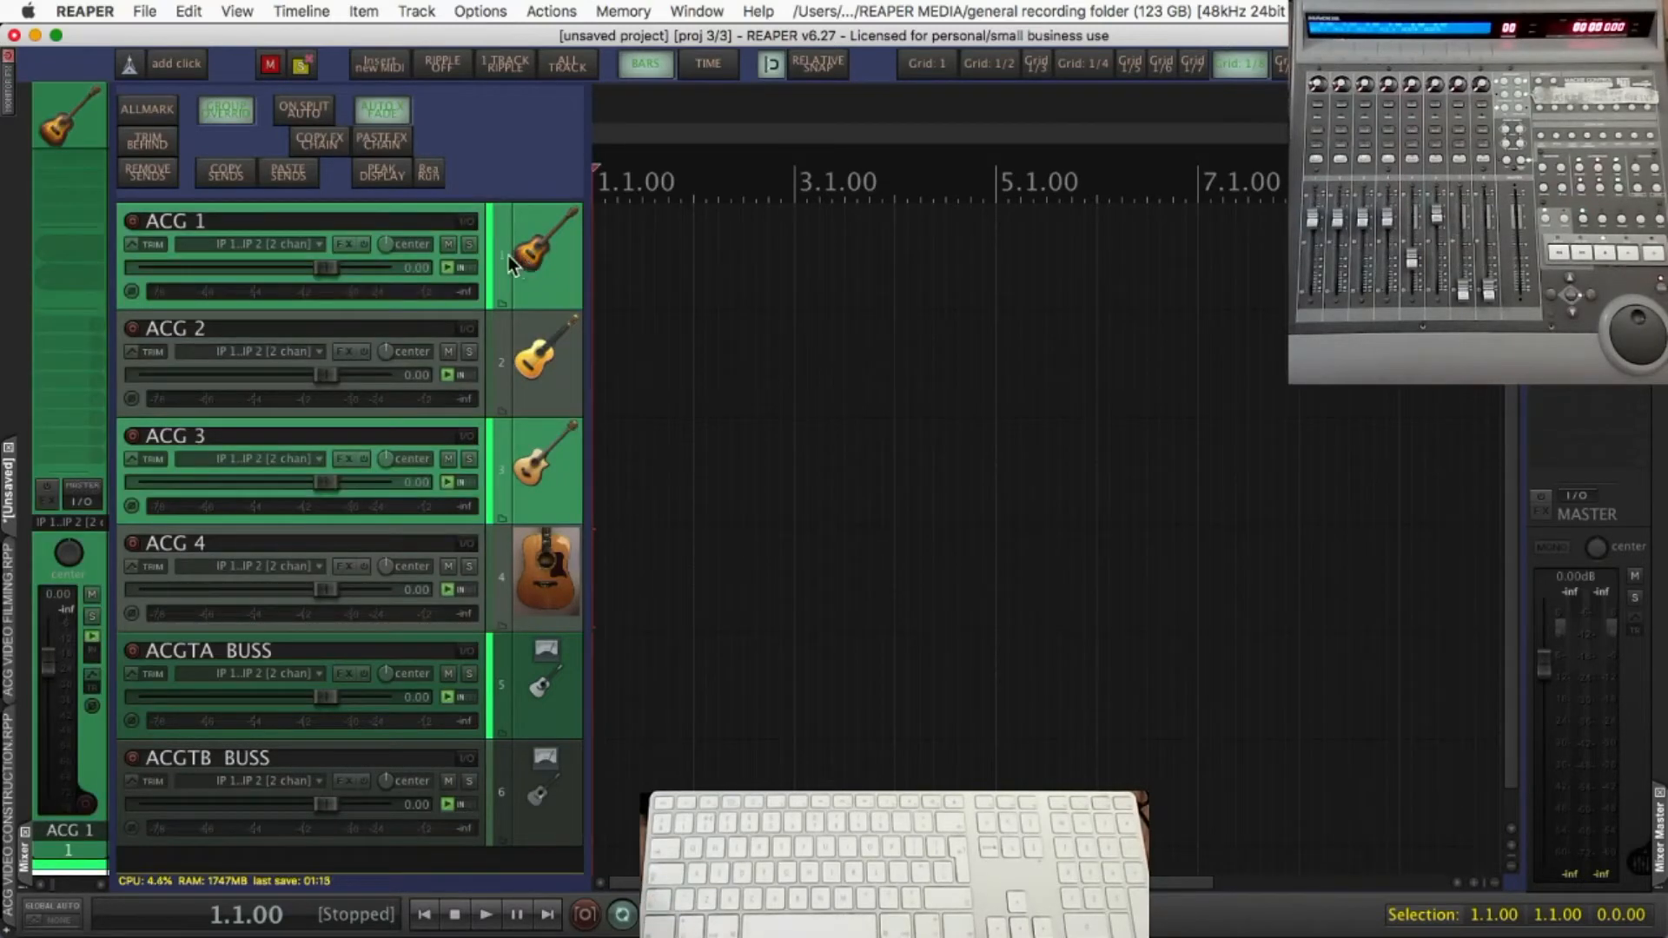
{"action": "left_click", "coordinate": [468, 225]}
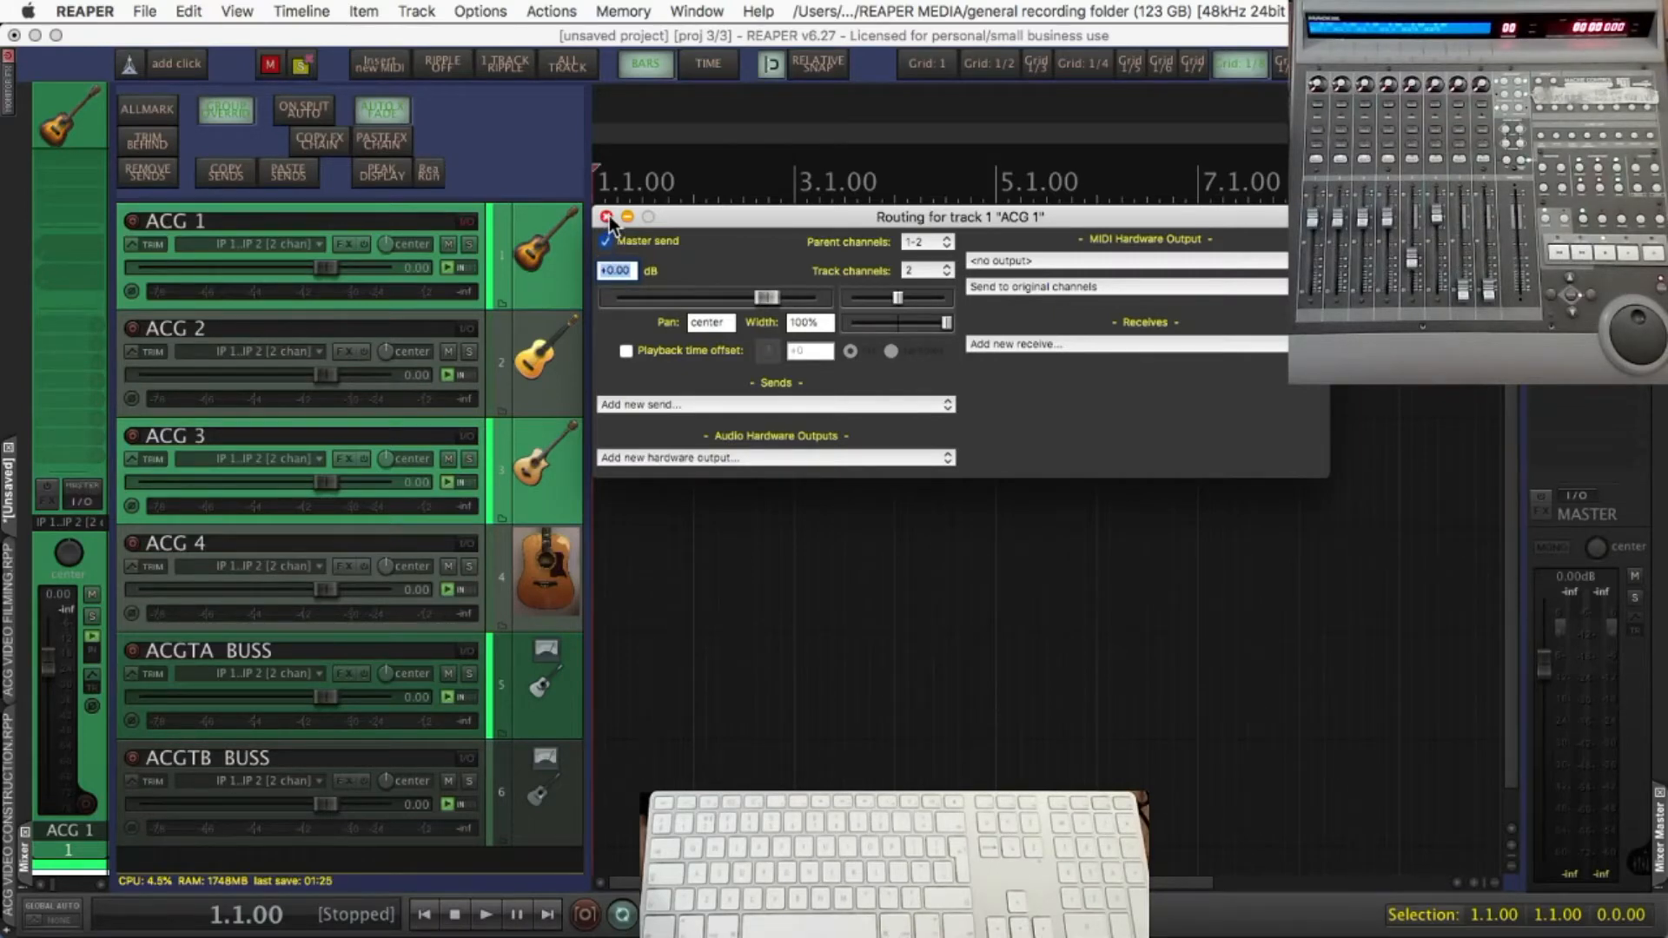
{"action": "left_click", "coordinate": [607, 217]}
{"action": "right_click", "coordinate": [465, 222]}
{"action": "left_click", "coordinate": [480, 233]}
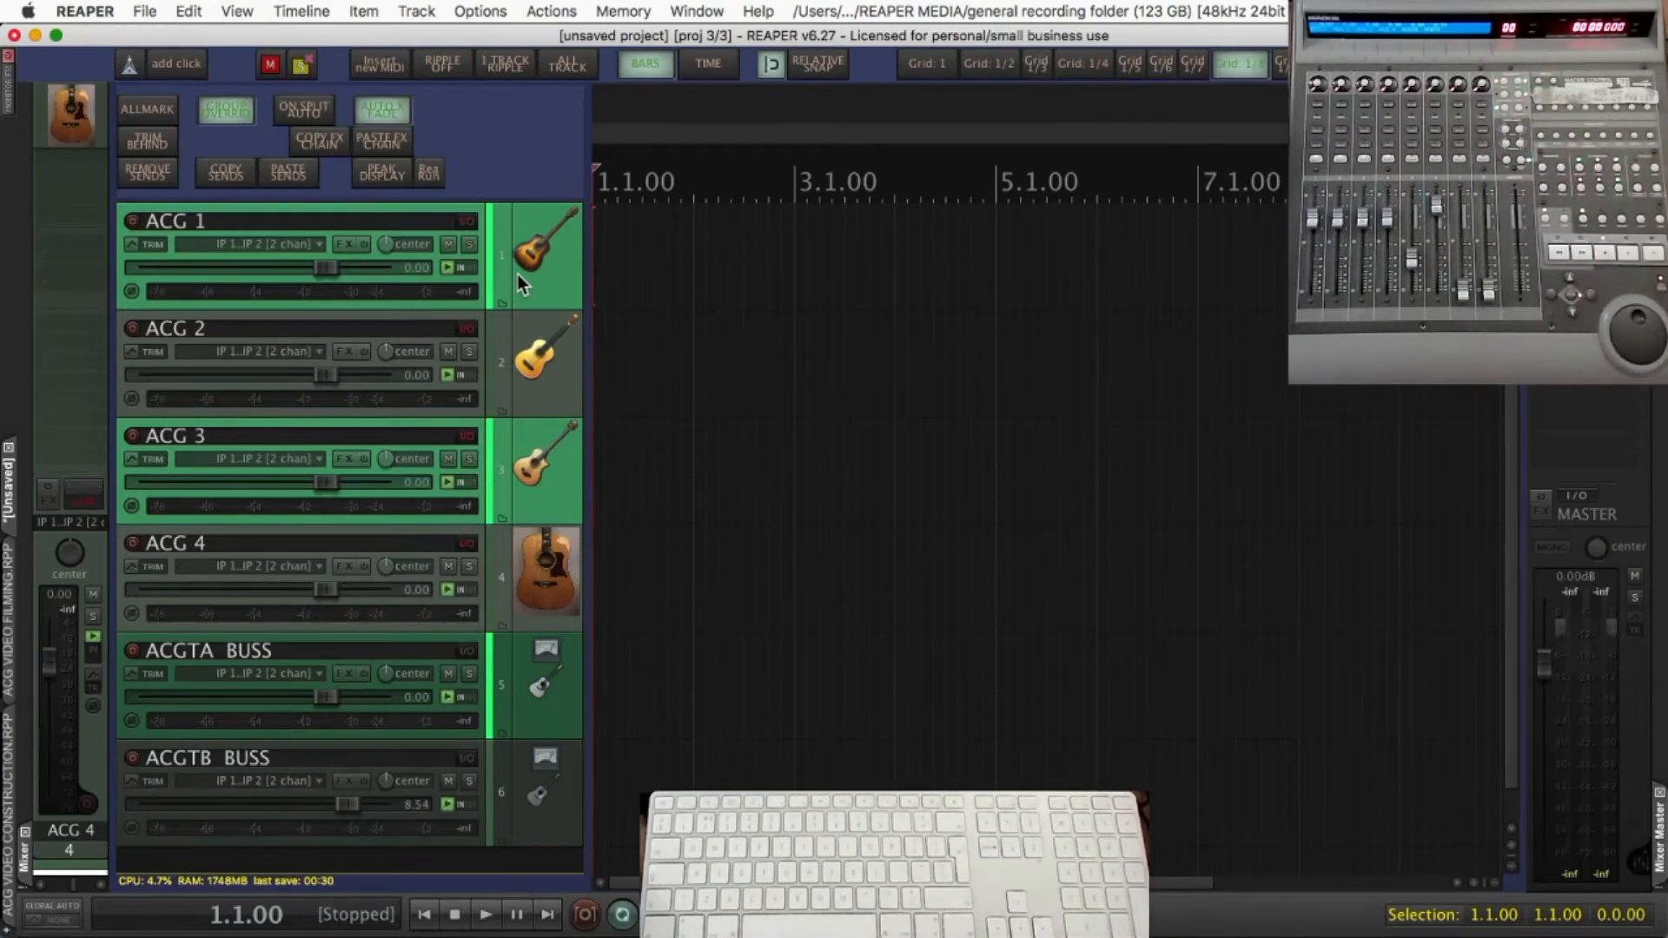
Create sends from ACG 1 and ACG 2 to ACGTA BUSS and from ACG 3 and ACG 4 to ACGTB BUSS
{"action": "left_click", "coordinate": [535, 289]}
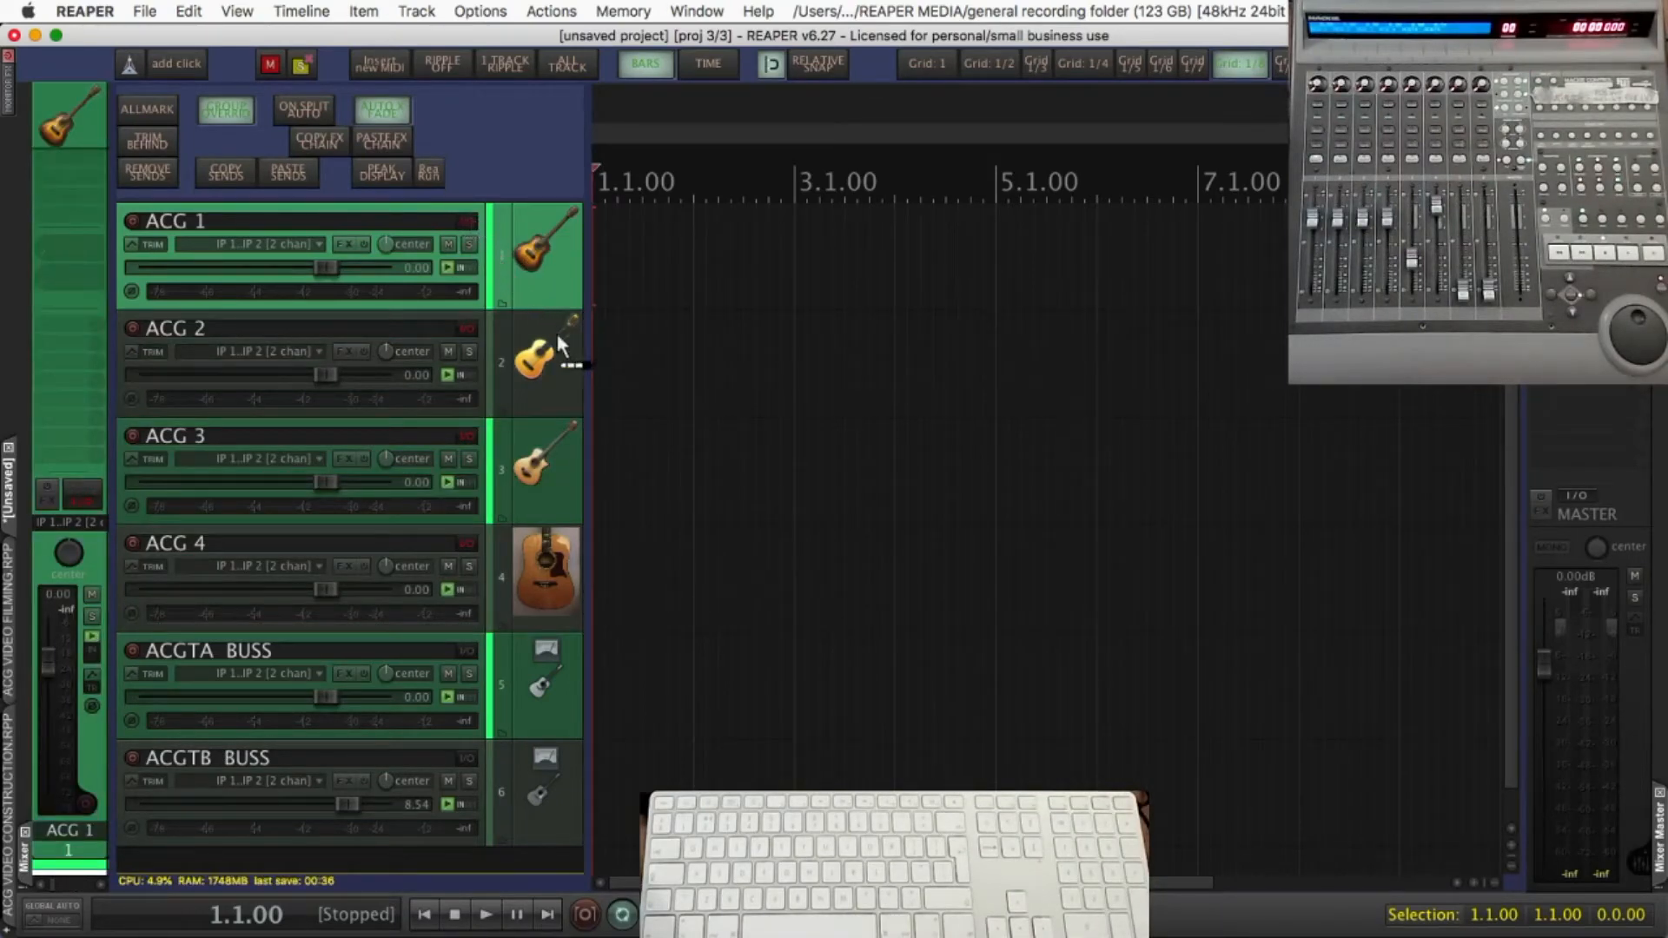
{"action": "left_click_drag", "start_coordinate": [562, 363], "coordinate": [530, 657]}
{"action": "left_click_drag", "start_coordinate": [469, 330], "coordinate": [507, 672]}
{"action": "left_click_drag", "start_coordinate": [473, 437], "coordinate": [495, 748]}
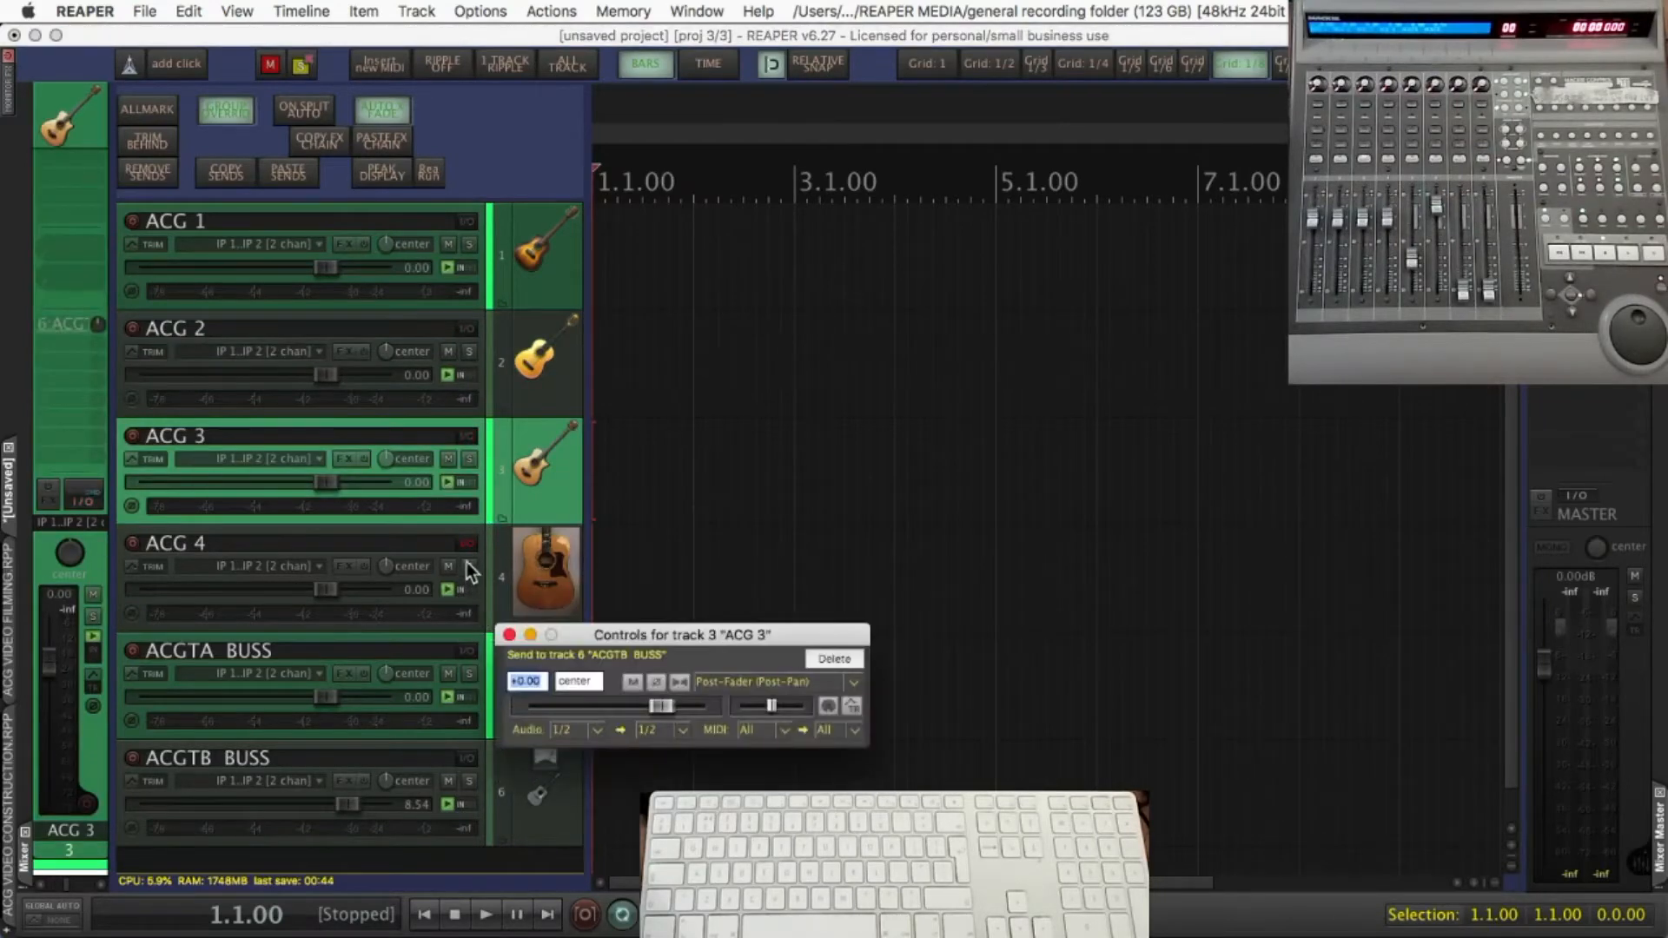
{"action": "left_click_drag", "start_coordinate": [462, 544], "coordinate": [534, 789]}
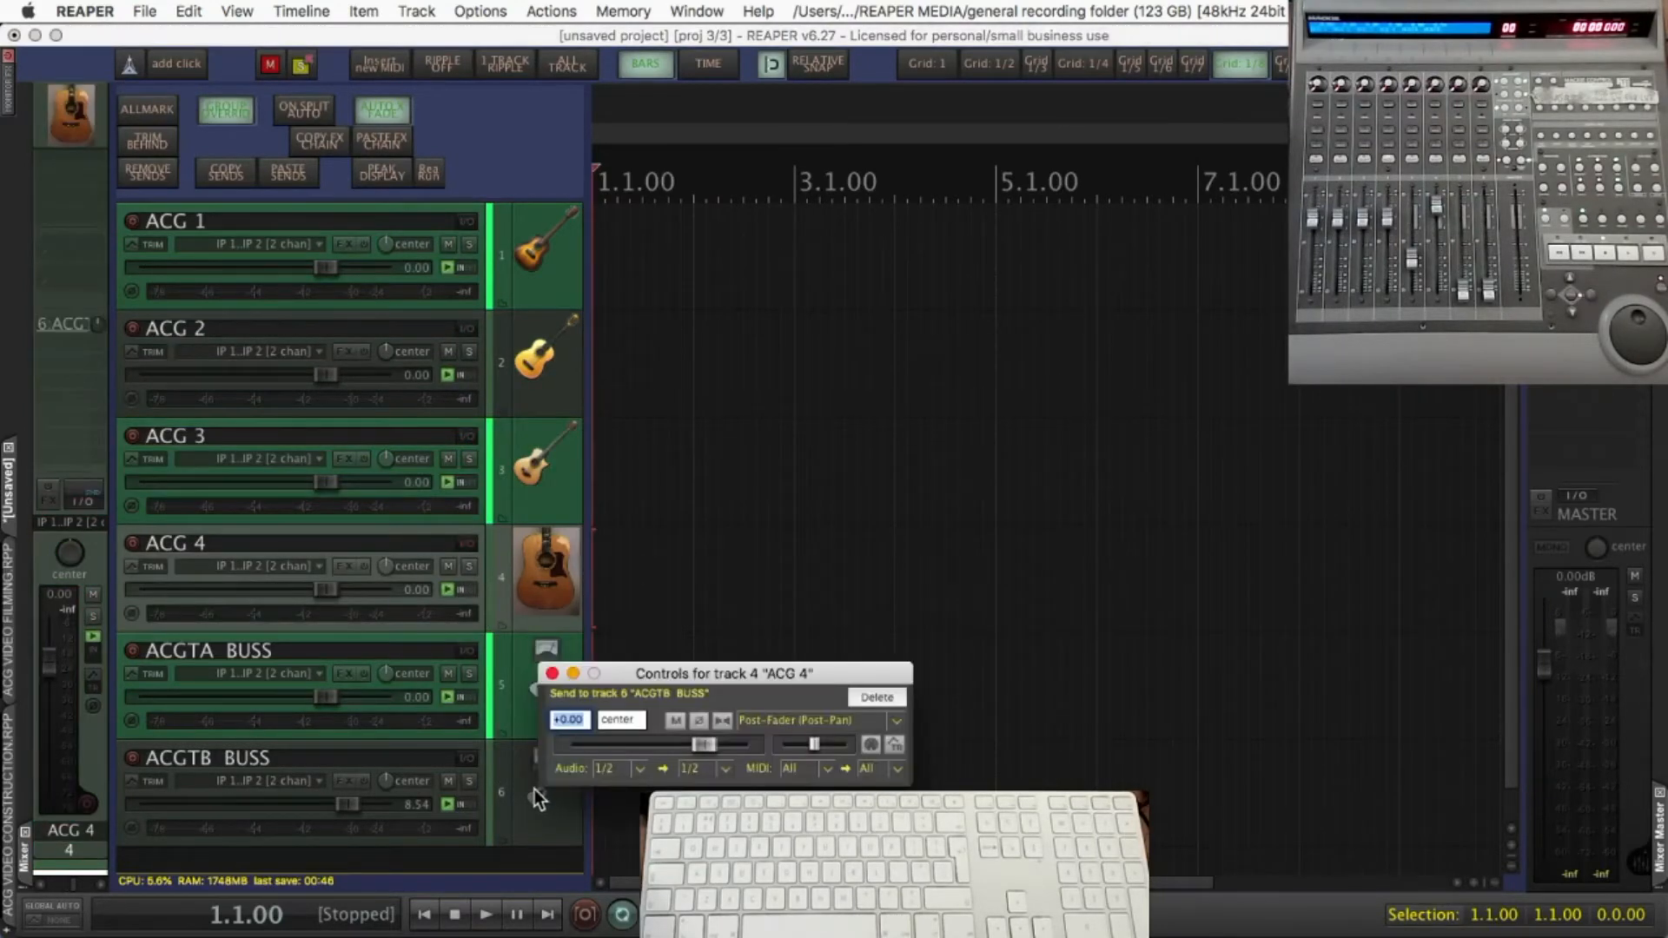
{"action": "left_click", "coordinate": [553, 674]}
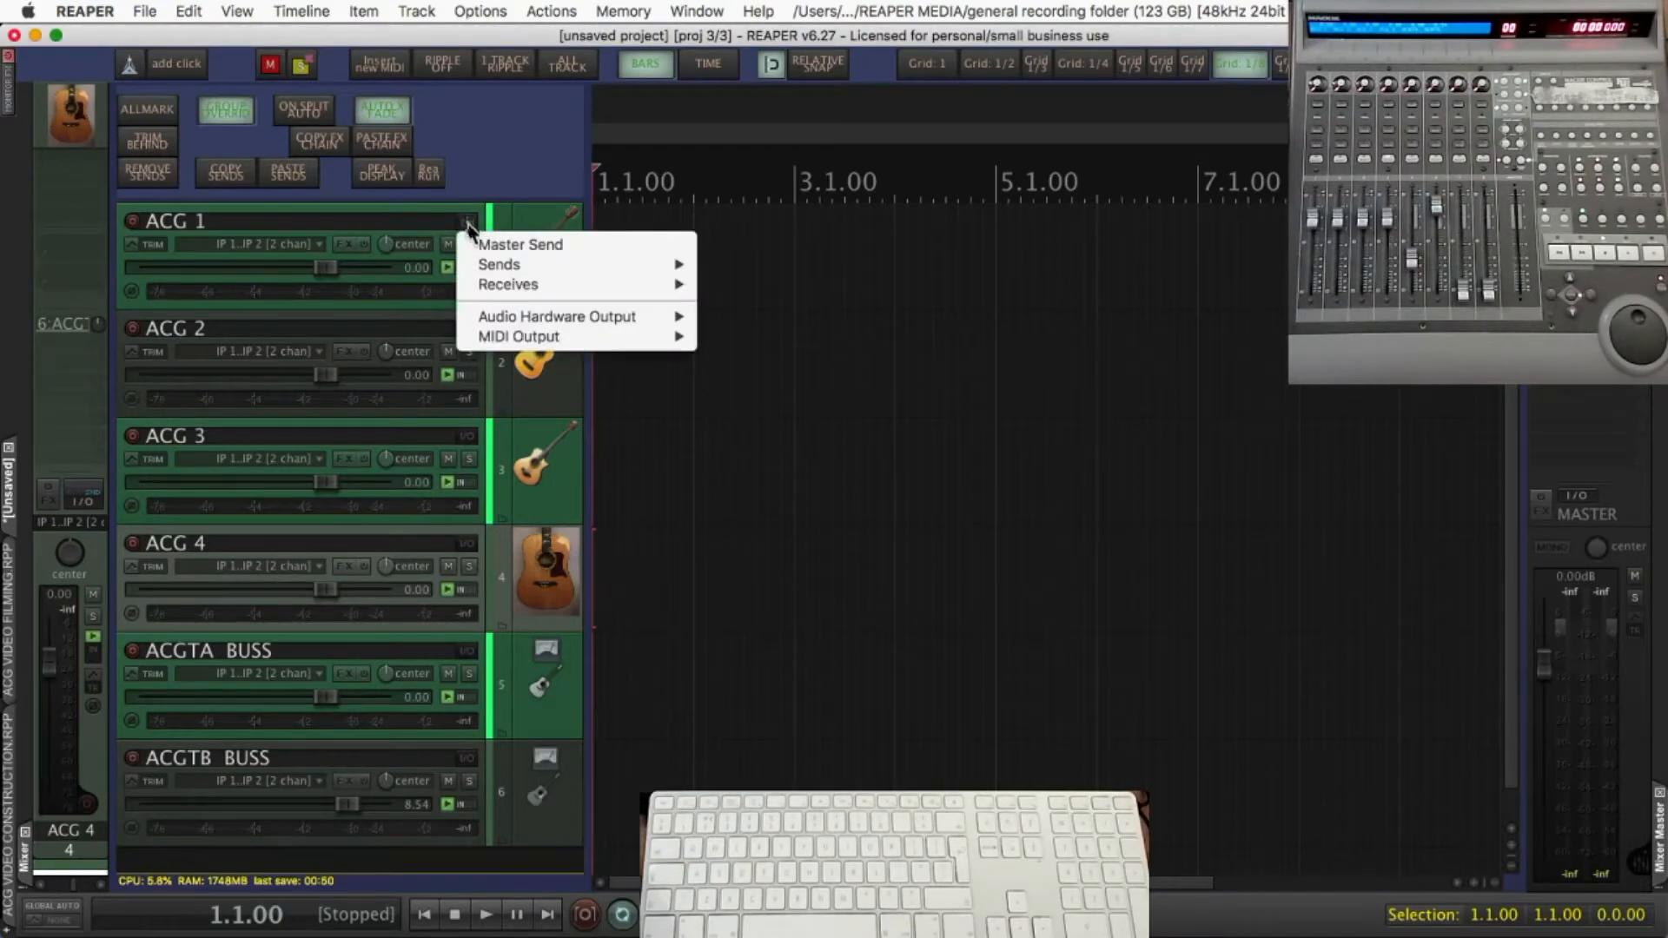
Check the sends of ACG 1 and the receives of ACGTA BUSS
{"action": "mouse_move", "coordinate": [500, 264]}
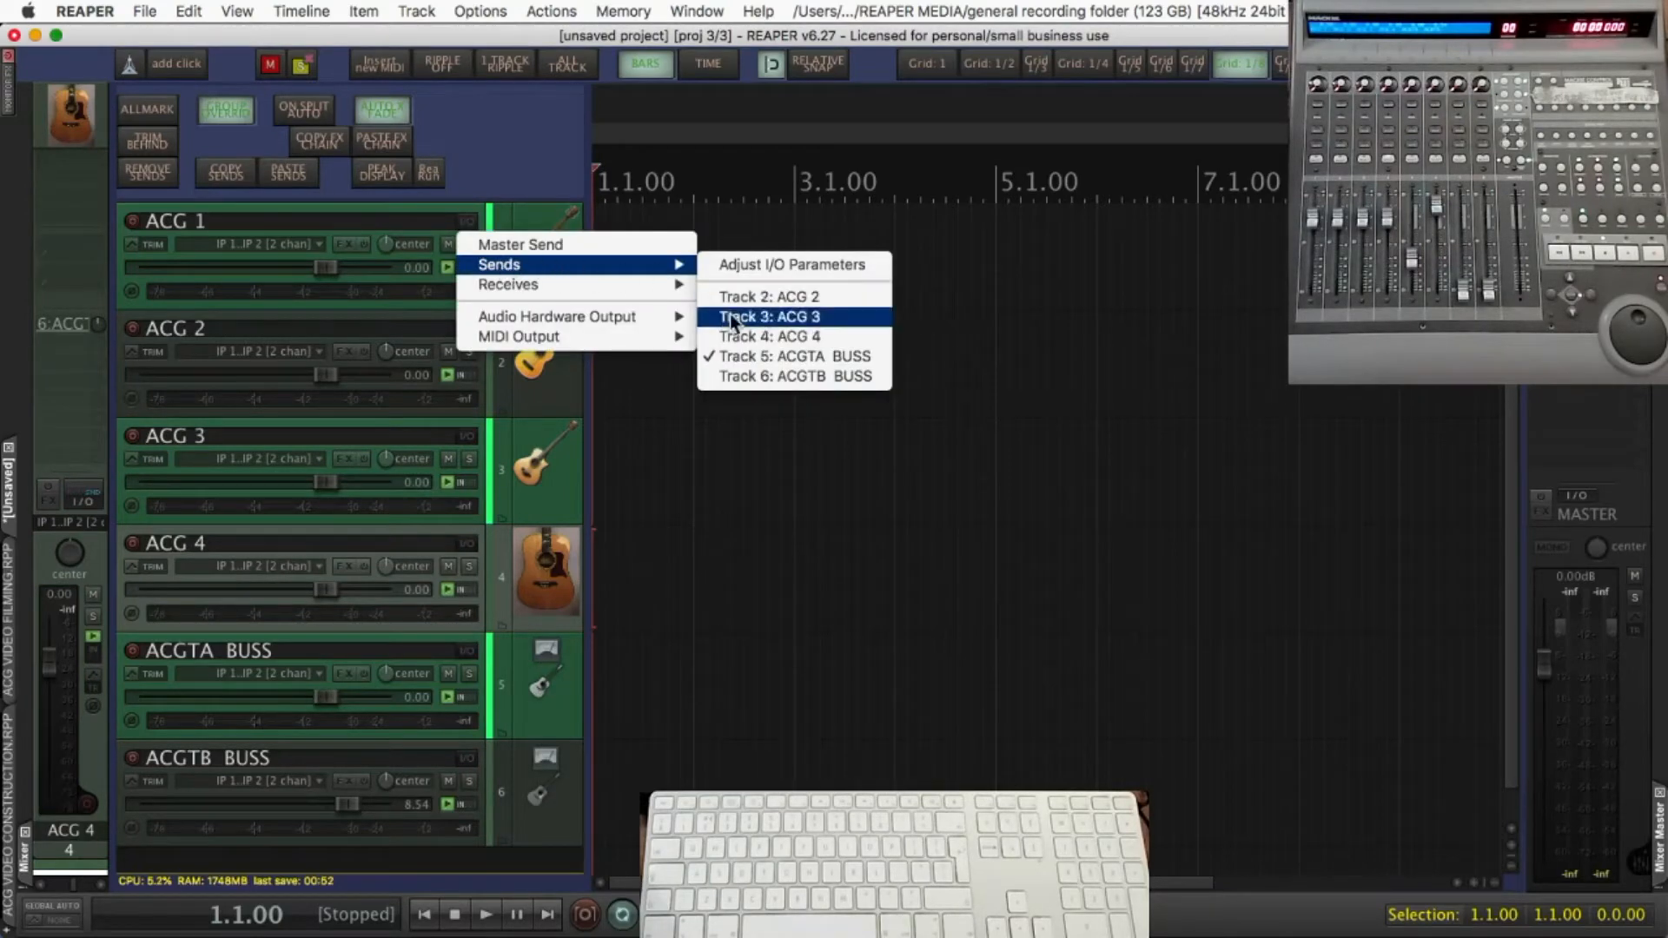
{"action": "left_click", "coordinate": [545, 179]}
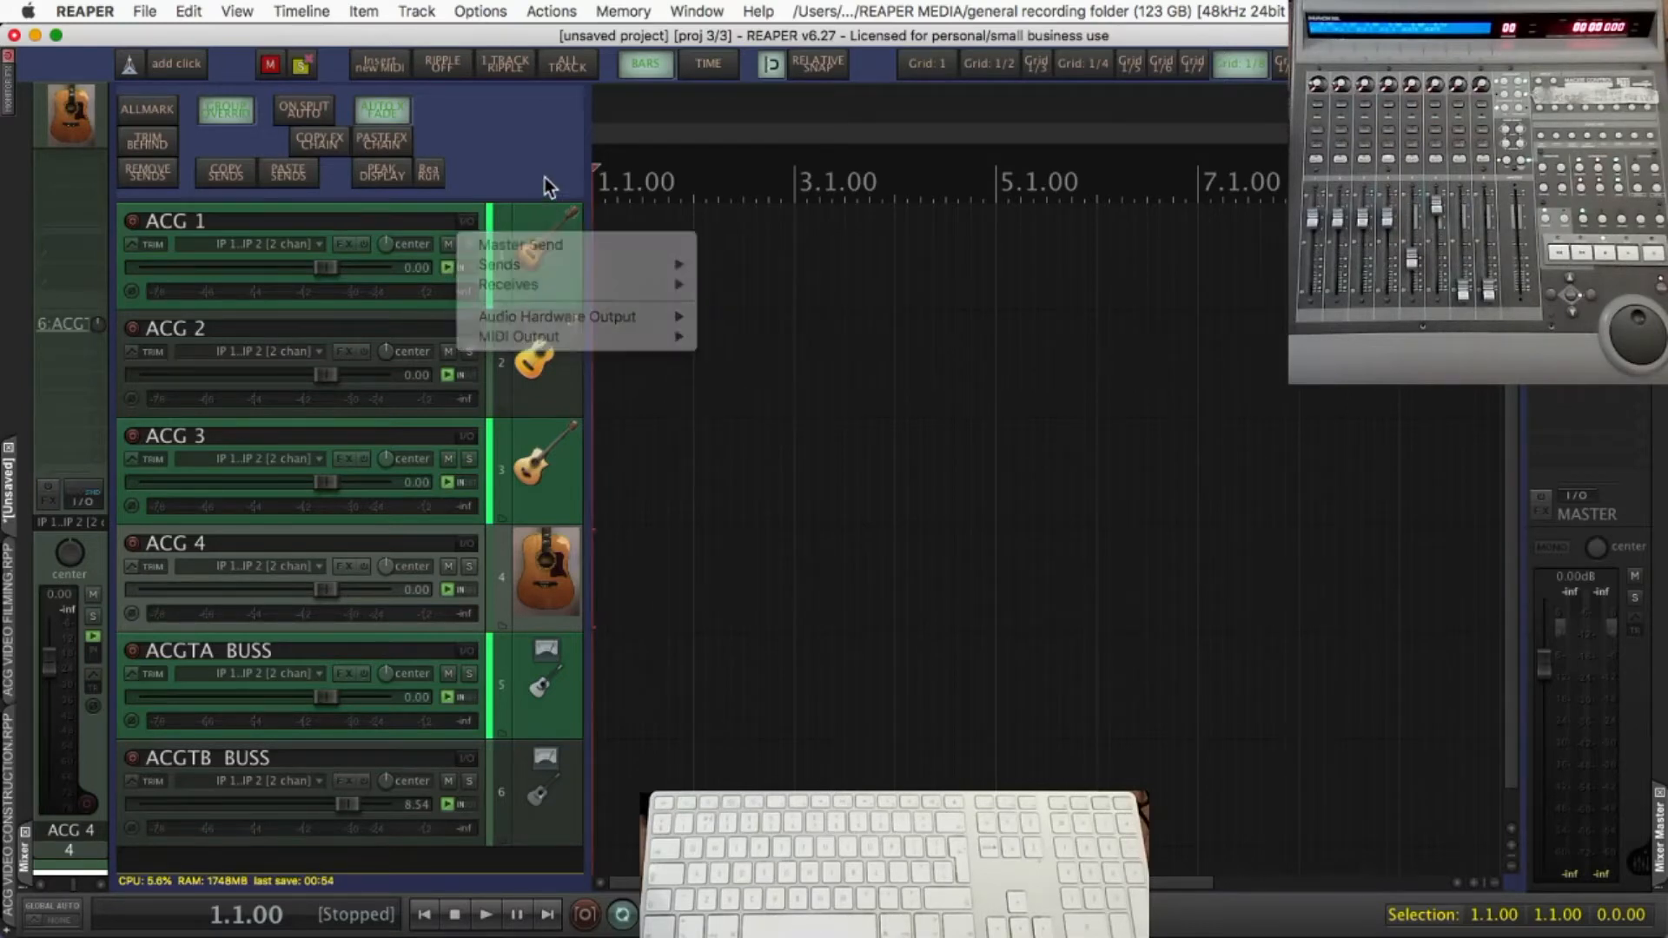
{"action": "left_click", "coordinate": [471, 653]}
{"action": "mouse_move", "coordinate": [504, 720]}
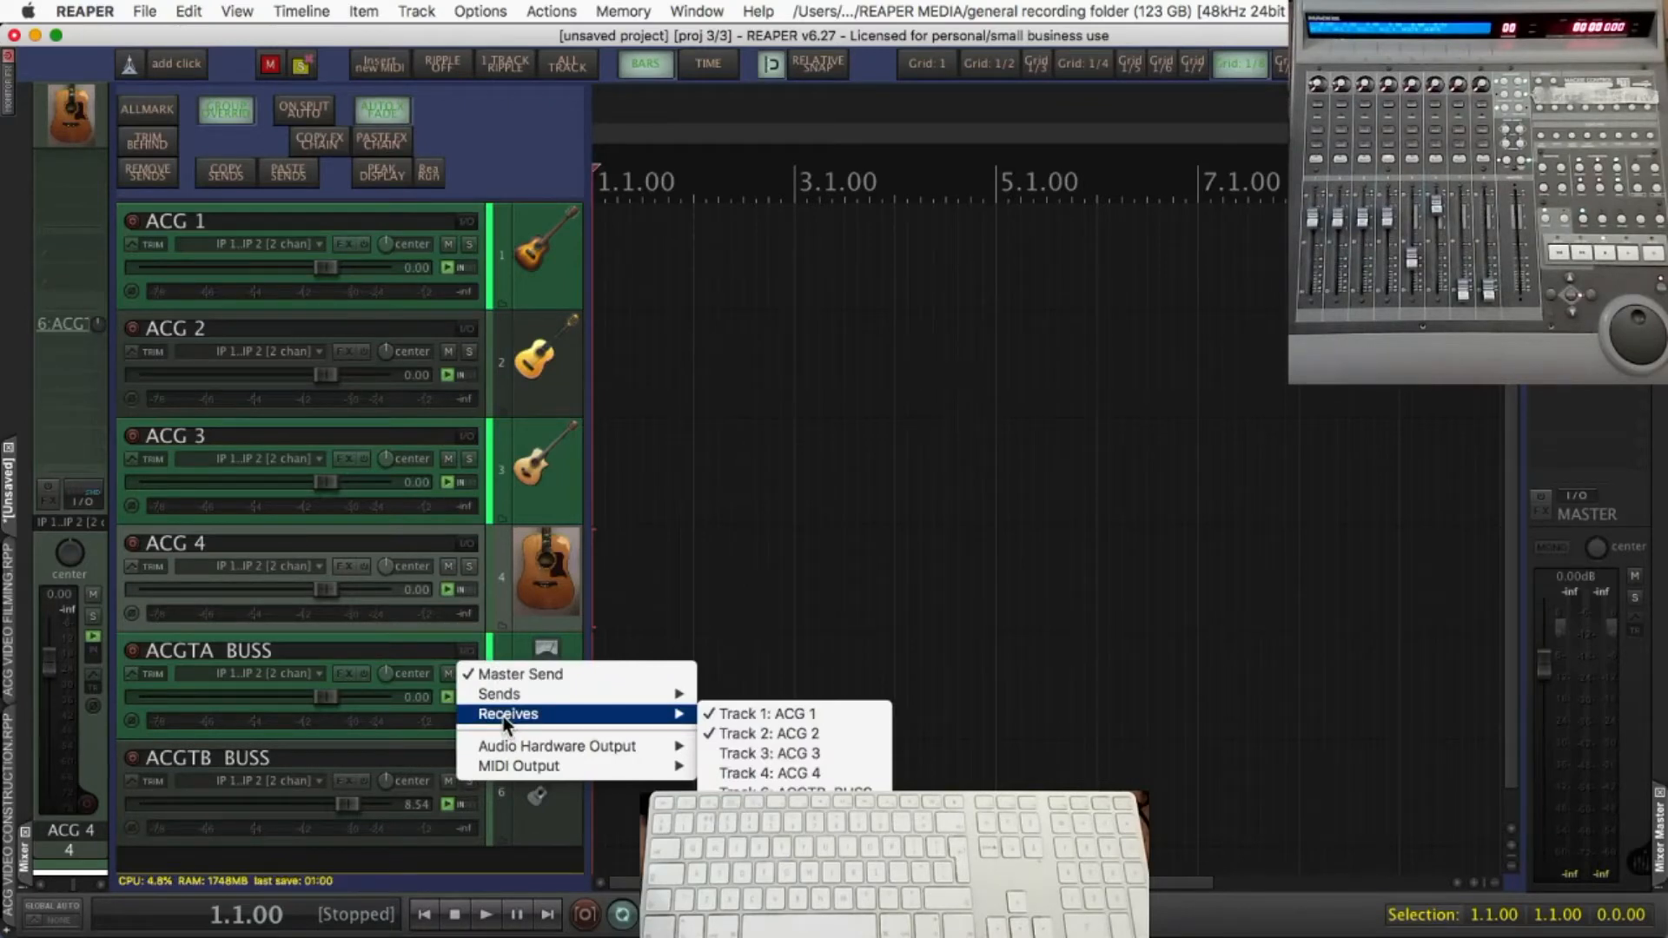
{"action": "left_click", "coordinate": [543, 593]}
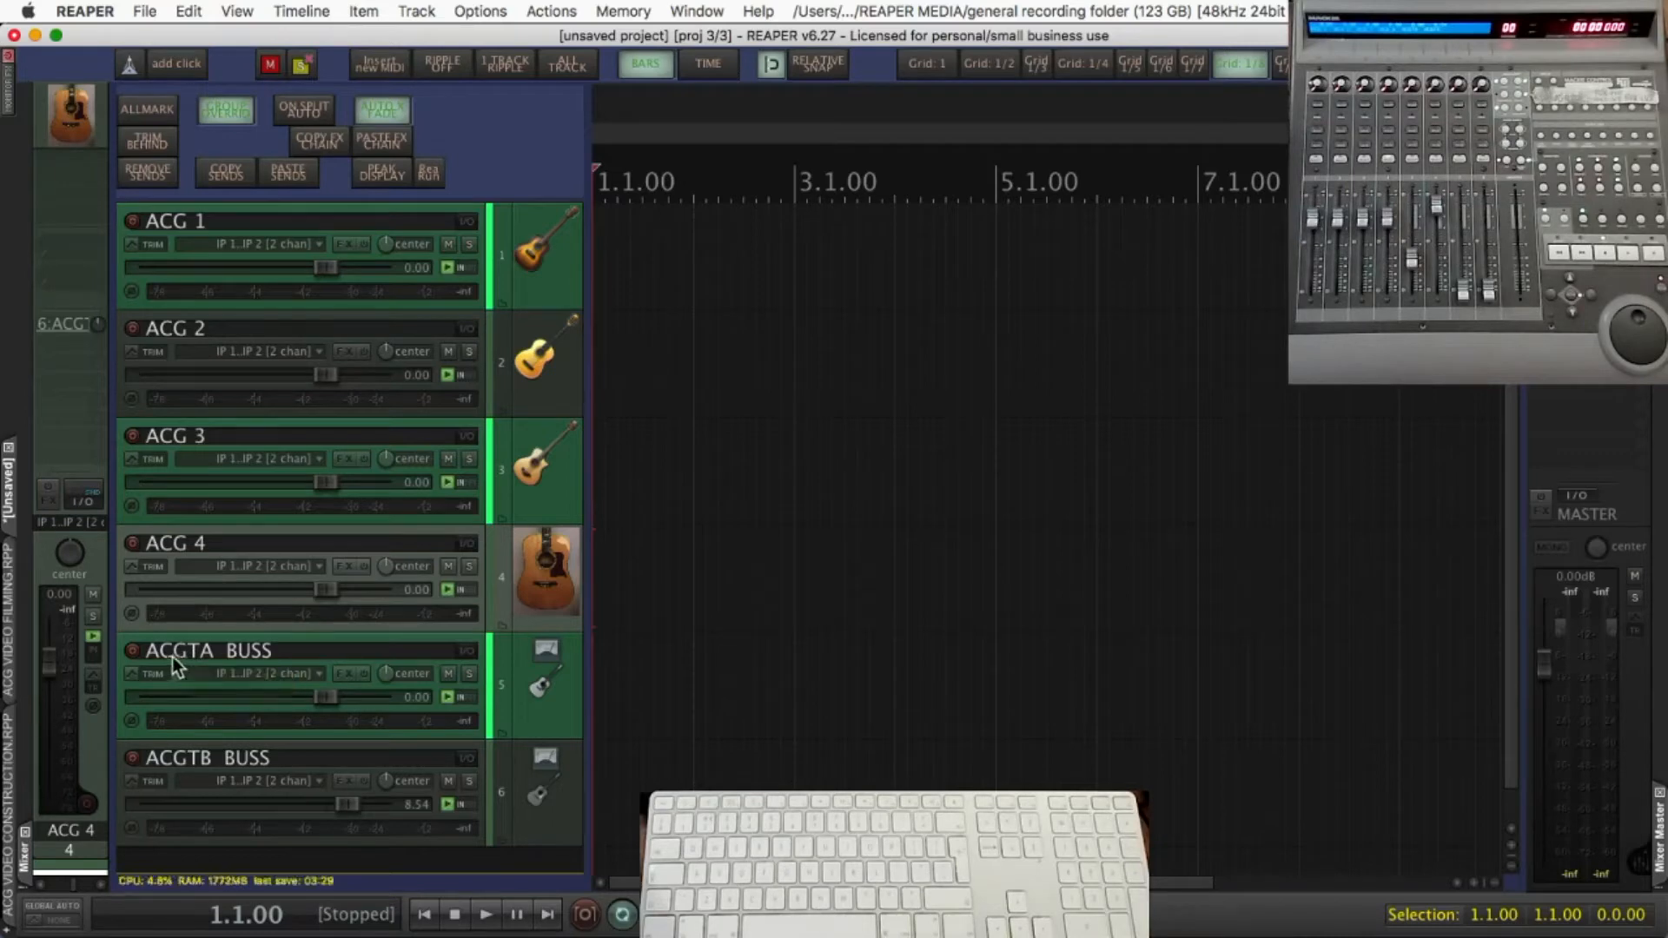
Look up the shortcut assigned to the SWS/S&M Open/close Cycle Action editor action in the action list
{"action": "key", "text": "question"}
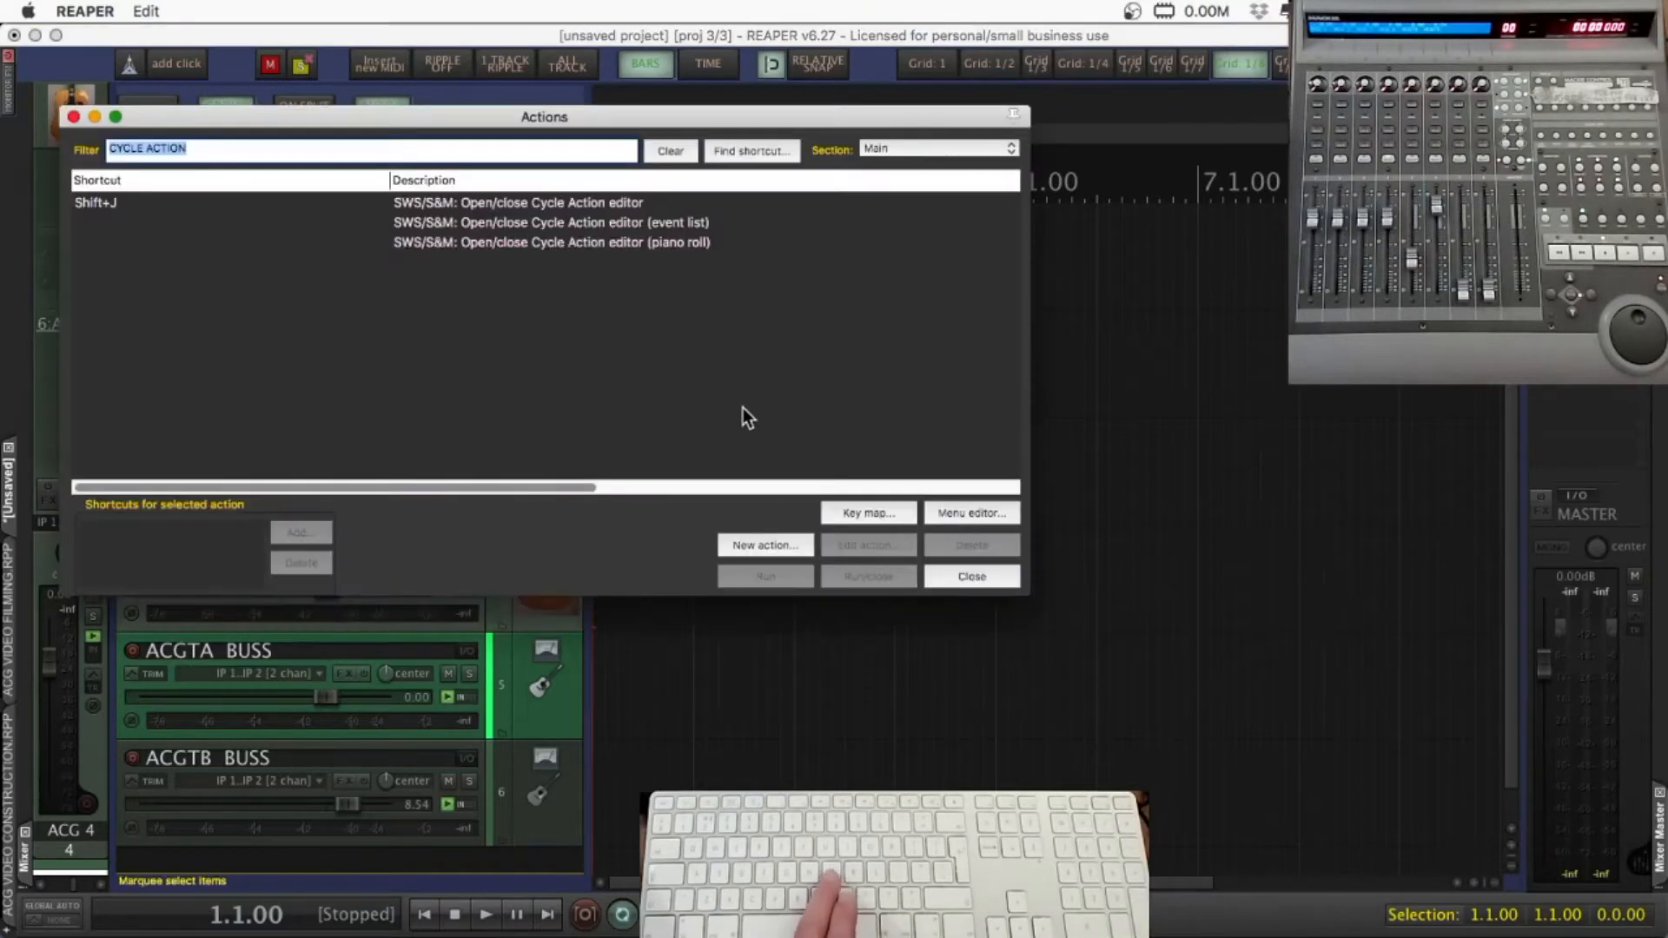
{"action": "left_click_drag", "start_coordinate": [325, 111], "coordinate": [468, 175]}
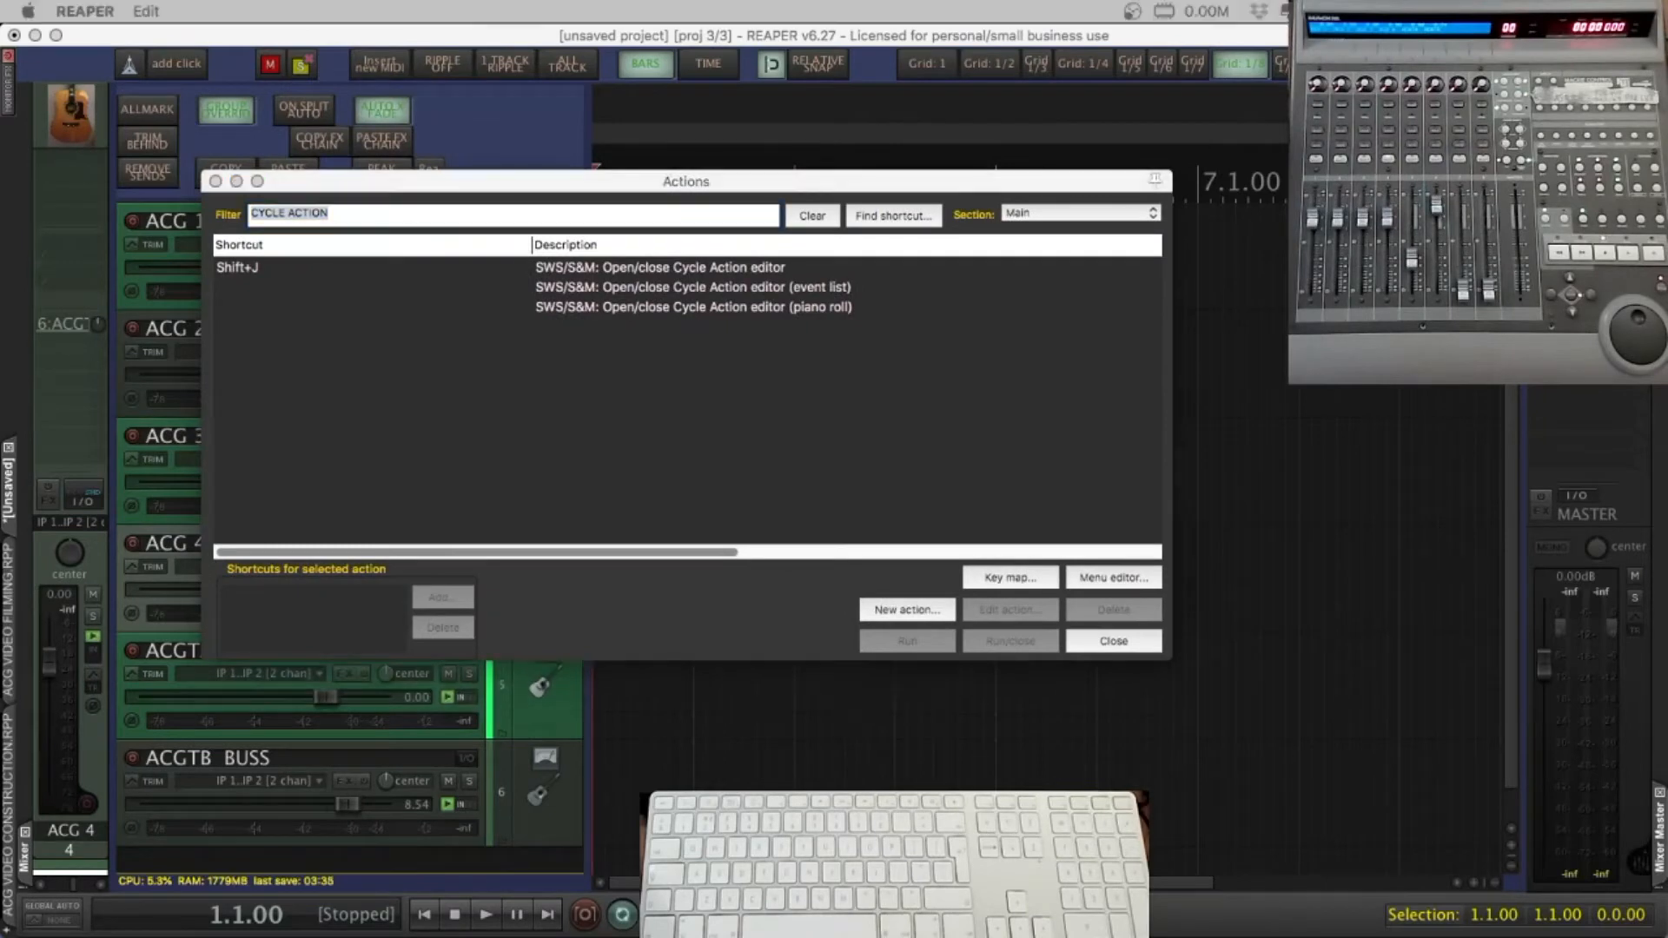
{"action": "left_click", "coordinate": [413, 268]}
{"action": "left_click", "coordinate": [414, 268]}
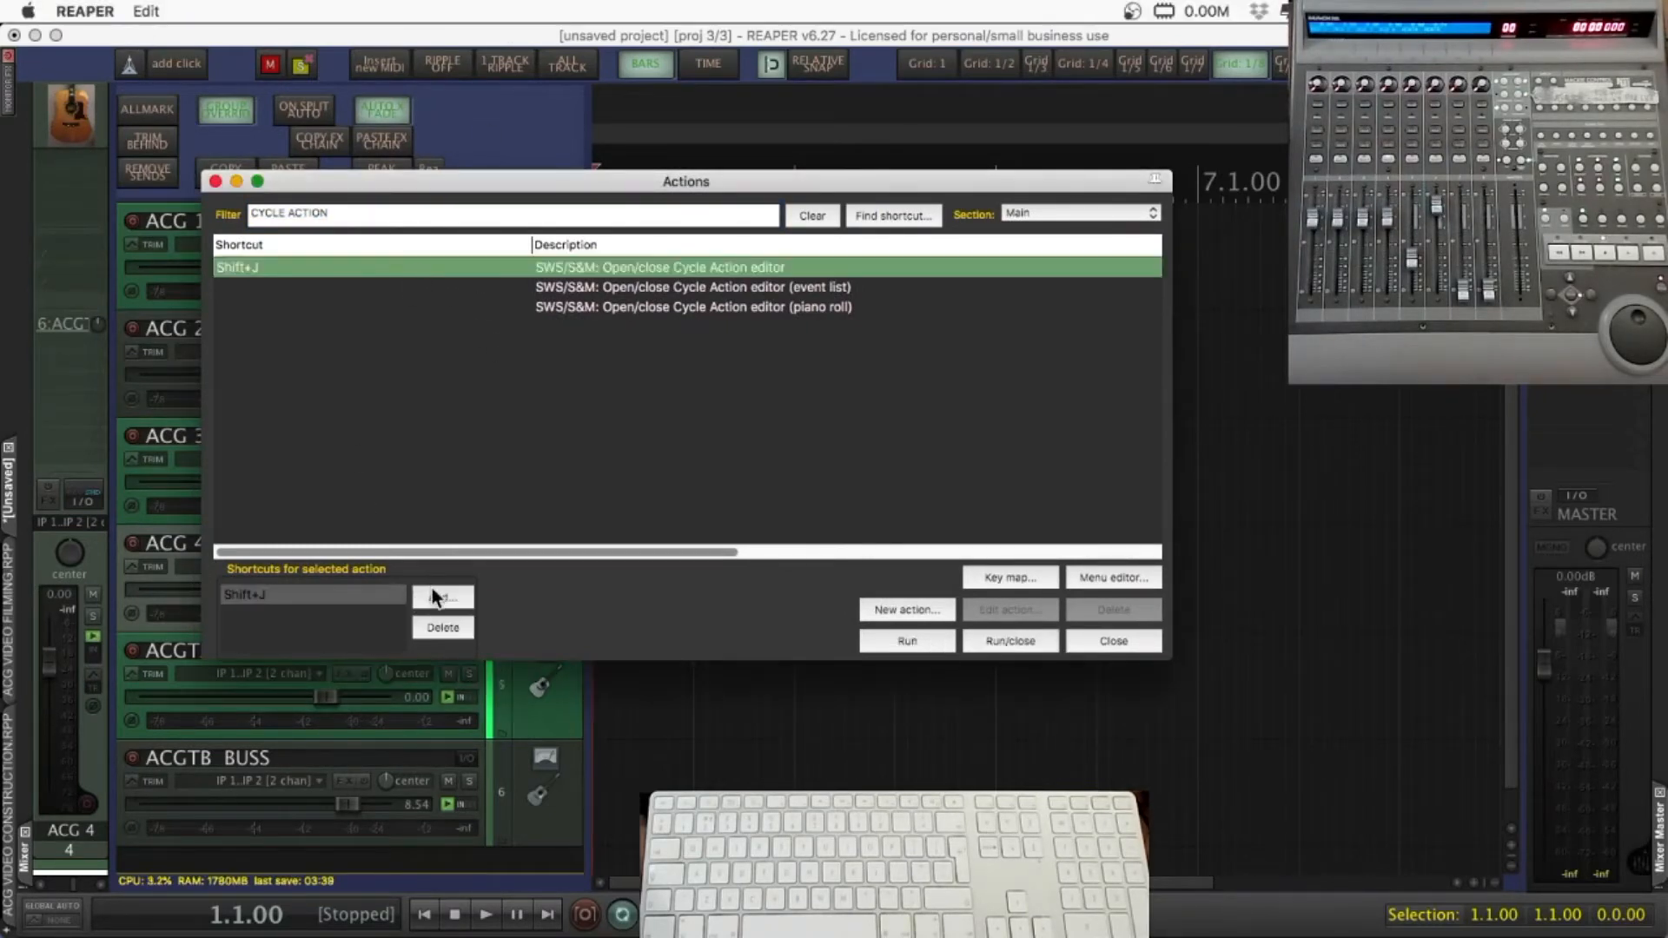
{"action": "left_click", "coordinate": [1113, 642]}
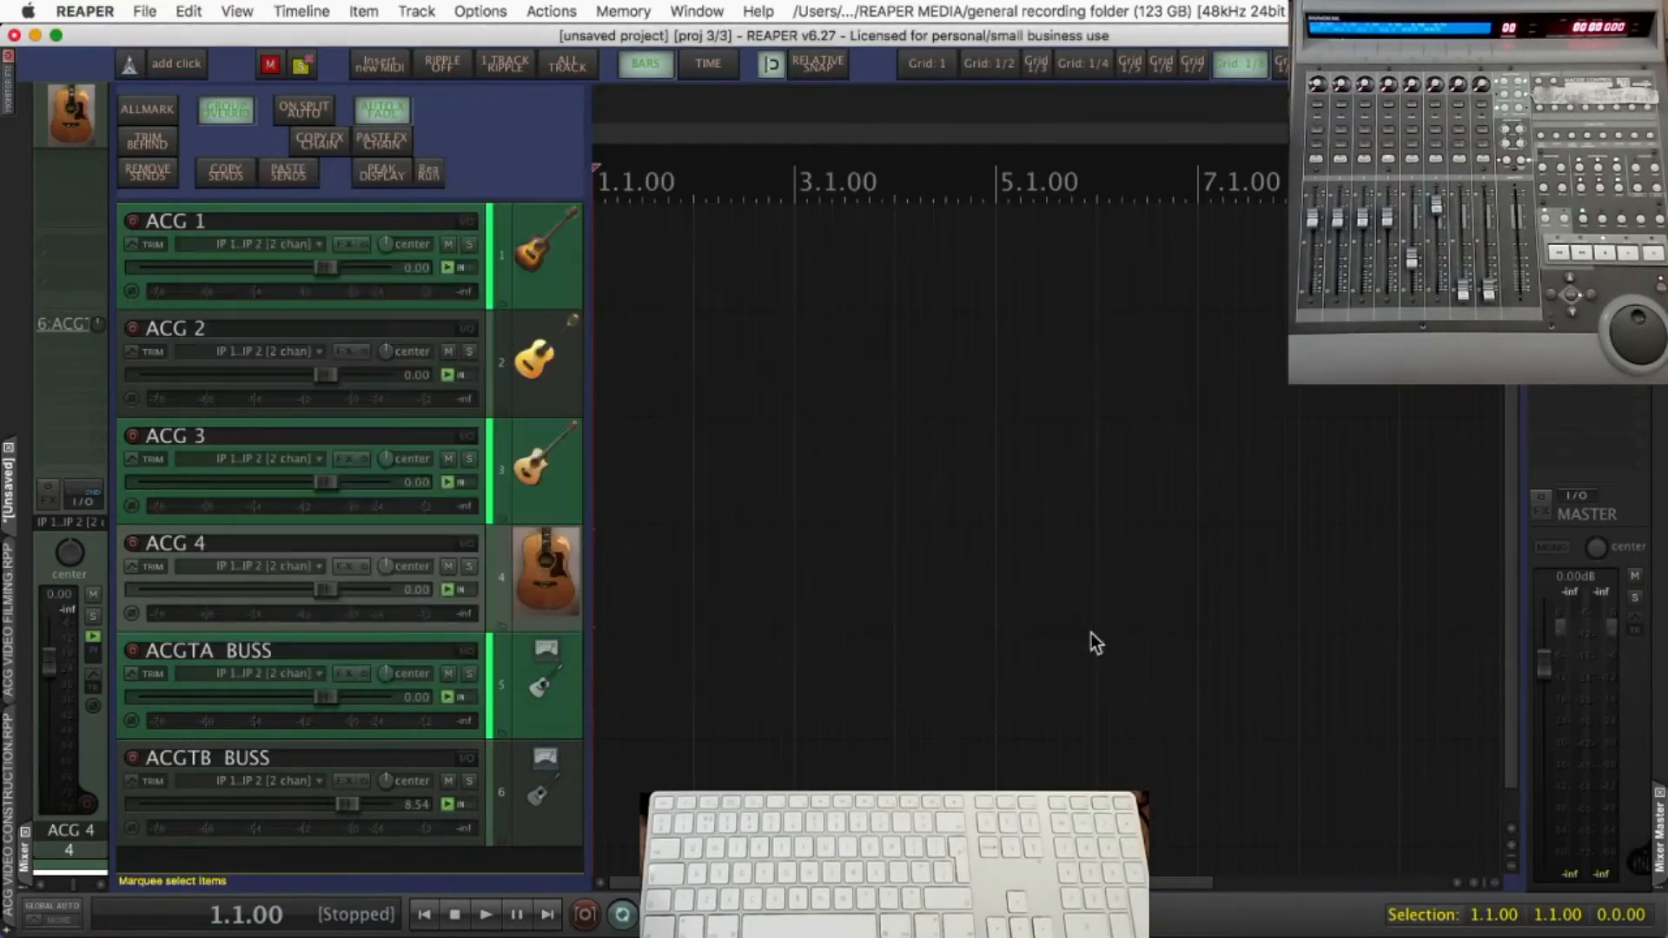
Open the Cycle Action editor and add a new cycle action named "CONSOLE S*ACG*"
{"action": "key", "text": "shift+j"}
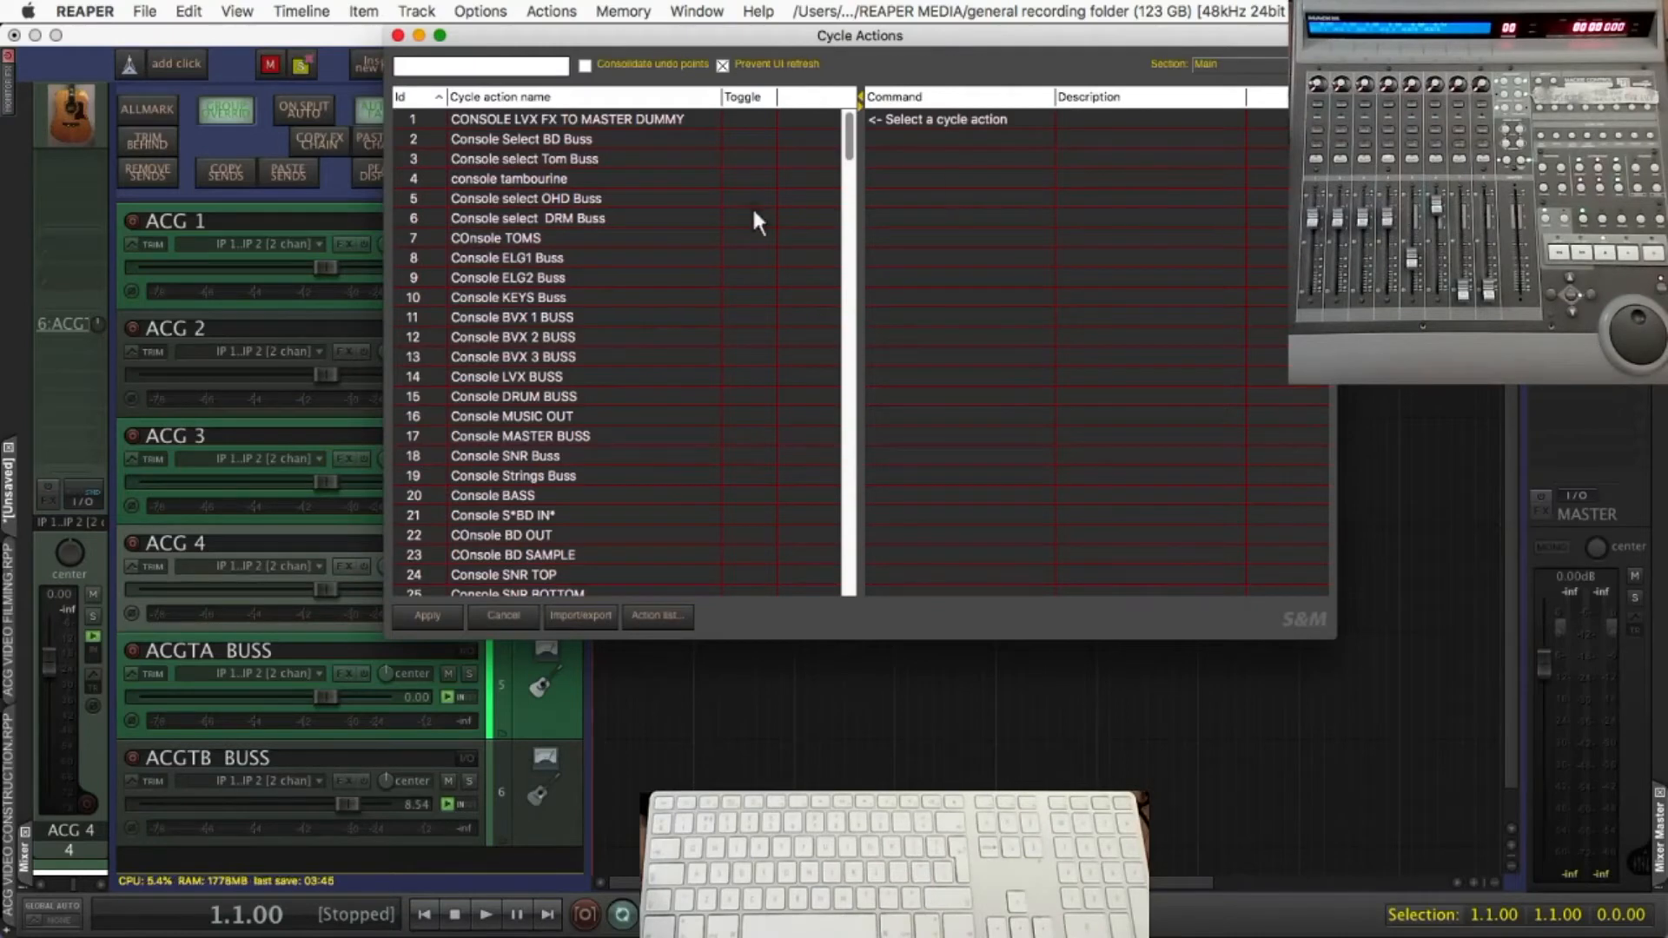
{"action": "right_click", "coordinate": [561, 244]}
{"action": "left_click", "coordinate": [580, 254]}
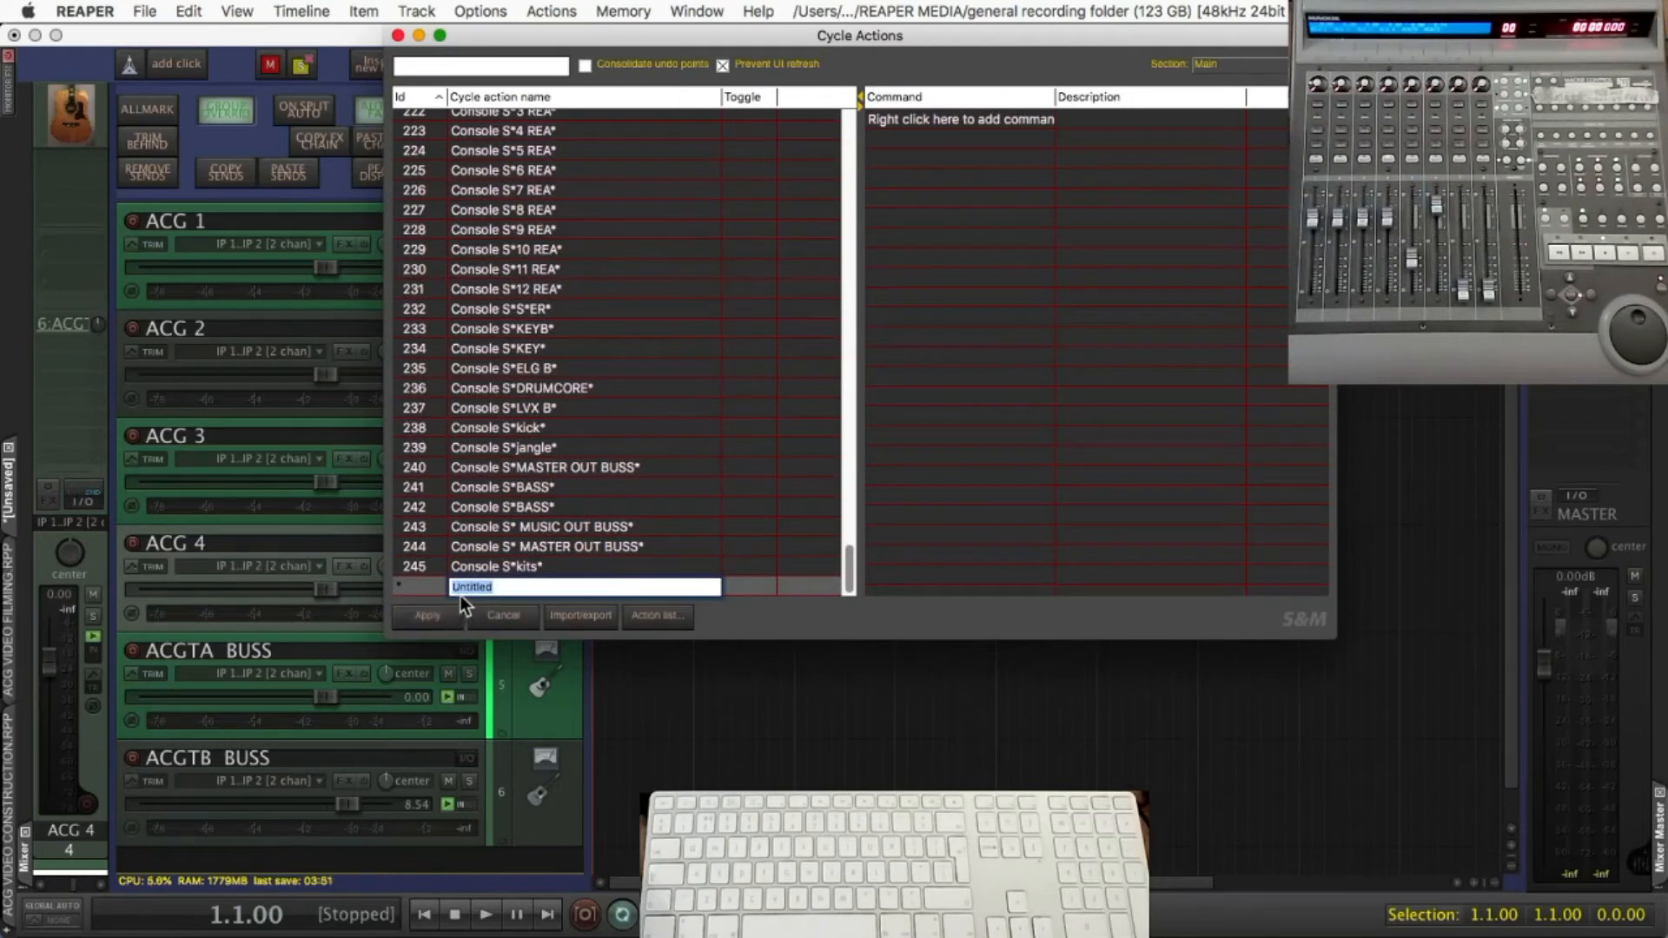
{"action": "type", "text": "CONS"}
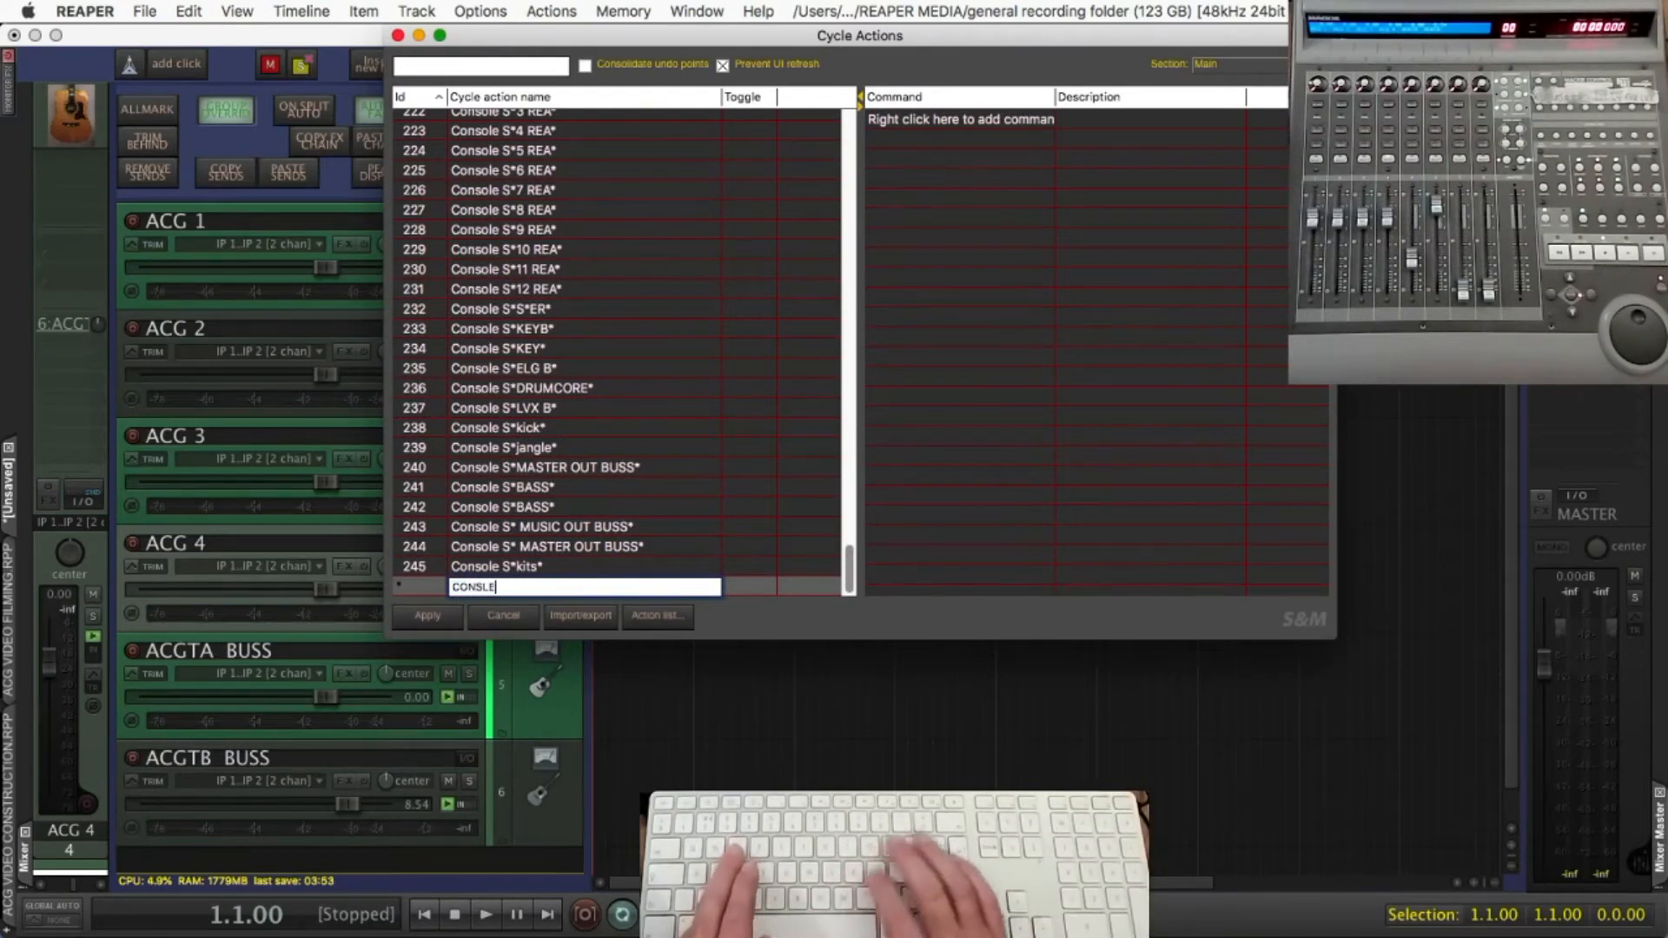
{"action": "type", "text": "O"}
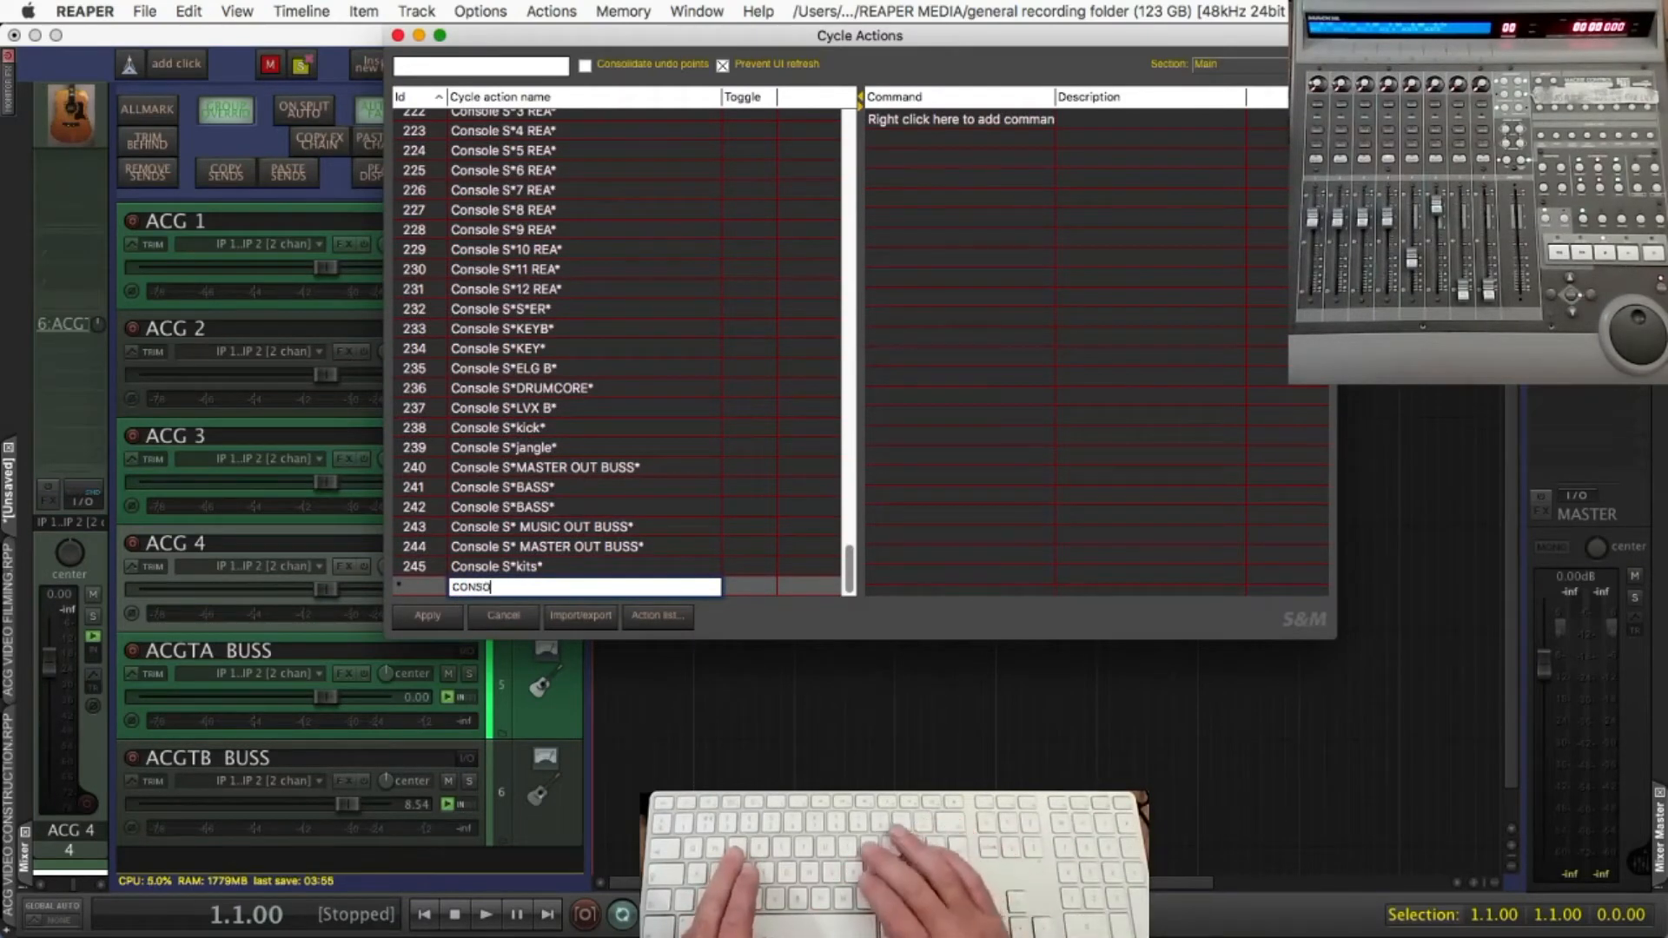
{"action": "type", "text": "LE S*"}
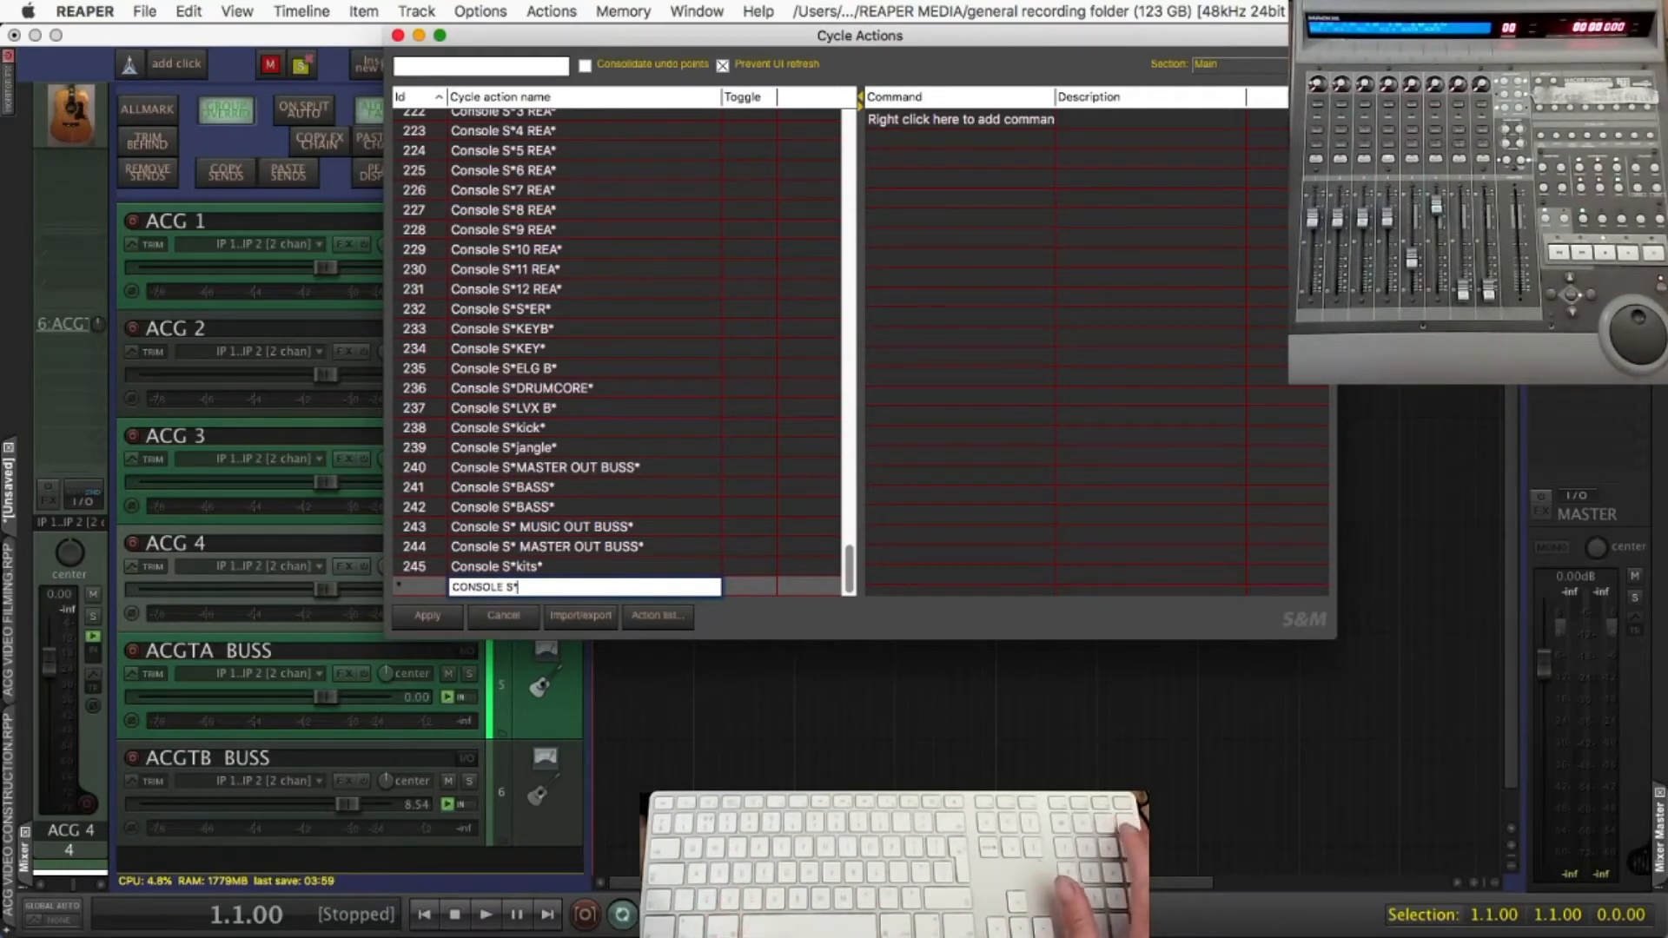
{"action": "type", "text": "ACG"}
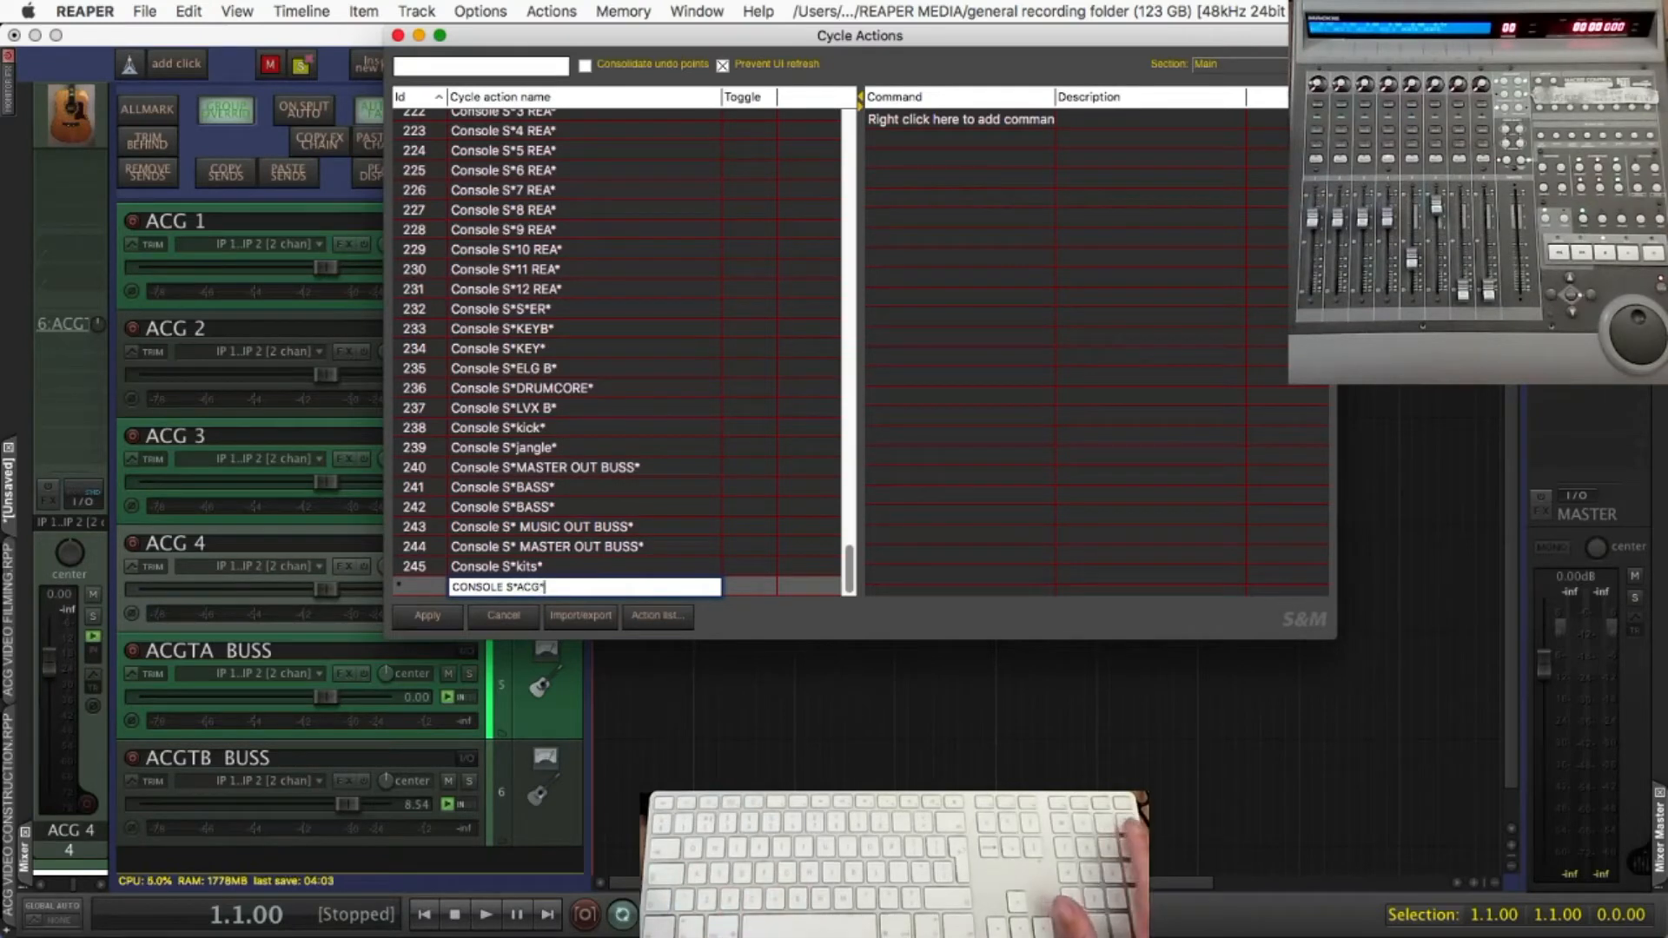
{"action": "type", "text": "*"}
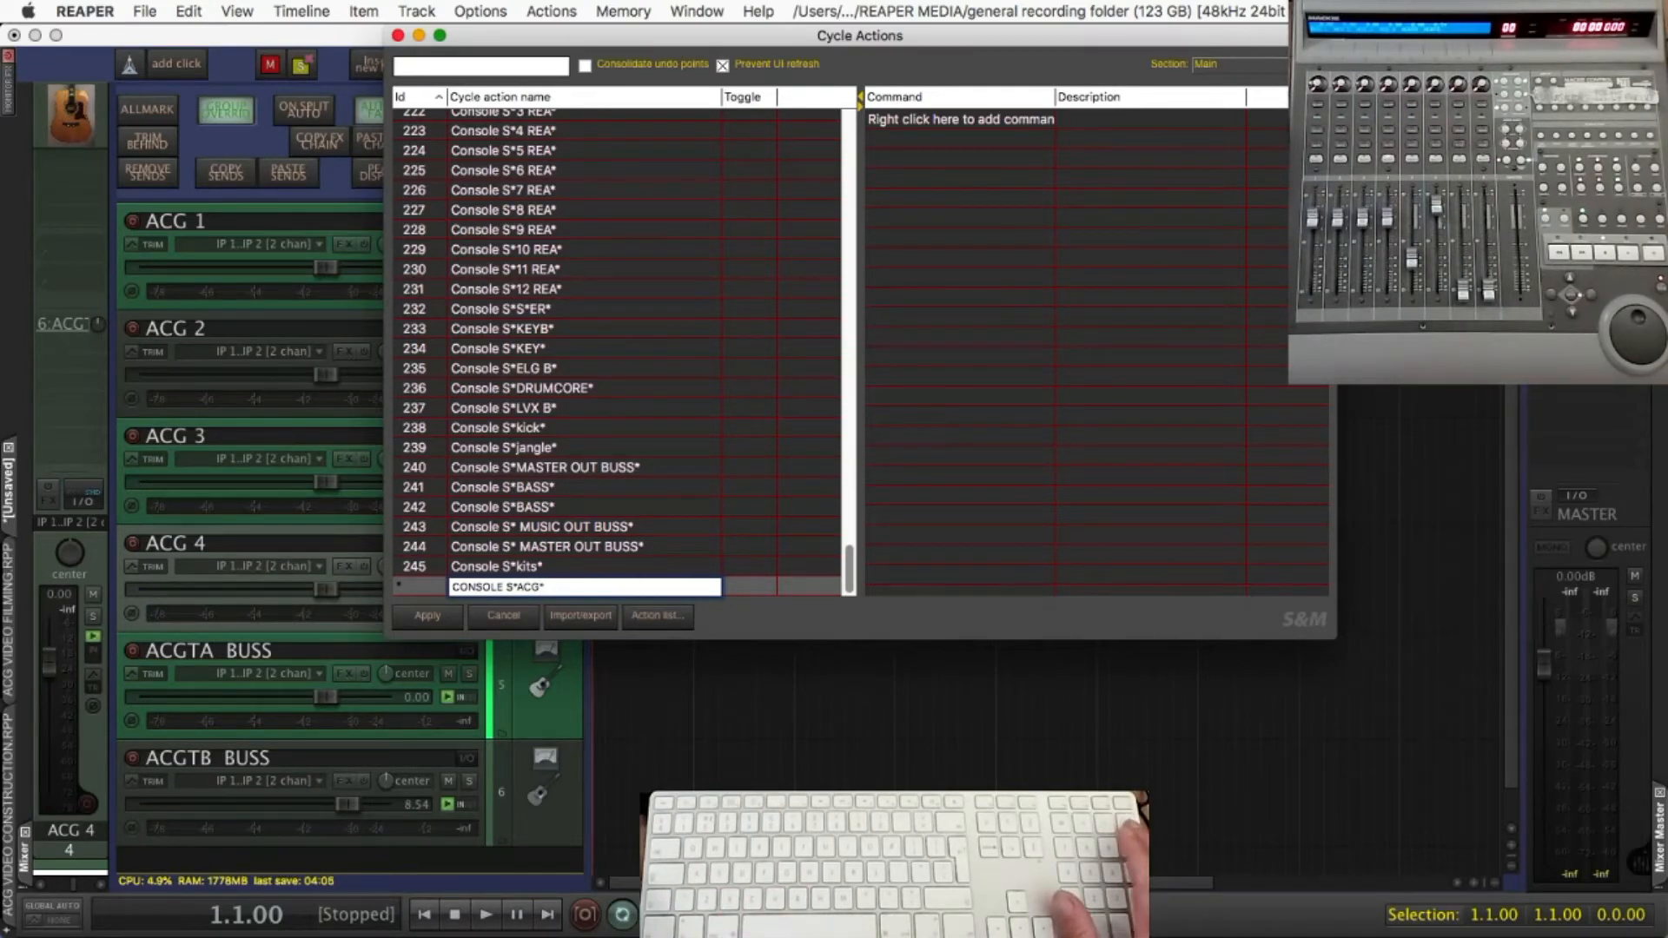
Copy the new cycle action's name and add it as its command, "CONSOLE S*ACG*"
{"action": "key", "text": "super+a"}
{"action": "key", "text": "super+c"}
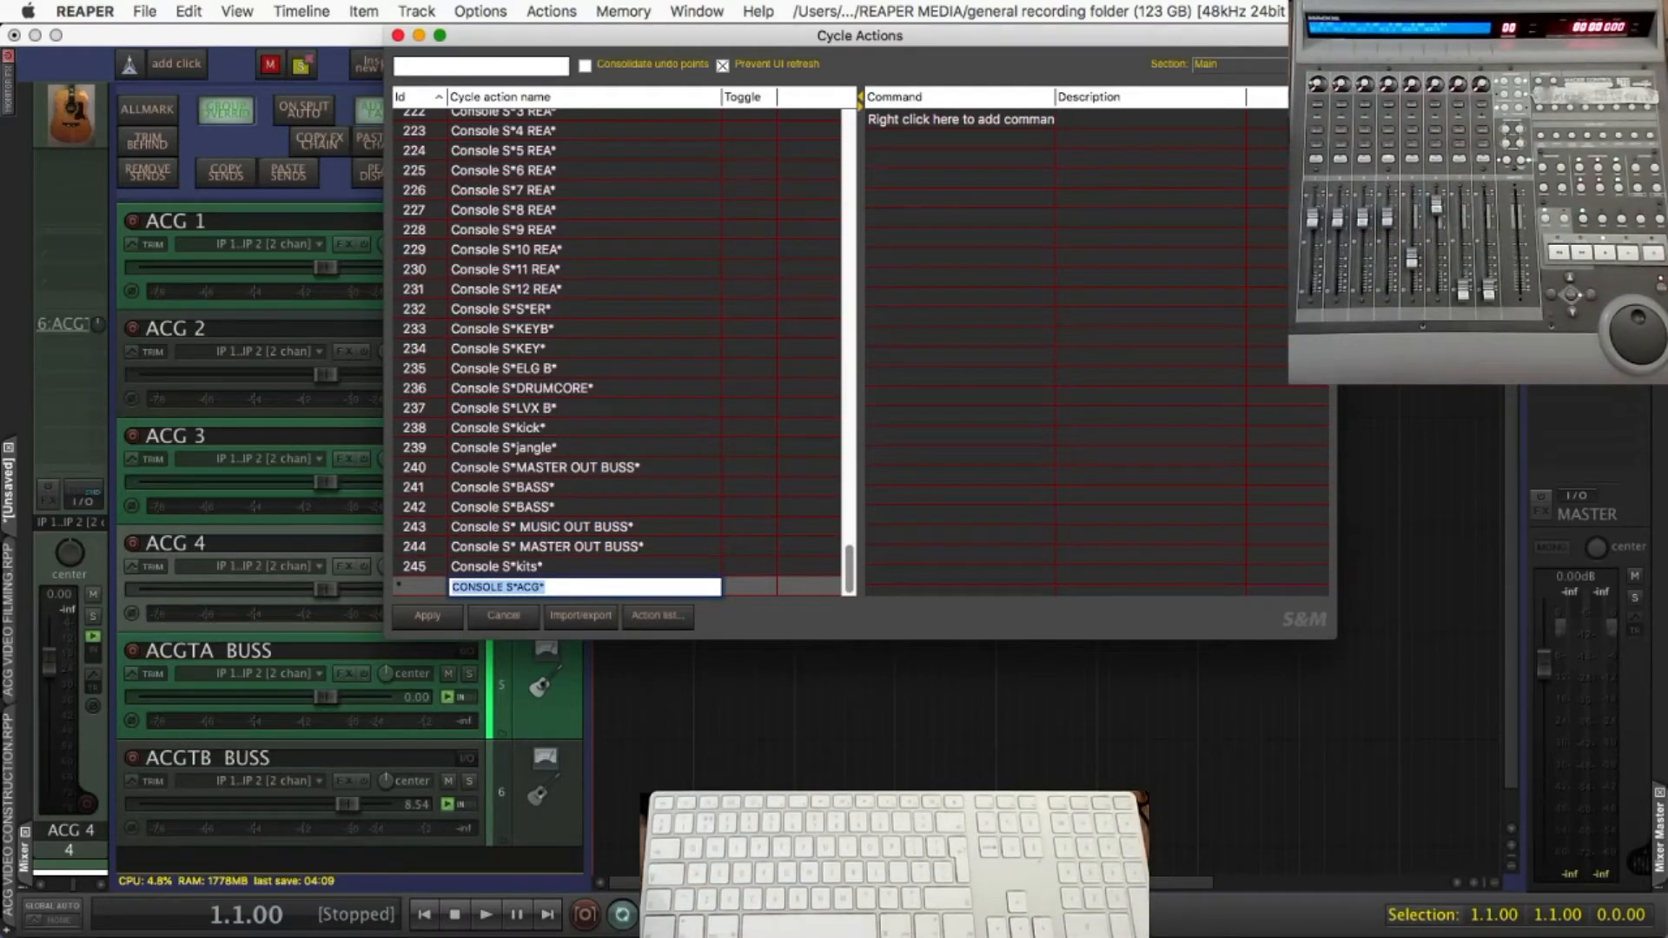
{"action": "right_click", "coordinate": [985, 121]}
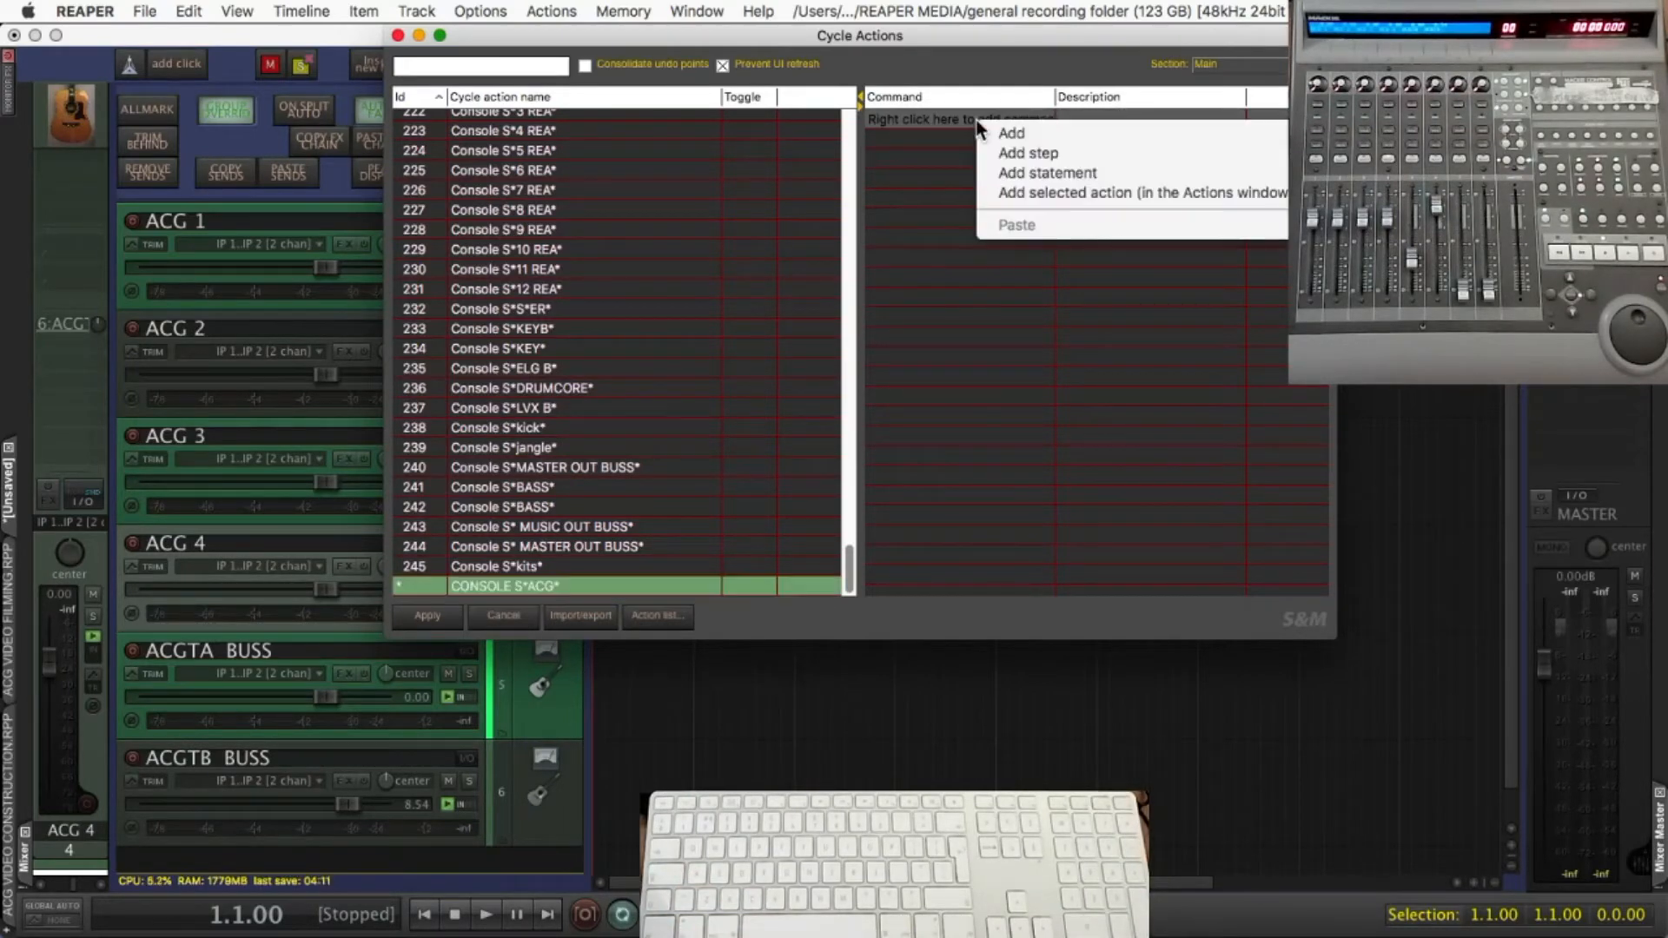
{"action": "left_click", "coordinate": [985, 128]}
{"action": "key", "text": "super+v"}
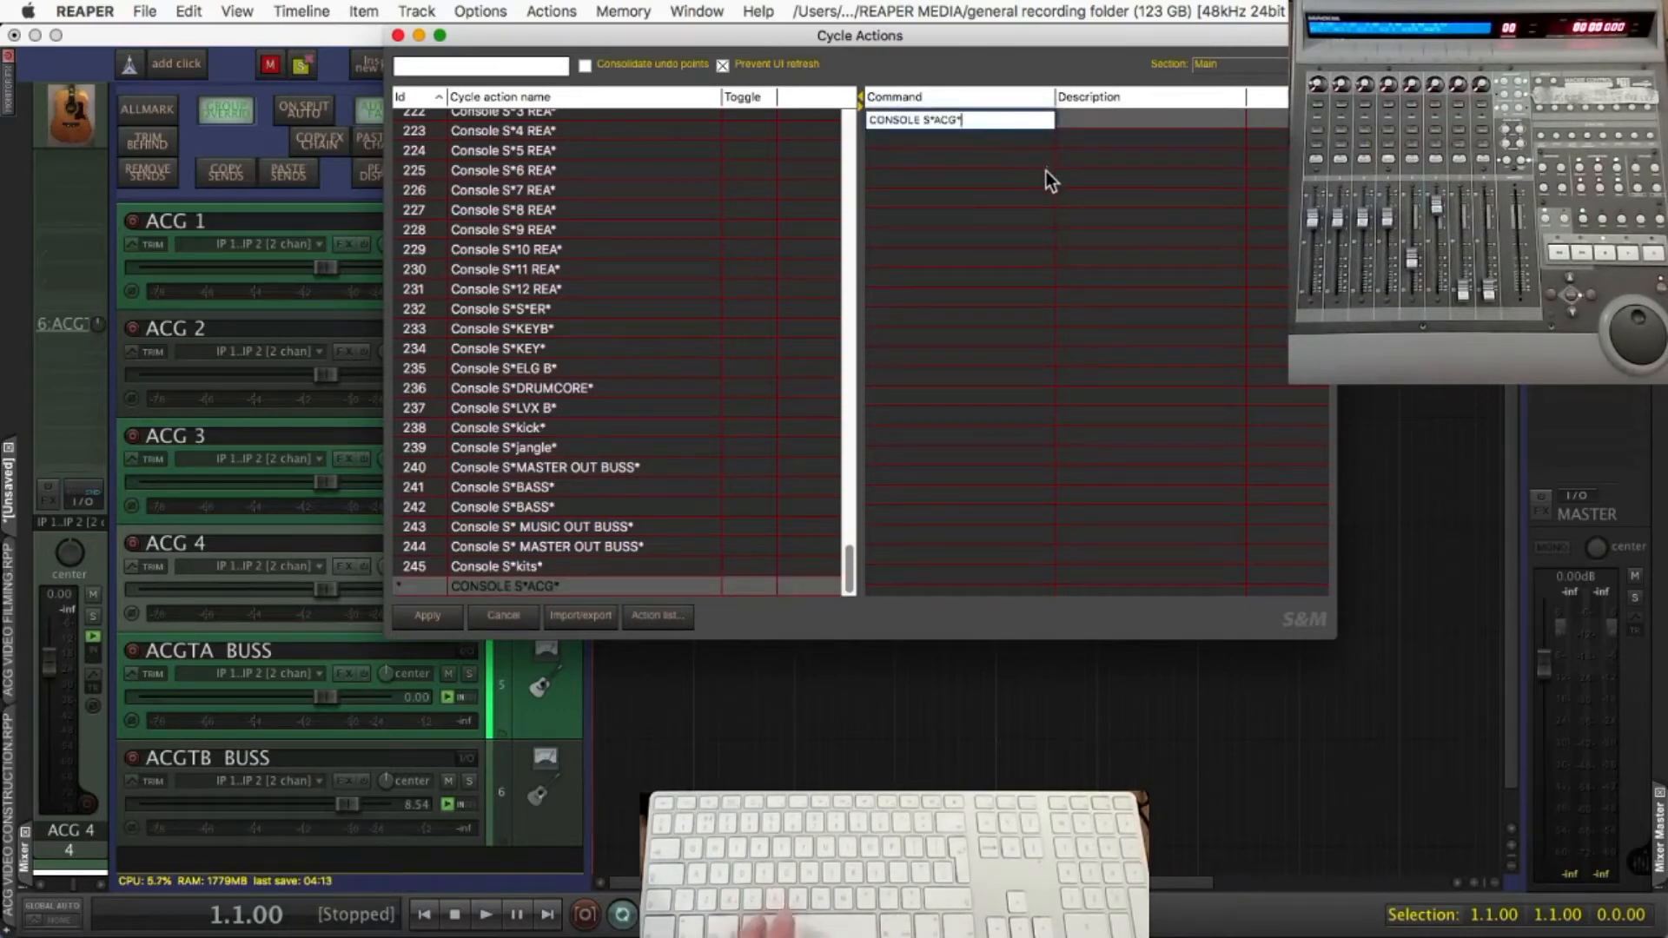
{"action": "key", "text": "Return"}
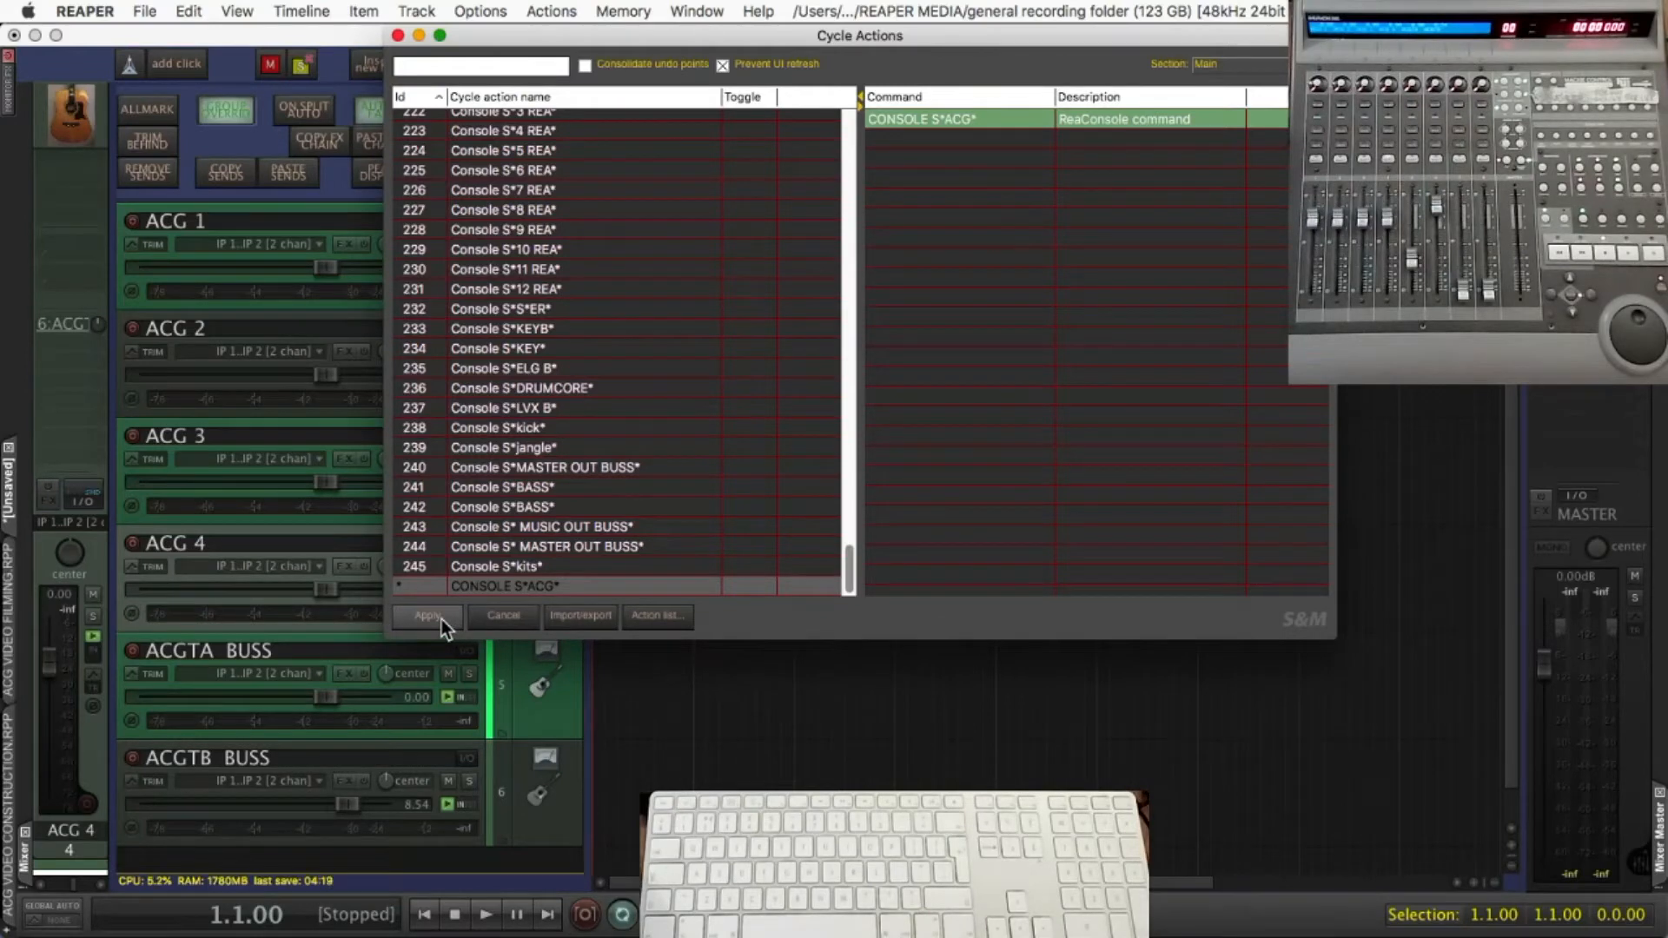
Add a second cycle action named "CONSOLE S*ACGT*" and copy its name
{"action": "right_click", "coordinate": [556, 507]}
{"action": "left_click", "coordinate": [569, 522]}
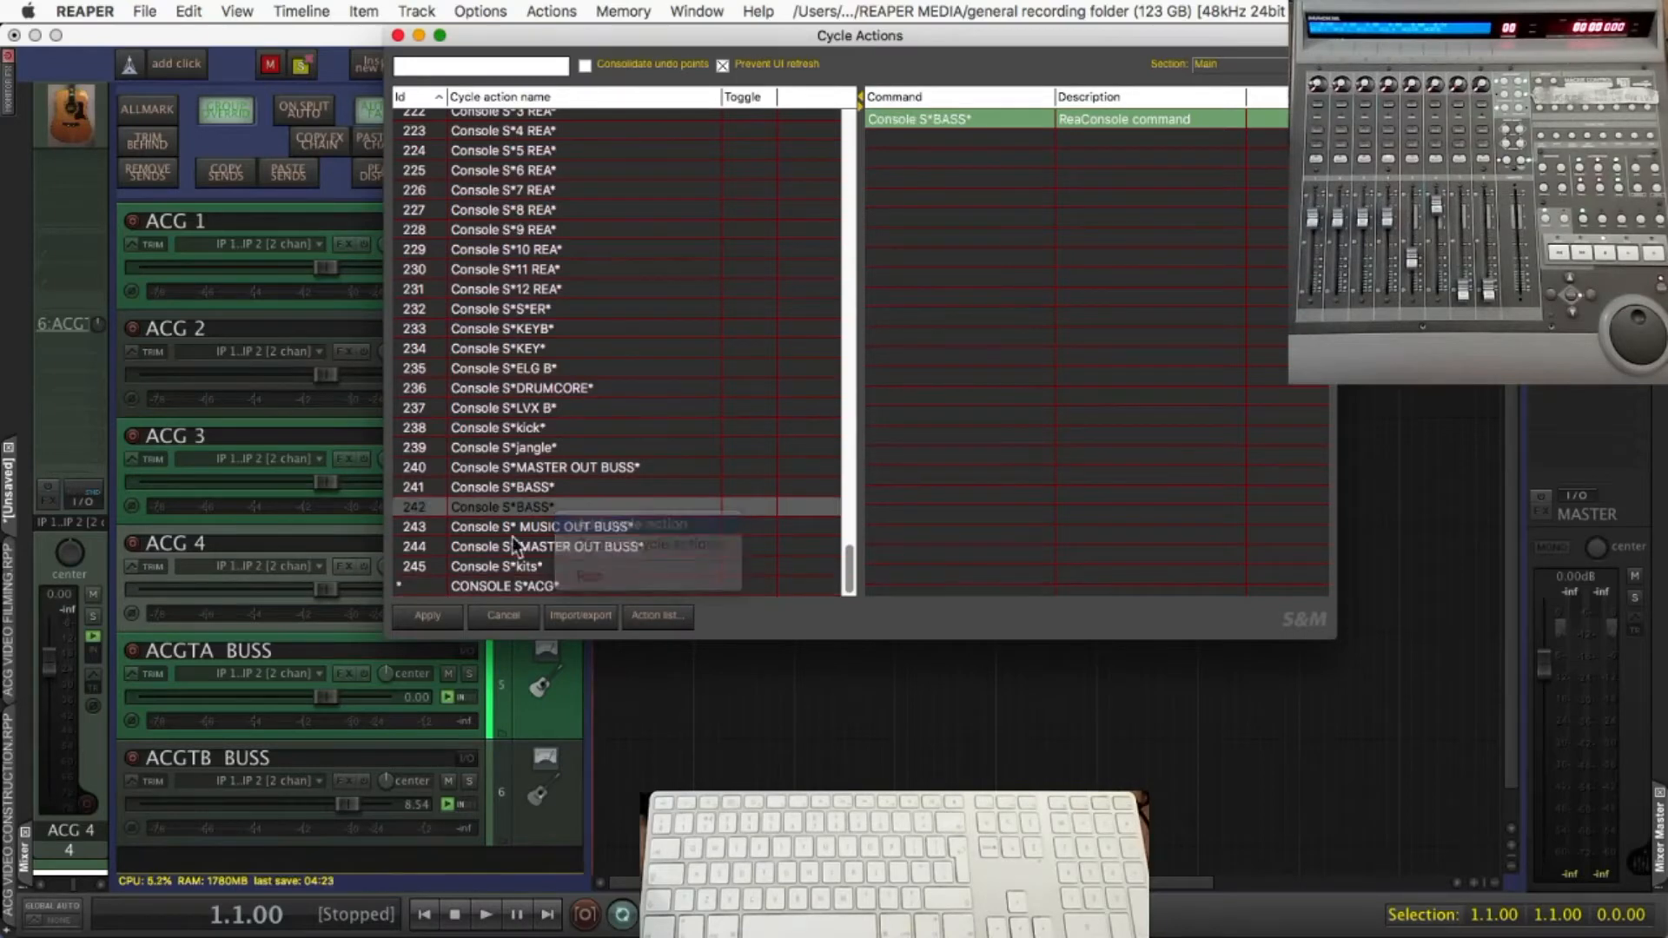
{"action": "type", "text": "C"}
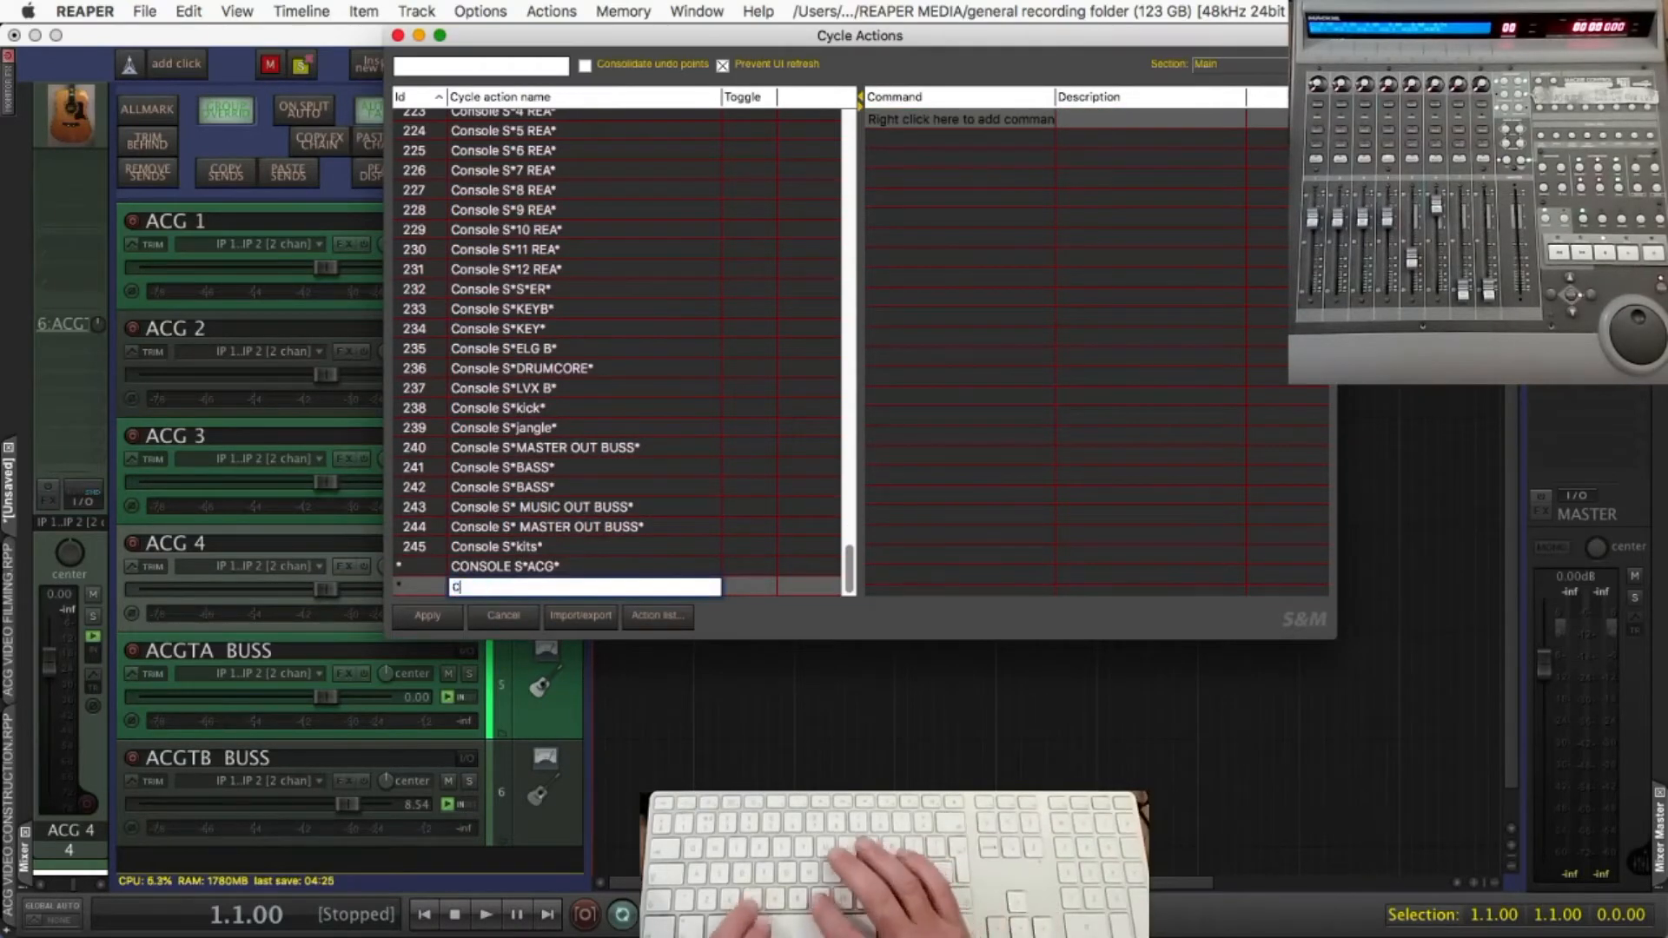
{"action": "type", "text": "ONSOLE S*"}
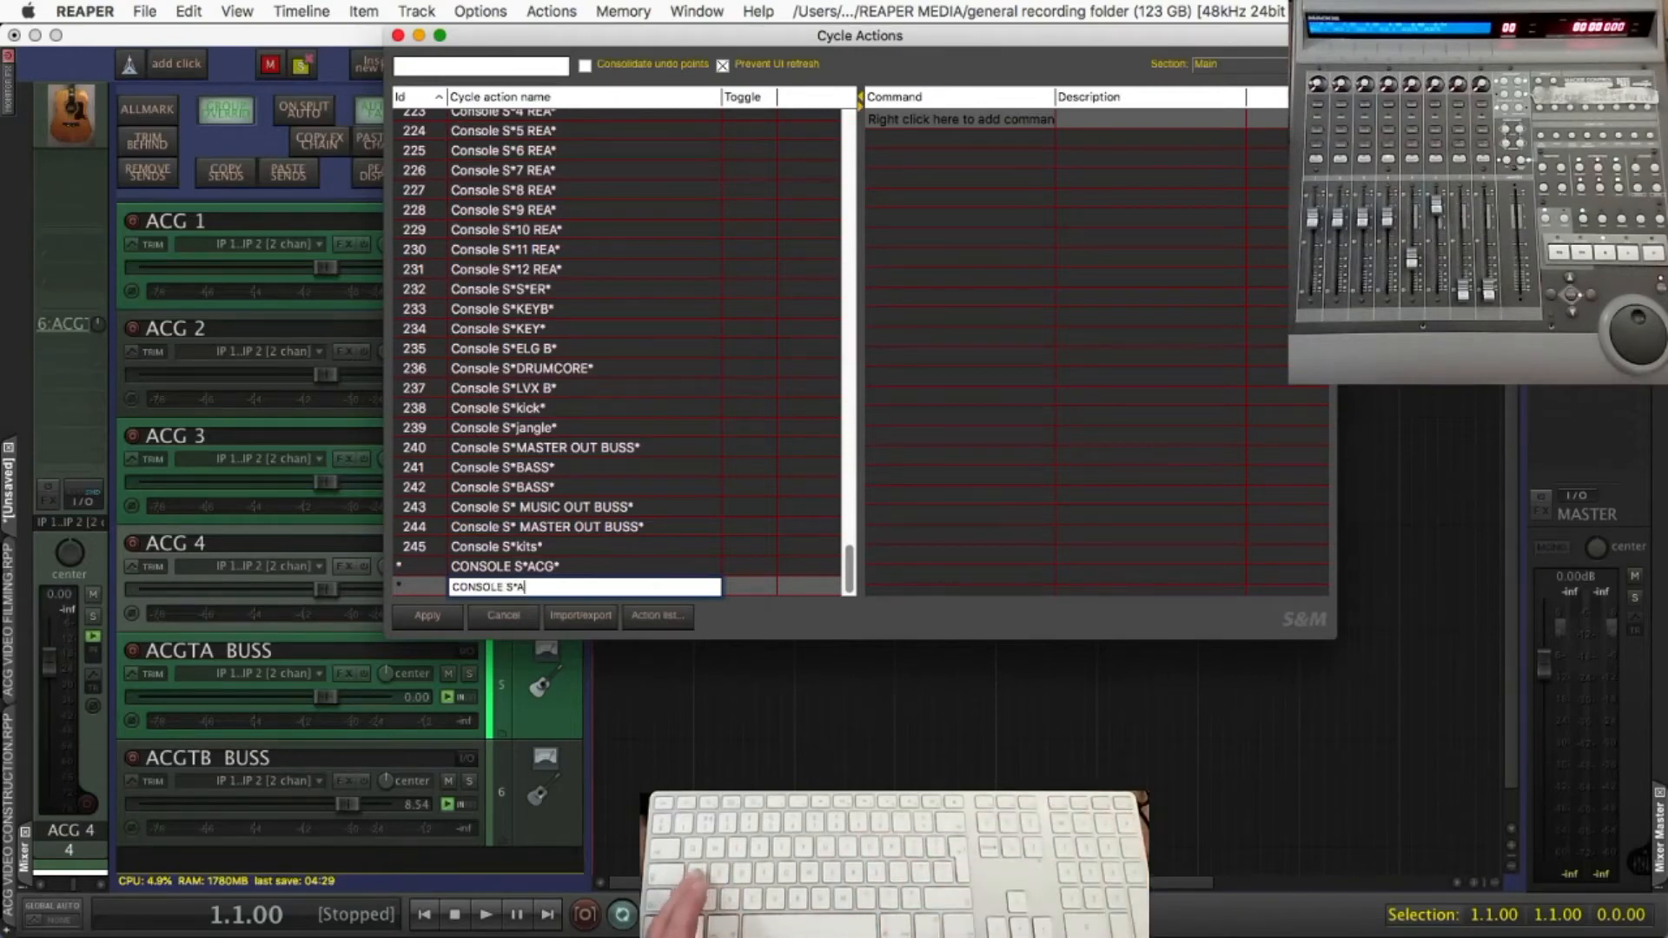
{"action": "type", "text": "ACGT*"}
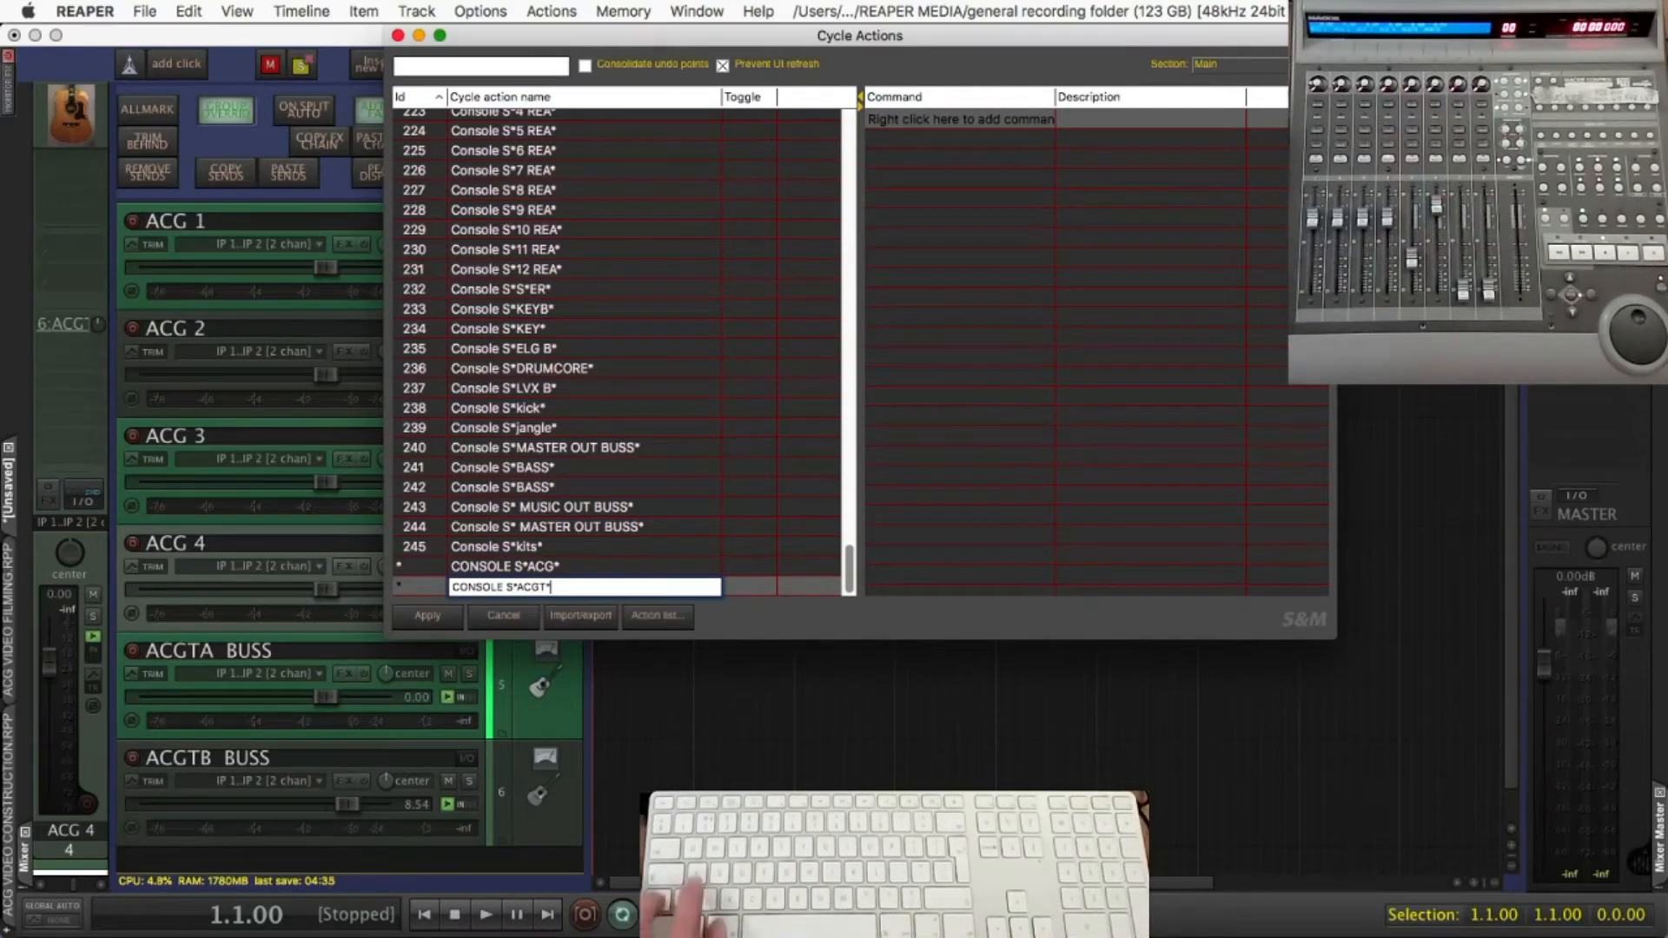
{"action": "key", "text": "super+a"}
{"action": "key", "text": "super+c"}
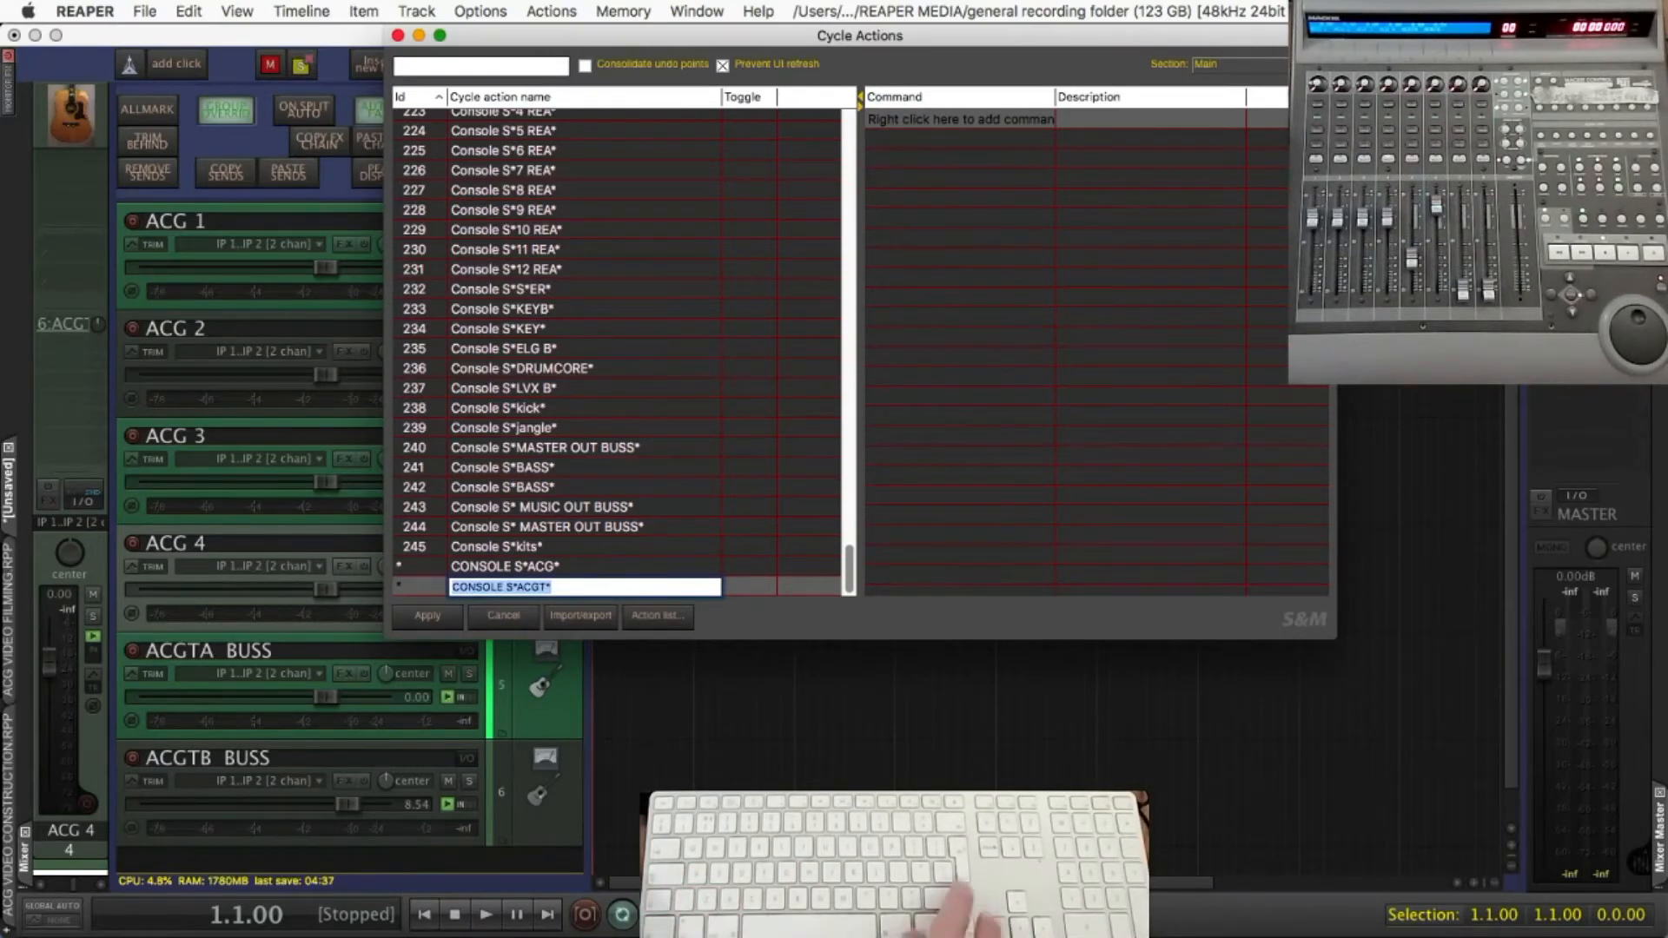
{"action": "key", "text": "Return"}
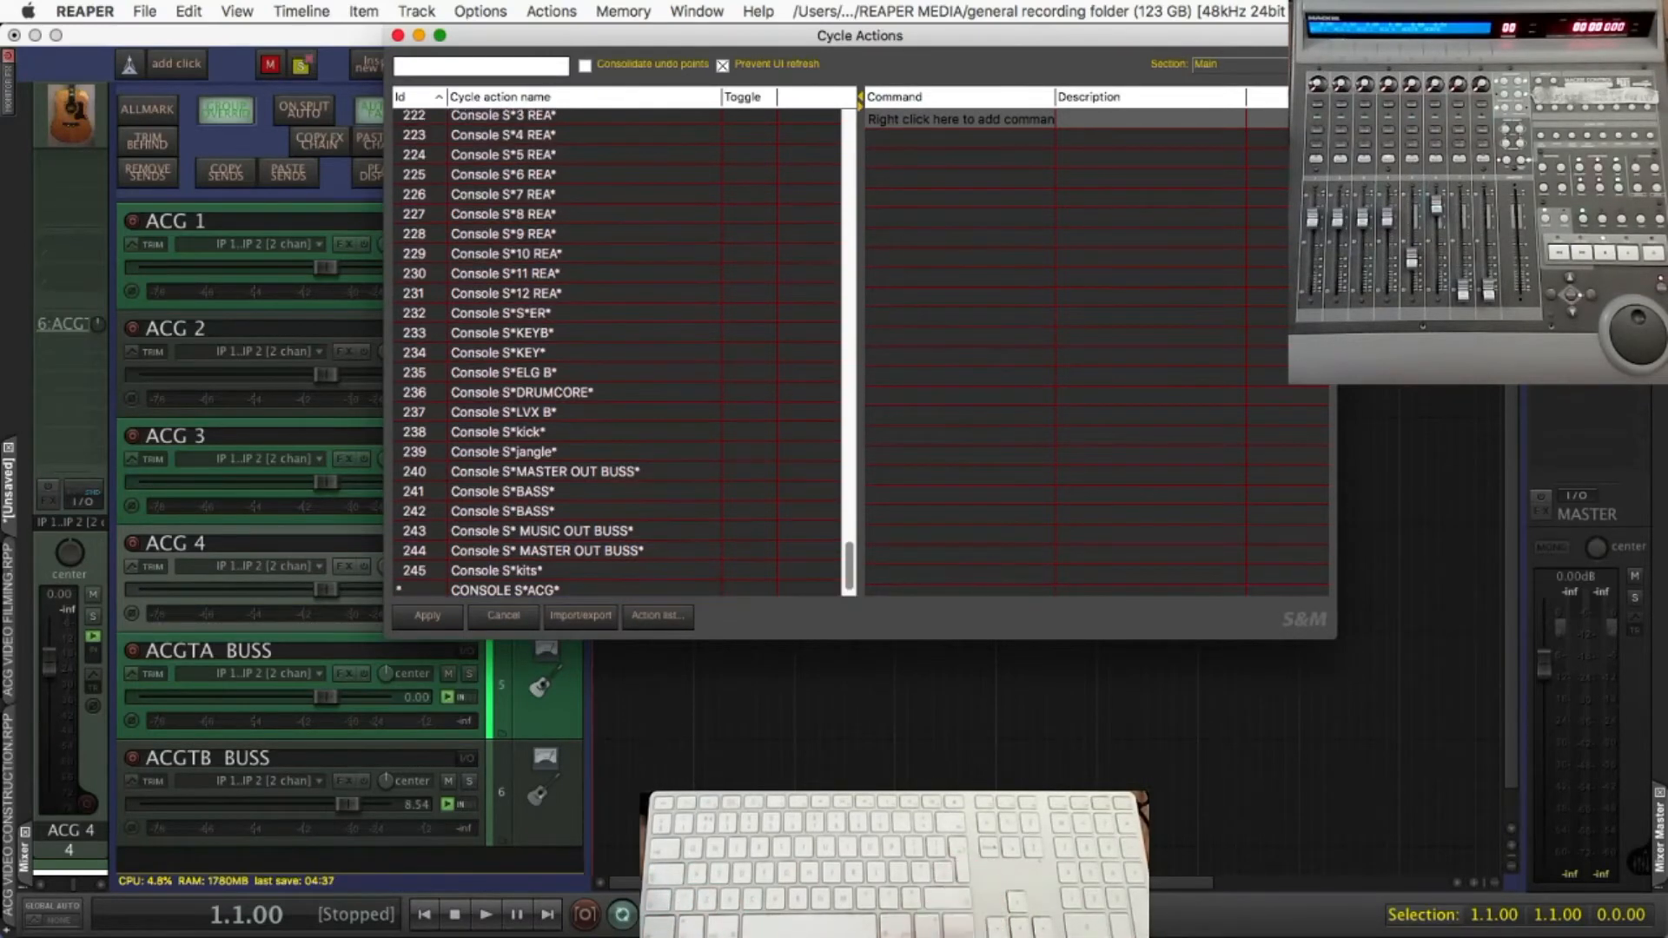
Add "CONSOLE S*ACGT*" as the second cycle action's command, and apply the changes before closing the editor
{"action": "right_click", "coordinate": [936, 120]}
{"action": "left_click", "coordinate": [965, 128]}
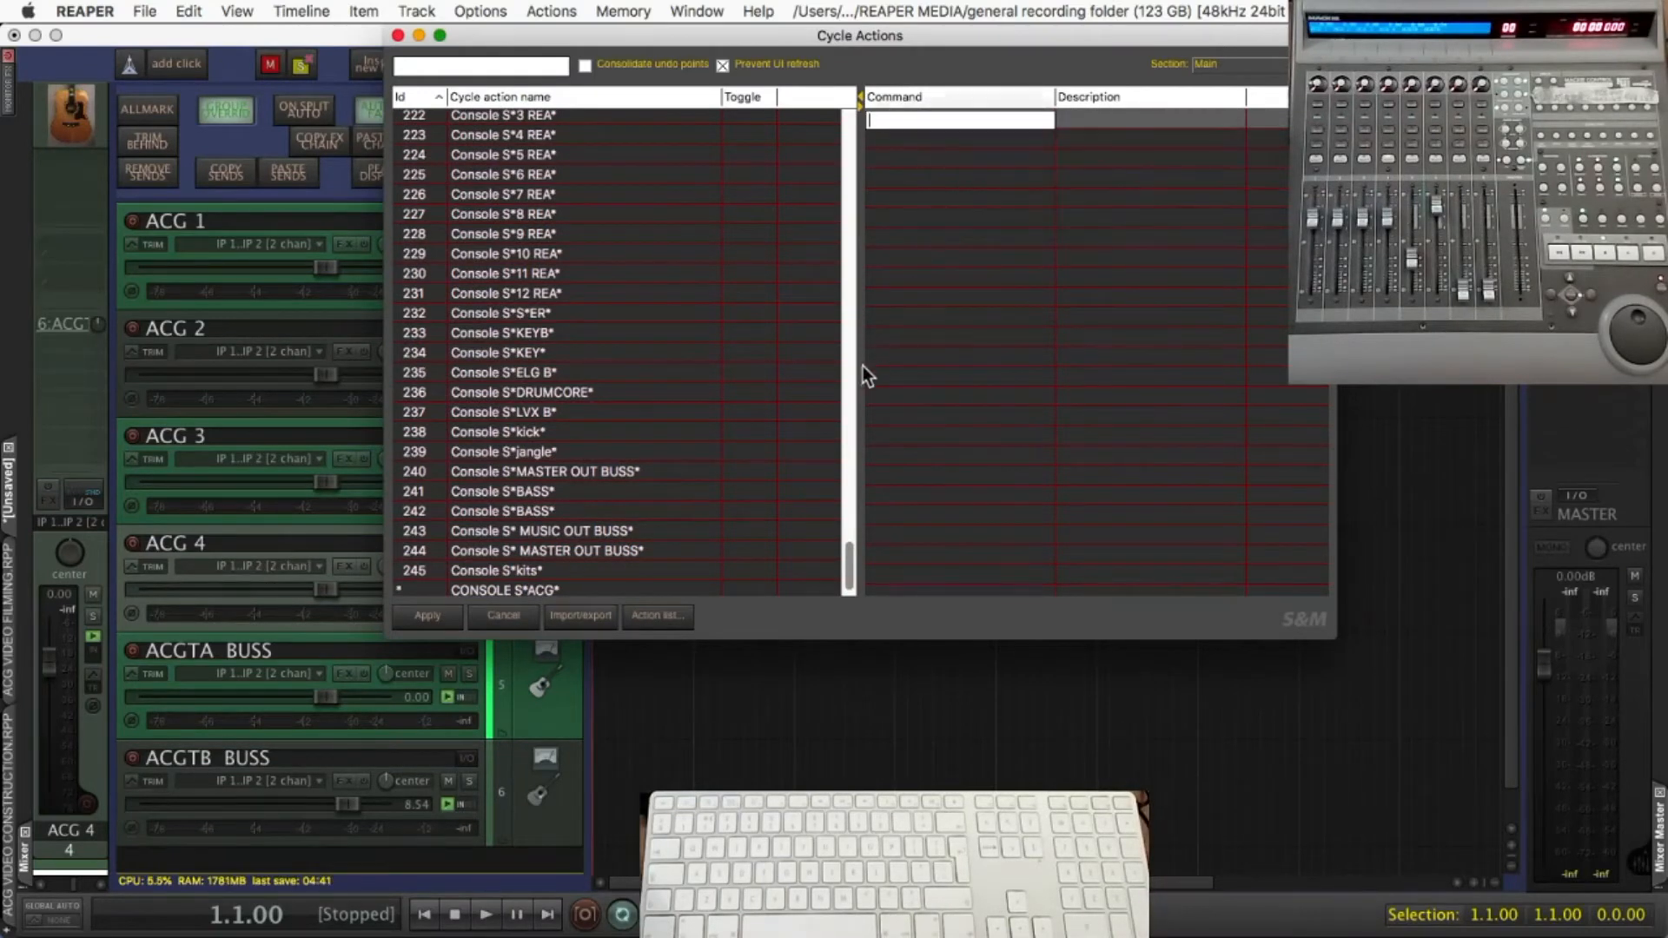
{"action": "key", "text": "super+v"}
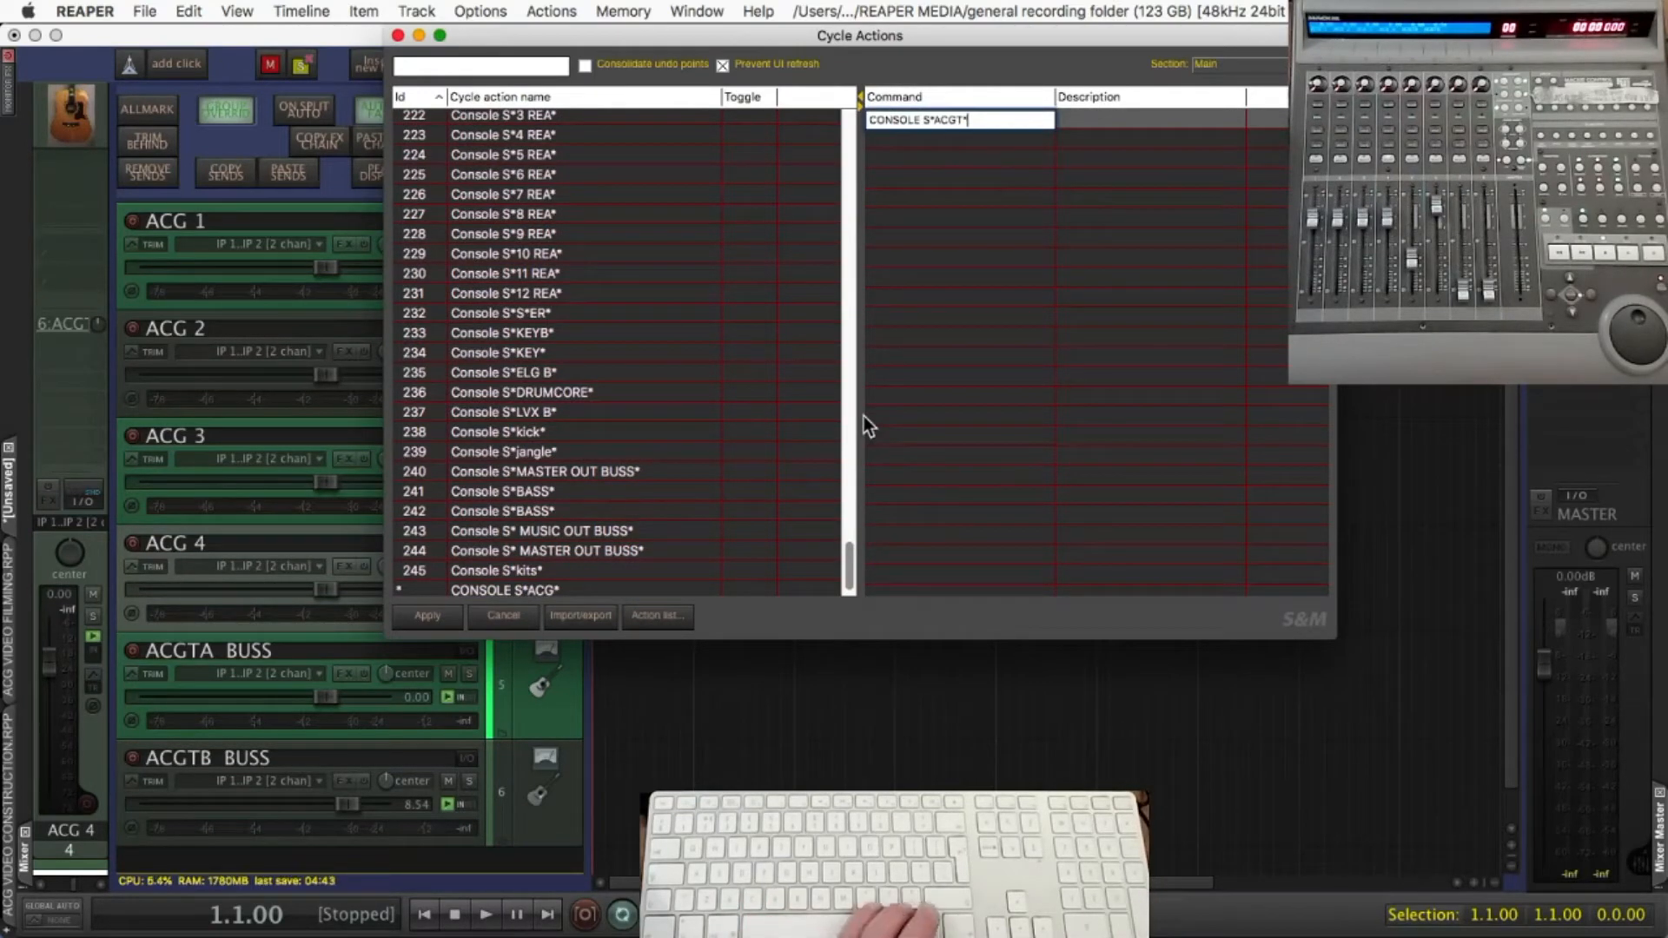
{"action": "key", "text": "Return"}
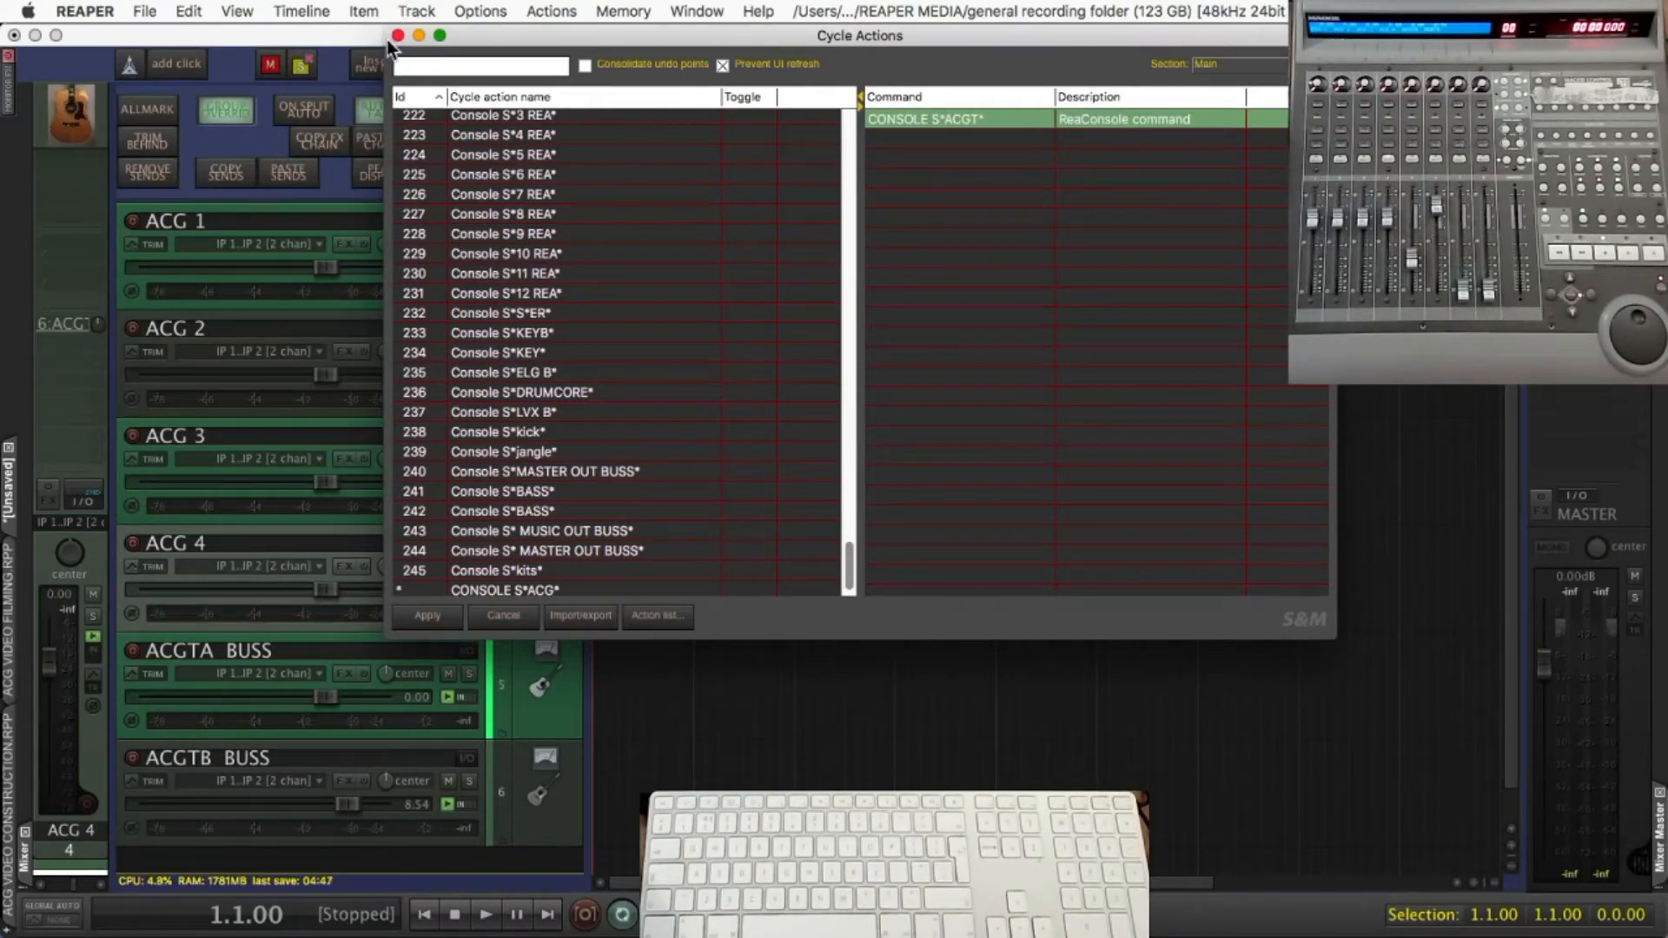
{"action": "left_click", "coordinate": [423, 617]}
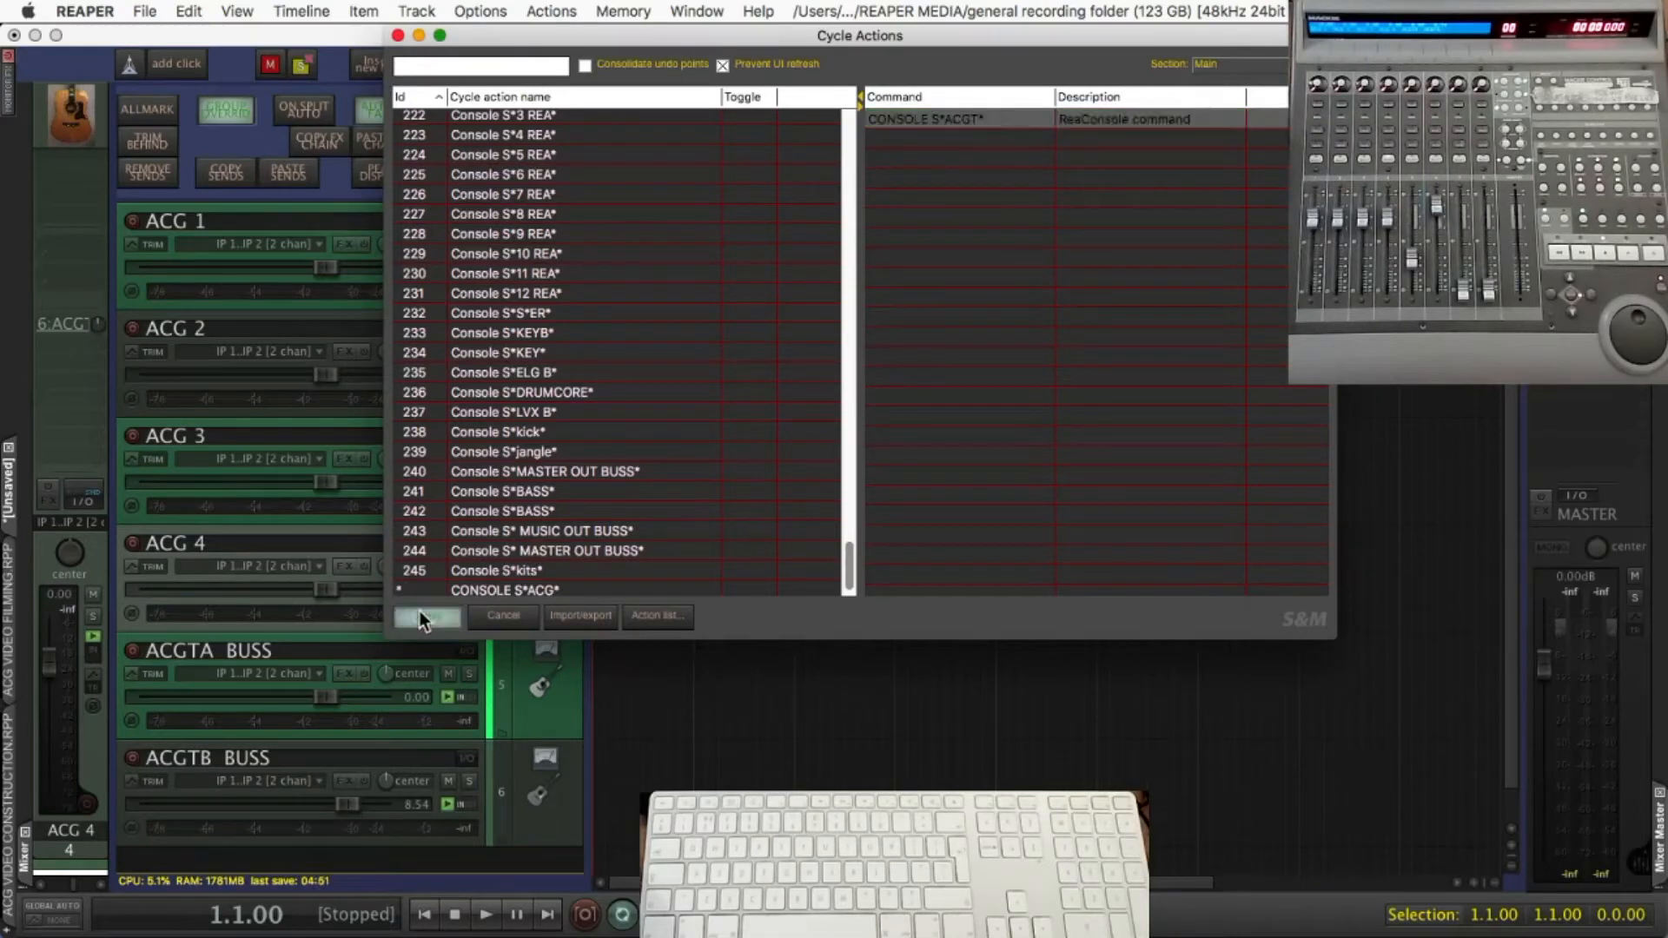
{"action": "scroll", "coordinate": [470, 460], "scroll_direction": "down", "scroll_amount": 1}
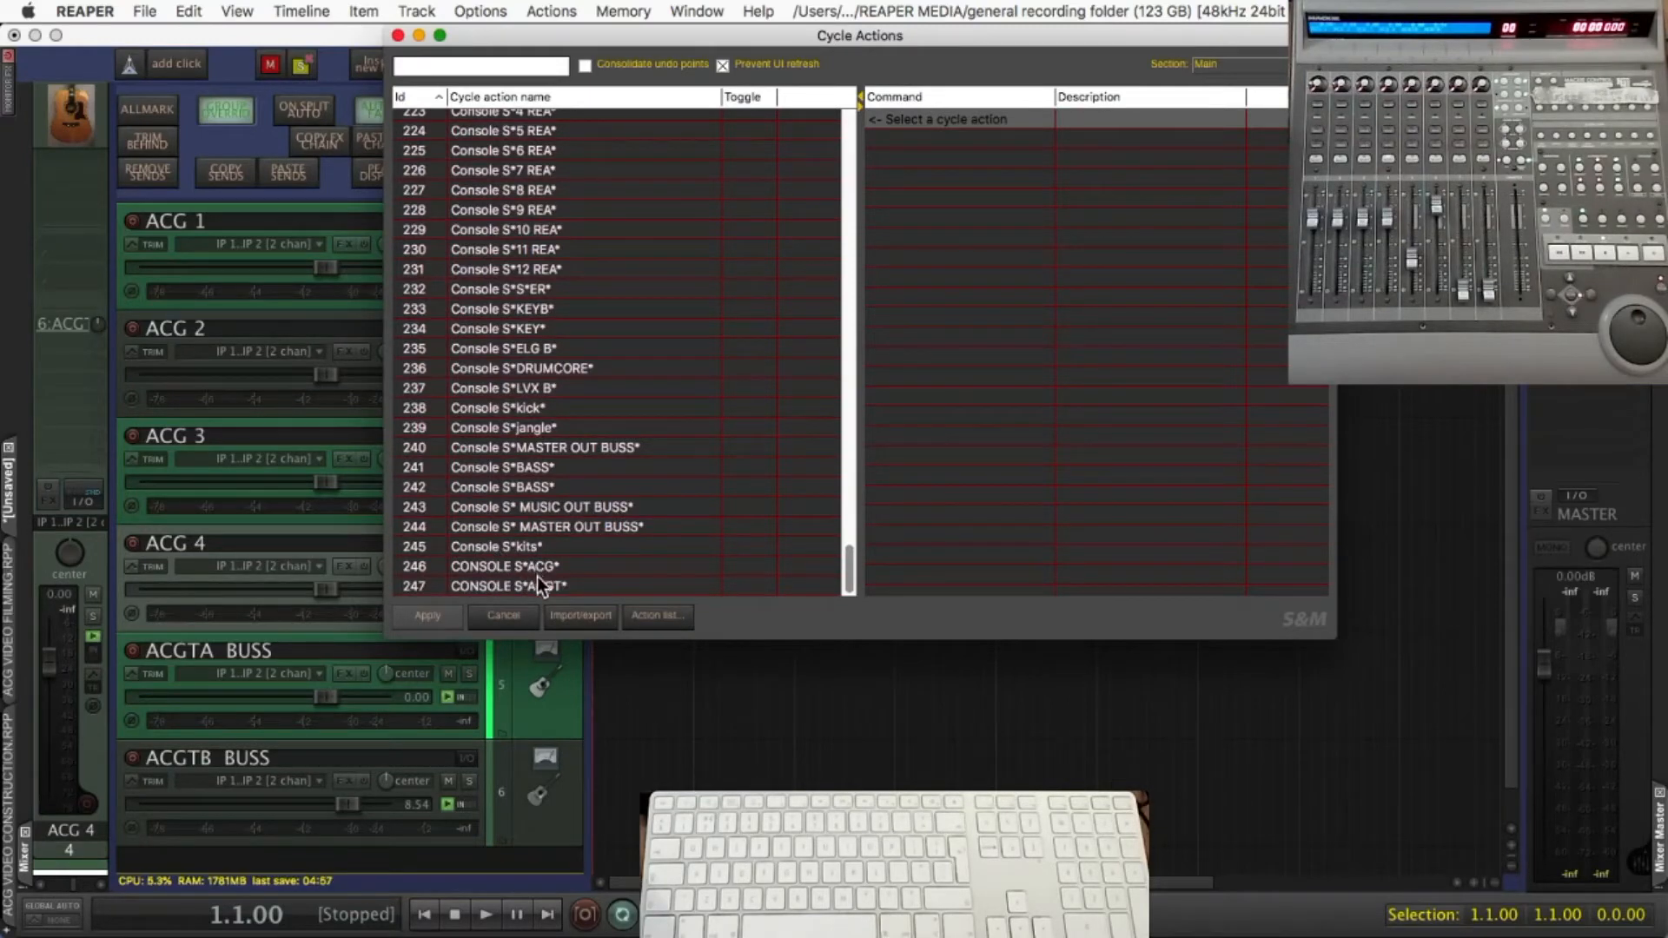
{"action": "left_click", "coordinate": [398, 34]}
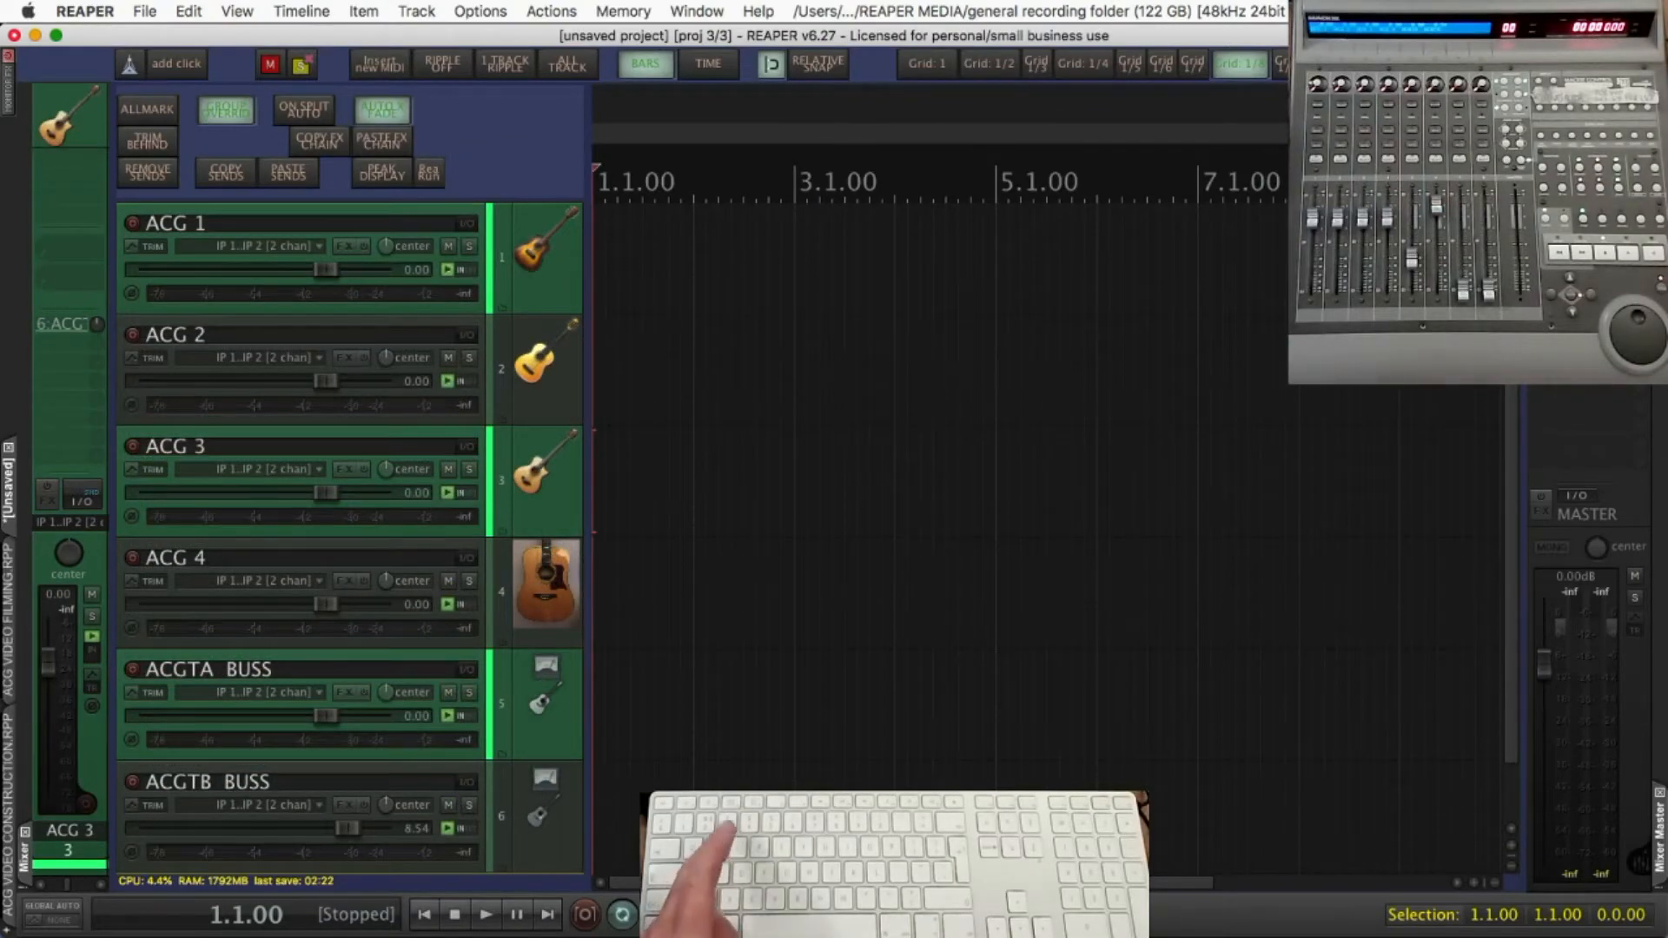
Show only the four ACG tracks and insert a new one-bar MIDI item on ACG 1 at 1.1.00
{"action": "key", "text": "3"}
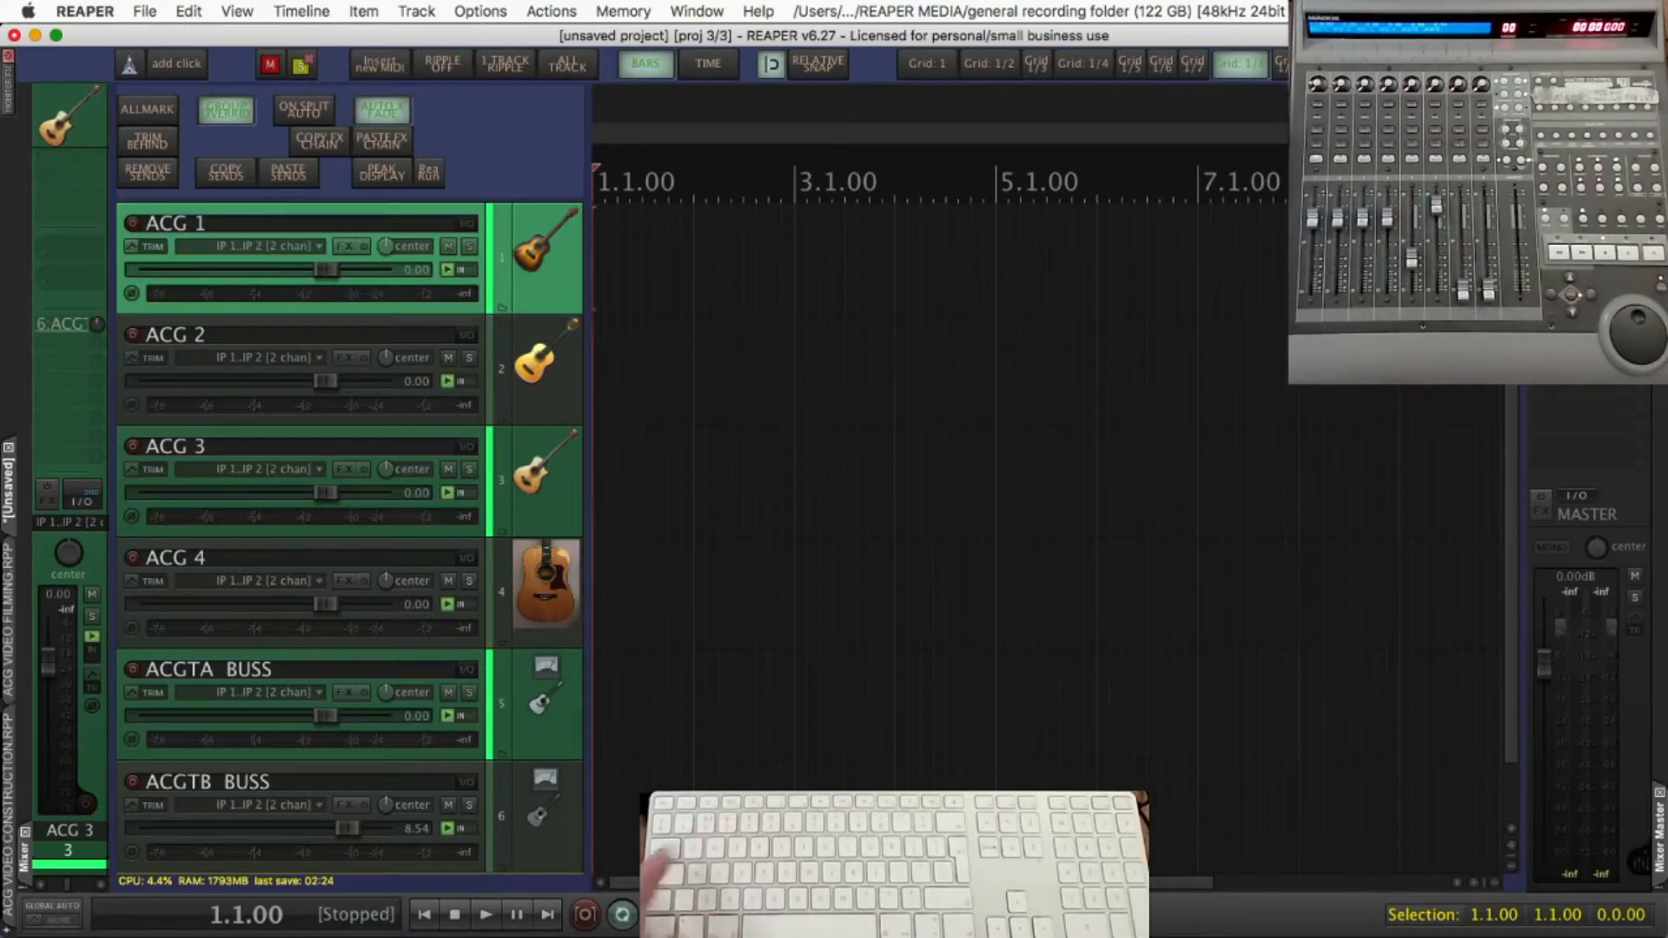
{"action": "key", "text": "ctrl+3"}
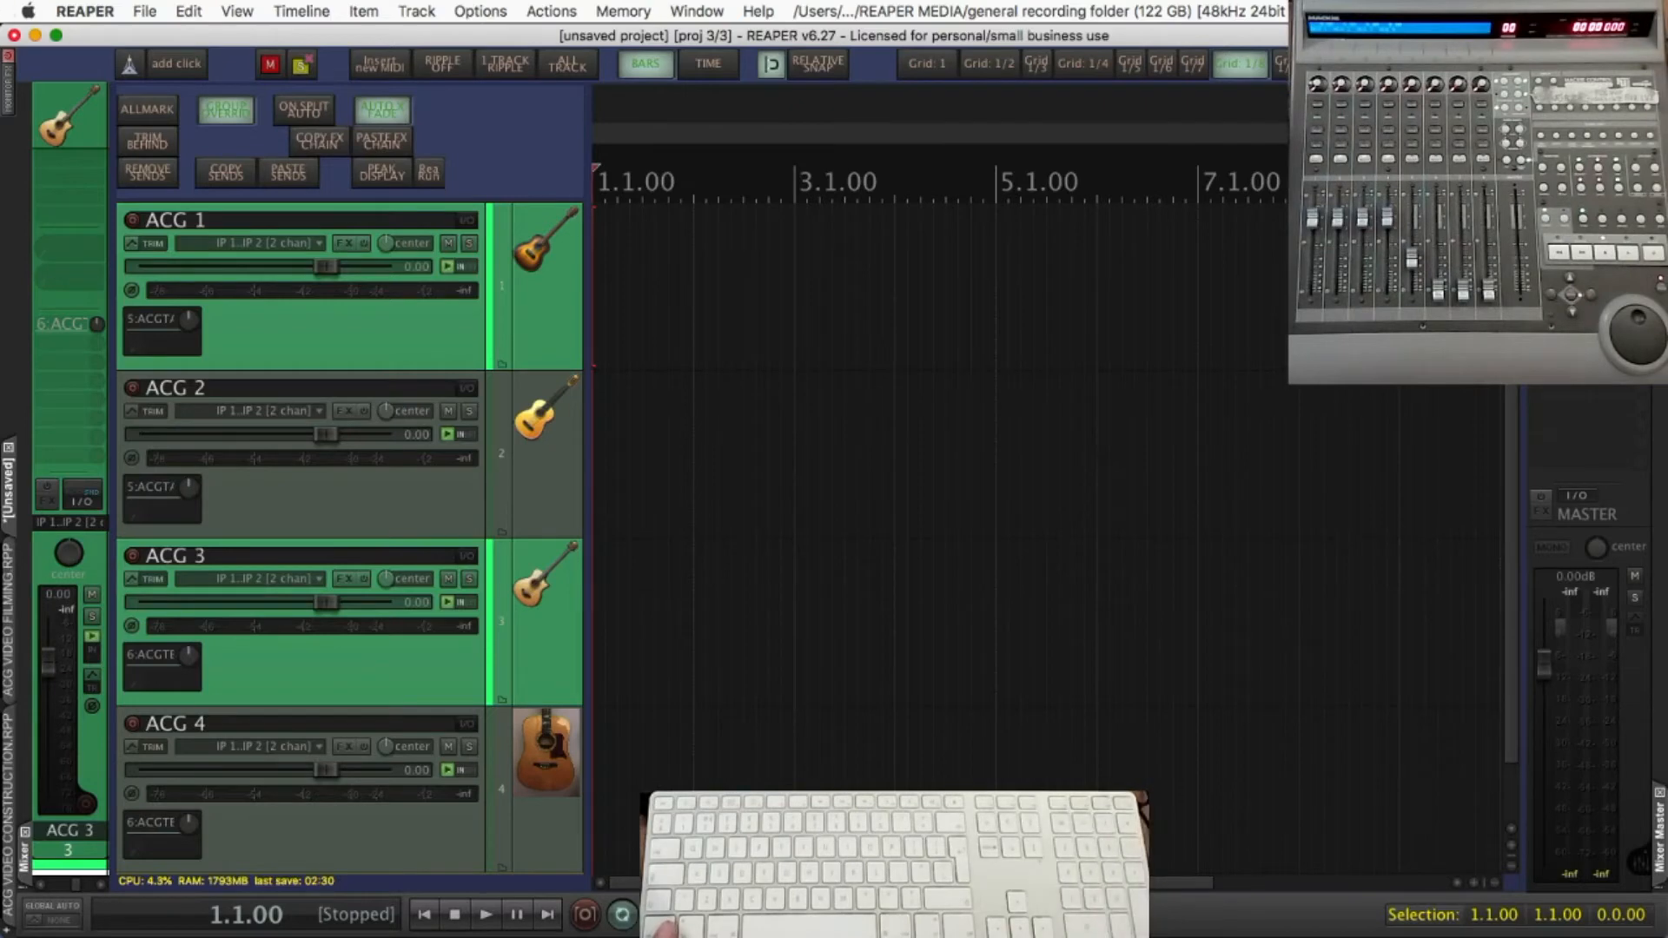
{"action": "left_click", "coordinate": [391, 65]}
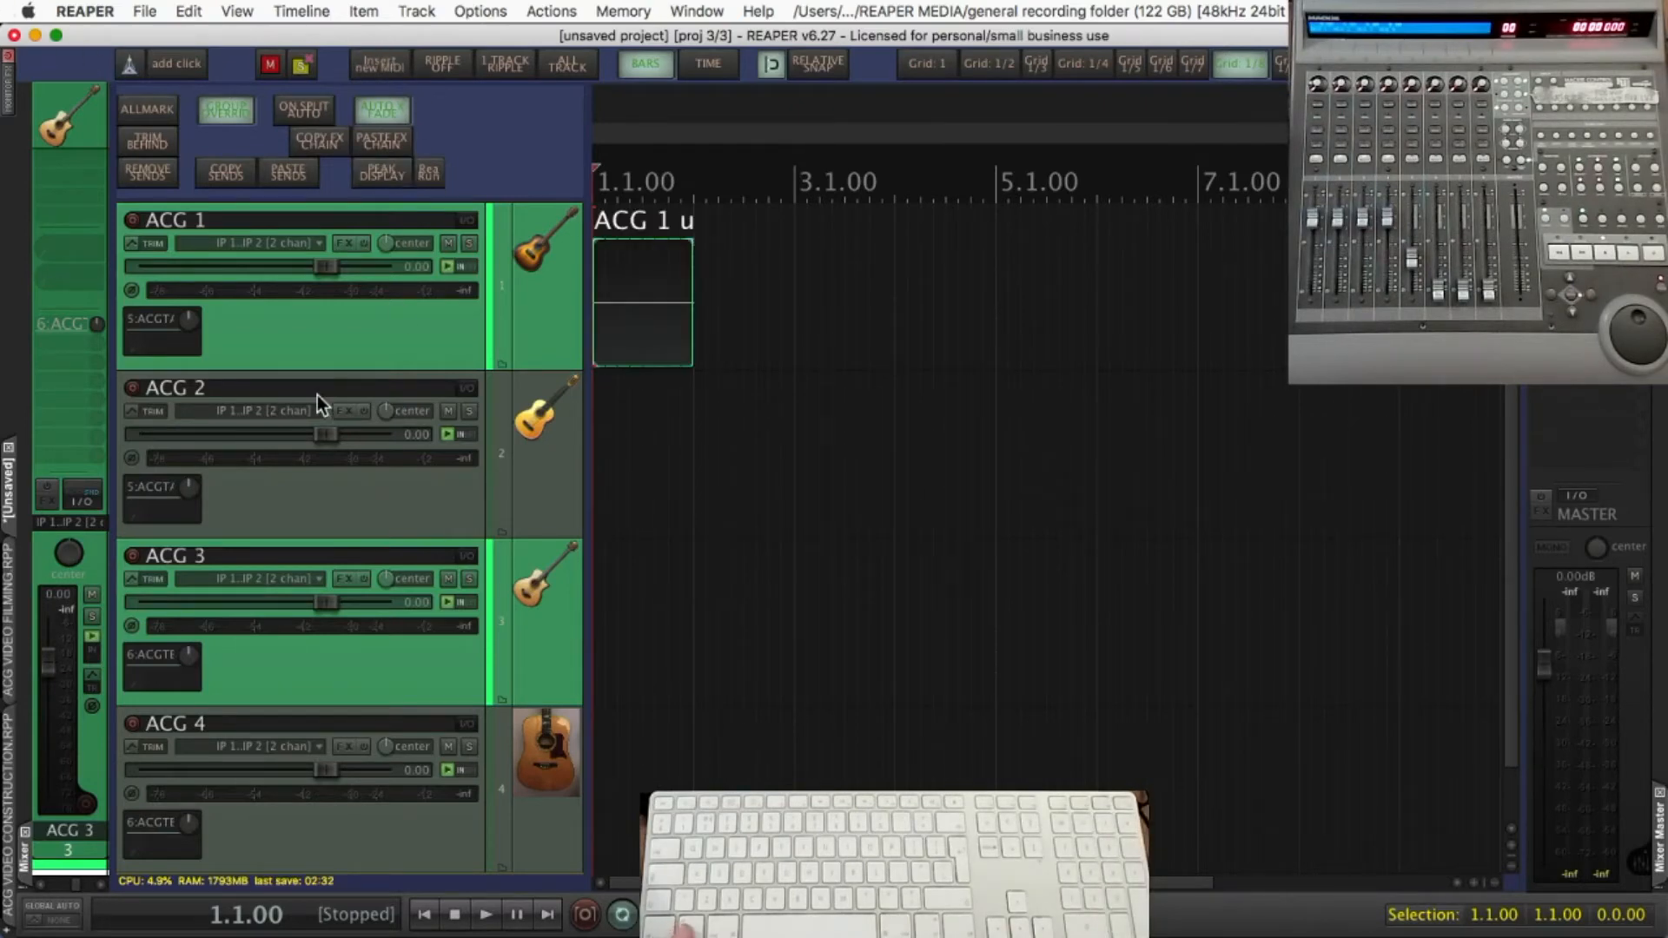
Switch the track view from ACG 1 alone to the two bus tracks and back to all six tracks
{"action": "key", "text": "alt+4"}
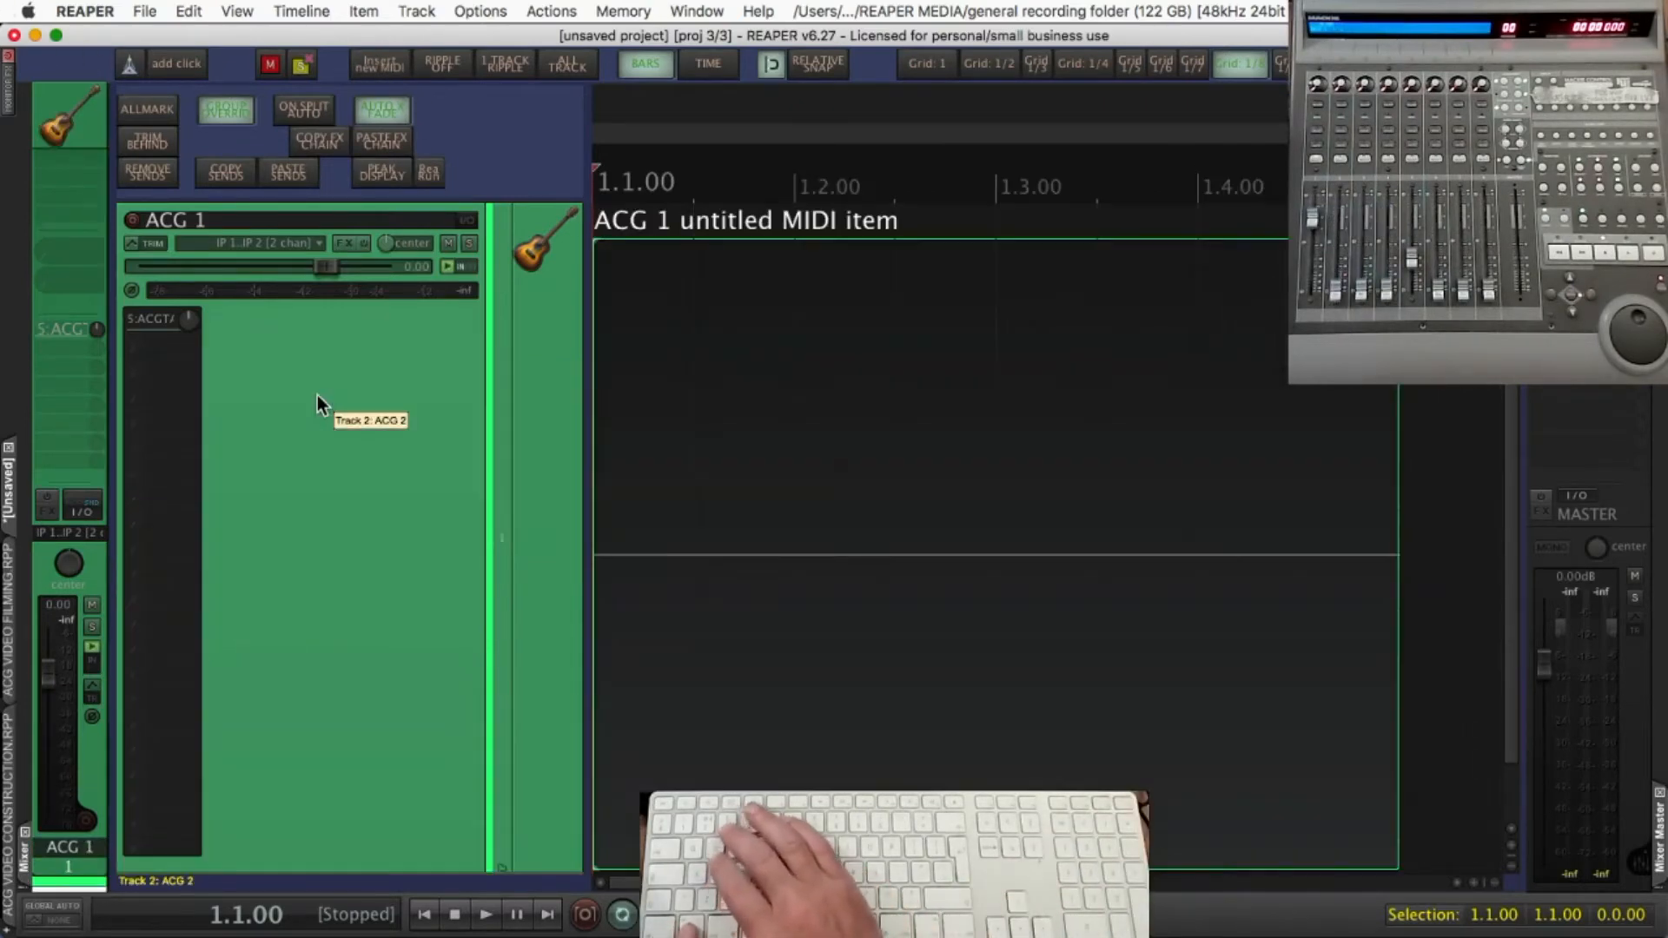
{"action": "key", "text": "alt+5"}
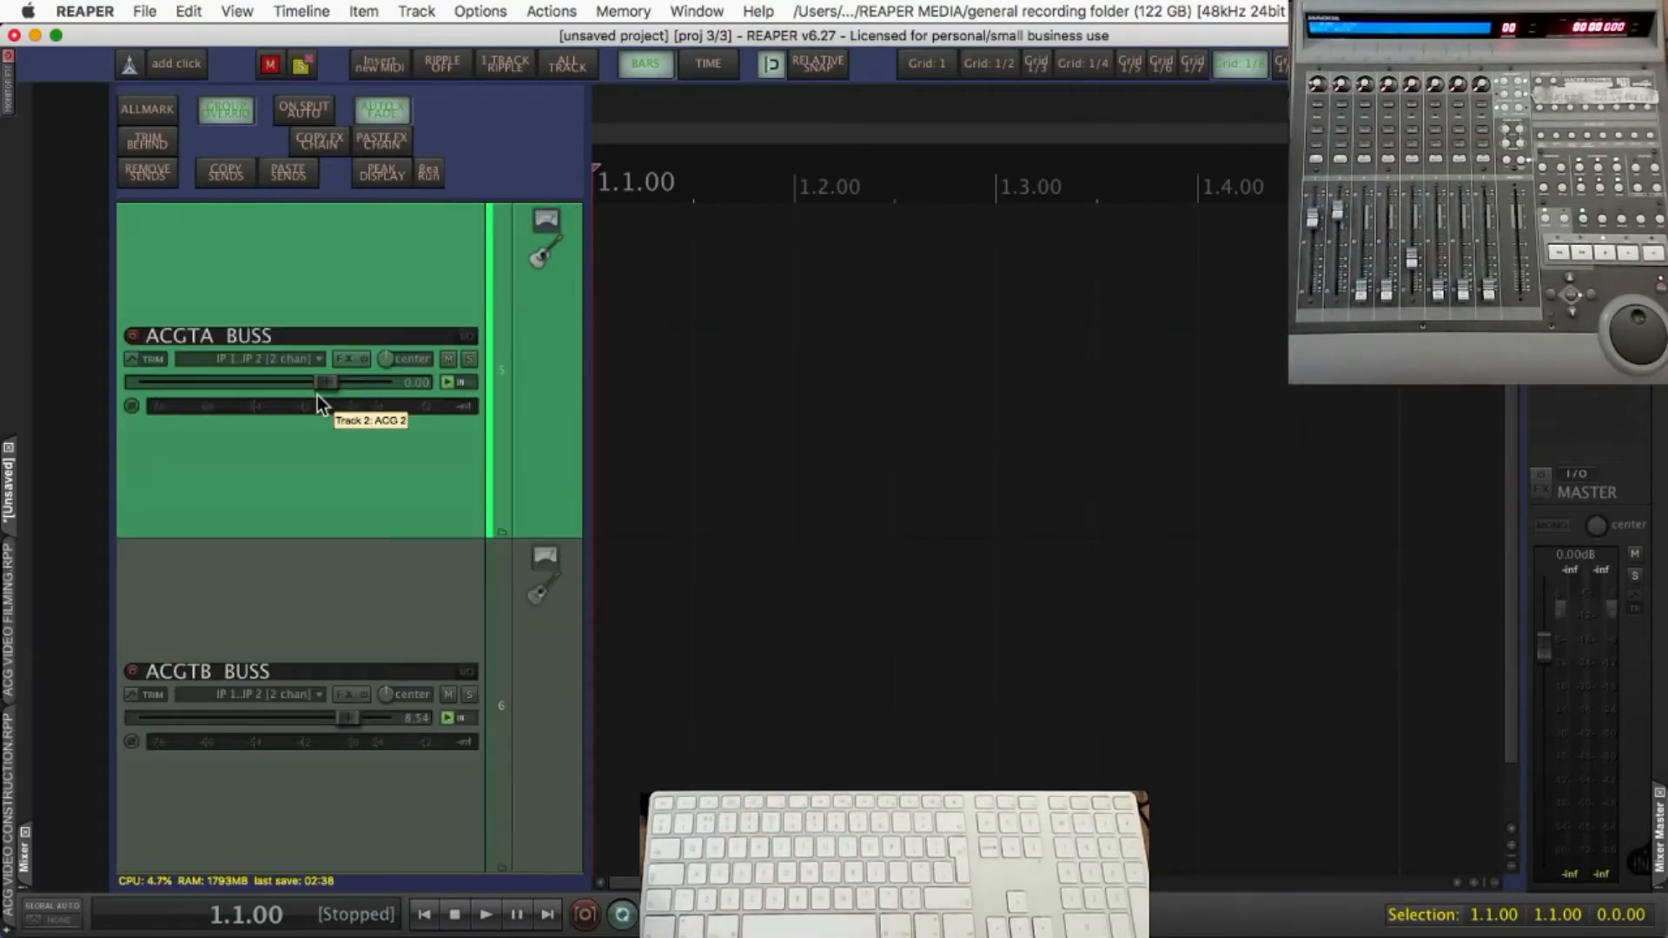
{"action": "key", "text": "alt+3"}
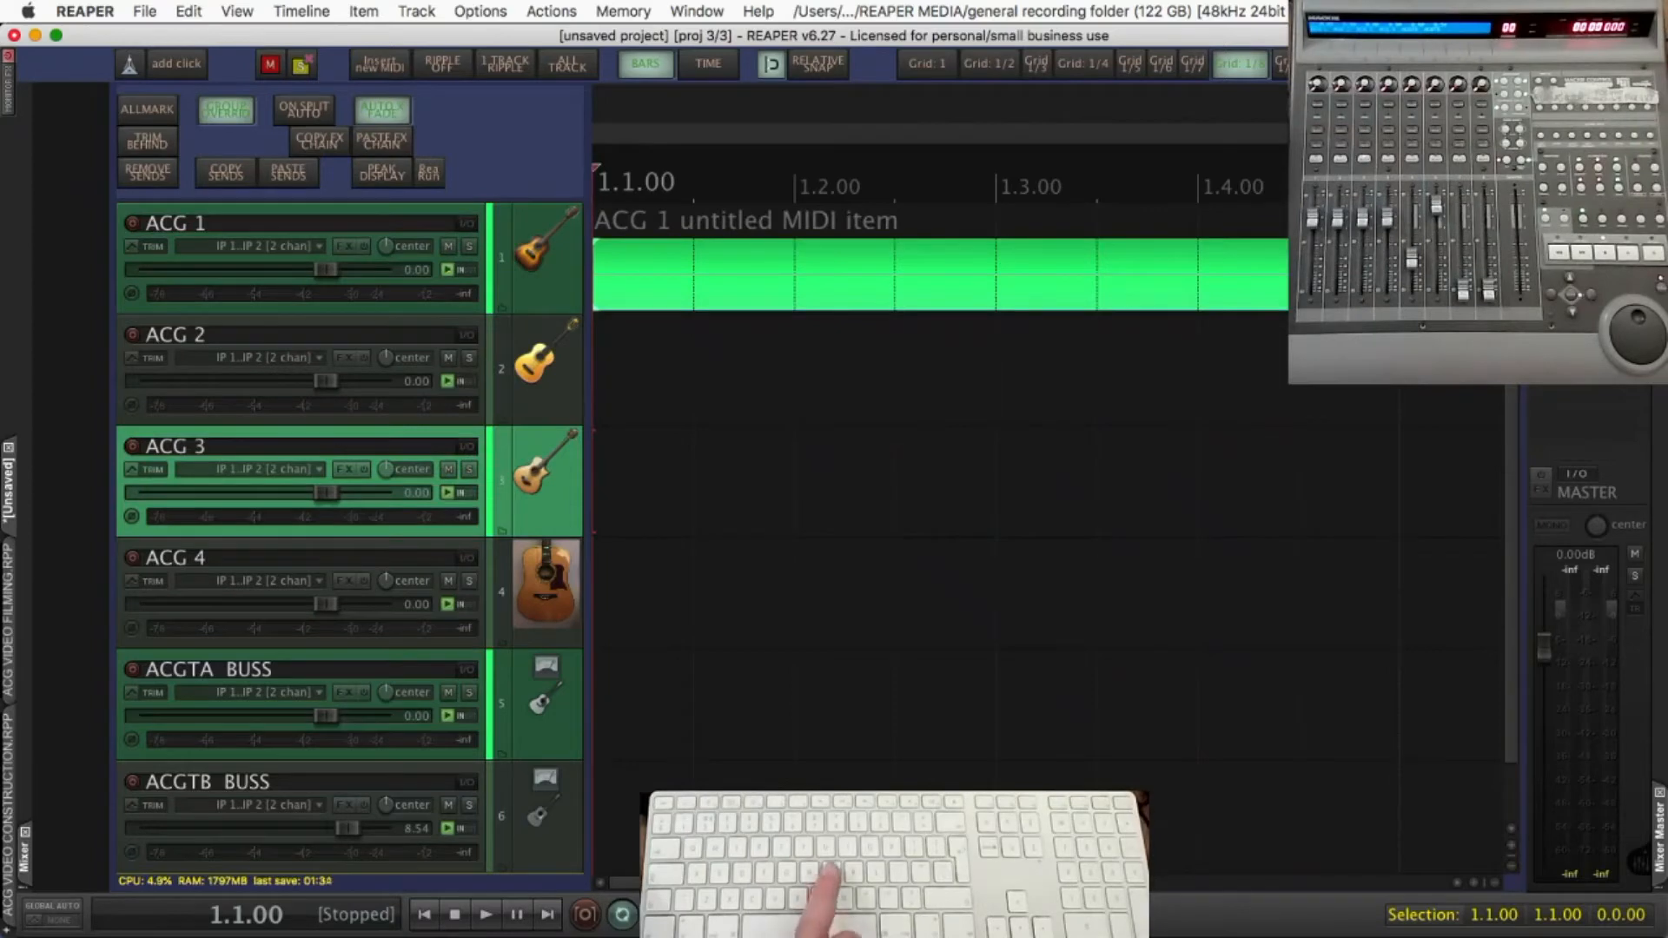
Find the action assigned to shortcut 3 in the action list and open "ACG TRACKS + BUSSES+MASTERS {FIRST SELECTED}" for editing
{"action": "key", "text": "question"}
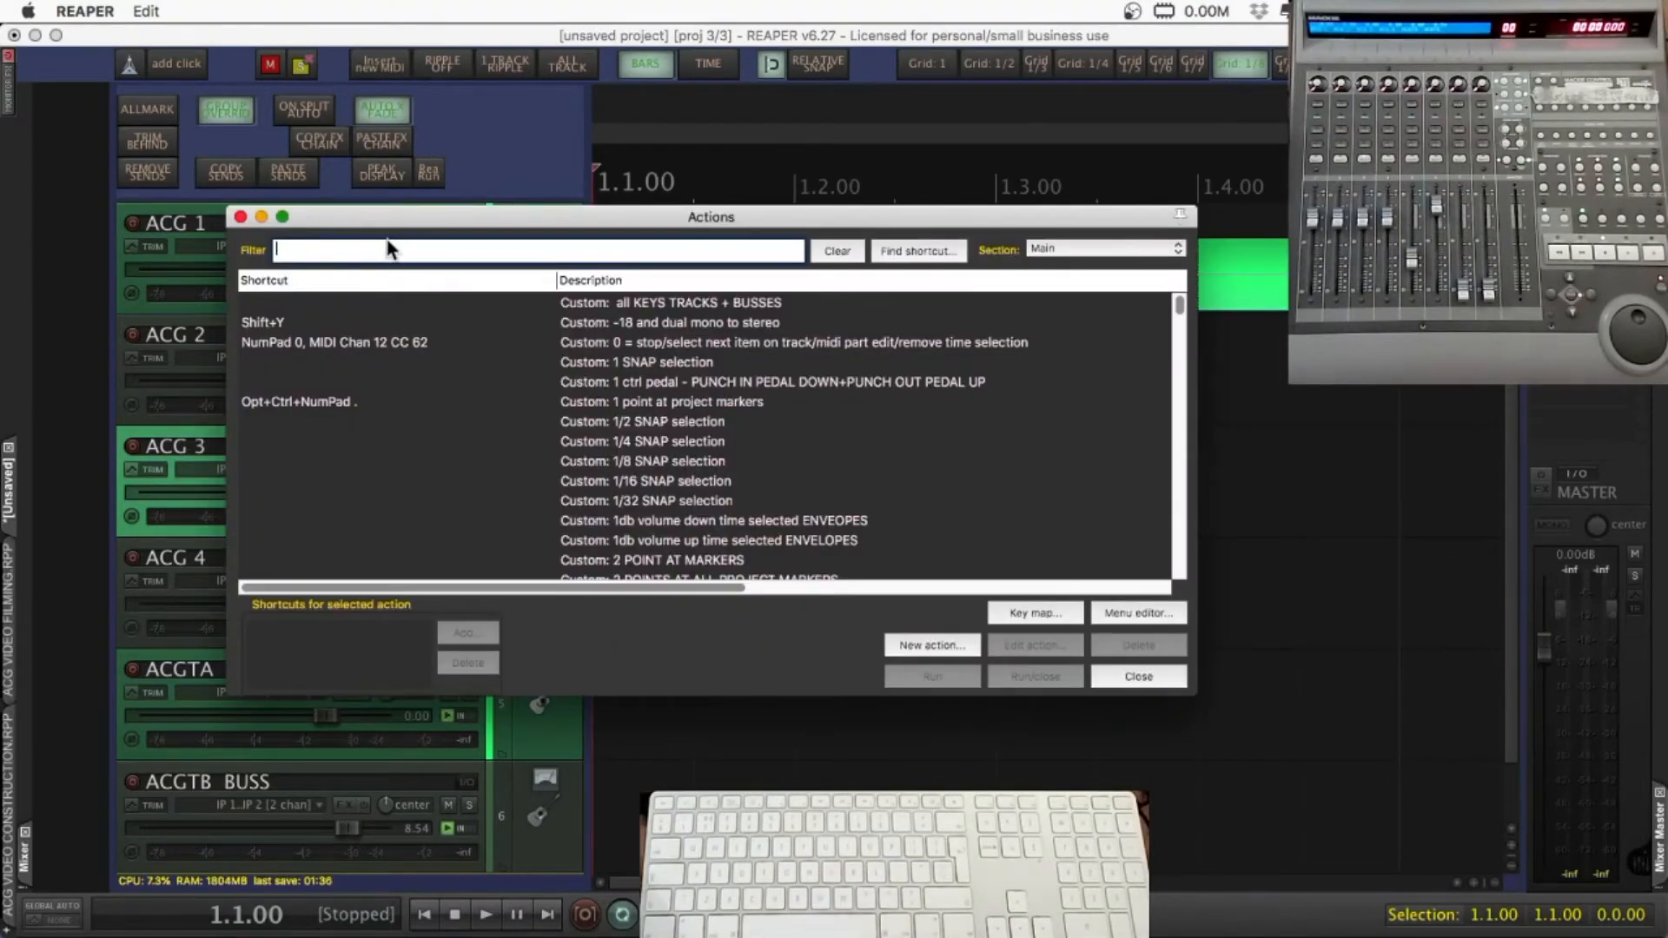
{"action": "left_click", "coordinate": [914, 647]}
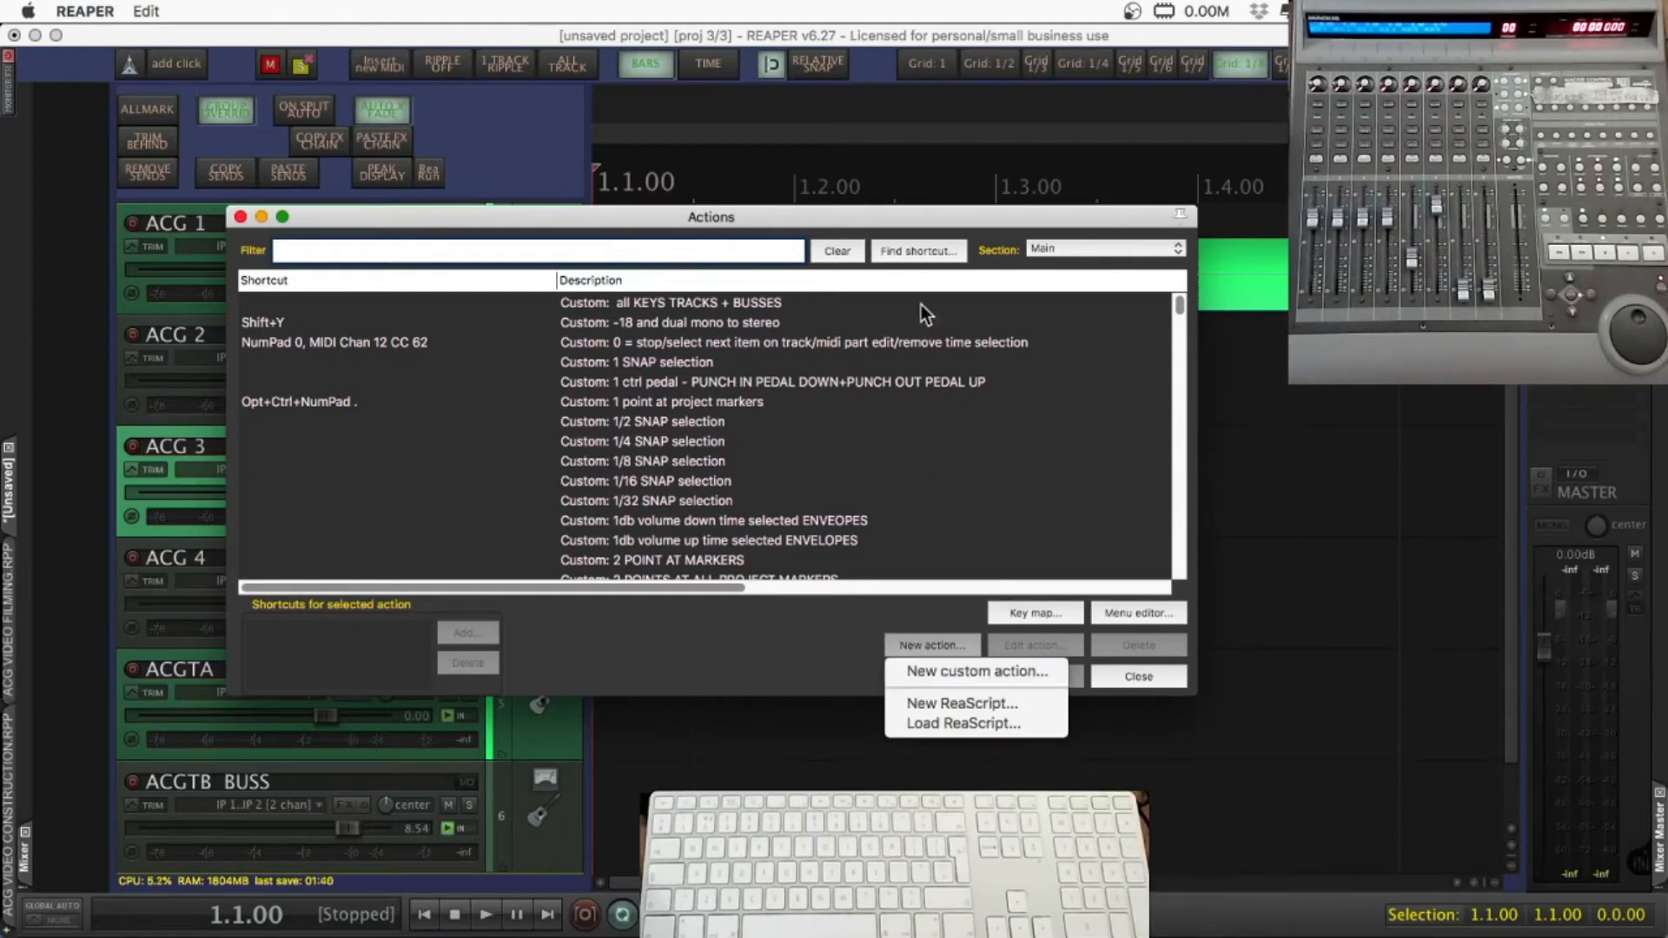
{"action": "left_click", "coordinate": [920, 254]}
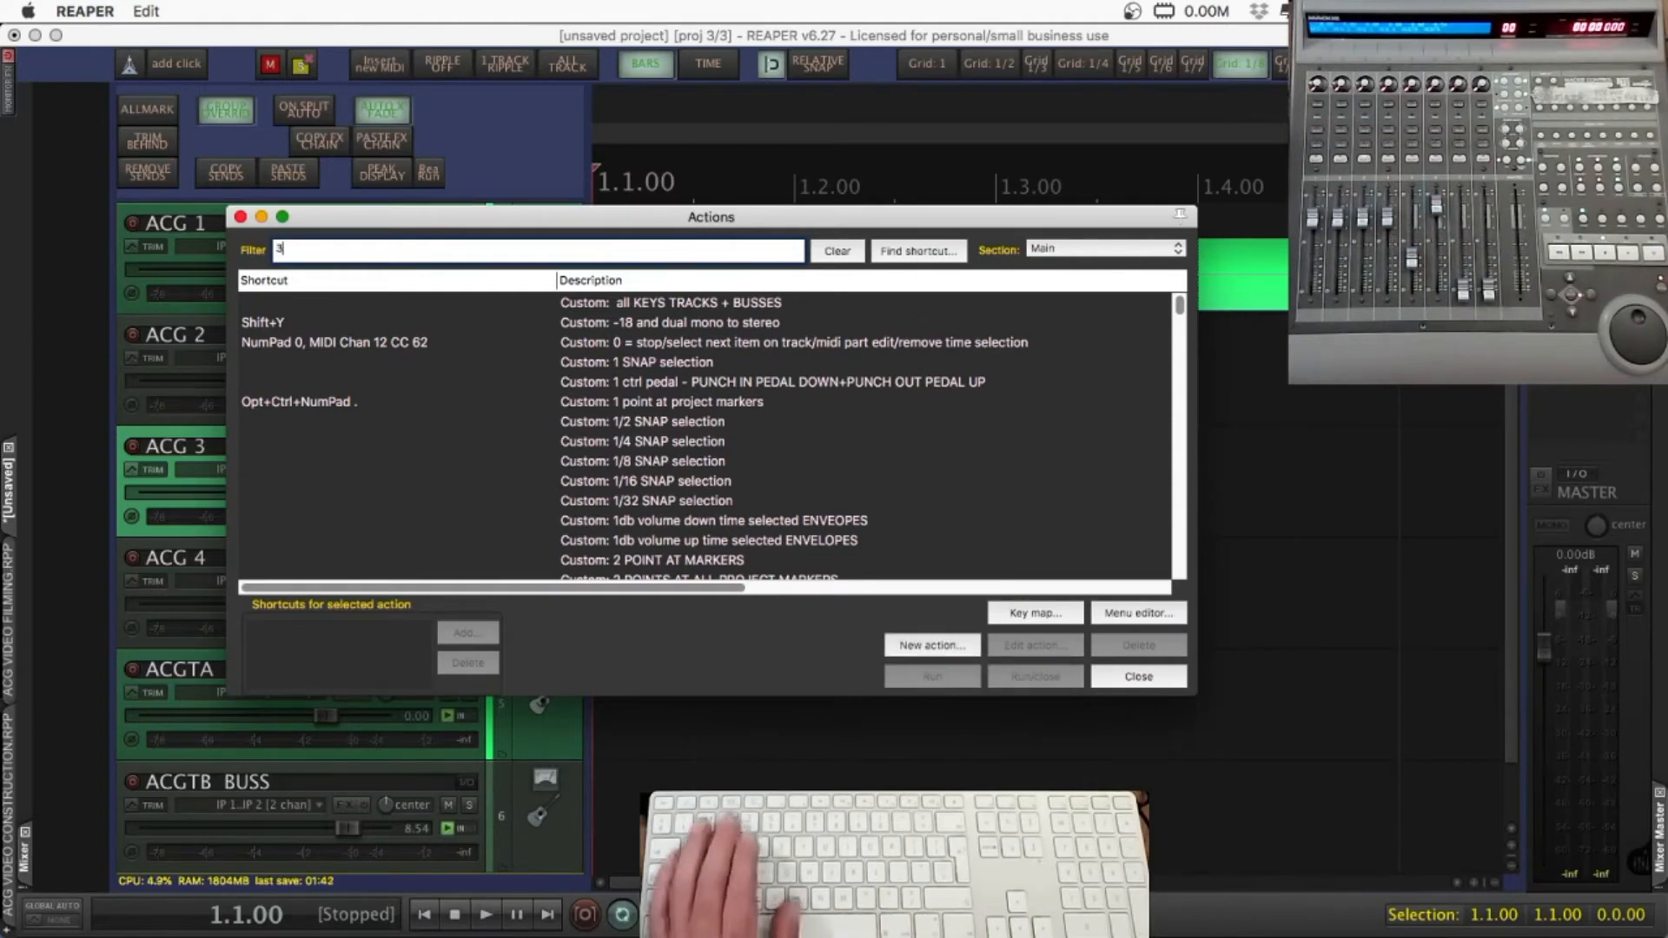
{"action": "type", "text": "3"}
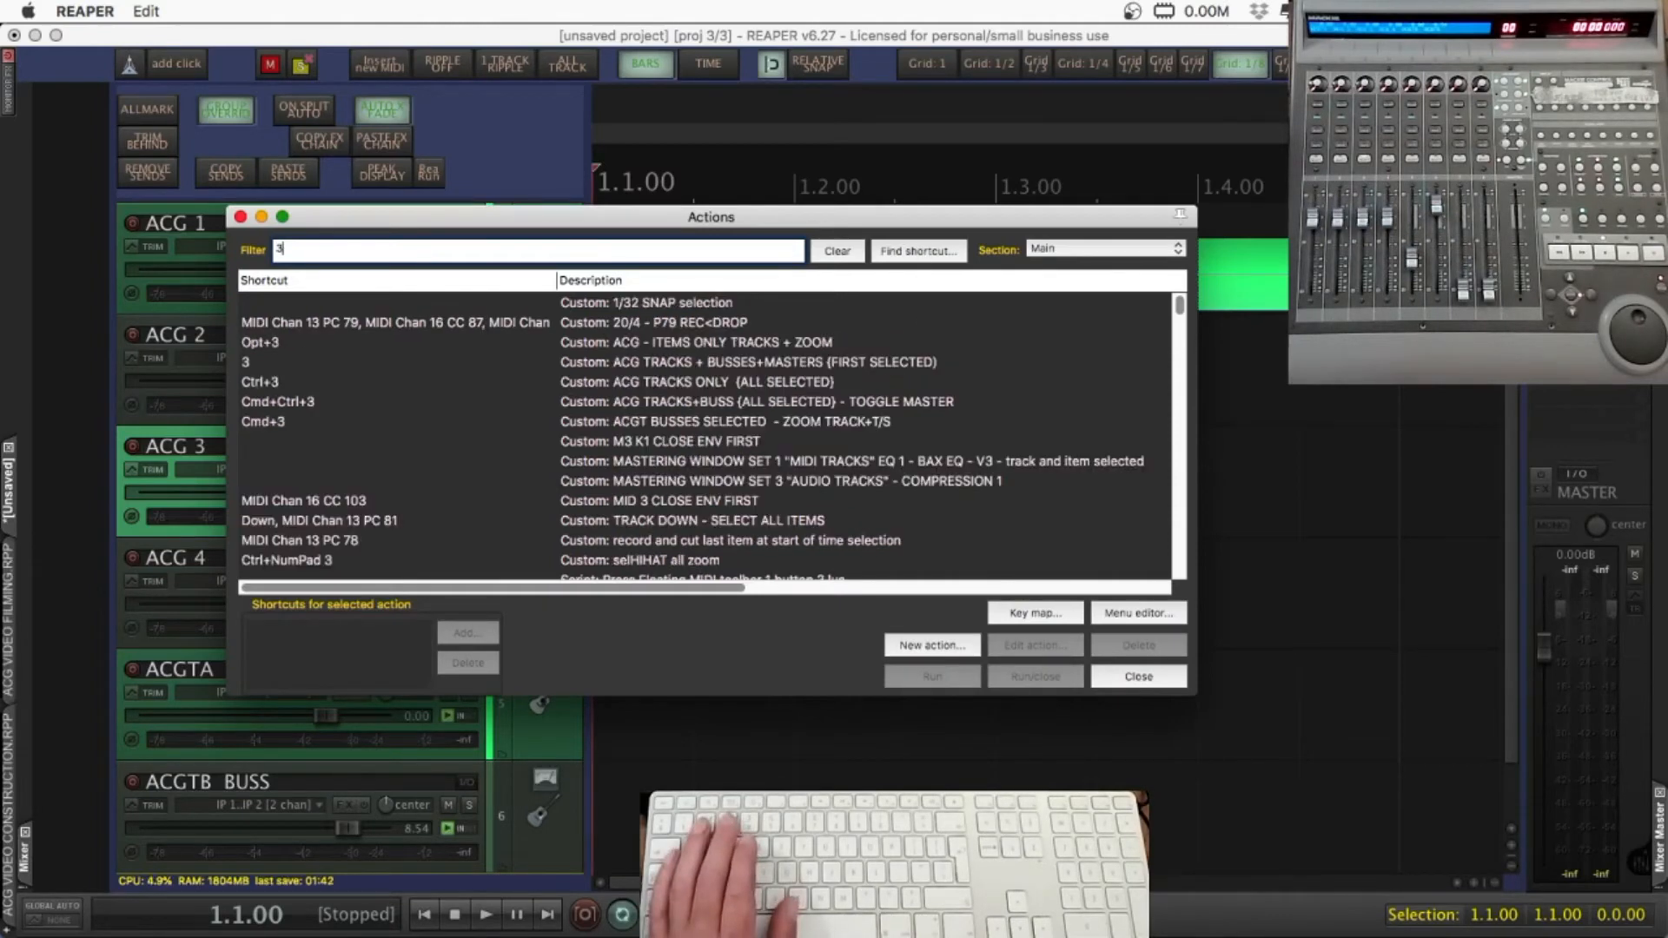
{"action": "left_click", "coordinate": [916, 250]}
{"action": "key", "text": "3"}
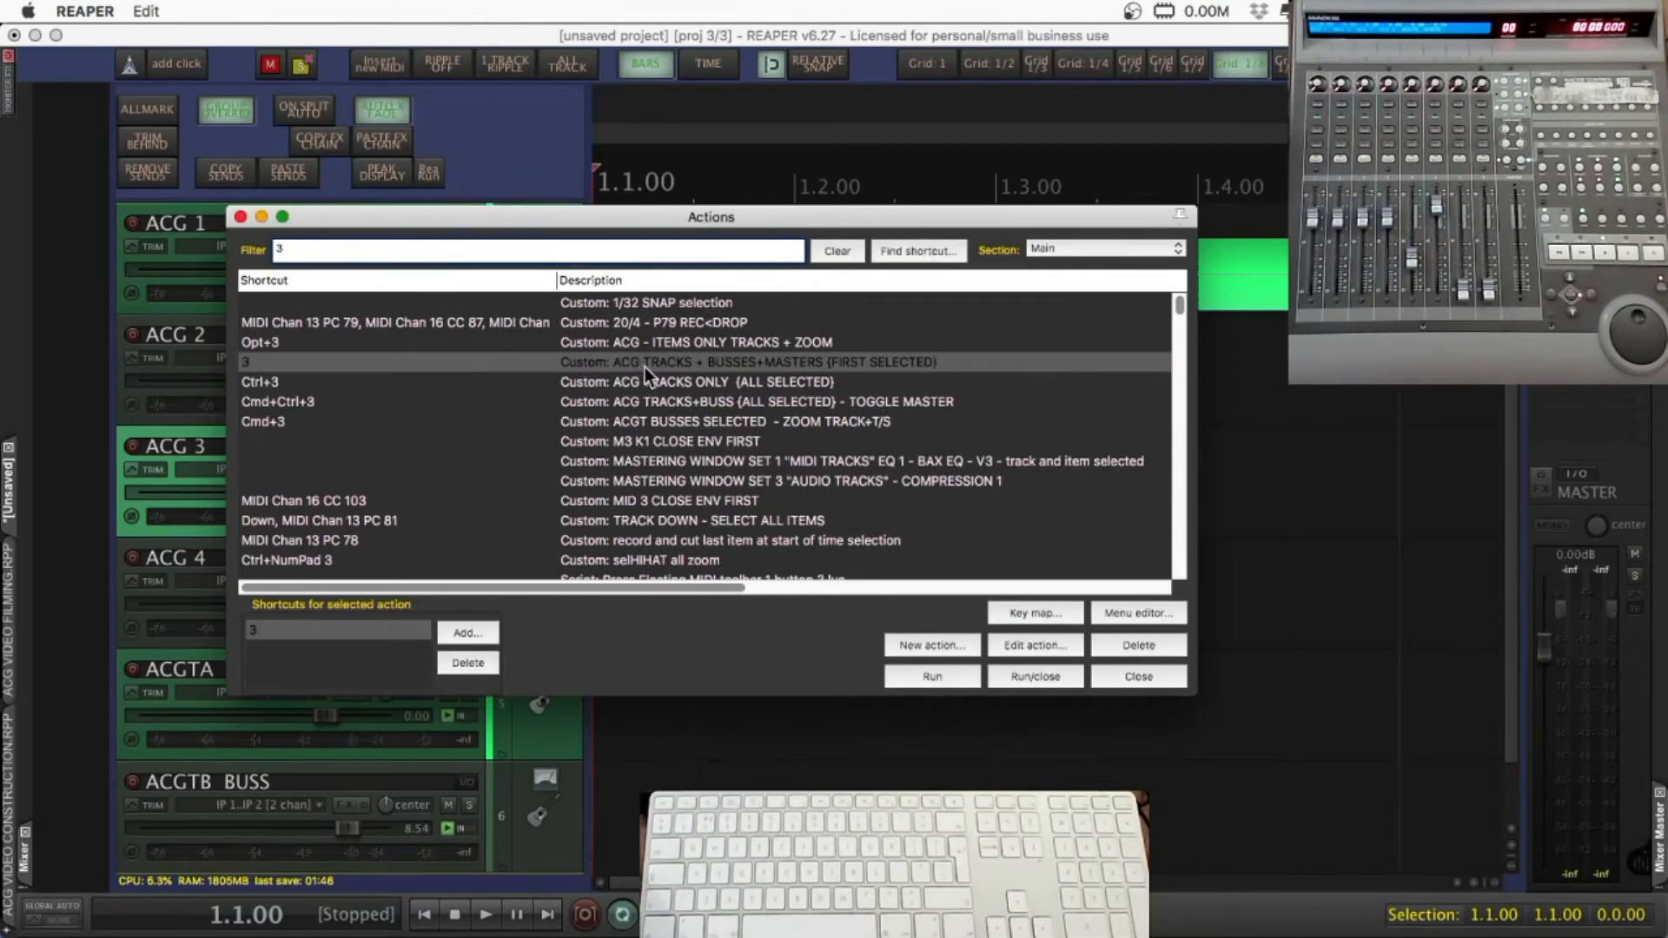
{"action": "left_click", "coordinate": [1035, 648]}
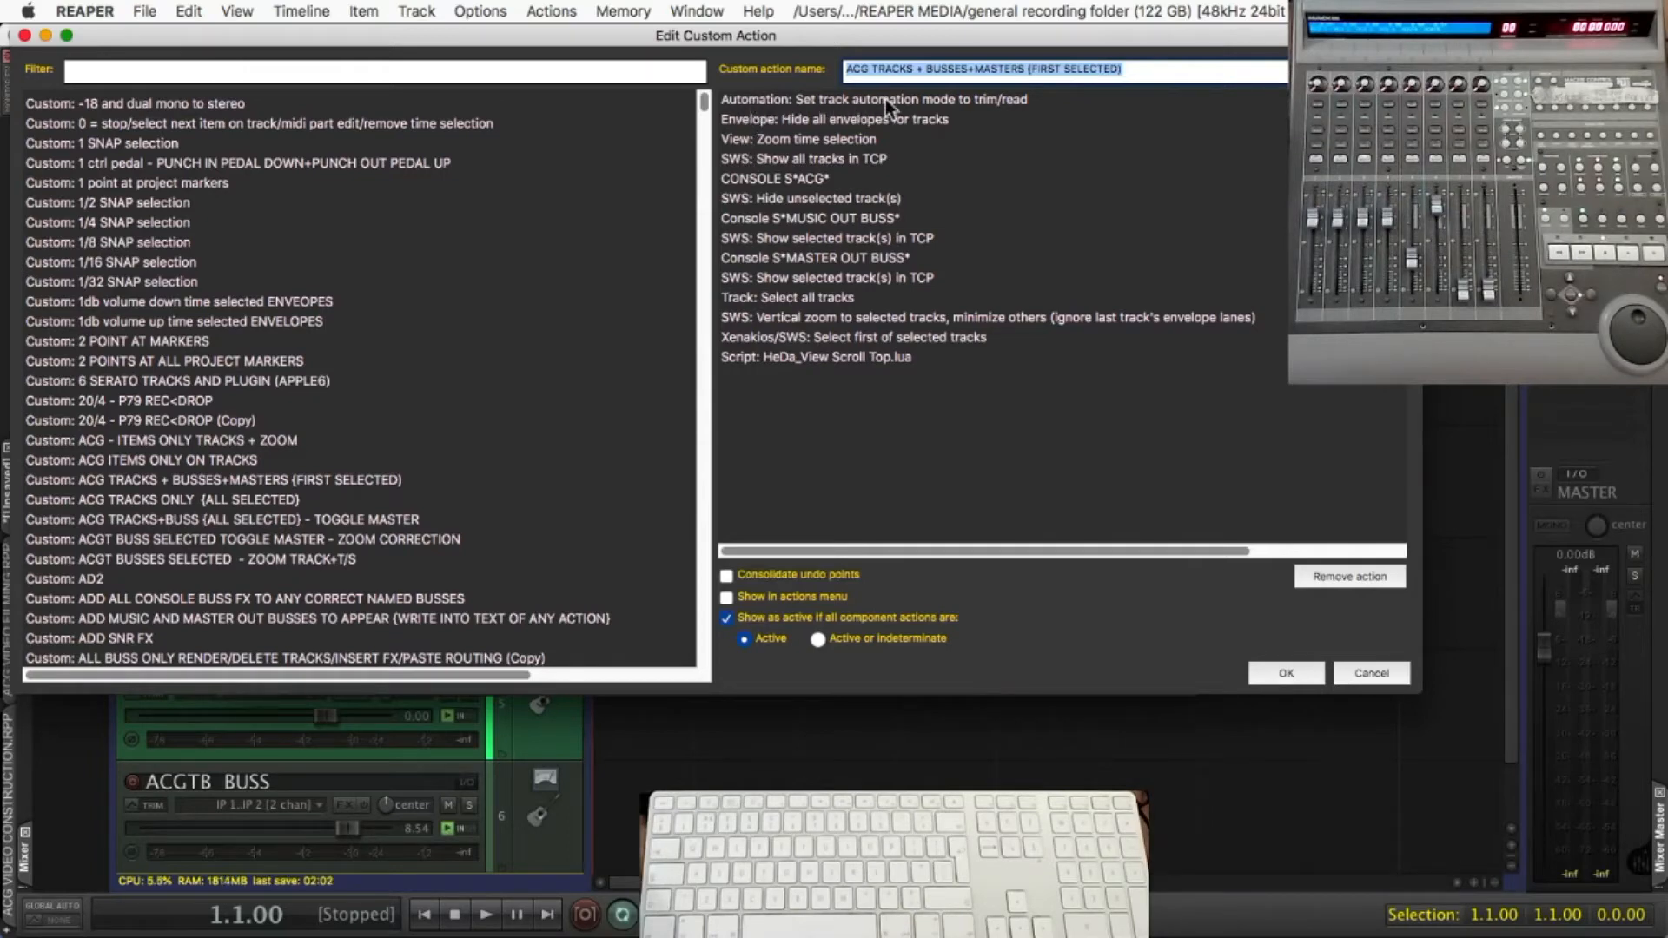
Search the available actions for "SET TRACK MODE TO AUTO"
{"action": "left_click", "coordinate": [529, 75]}
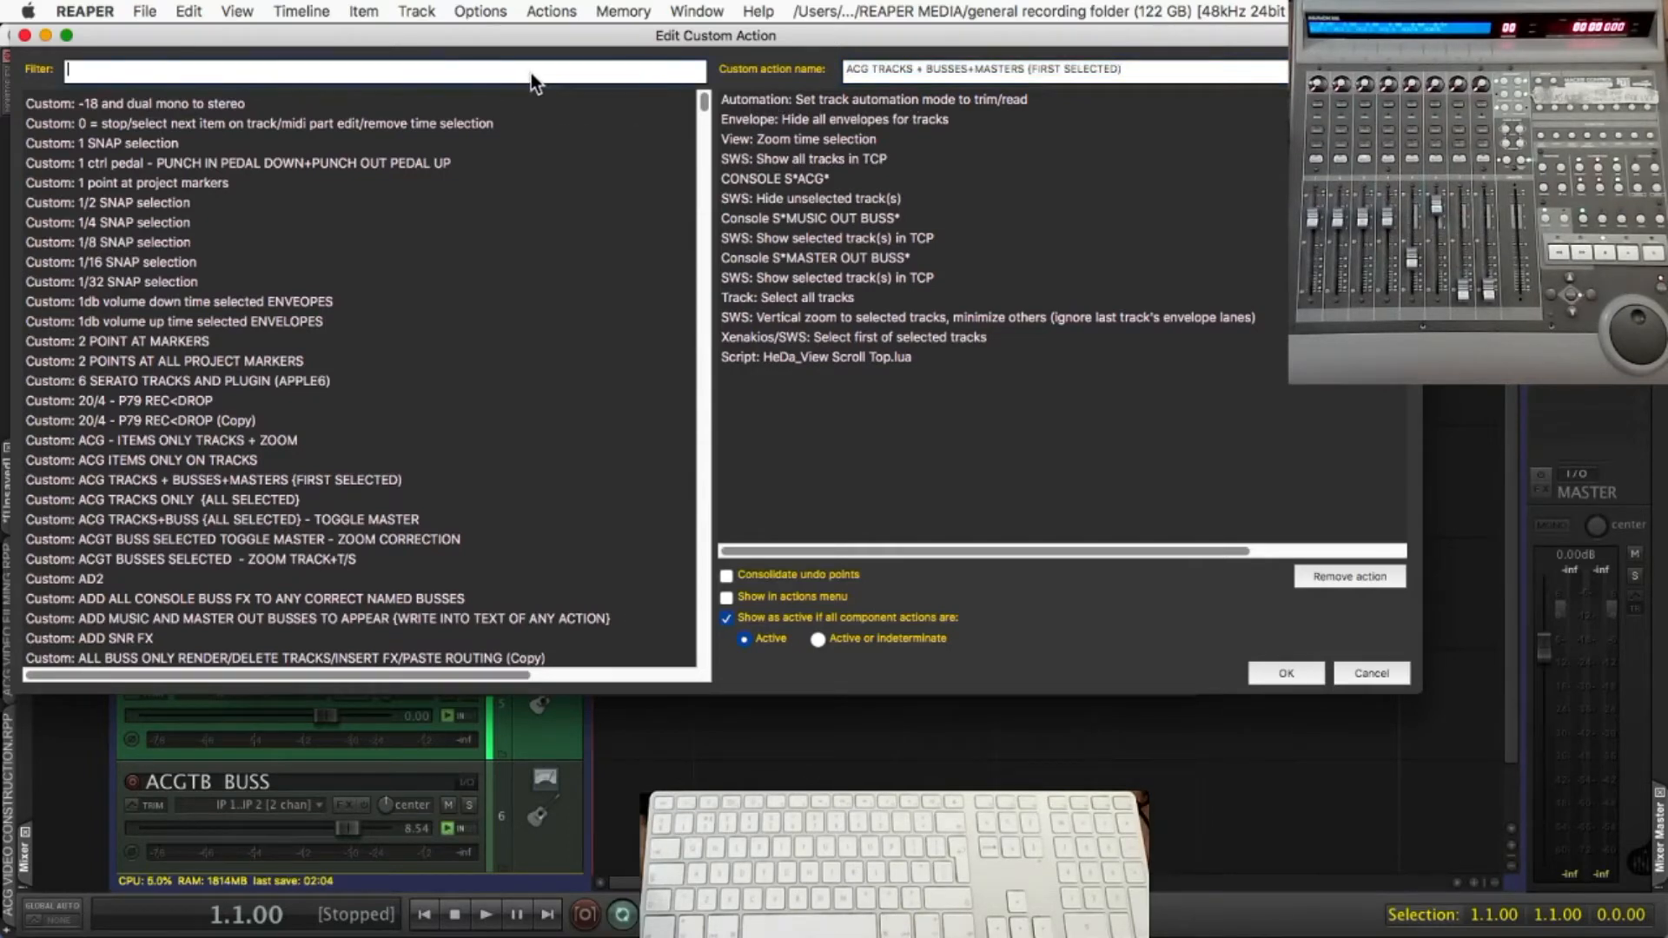
{"action": "type", "text": "SET TR"}
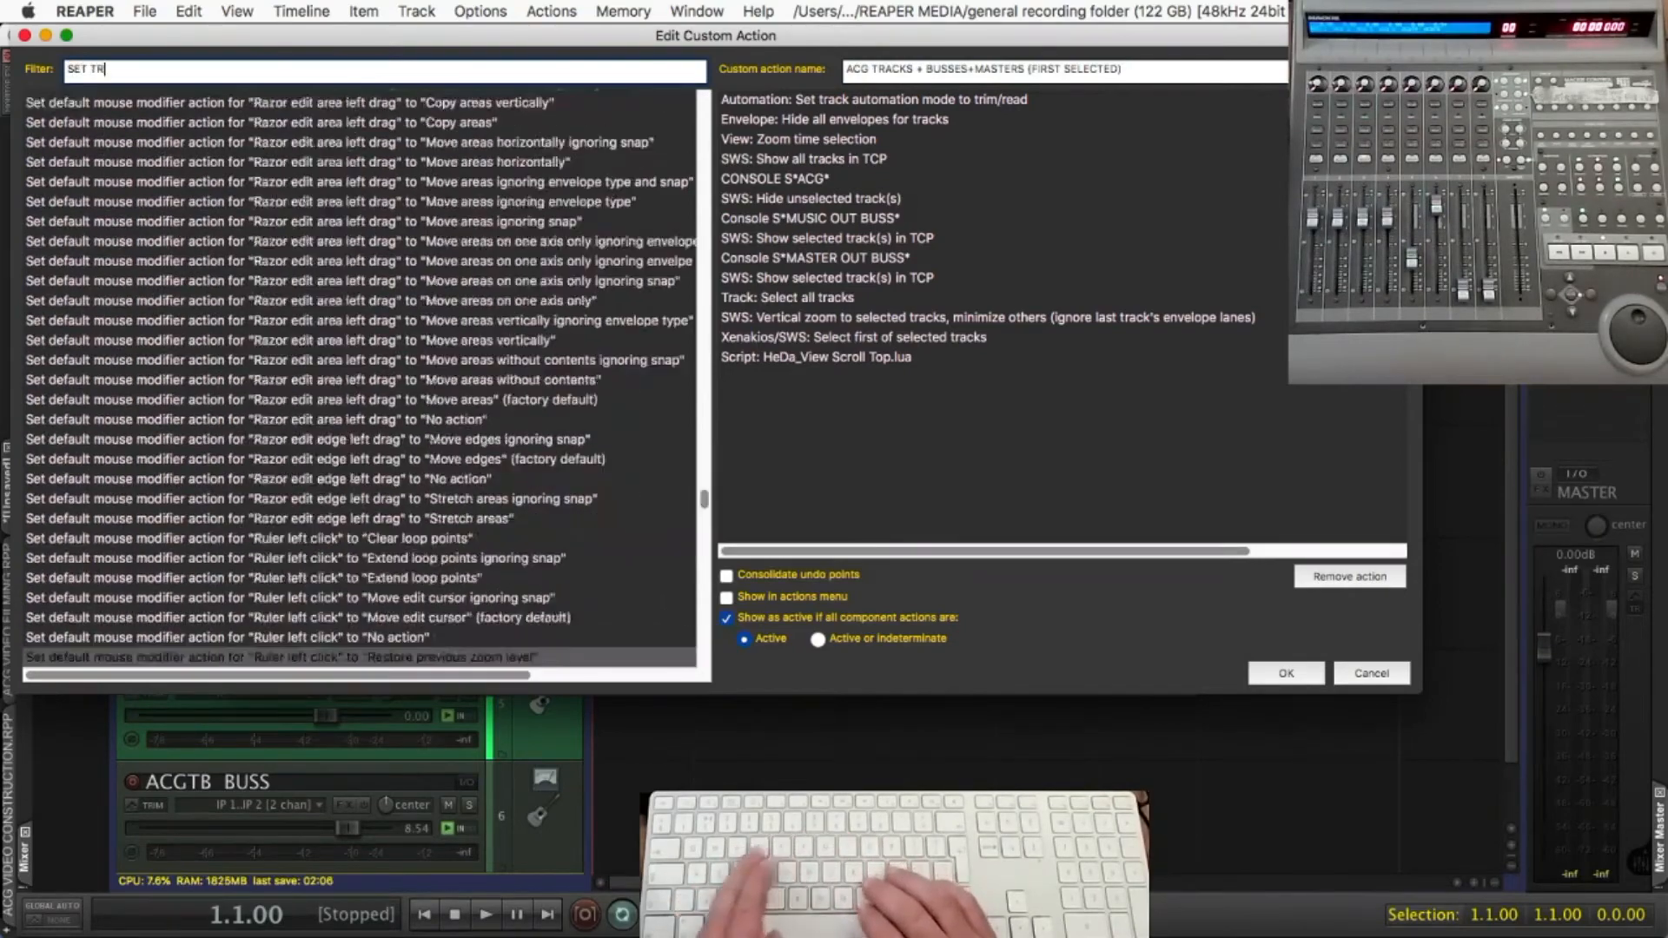
{"action": "type", "text": "ACK MODE TO"}
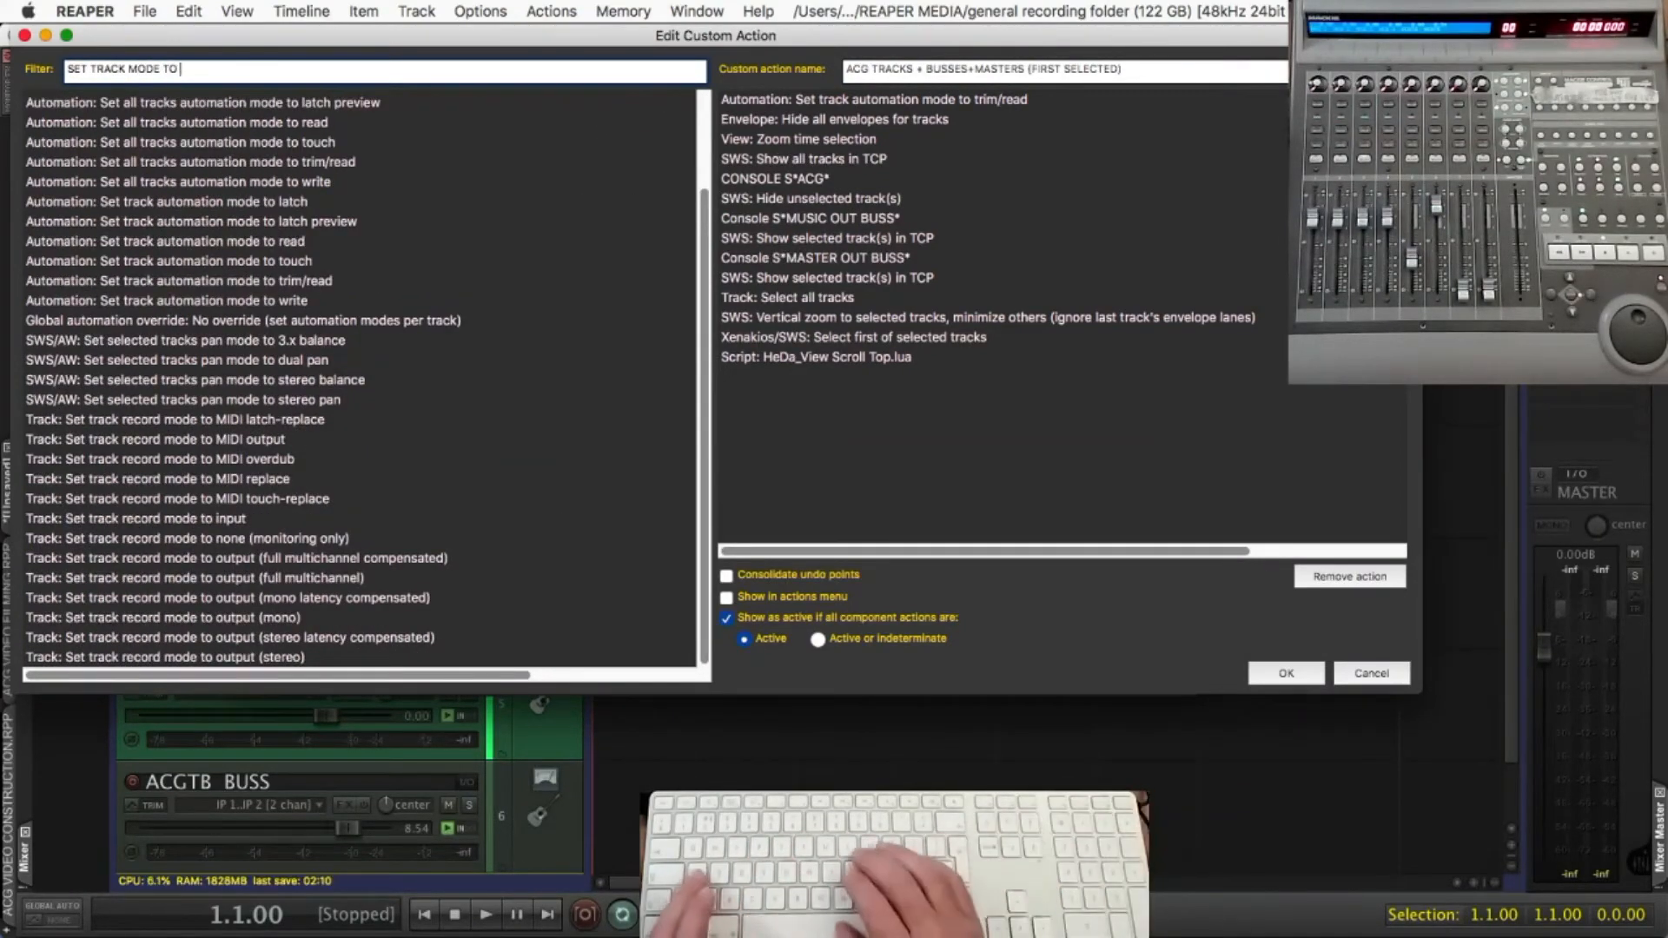
{"action": "type", "text": " AUTO"}
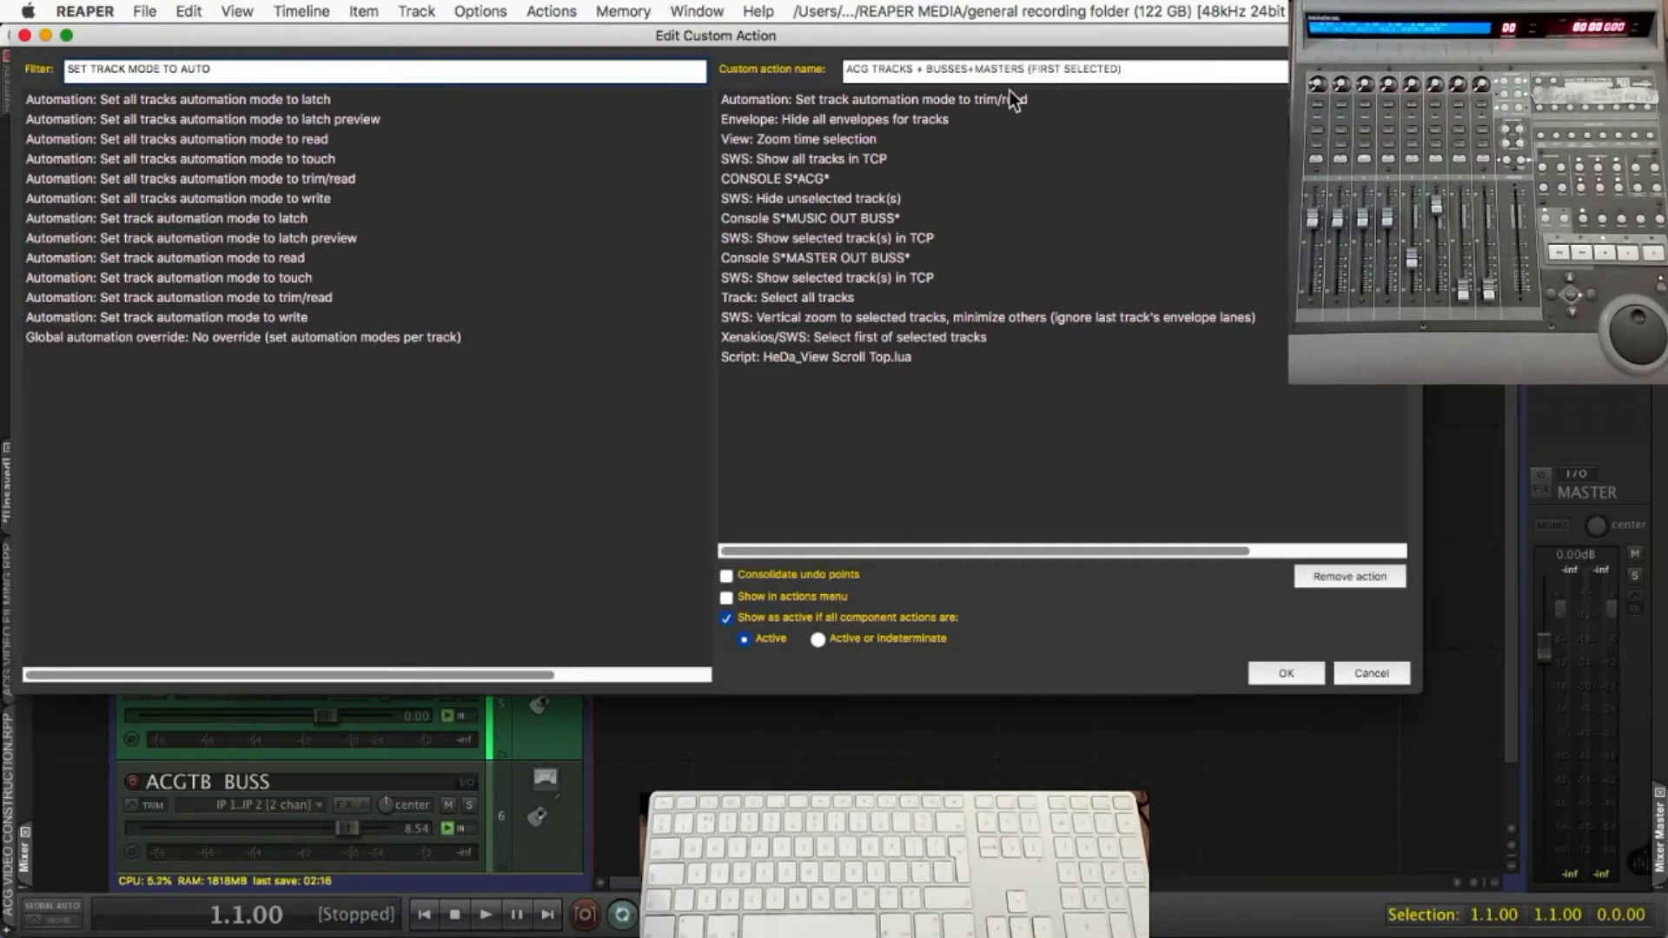
Examine the custom action's component actions in order, from setting the track automation mode through hiding unselected tracks
{"action": "left_click", "coordinate": [988, 99]}
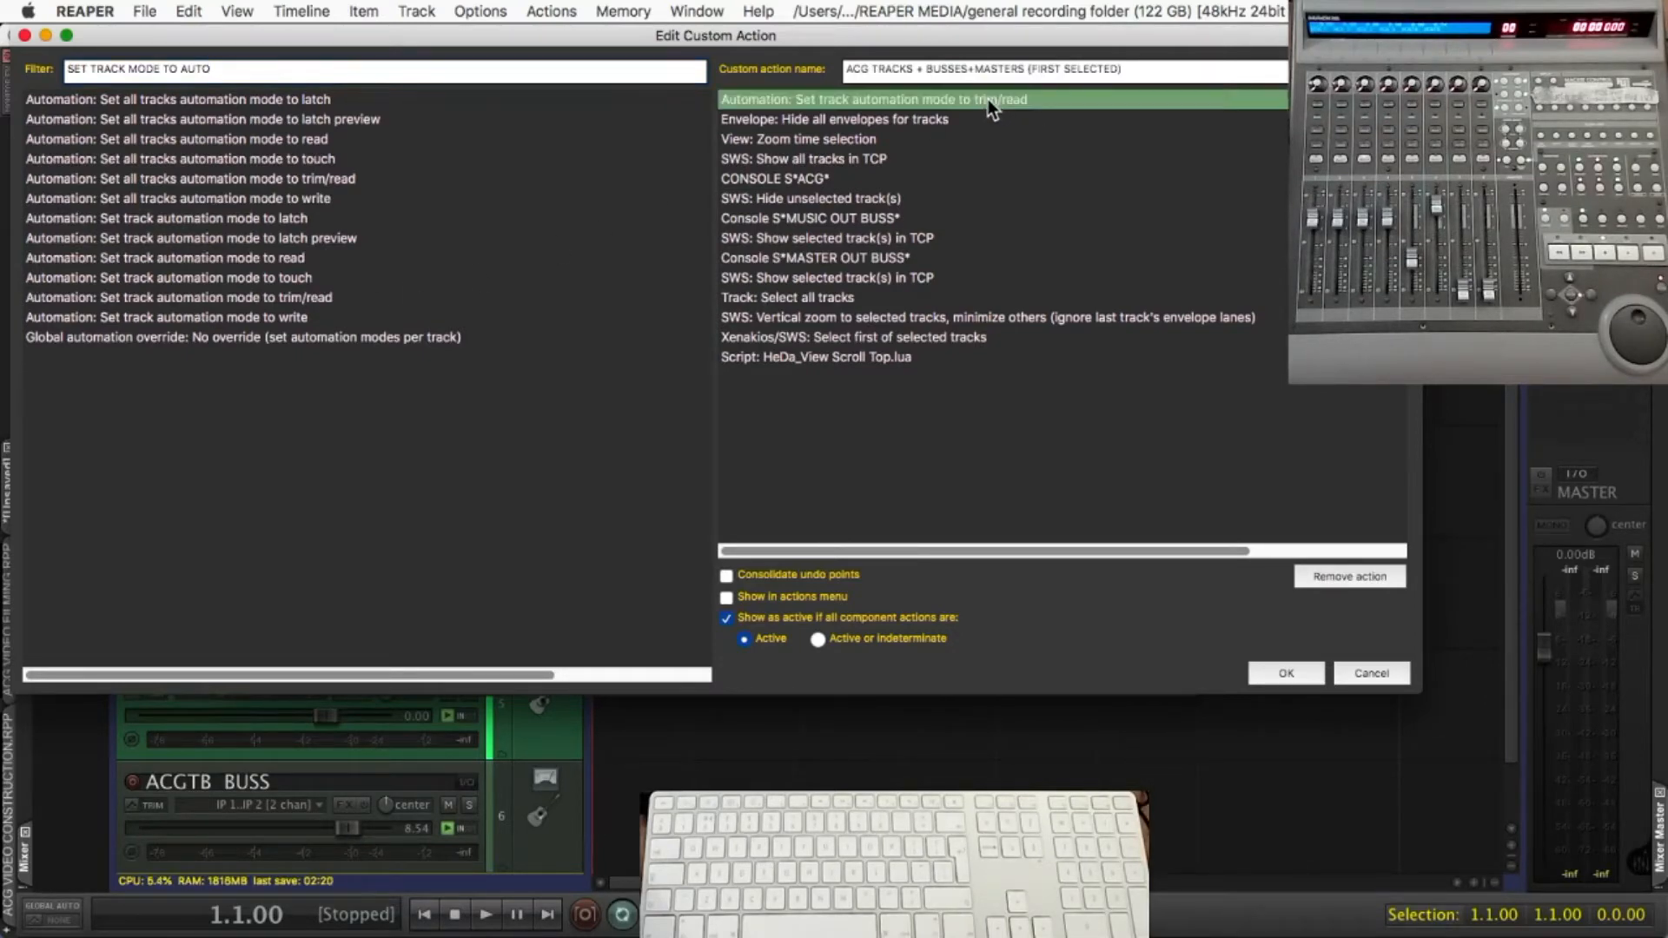
{"action": "left_click", "coordinate": [876, 120]}
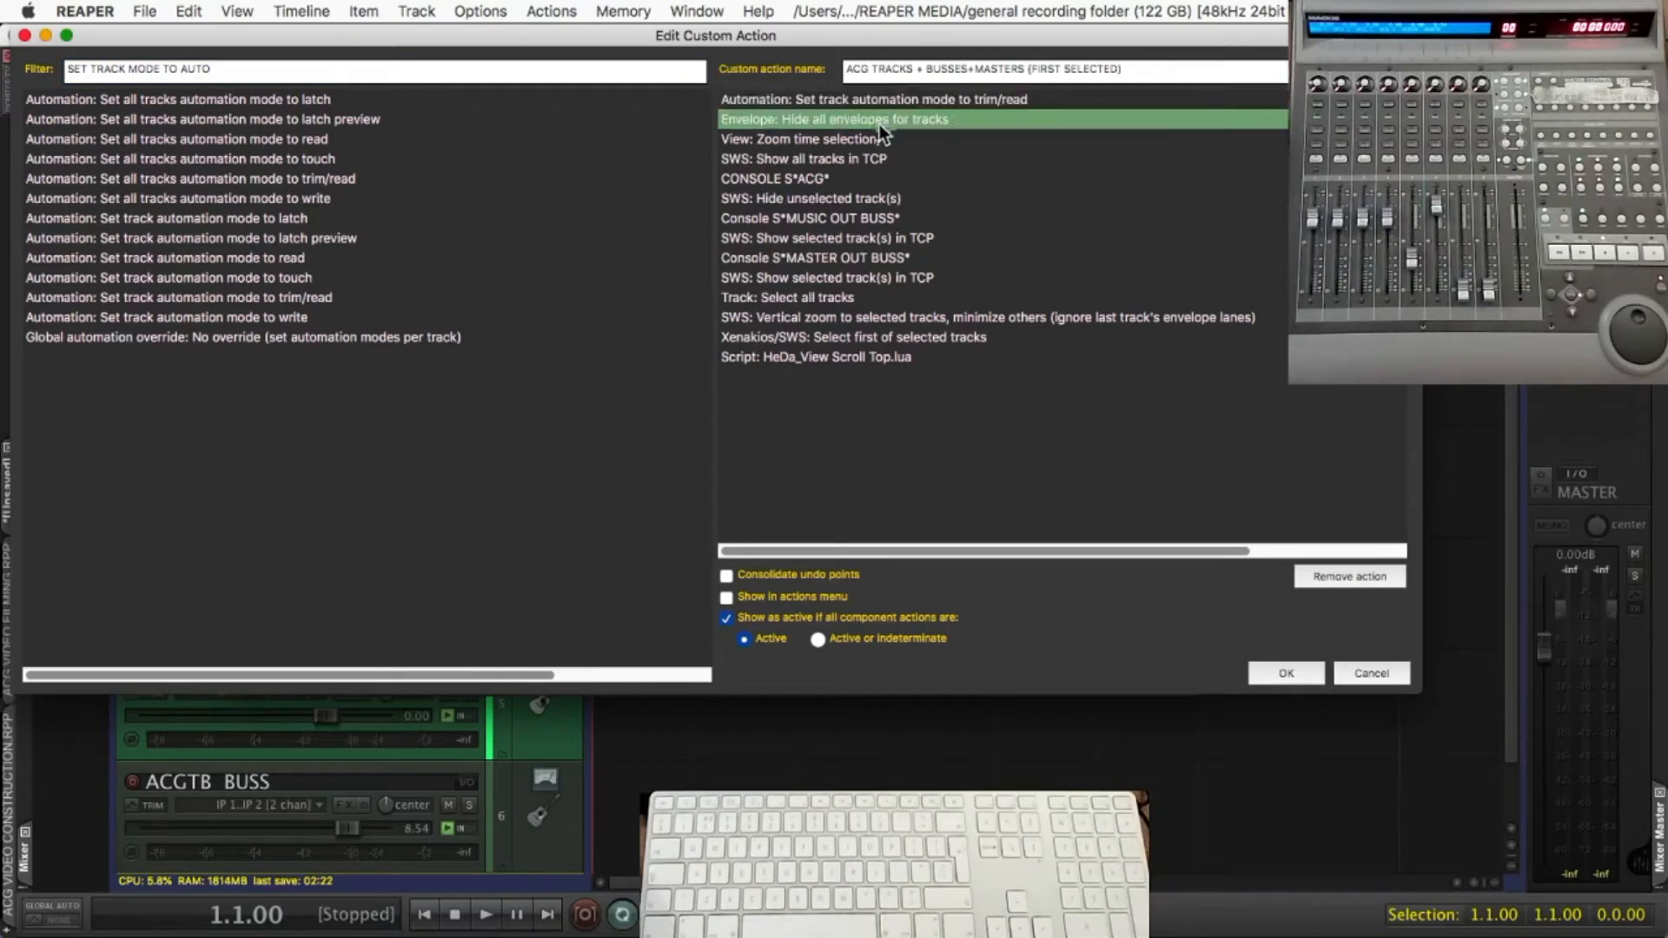
{"action": "left_click", "coordinate": [985, 141]}
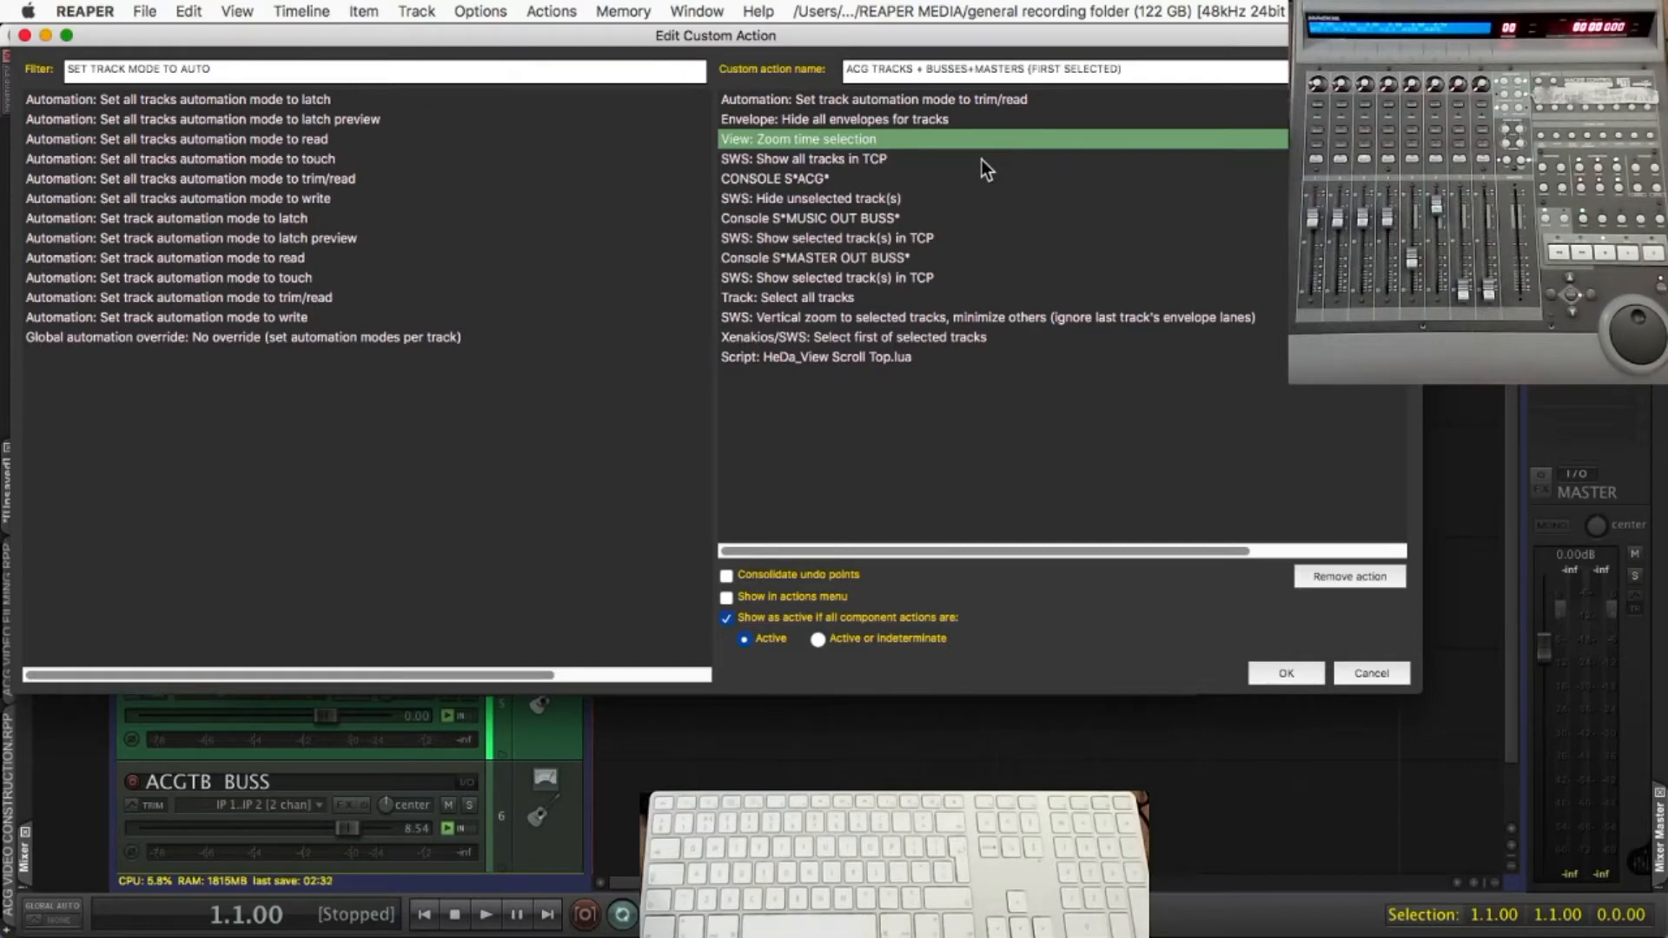
{"action": "left_click", "coordinate": [982, 160]}
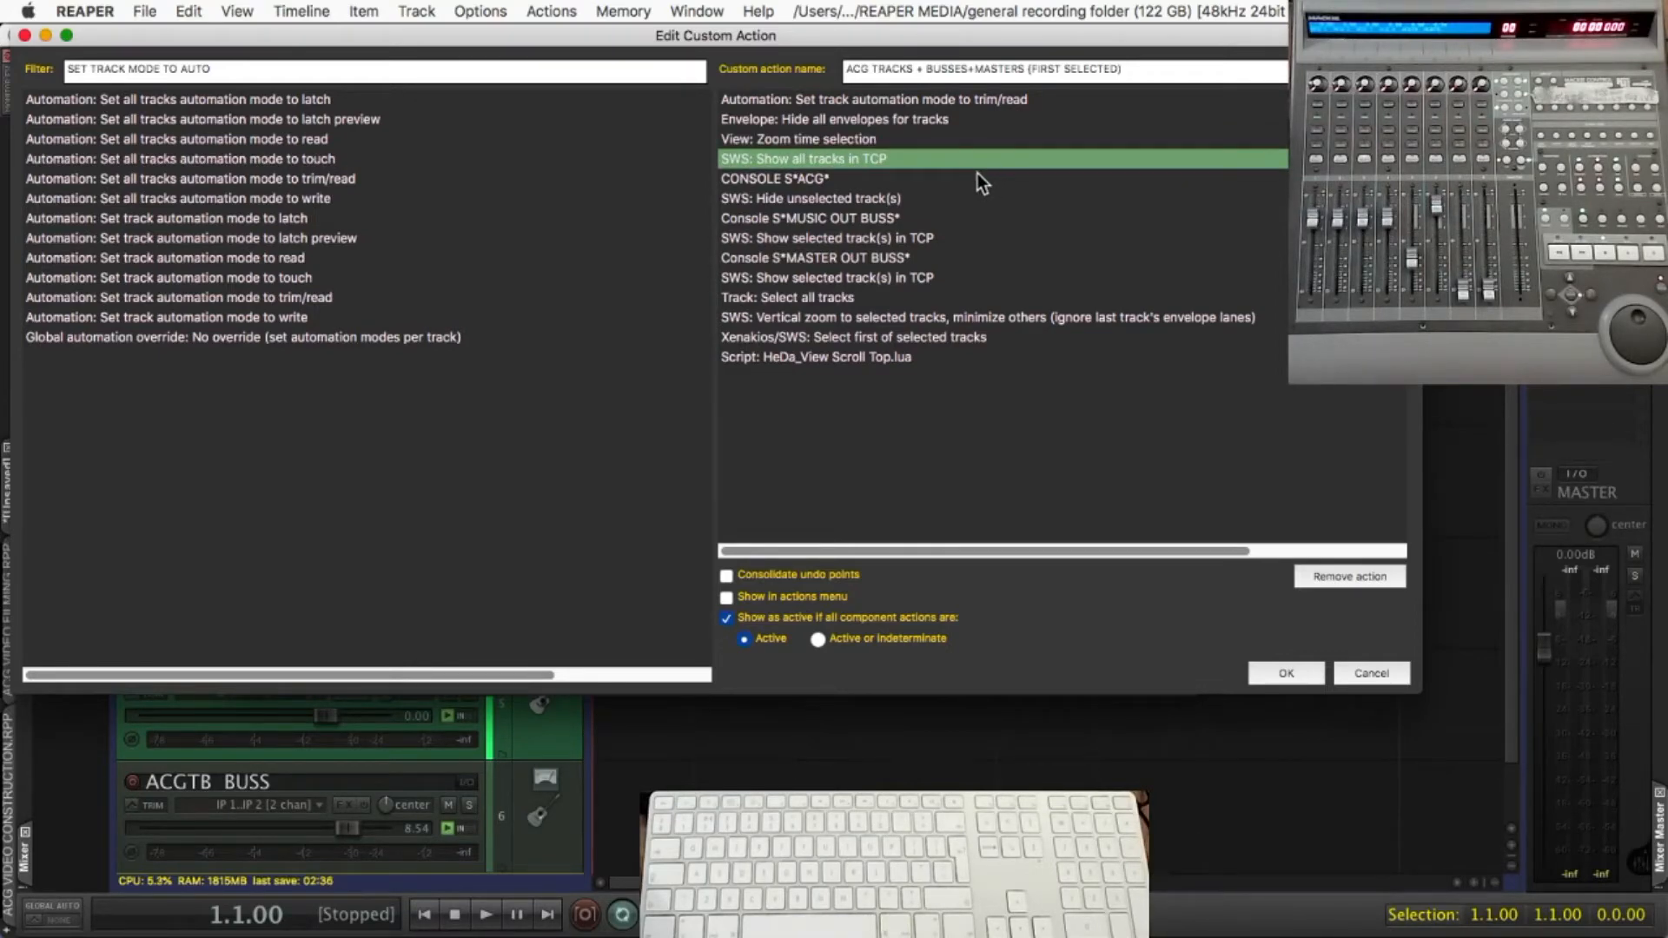
{"action": "left_click", "coordinate": [978, 178]}
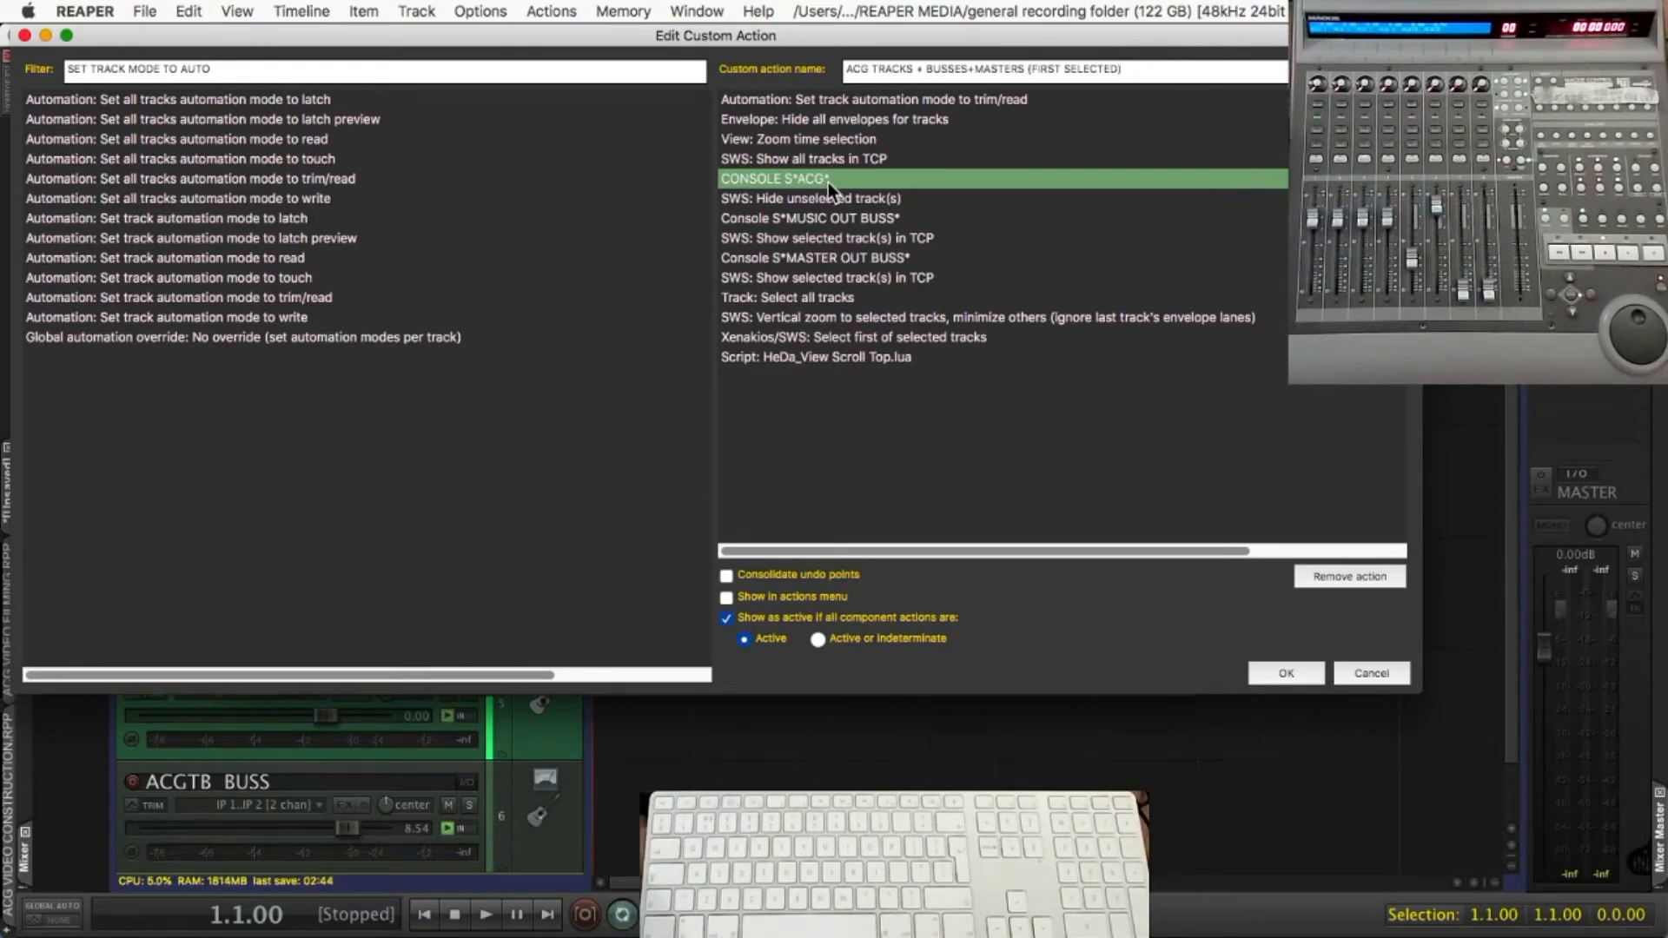
{"action": "left_click", "coordinate": [912, 197]}
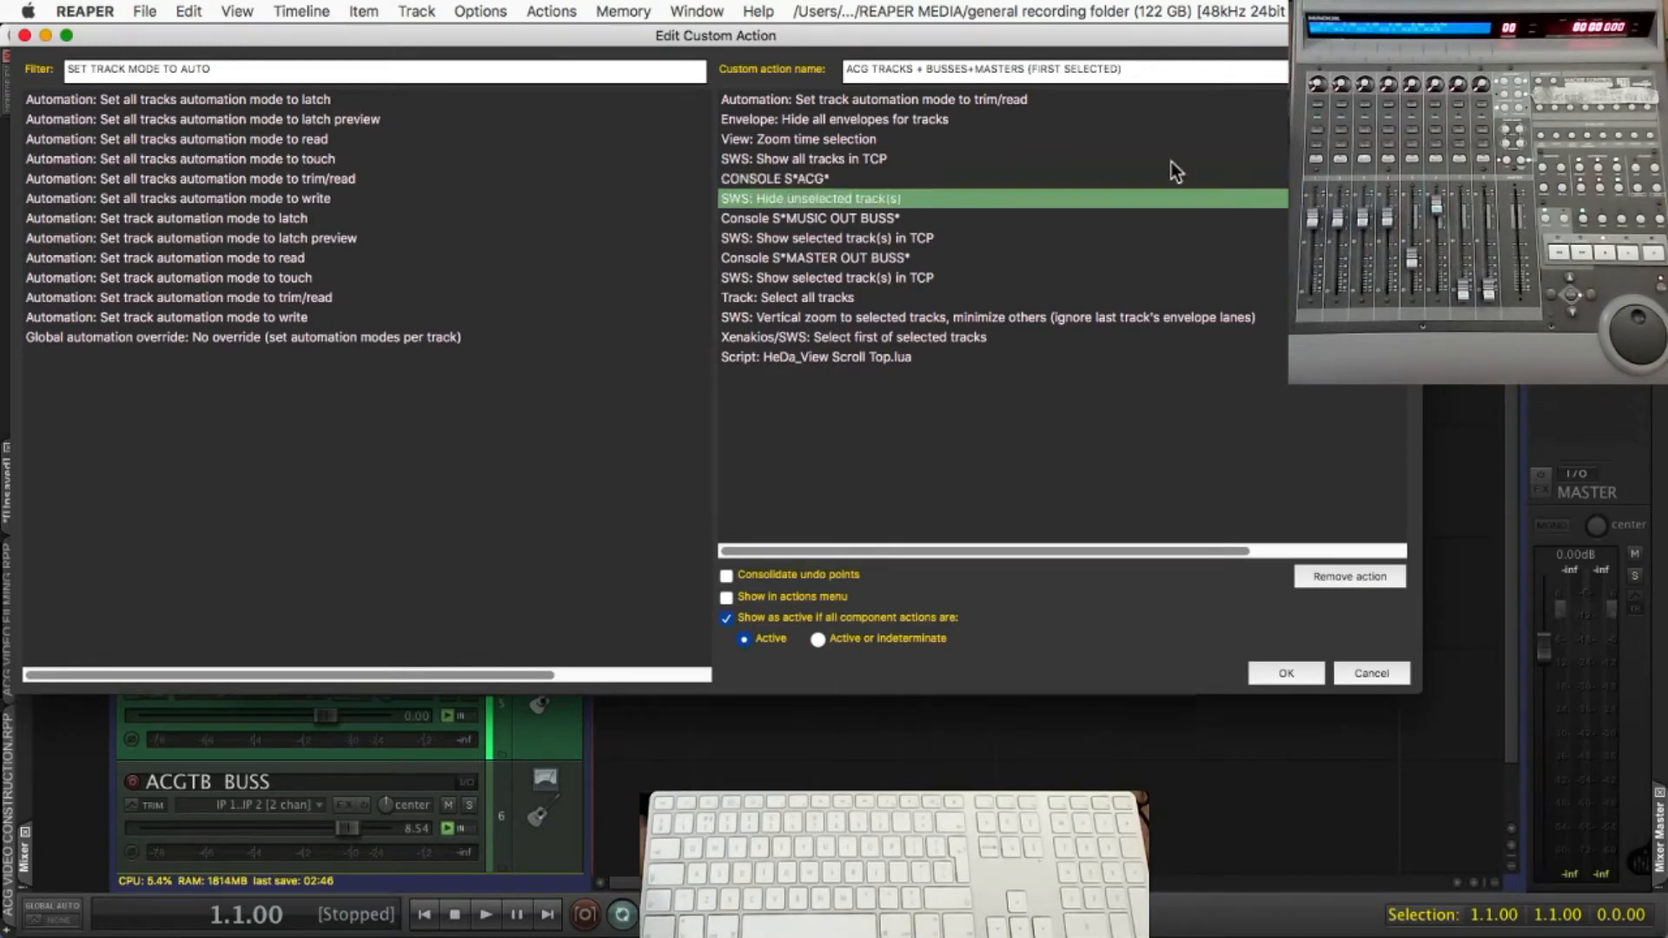
Examine the remaining component actions, from Console S*MUSIC OUT BUSS* to the HeDa_View Scroll Top.lua script, and close the custom action editor
{"action": "left_click", "coordinate": [1001, 219]}
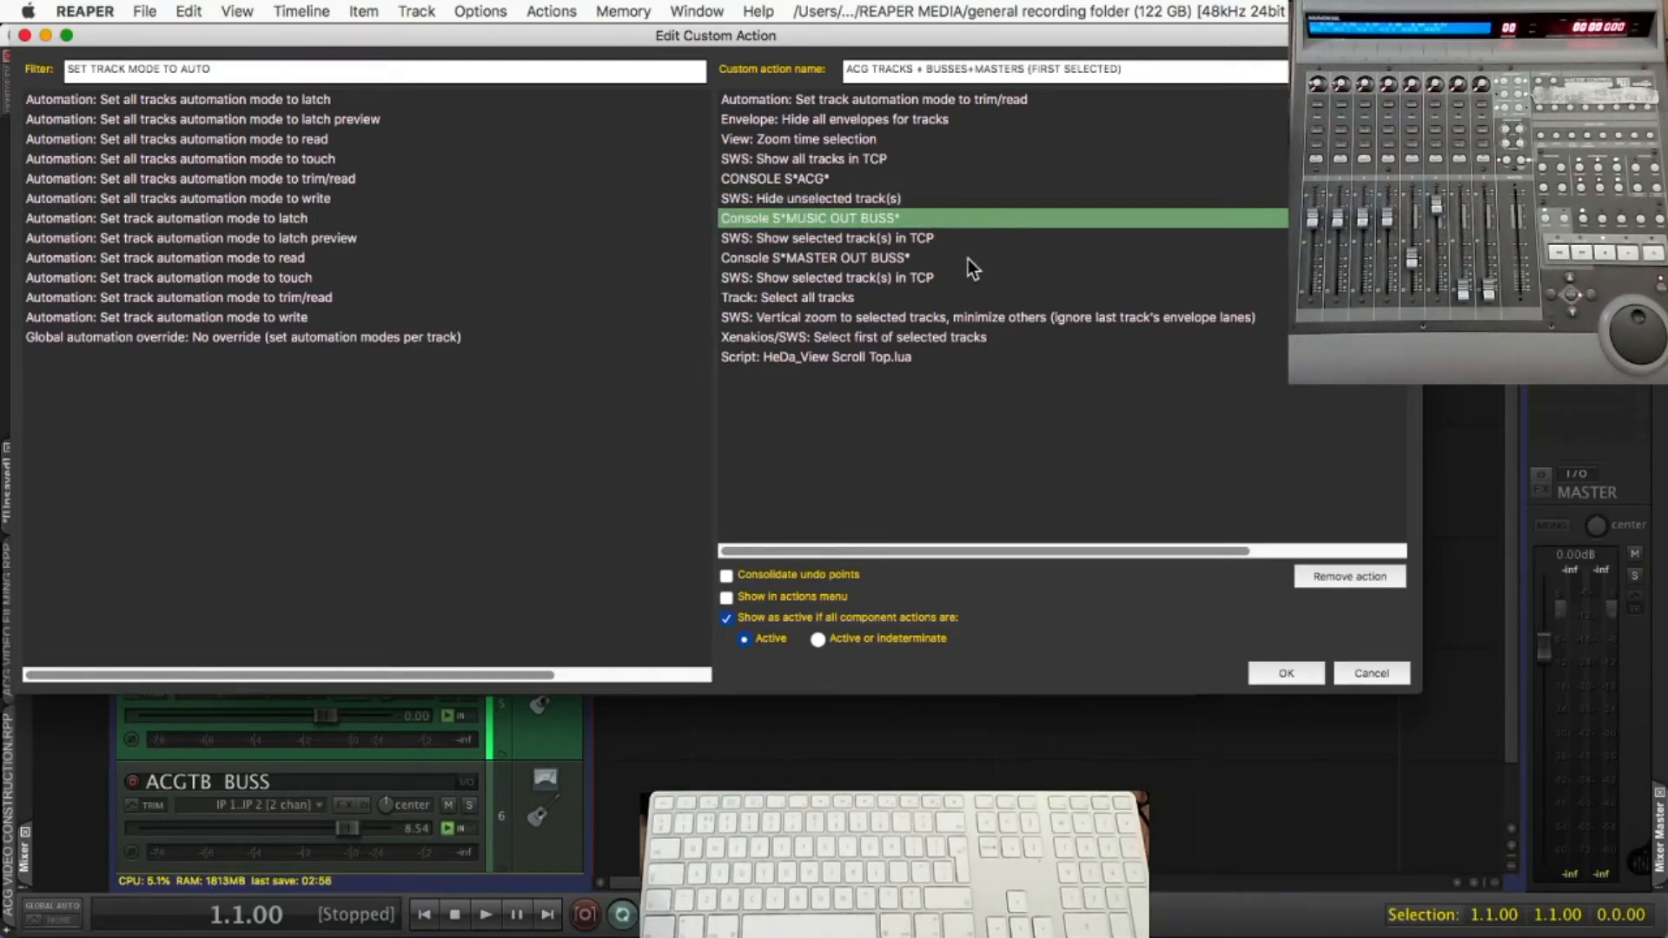
{"action": "left_click", "coordinate": [953, 237]}
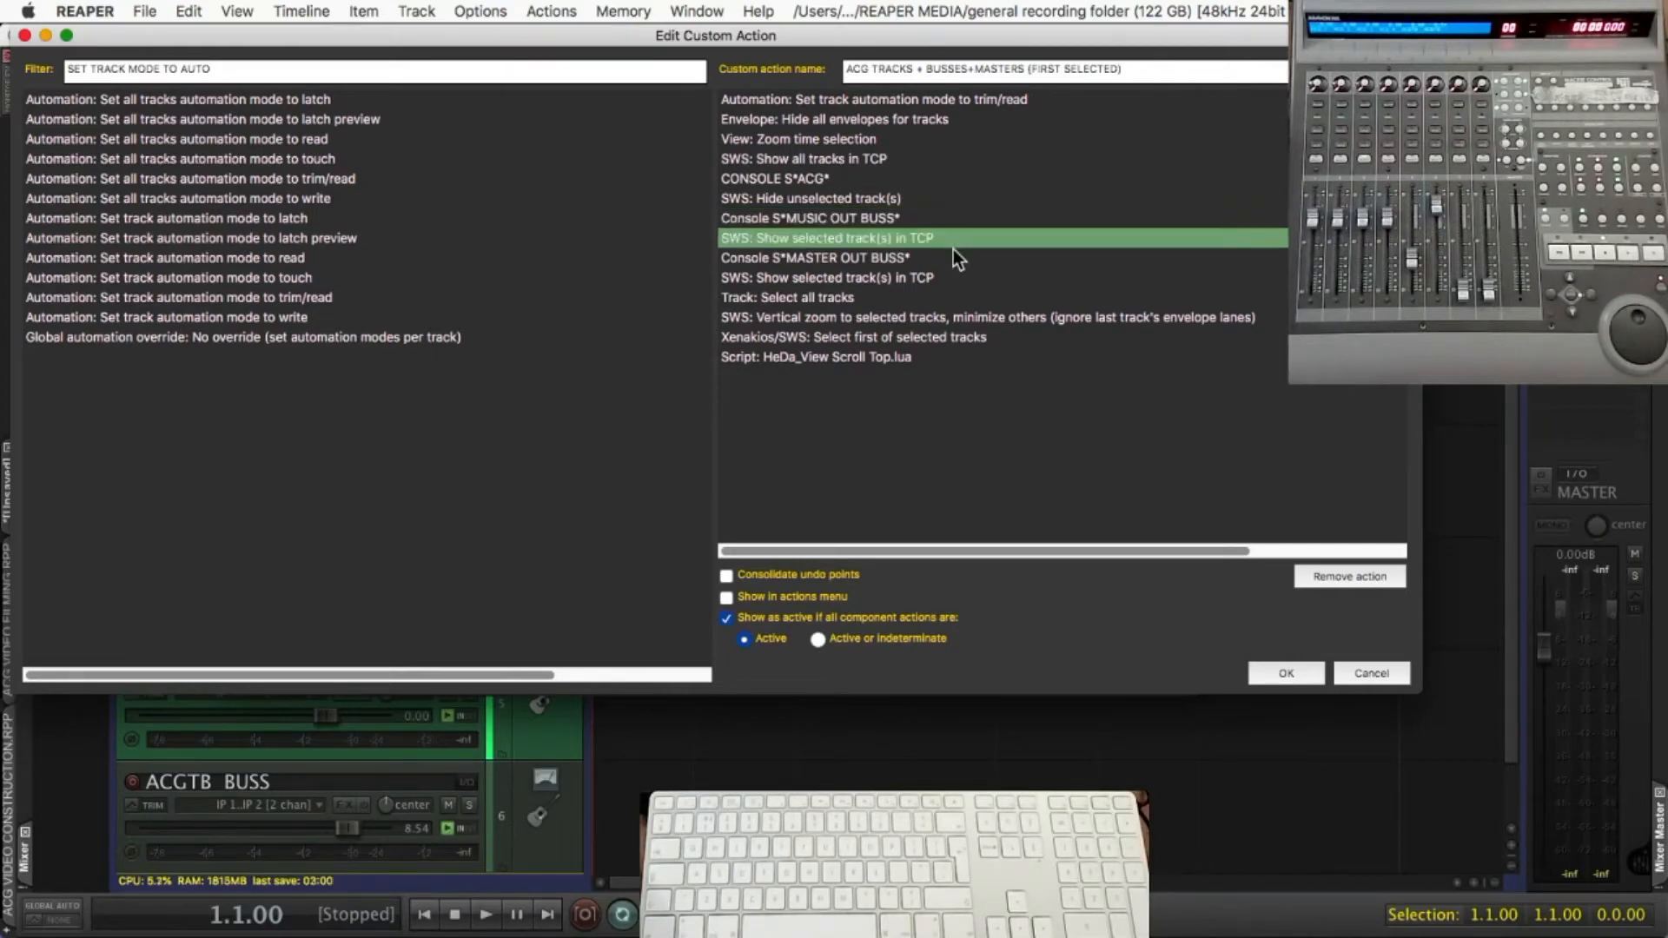
{"action": "left_click", "coordinate": [956, 257]}
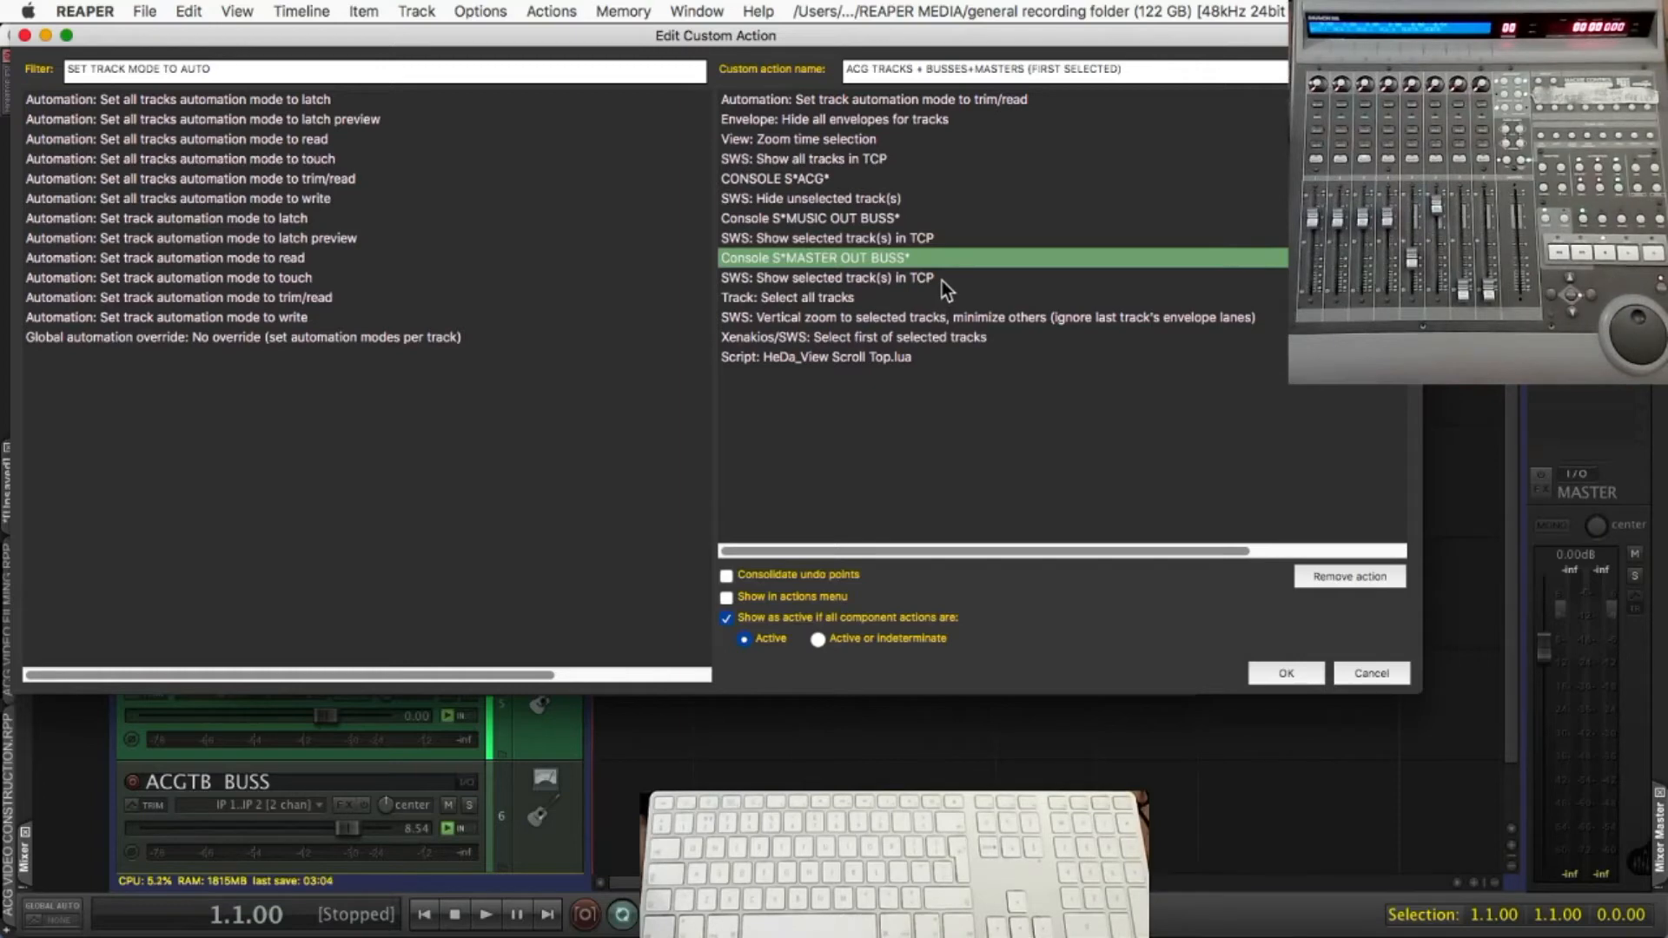
{"action": "left_click", "coordinate": [942, 280]}
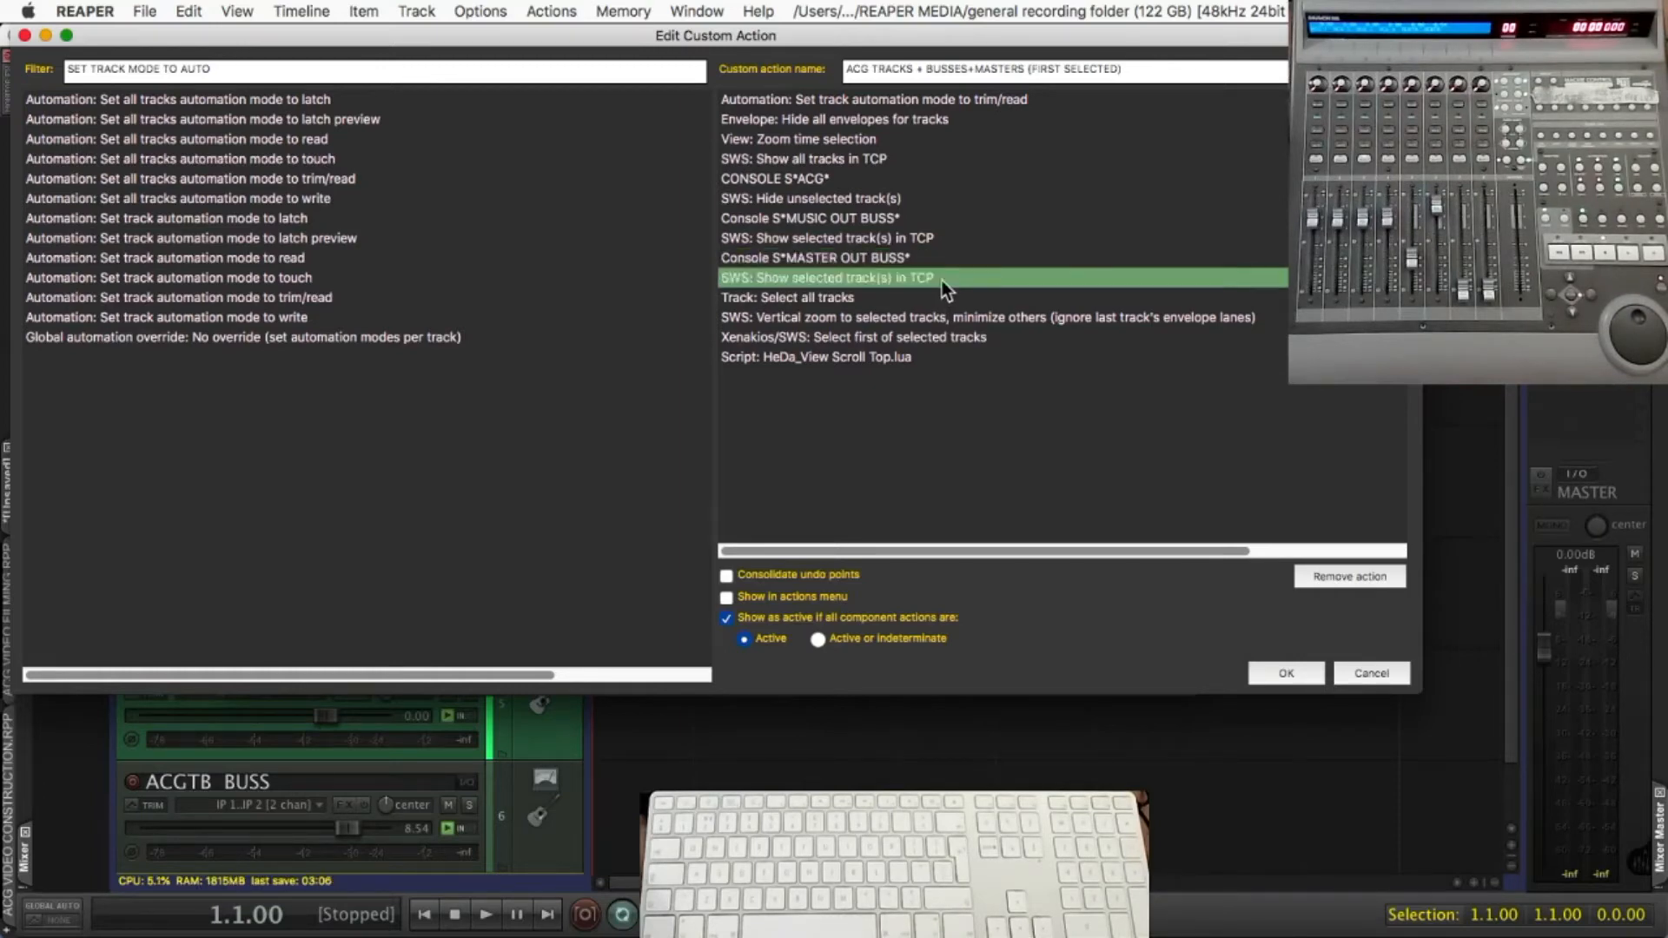
{"action": "left_click", "coordinate": [888, 301]}
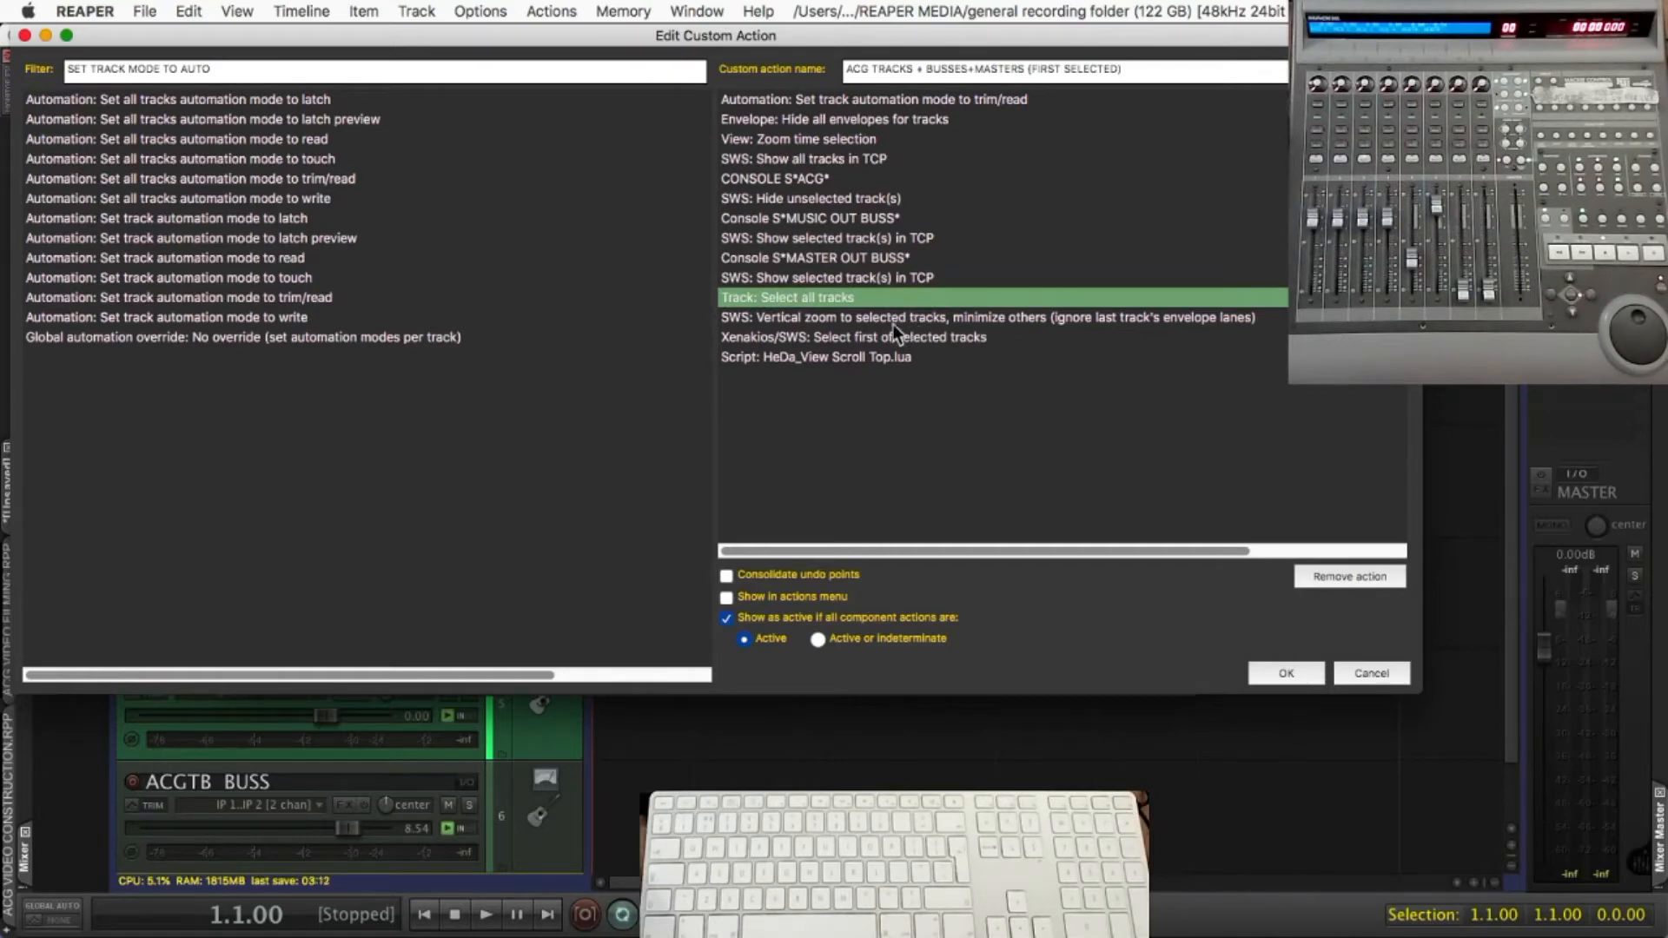
{"action": "left_click", "coordinate": [1002, 319]}
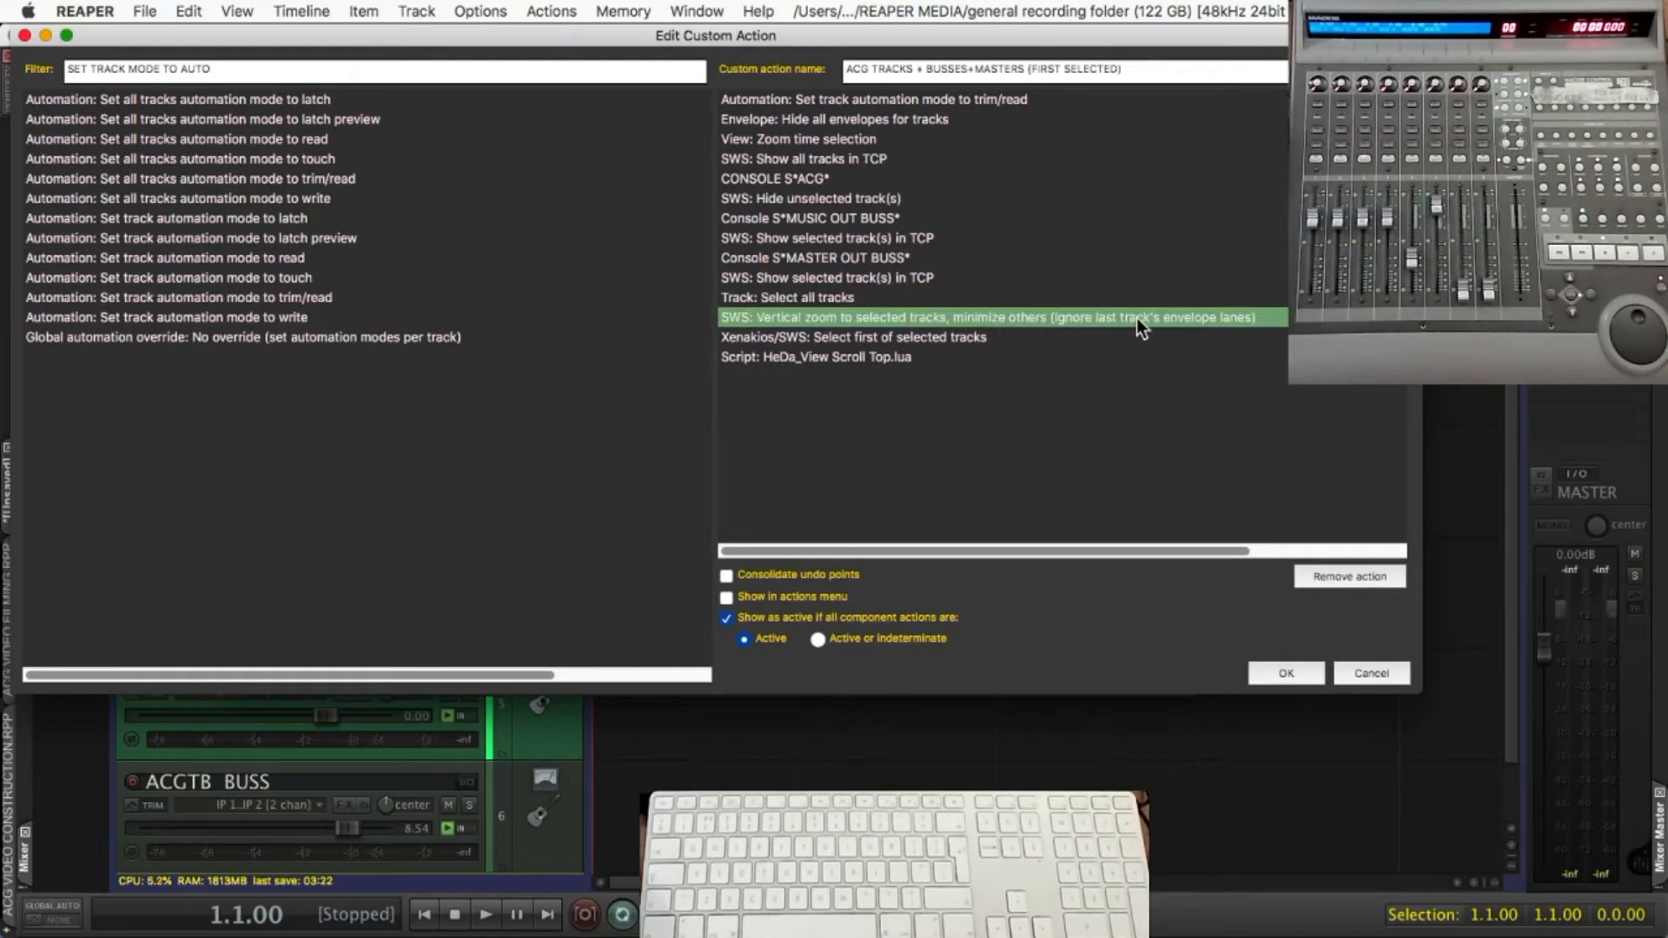
{"action": "left_click", "coordinate": [920, 335]}
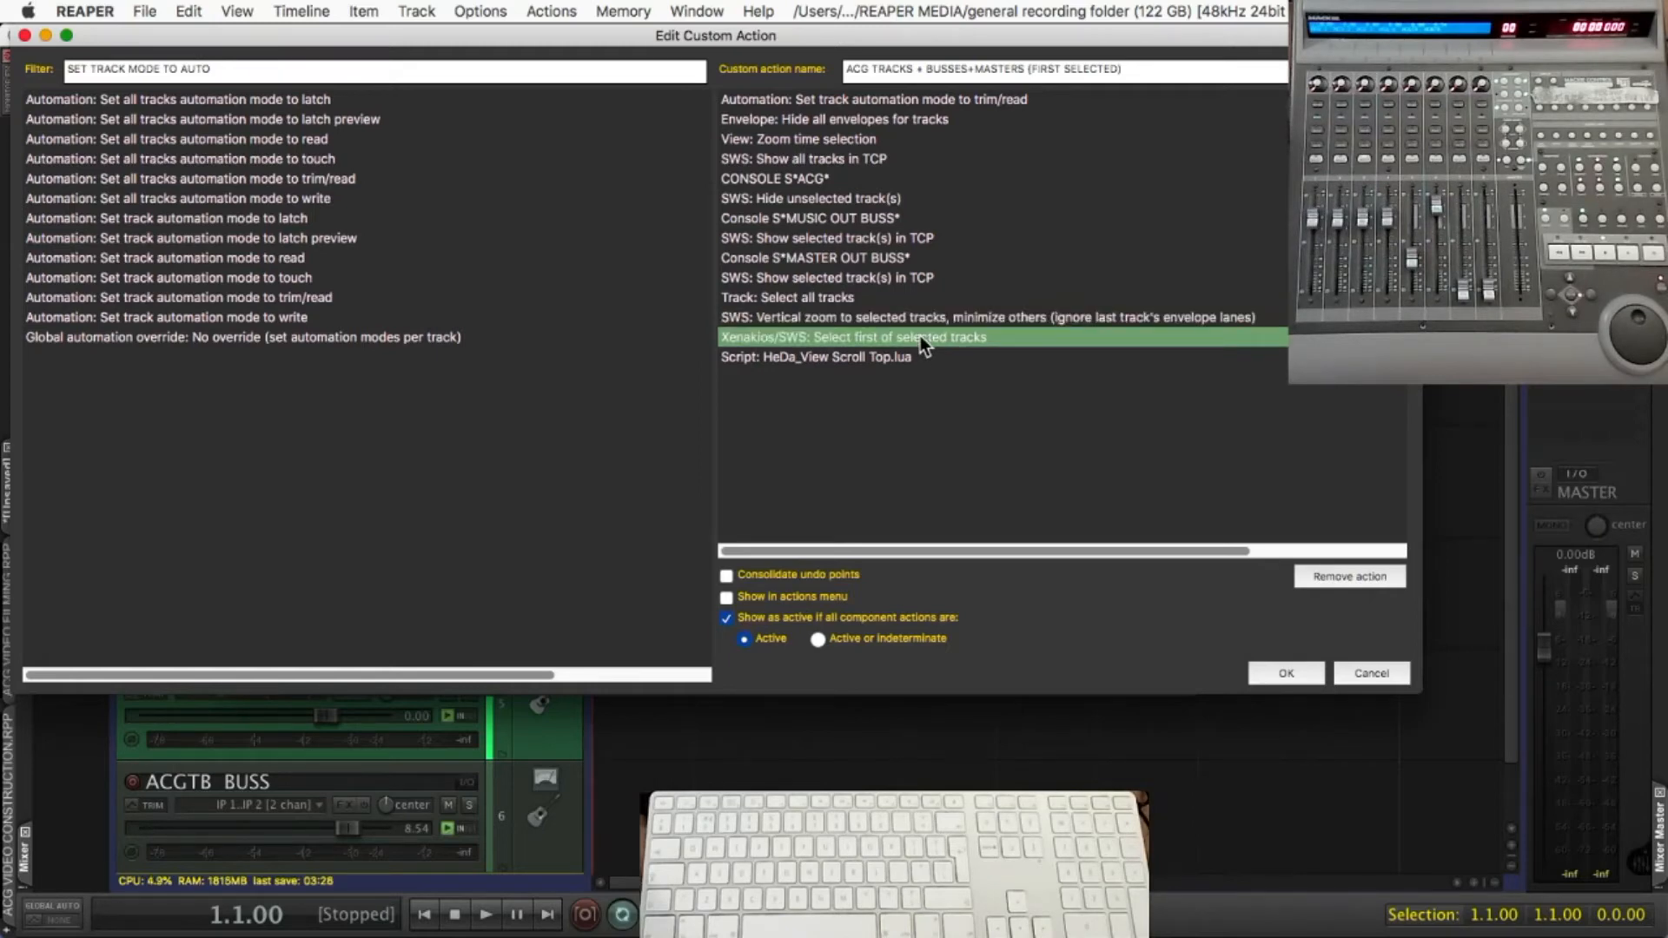
{"action": "left_click", "coordinate": [910, 352]}
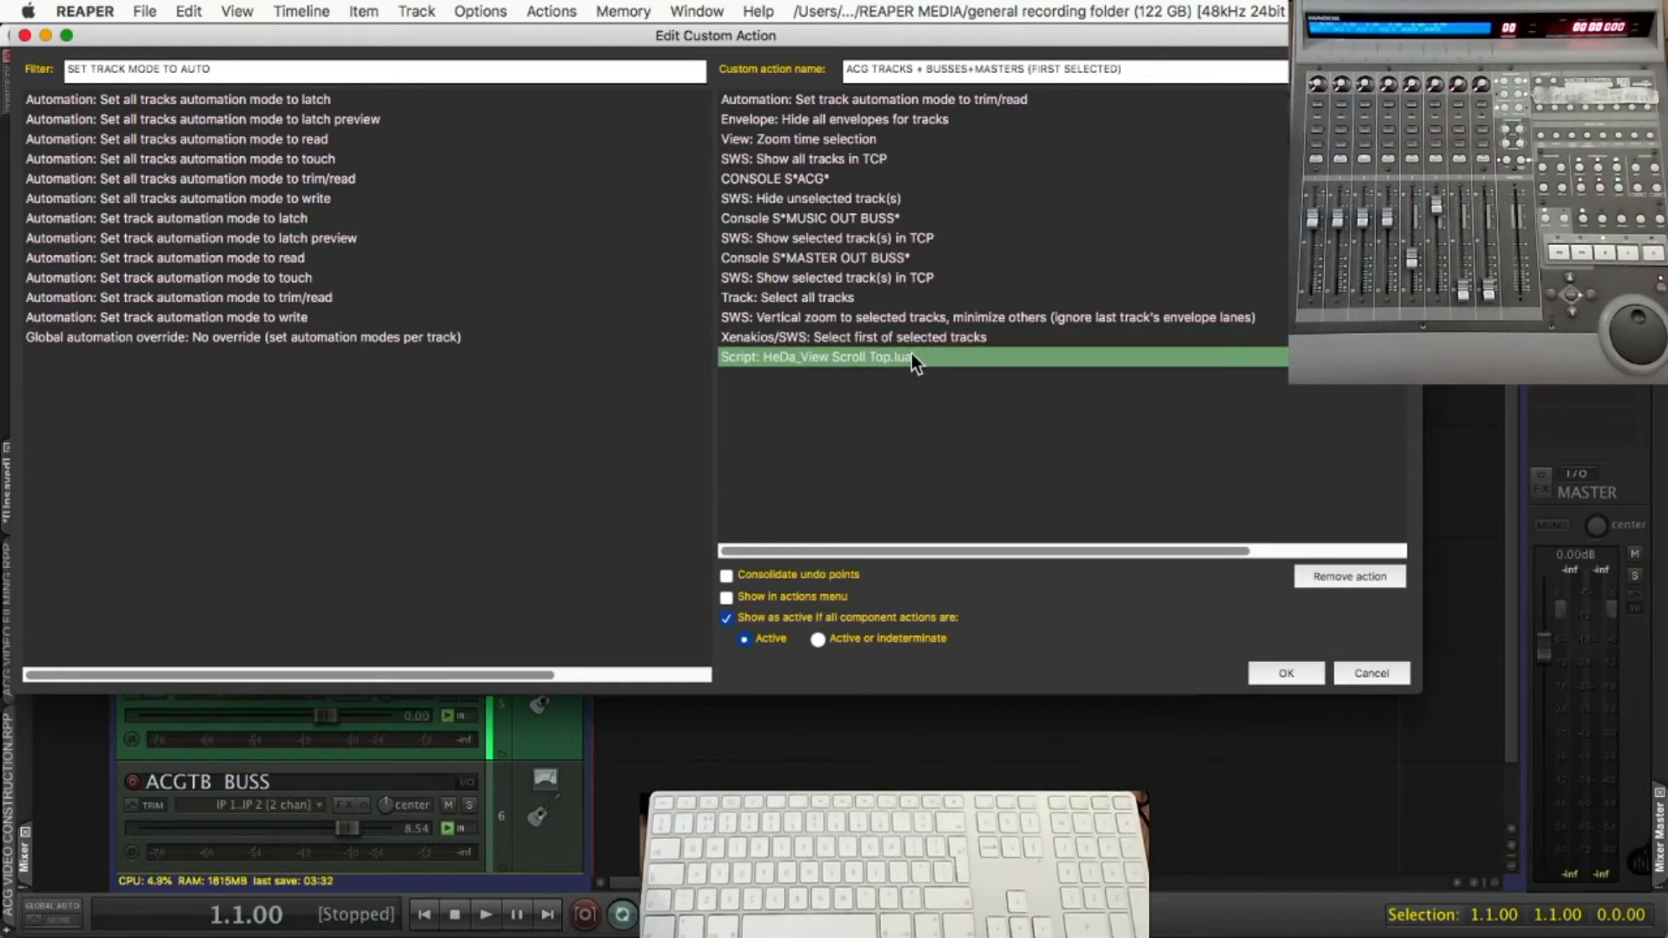
{"action": "left_click", "coordinate": [1258, 673]}
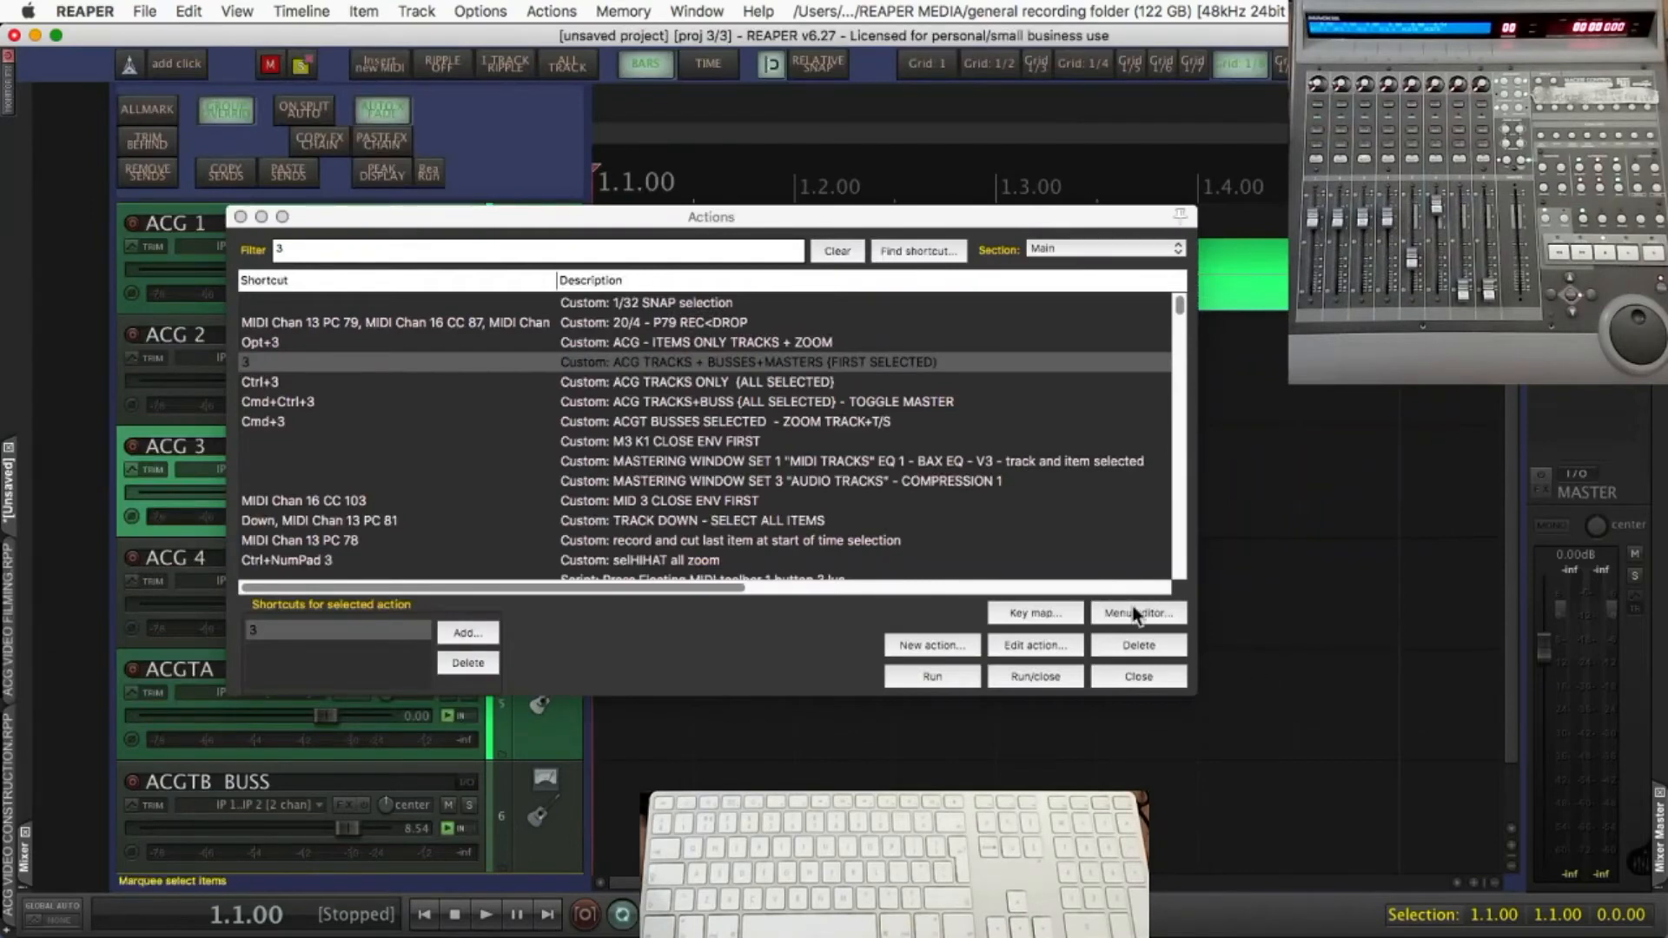
Assign shortcut 3 to "ACG TRACKS + BUSSES+MASTERS {FIRST SELECTED}" and close the action list
{"action": "left_click", "coordinate": [259, 361]}
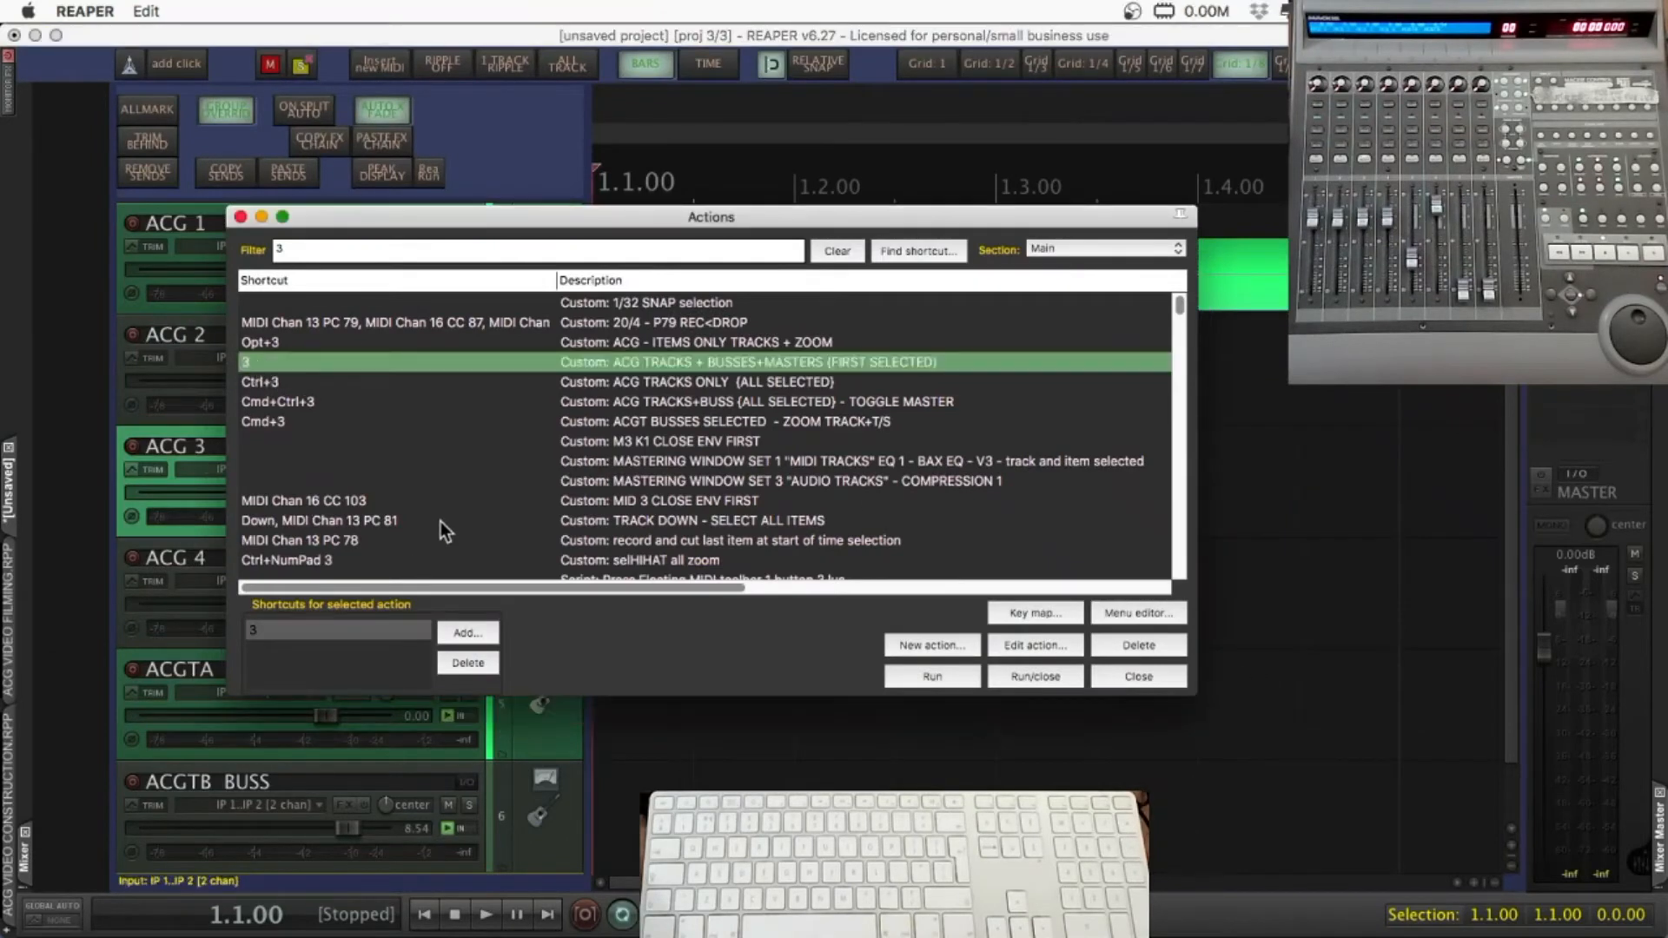
{"action": "left_click", "coordinate": [464, 634]}
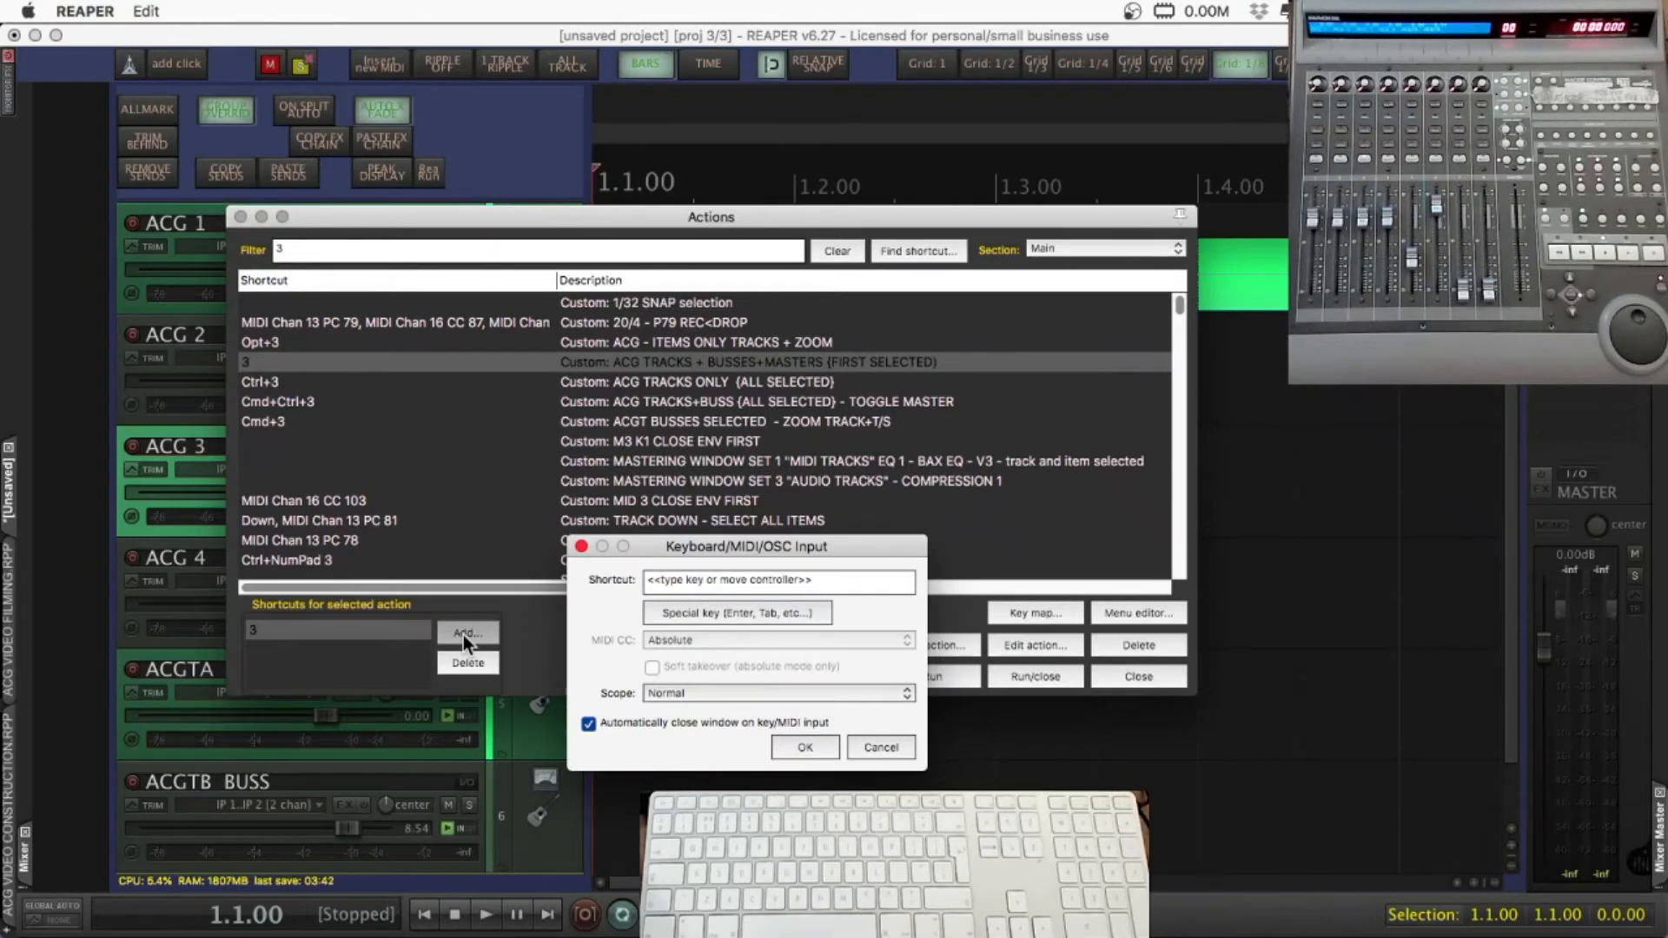
{"action": "key", "text": "3"}
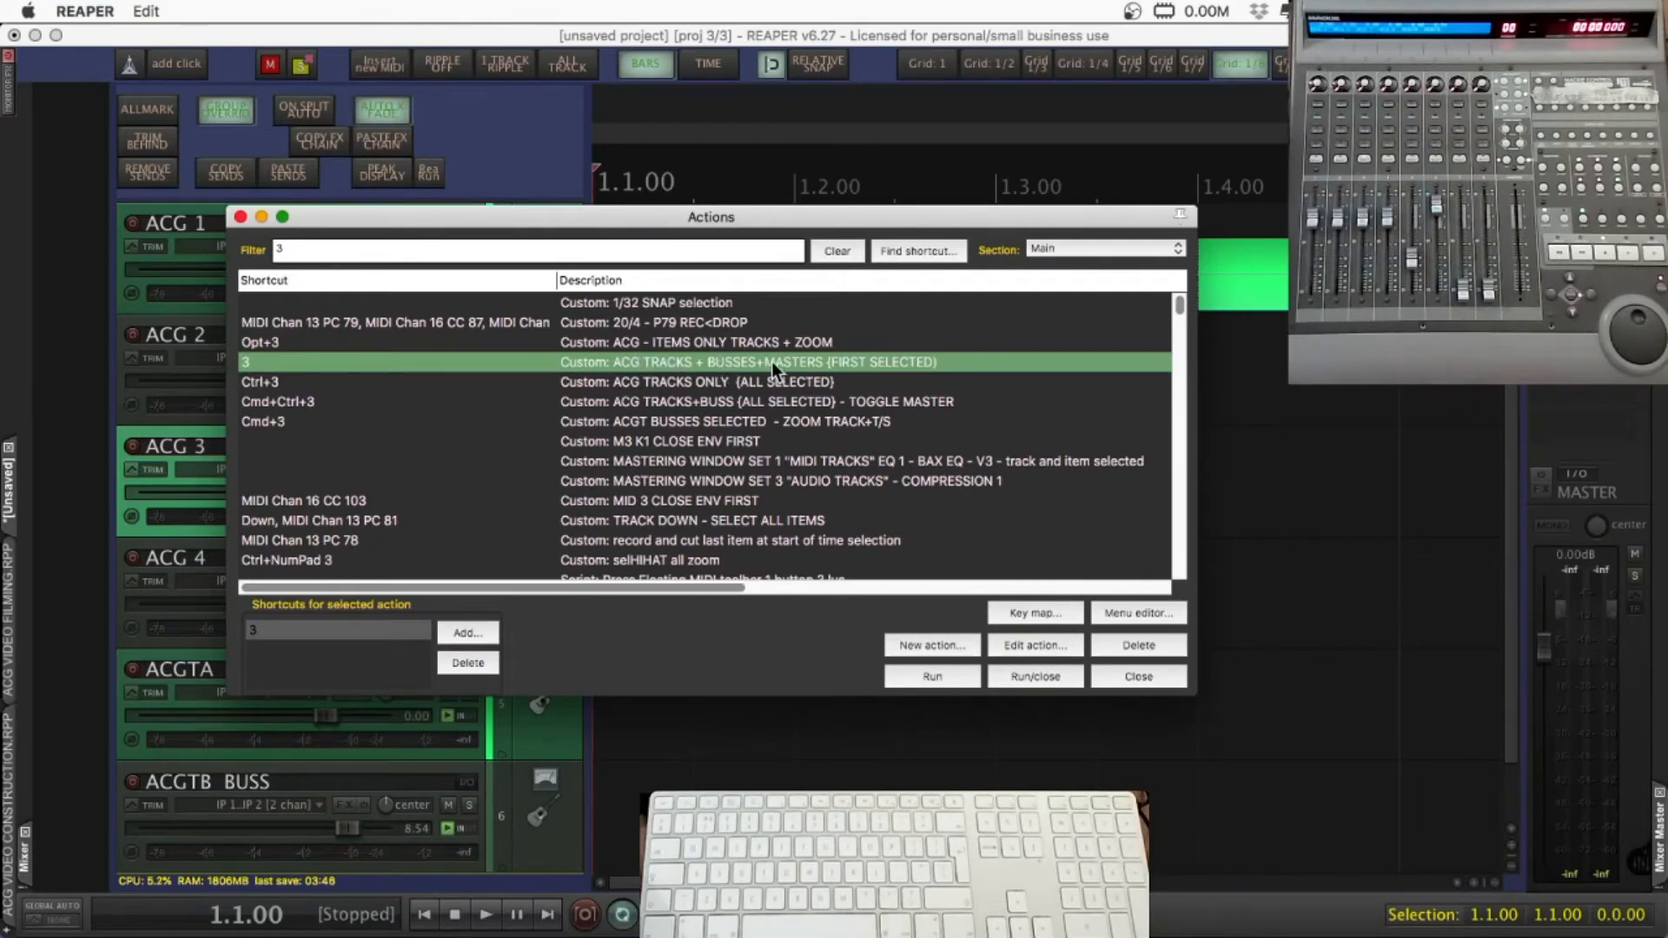
{"action": "left_click", "coordinate": [1147, 676]}
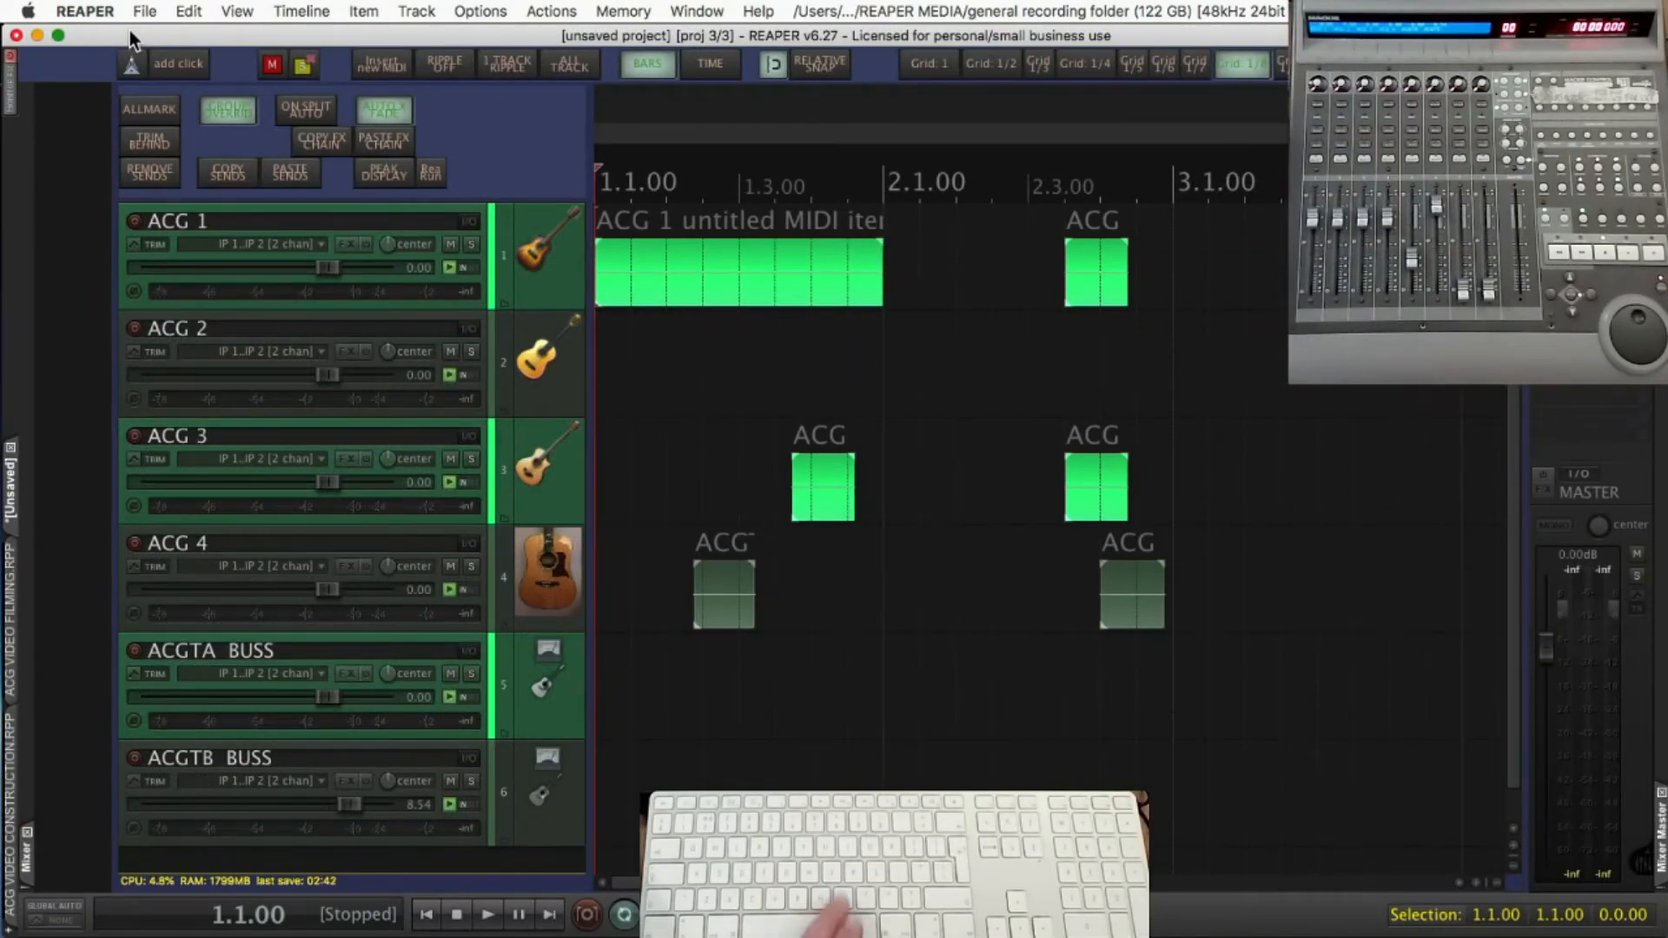
Sort the "acg" actions by shortcut and open the Ctrl+3 custom action "ACG TRACKS ONLY {ALL SELECTED}" for editing
{"action": "key", "text": "shift+slash"}
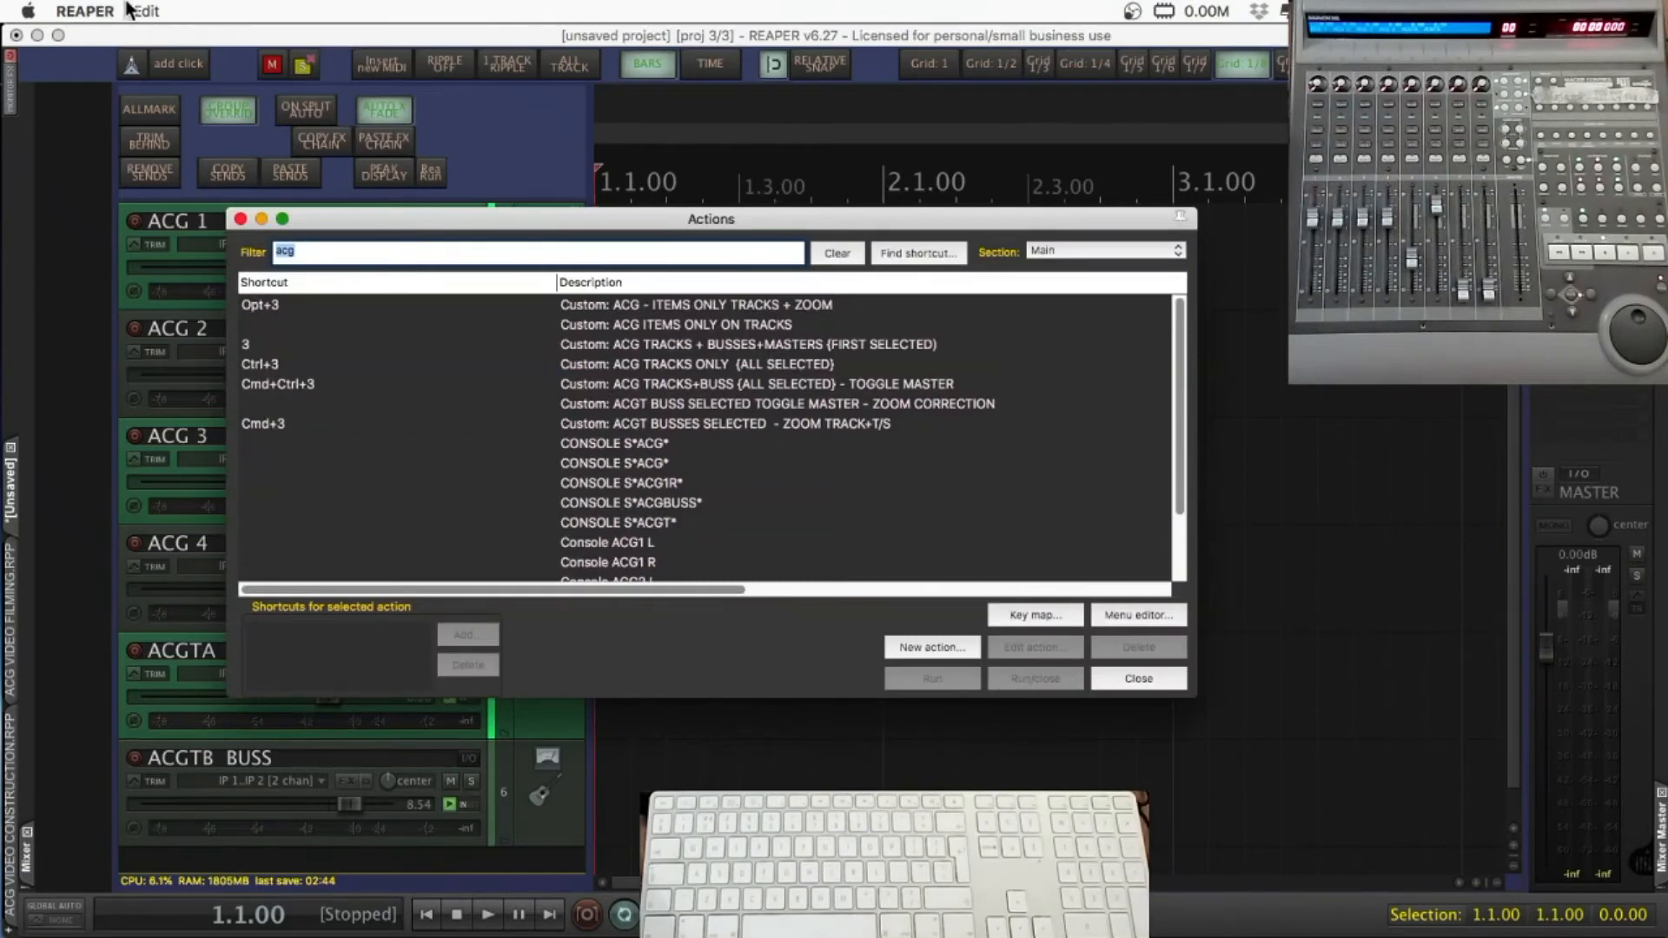
{"action": "left_click", "coordinate": [938, 648]}
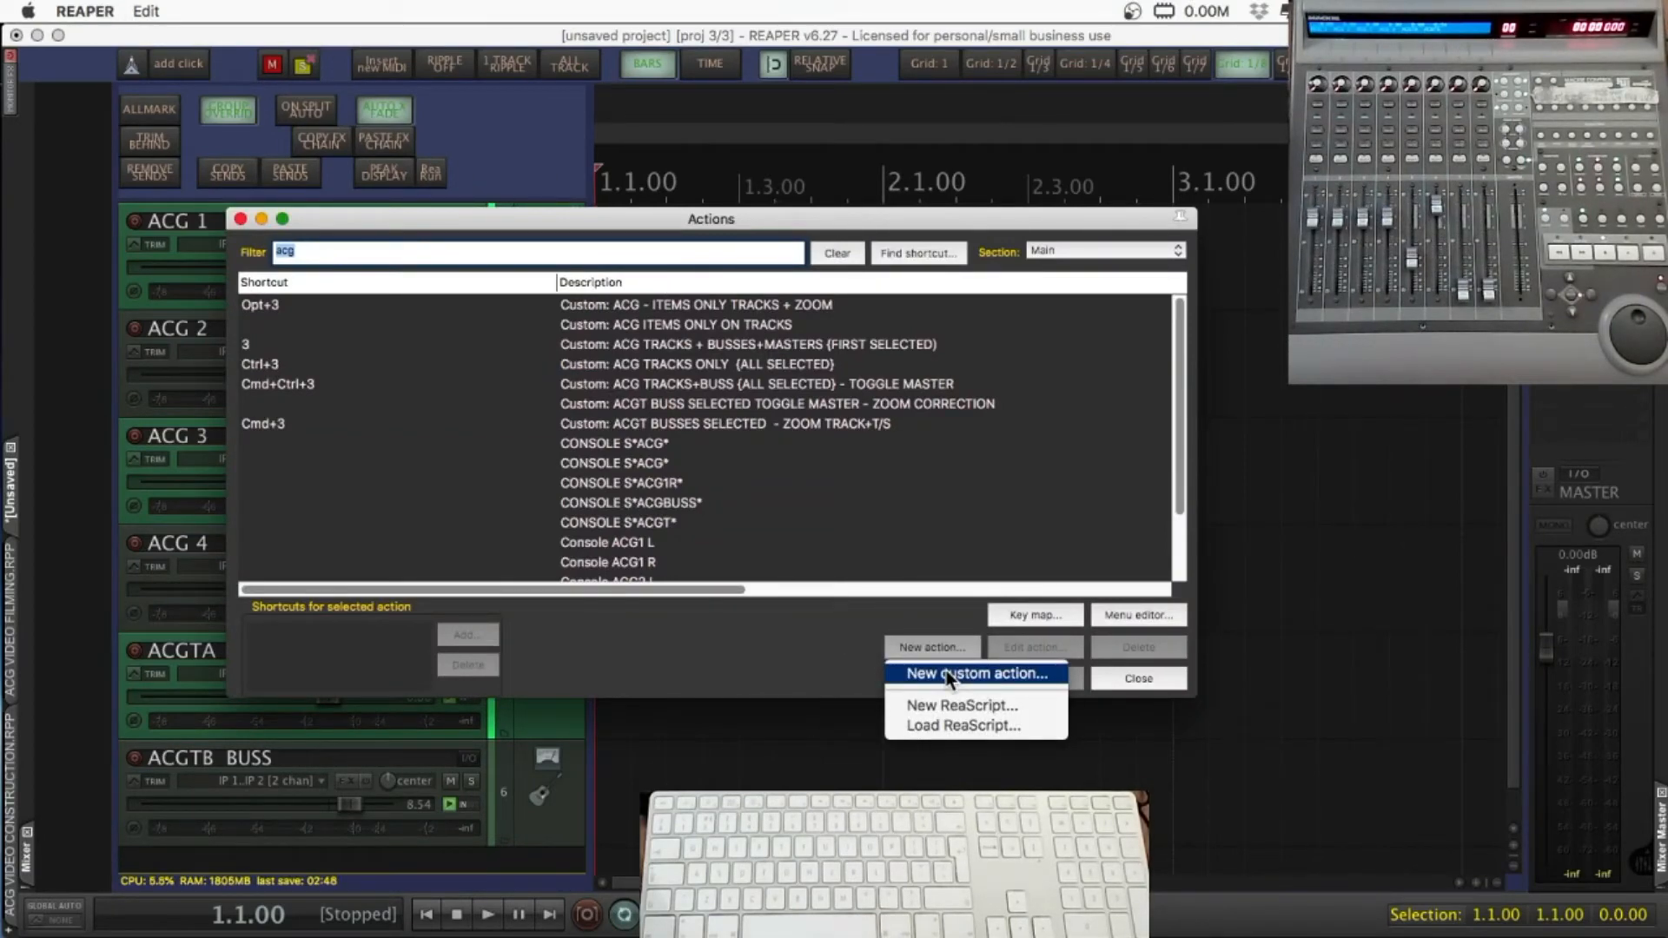
{"action": "left_click", "coordinate": [360, 285]}
{"action": "left_click", "coordinate": [360, 285]}
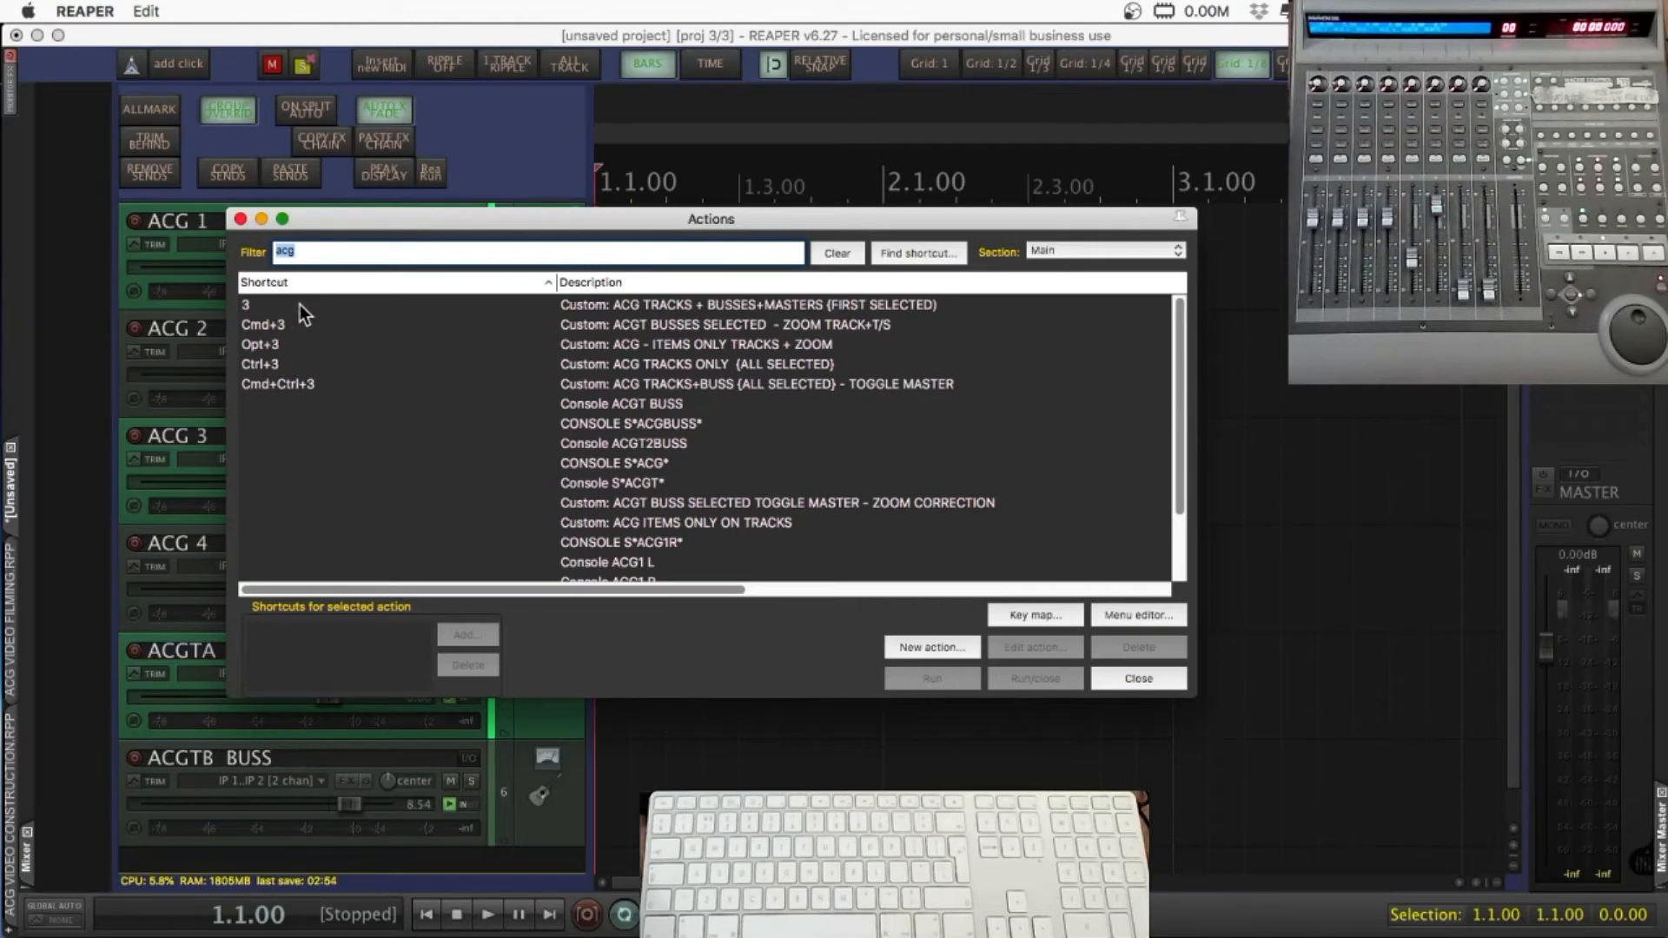
{"action": "left_click", "coordinate": [313, 358]}
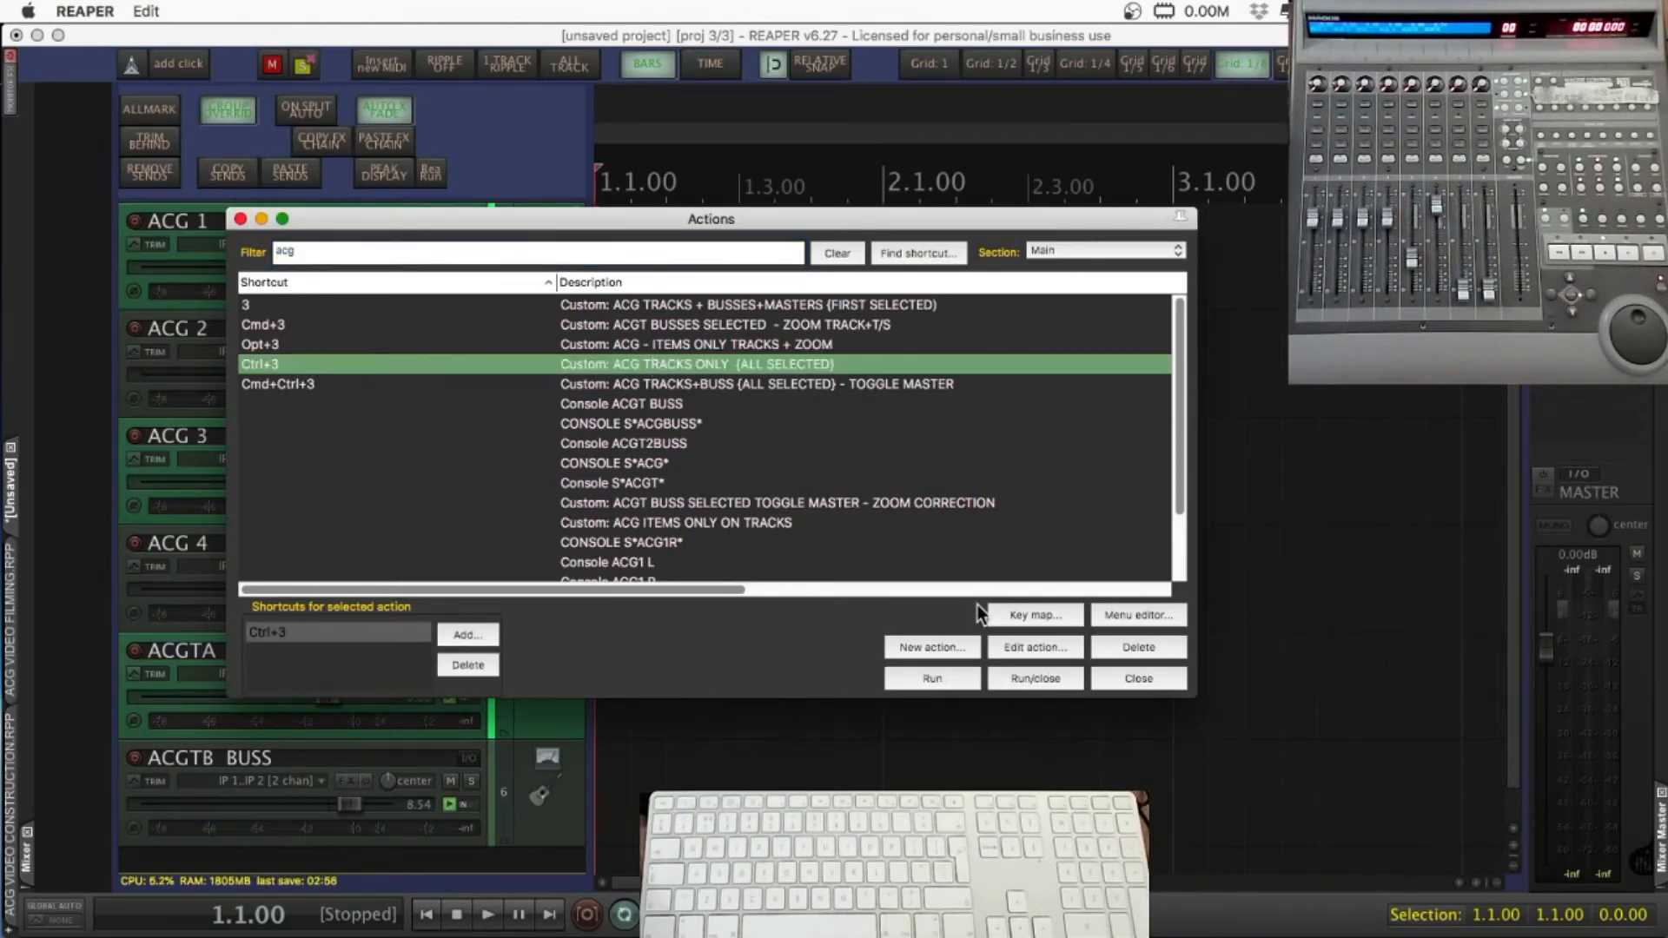
{"action": "left_click", "coordinate": [1025, 646]}
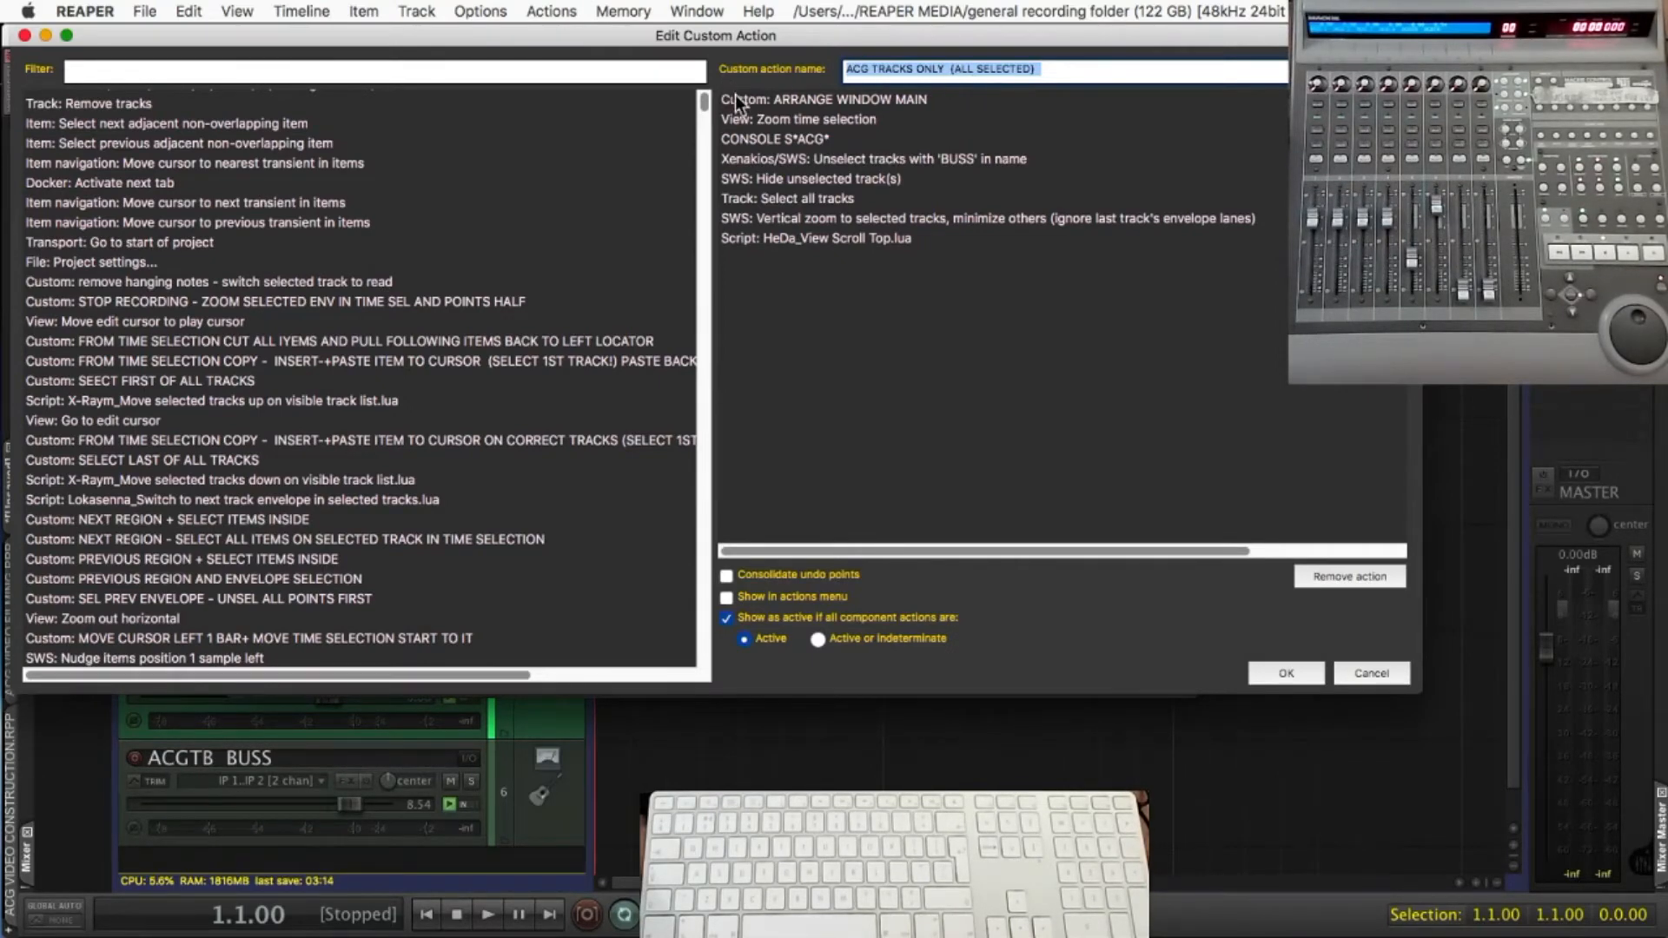
Filter the available actions in the custom action editor by "arr ma" to find the ARRANGE WINDOW MAIN action
{"action": "left_click", "coordinate": [542, 70]}
{"action": "type", "text": "arr"}
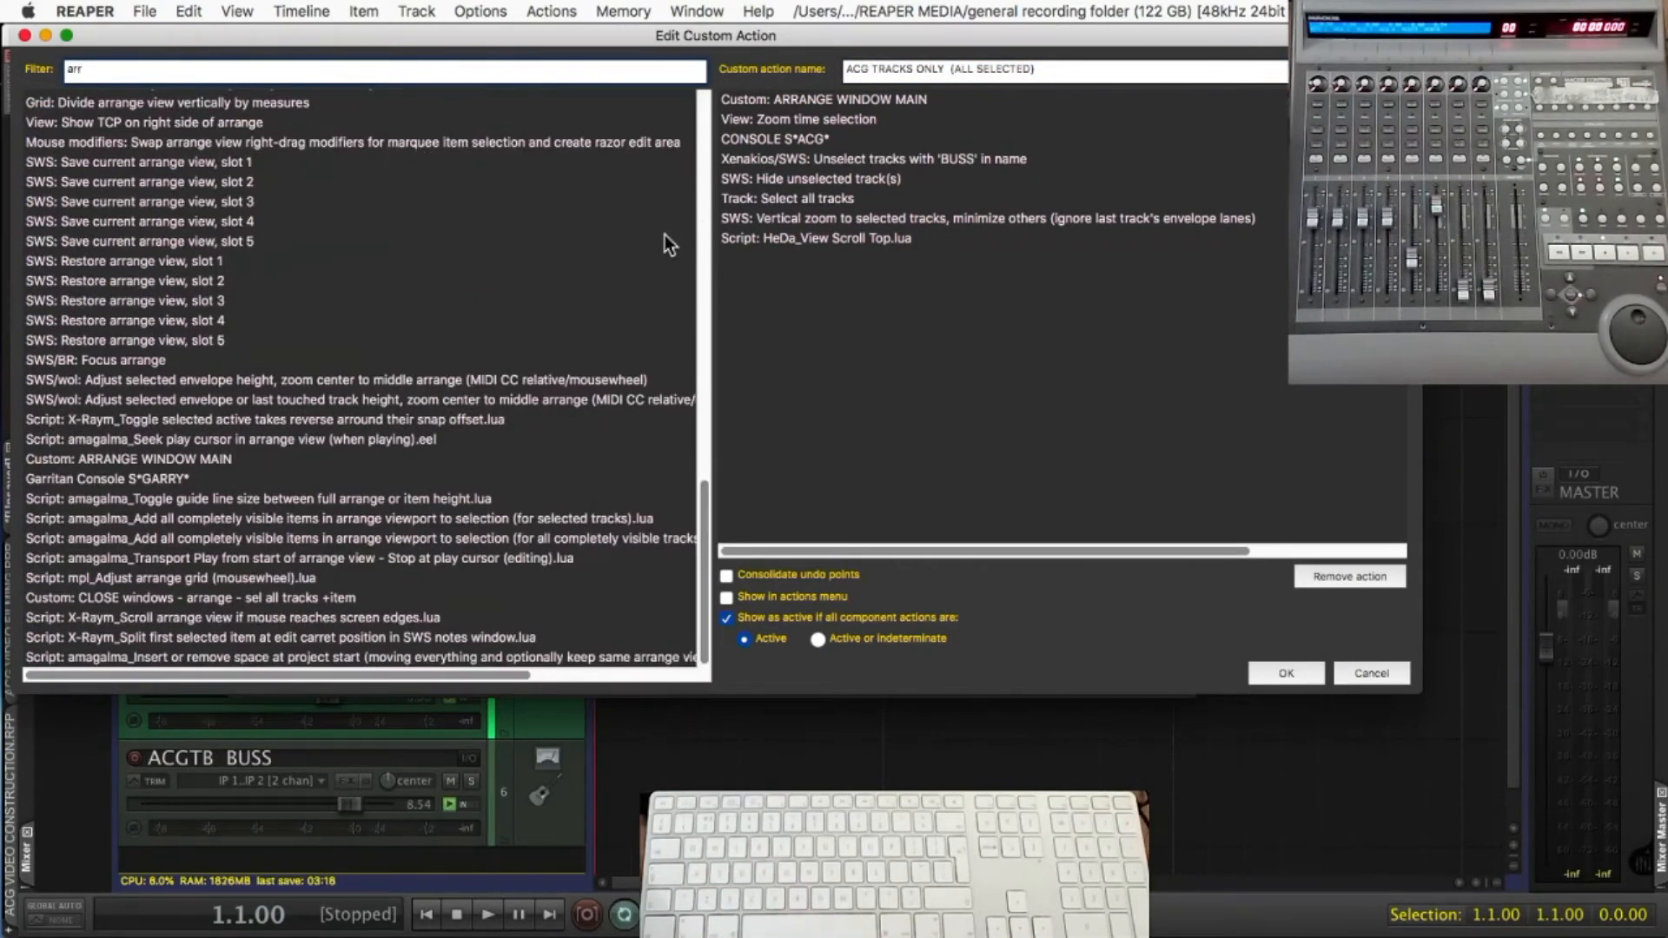
{"action": "type", "text": " ma"}
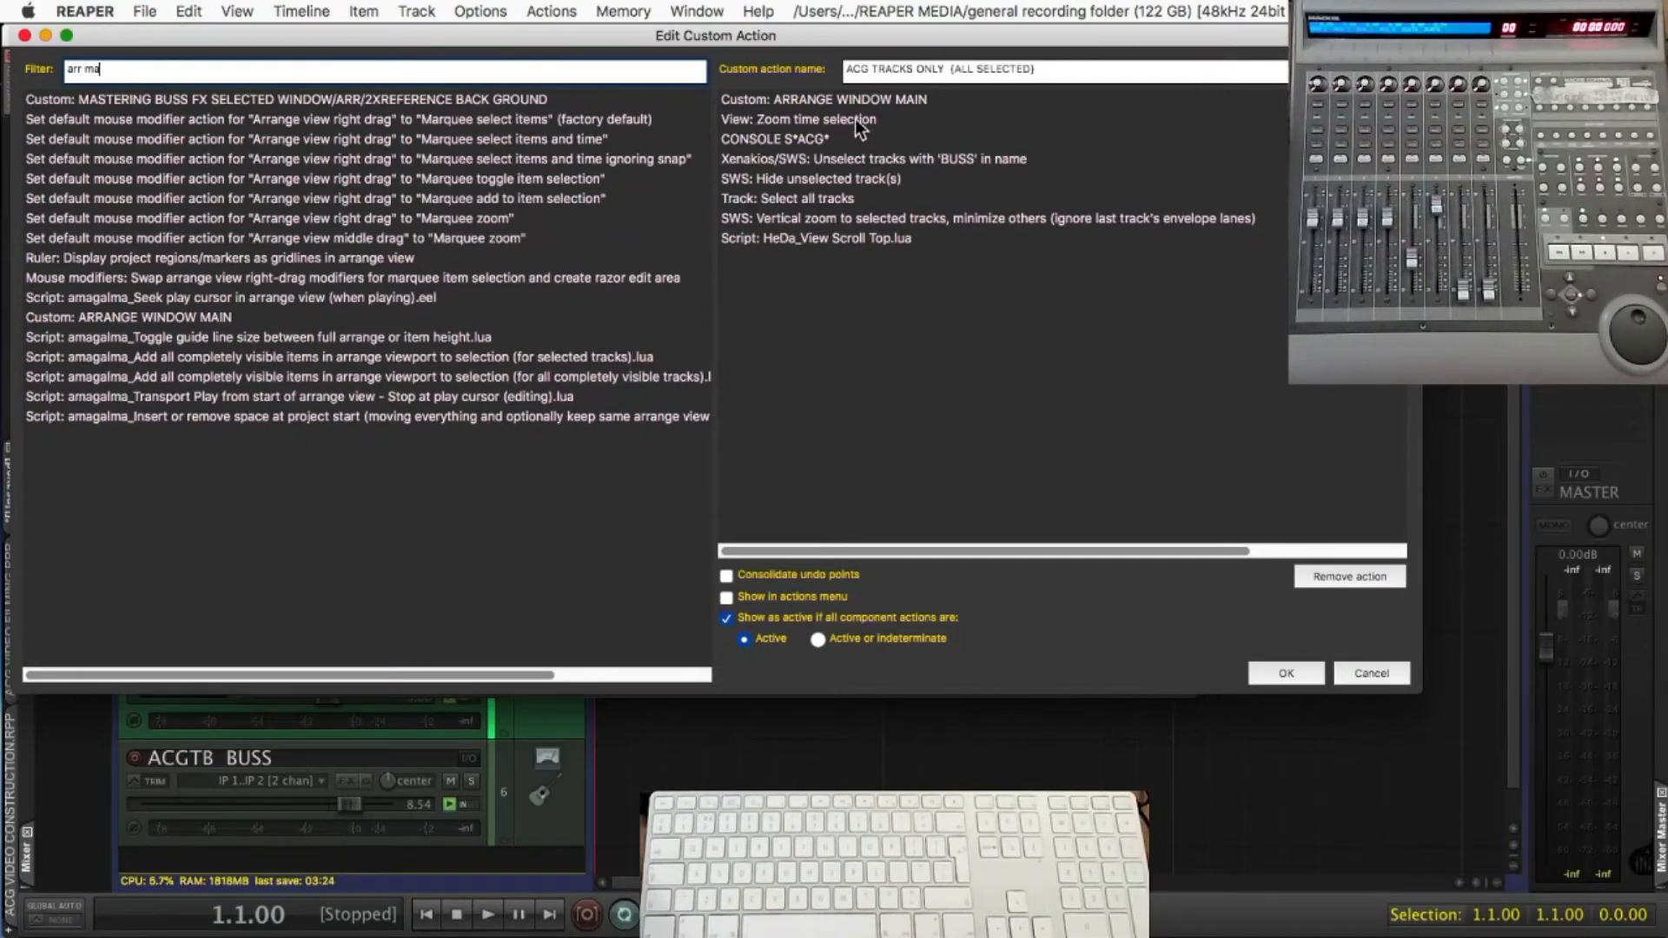
Examine the component actions of "ACG TRACKS ONLY {ALL SELECTED}" in order, from View: Zoom time selection to the HeDa_View Scroll Top.lua script
{"action": "left_click", "coordinate": [754, 122]}
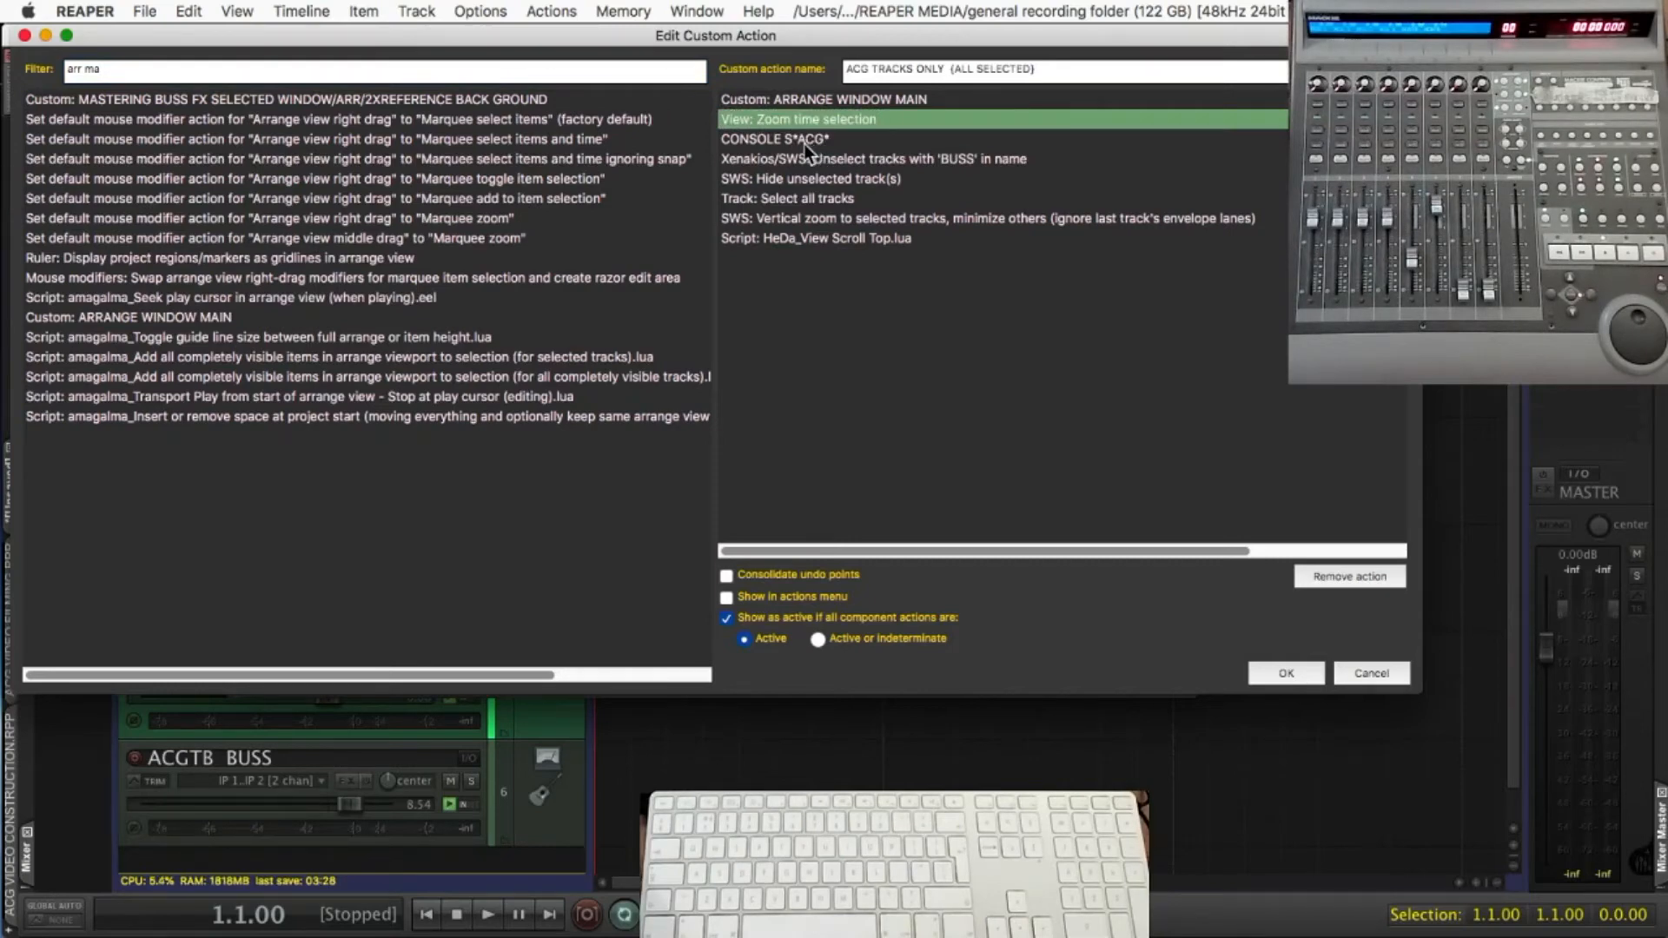
{"action": "left_click", "coordinate": [804, 145]}
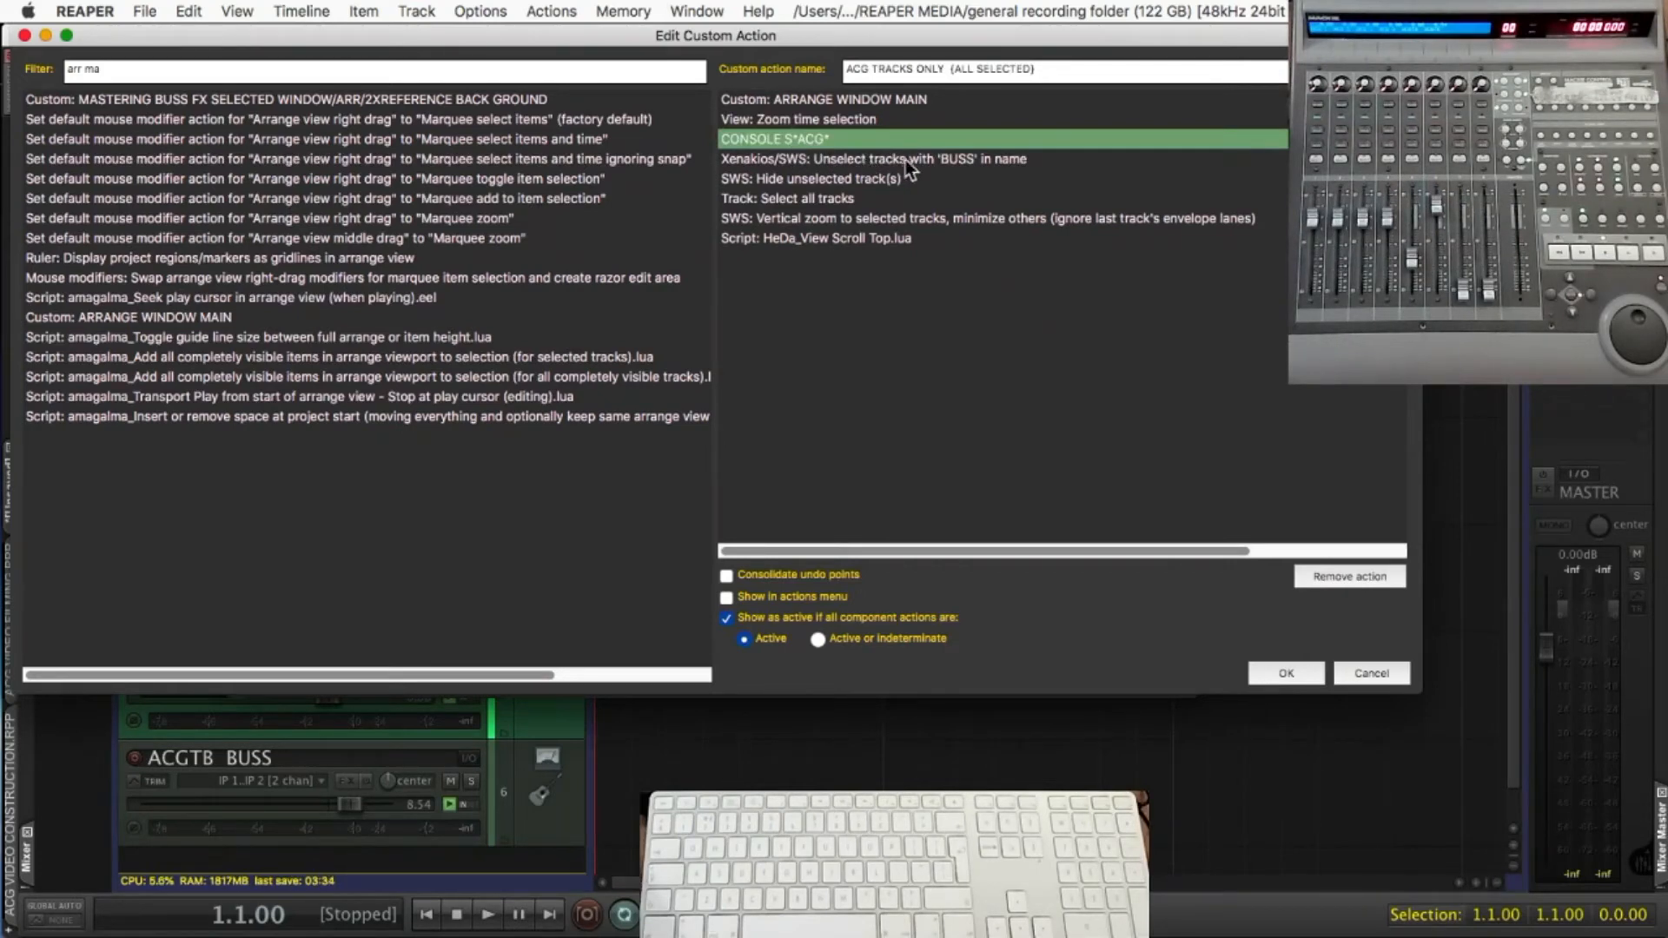
{"action": "left_click", "coordinate": [848, 177]}
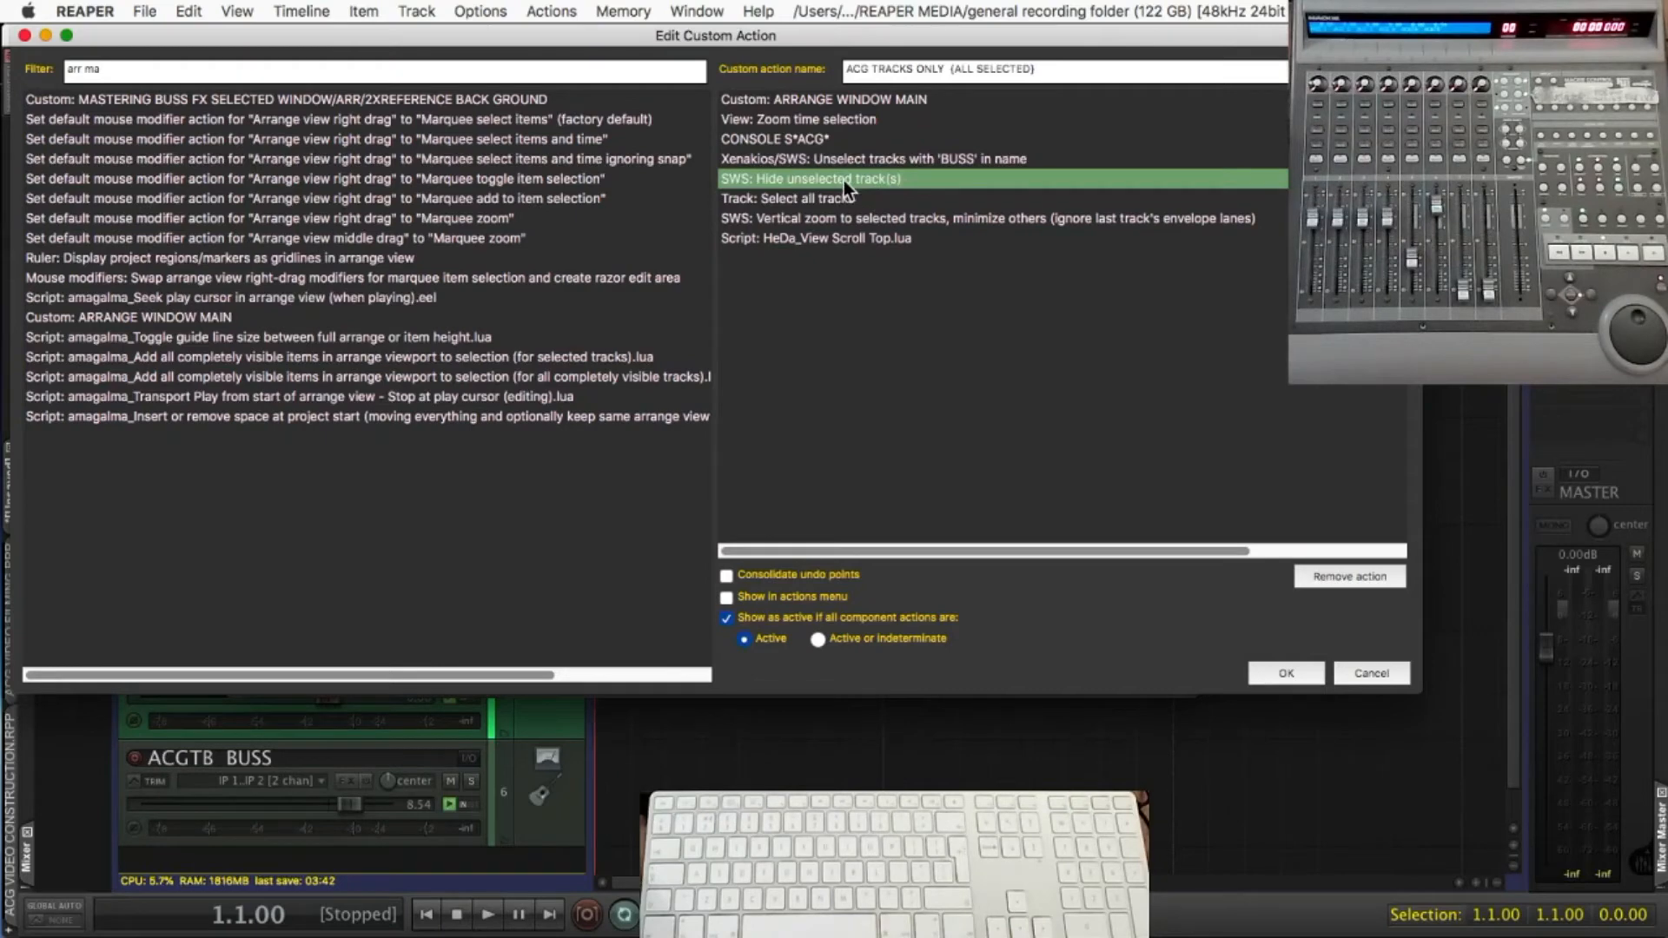
{"action": "left_click", "coordinate": [842, 196]}
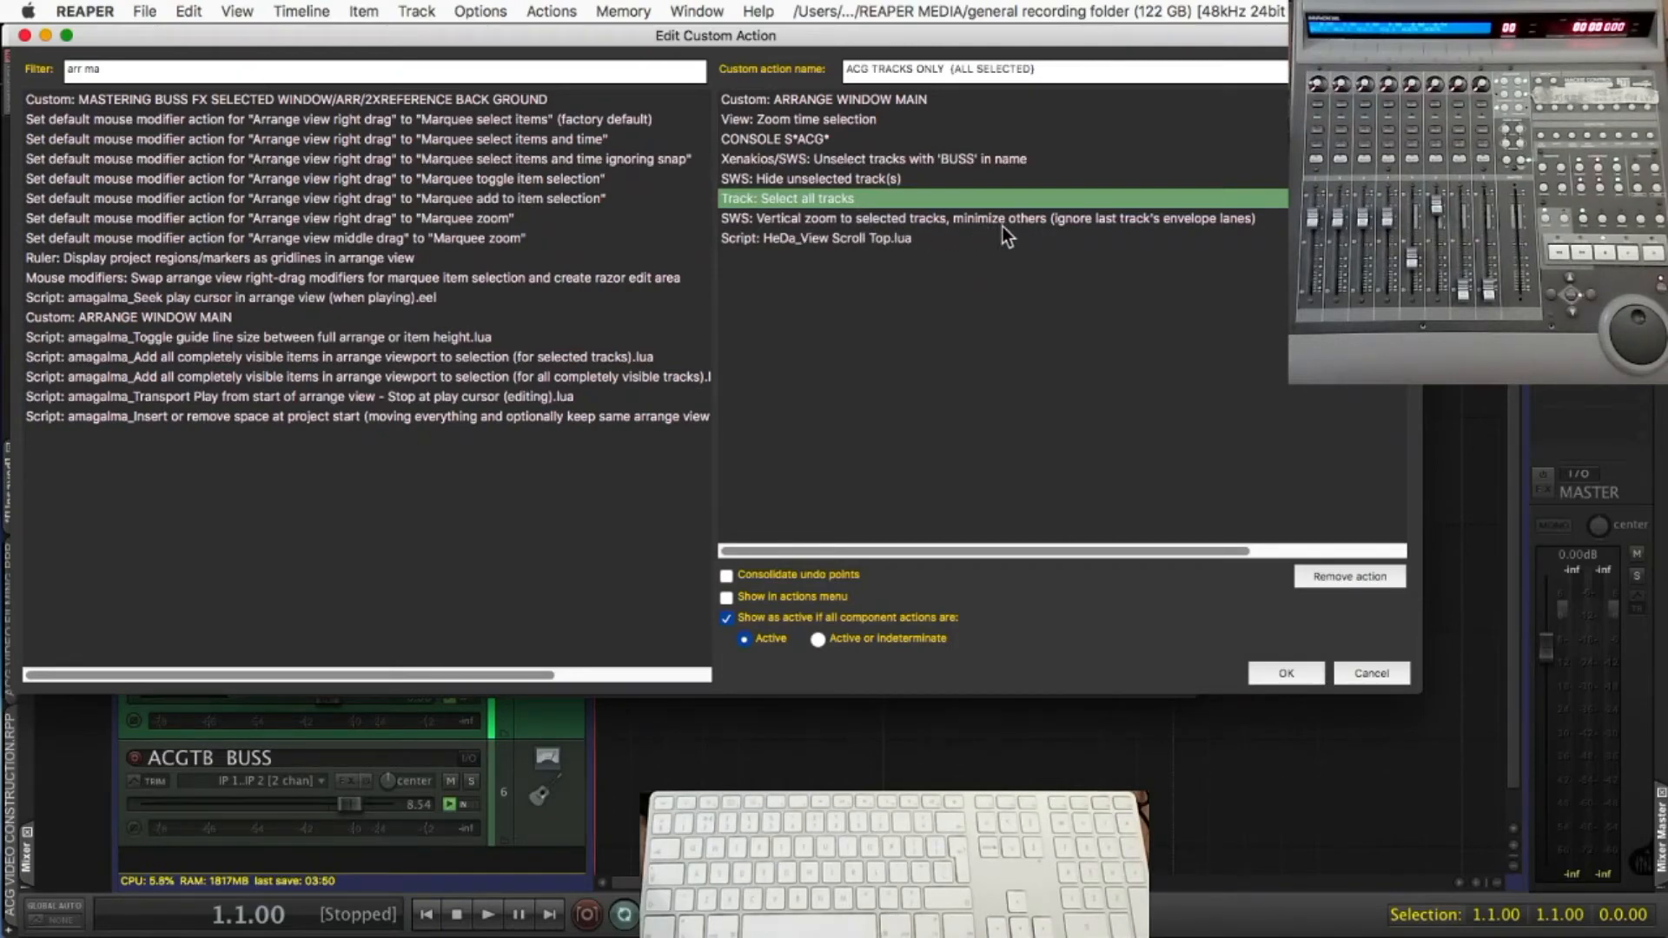
{"action": "left_click", "coordinate": [864, 238]}
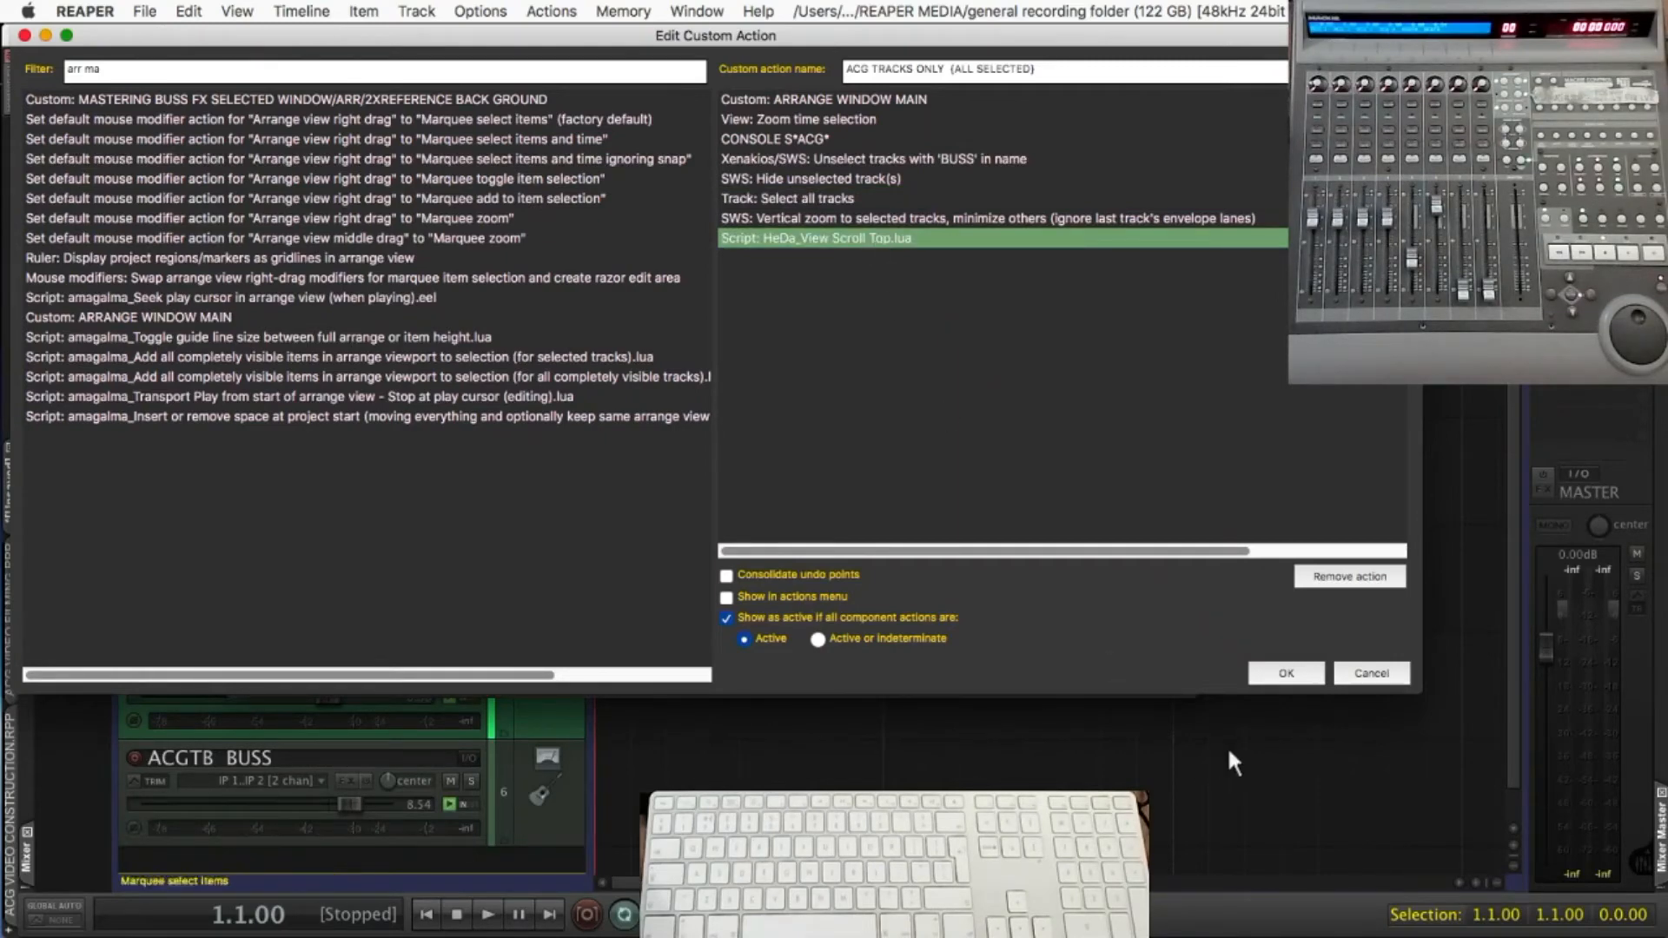
Accept the custom action "ACG TRACKS ONLY {ALL SELECTED}", run it and close the action list
{"action": "left_click", "coordinate": [1256, 676]}
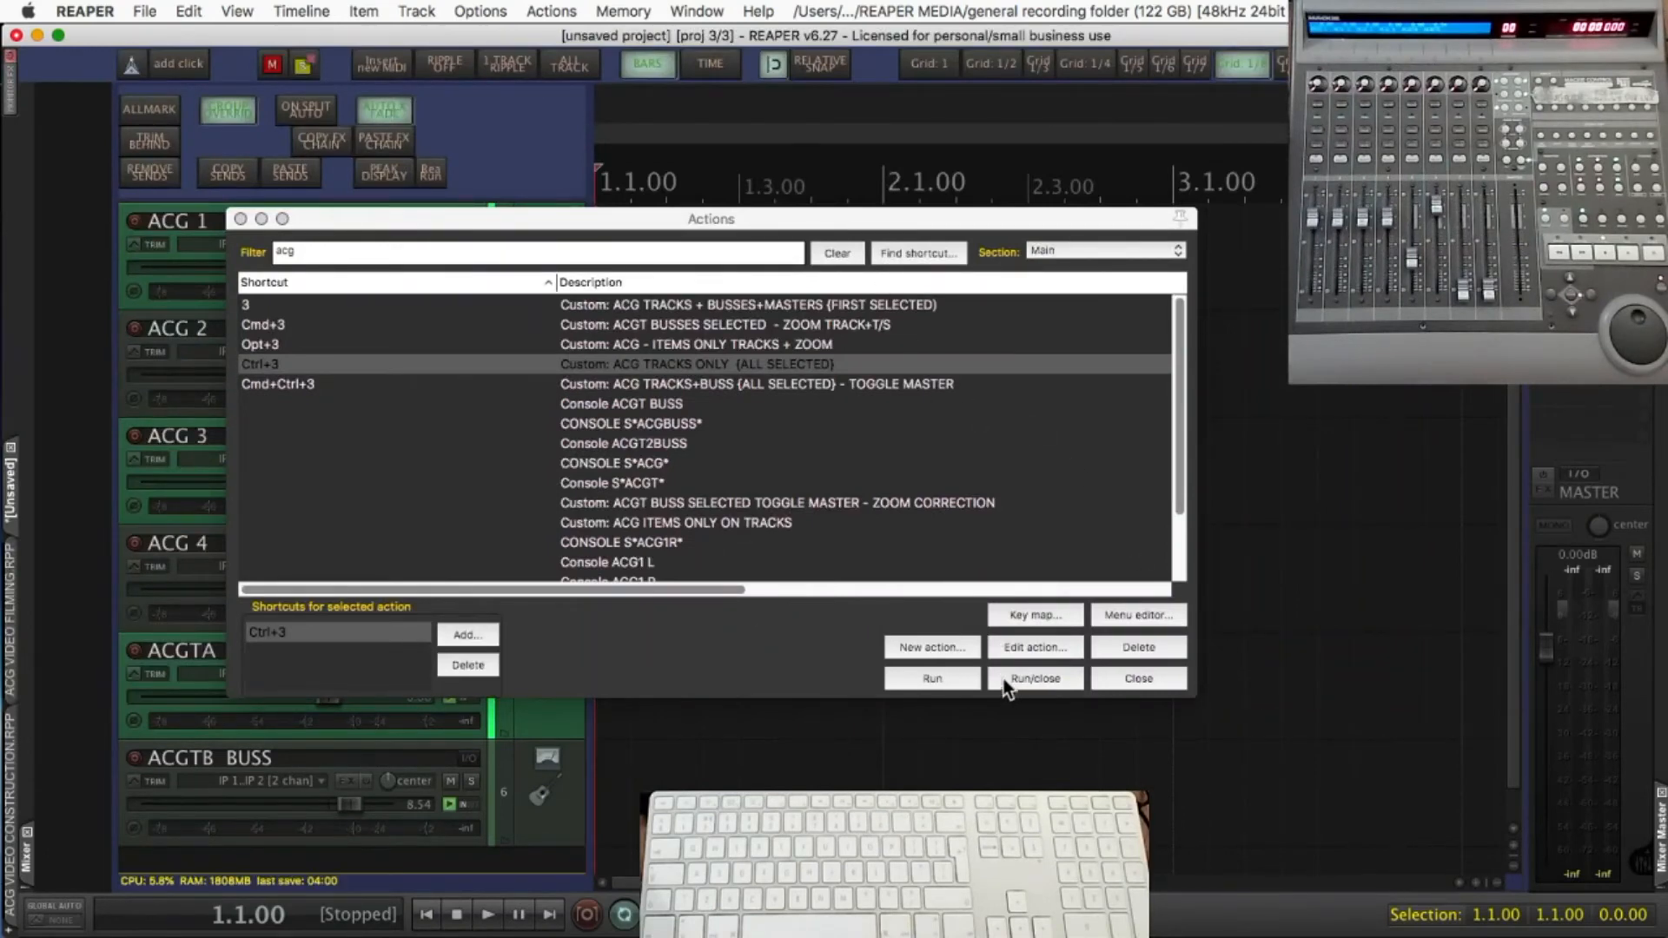
{"action": "left_click", "coordinate": [946, 678]}
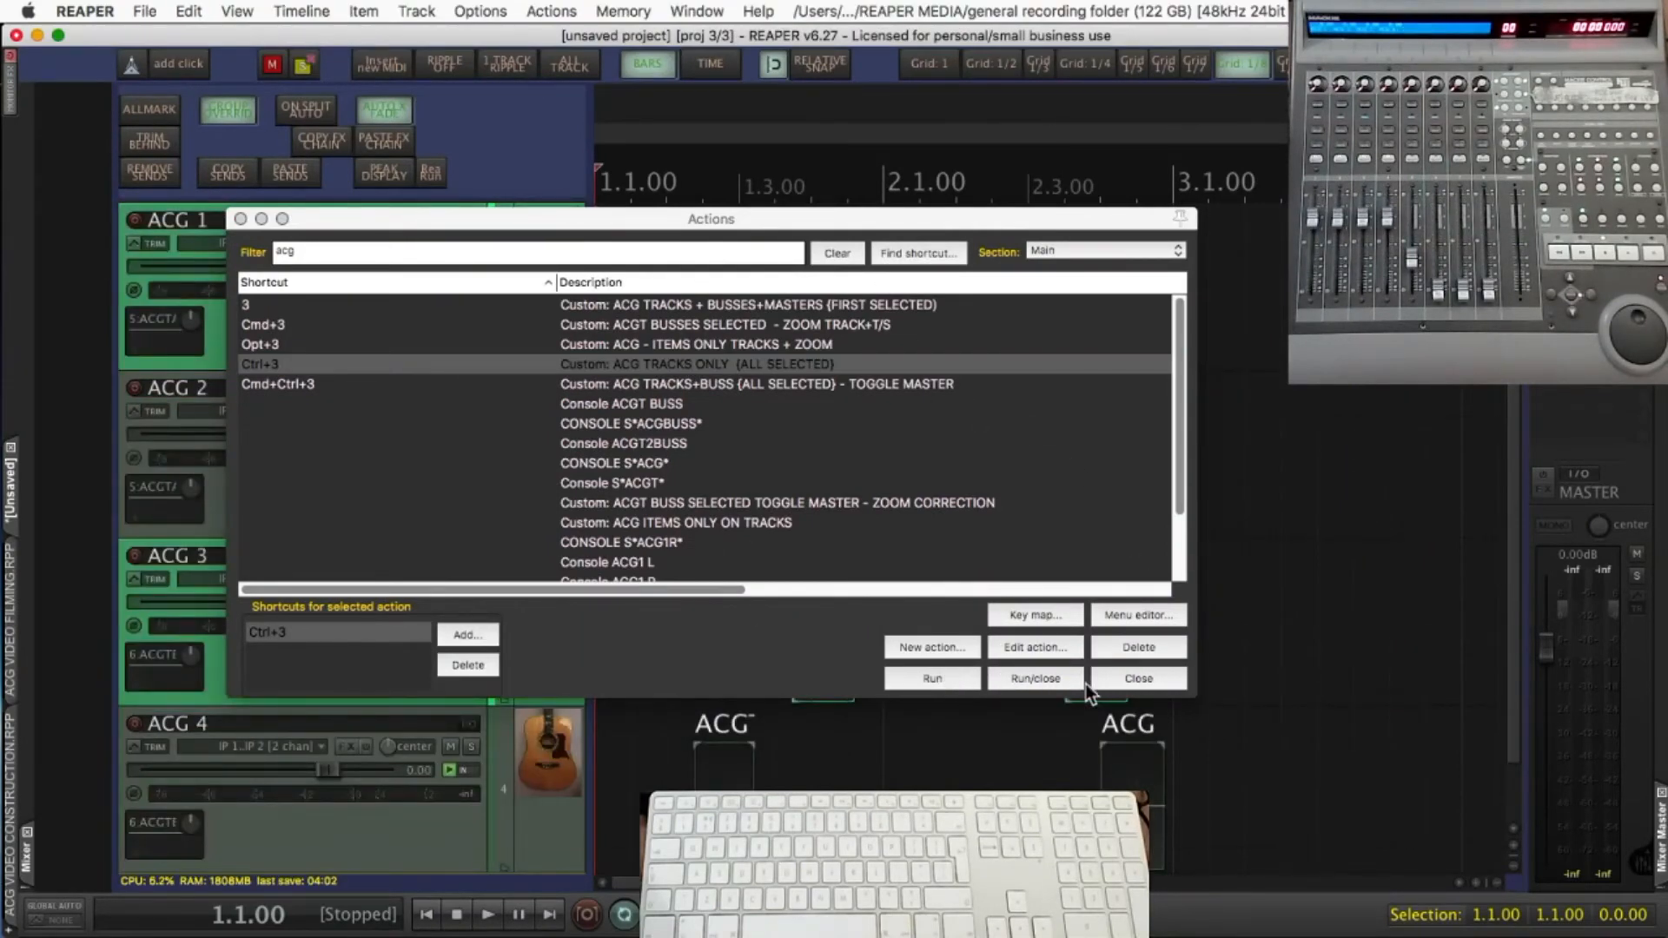
{"action": "left_click", "coordinate": [1119, 678]}
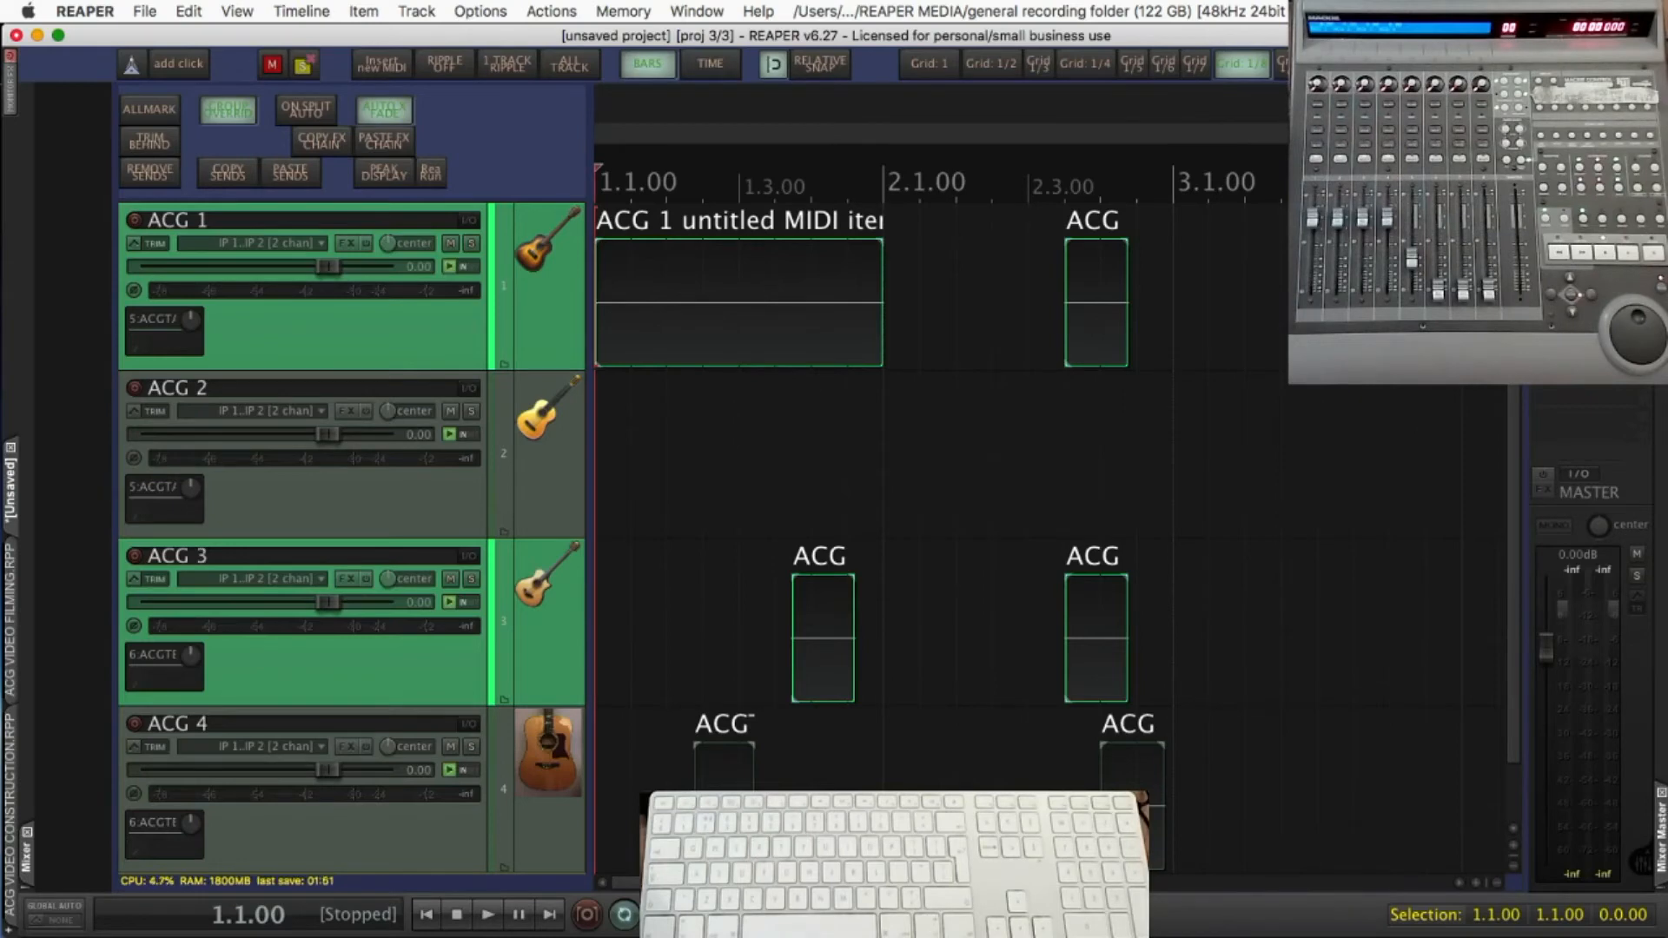
Find the action assigned to Opt+3, "ACG - ITEMS ONLY TRACKS + ZOOM", by its shortcut and open it for editing
{"action": "key", "text": "shift+slash"}
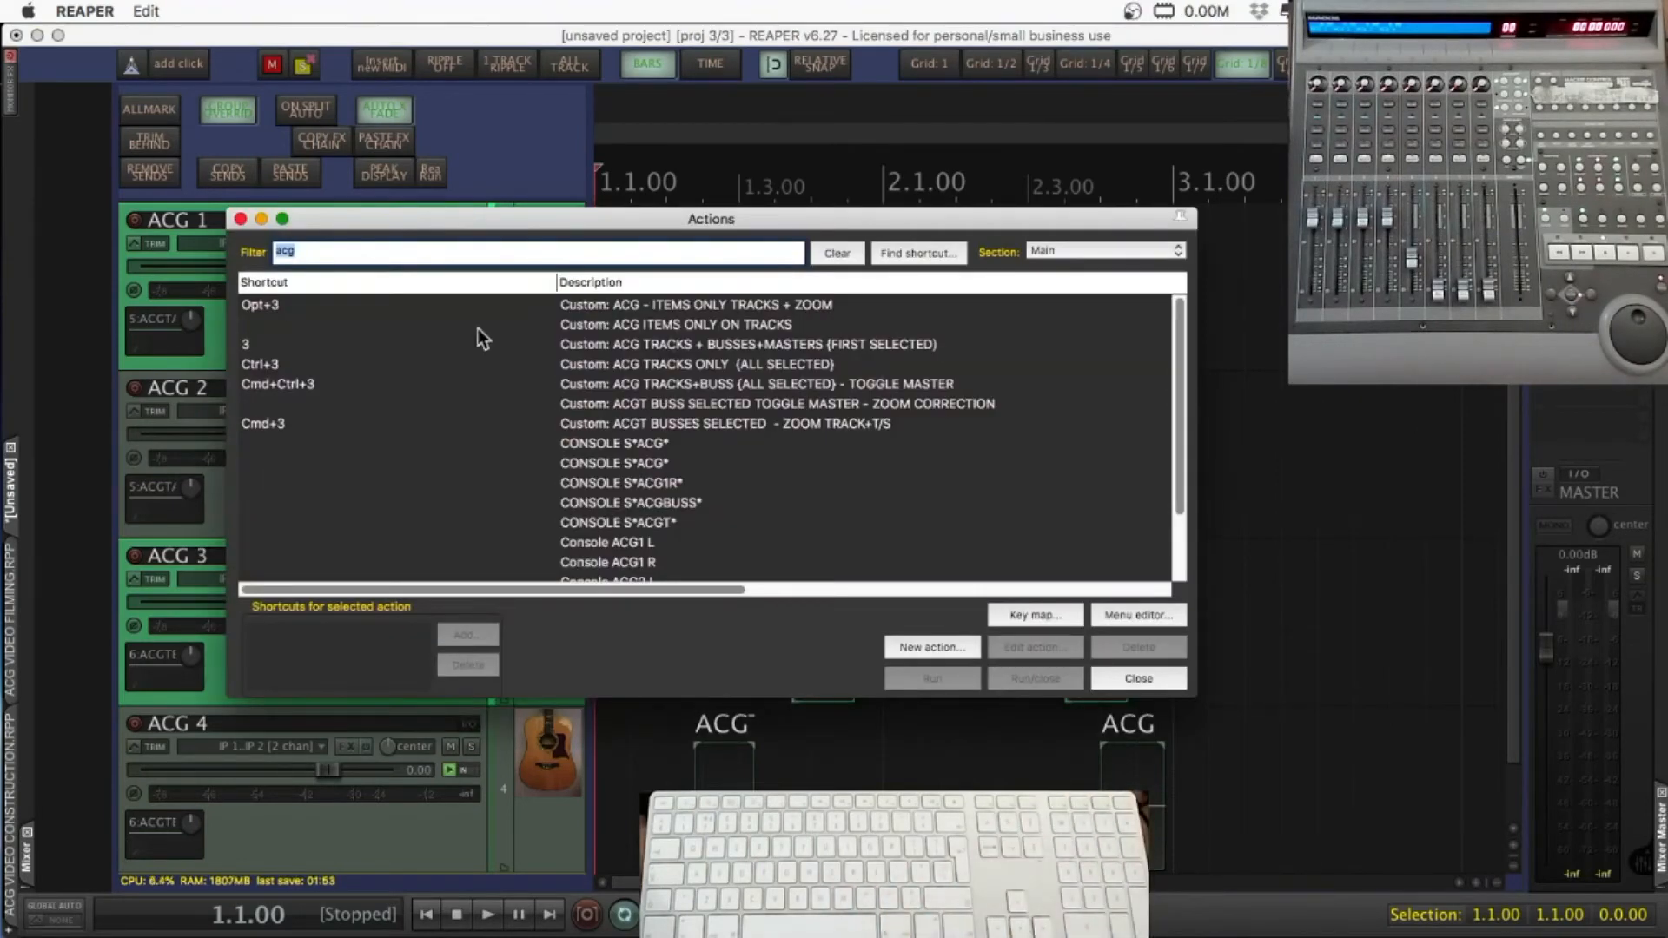
{"action": "left_click", "coordinate": [910, 650]}
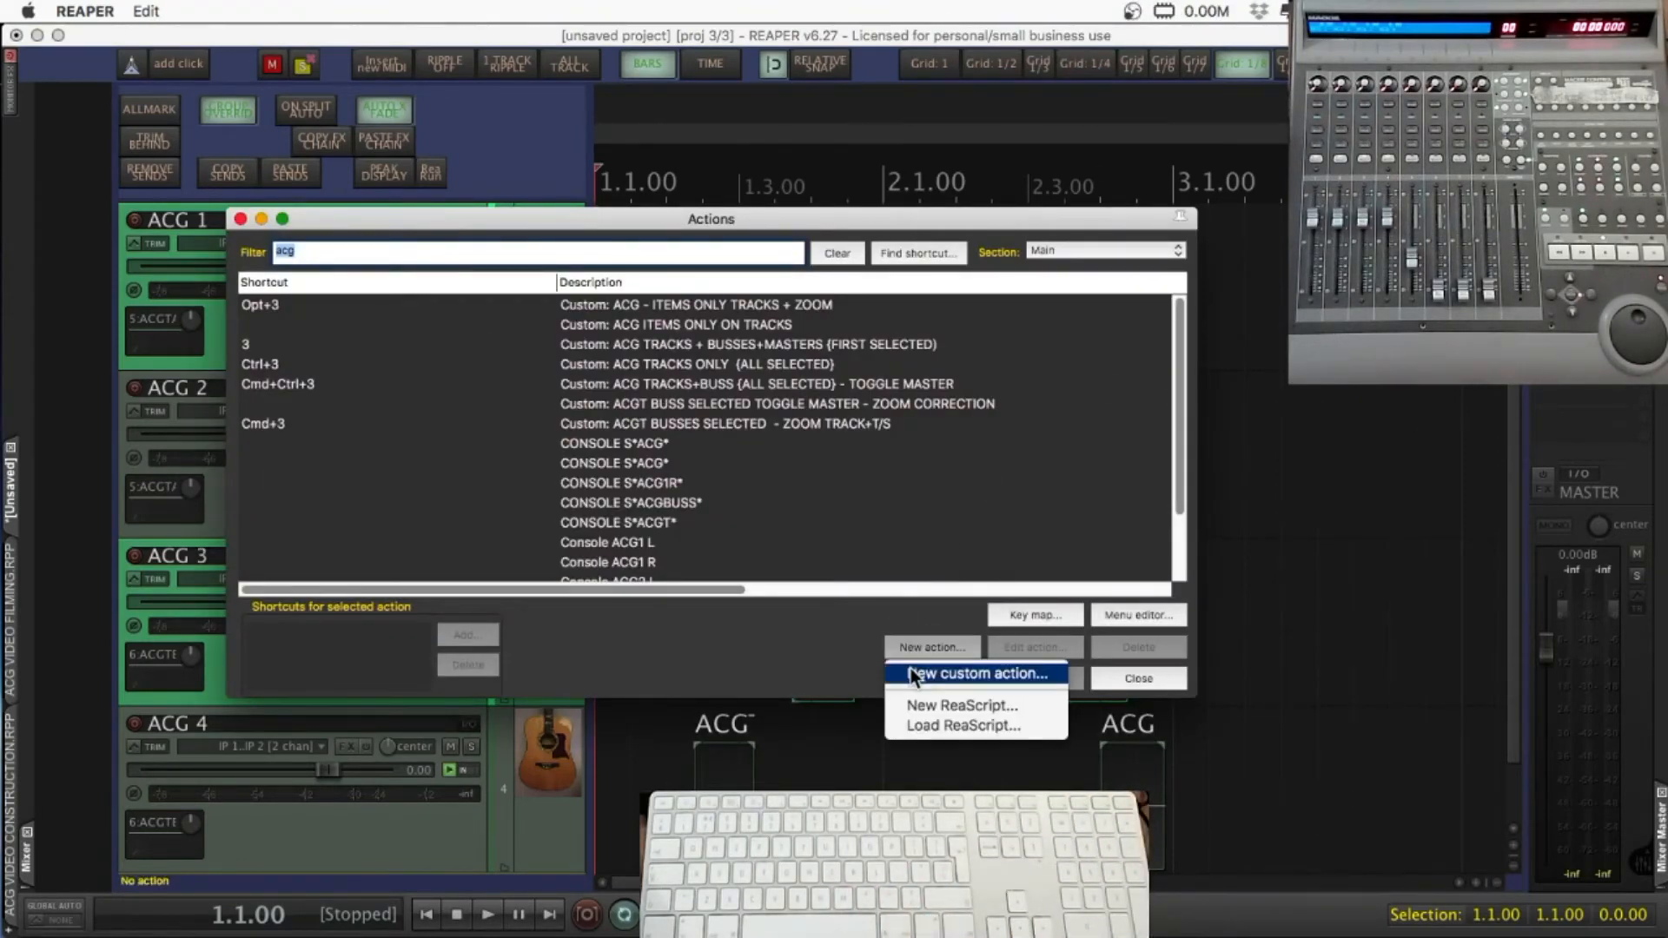
{"action": "left_click", "coordinate": [900, 252]}
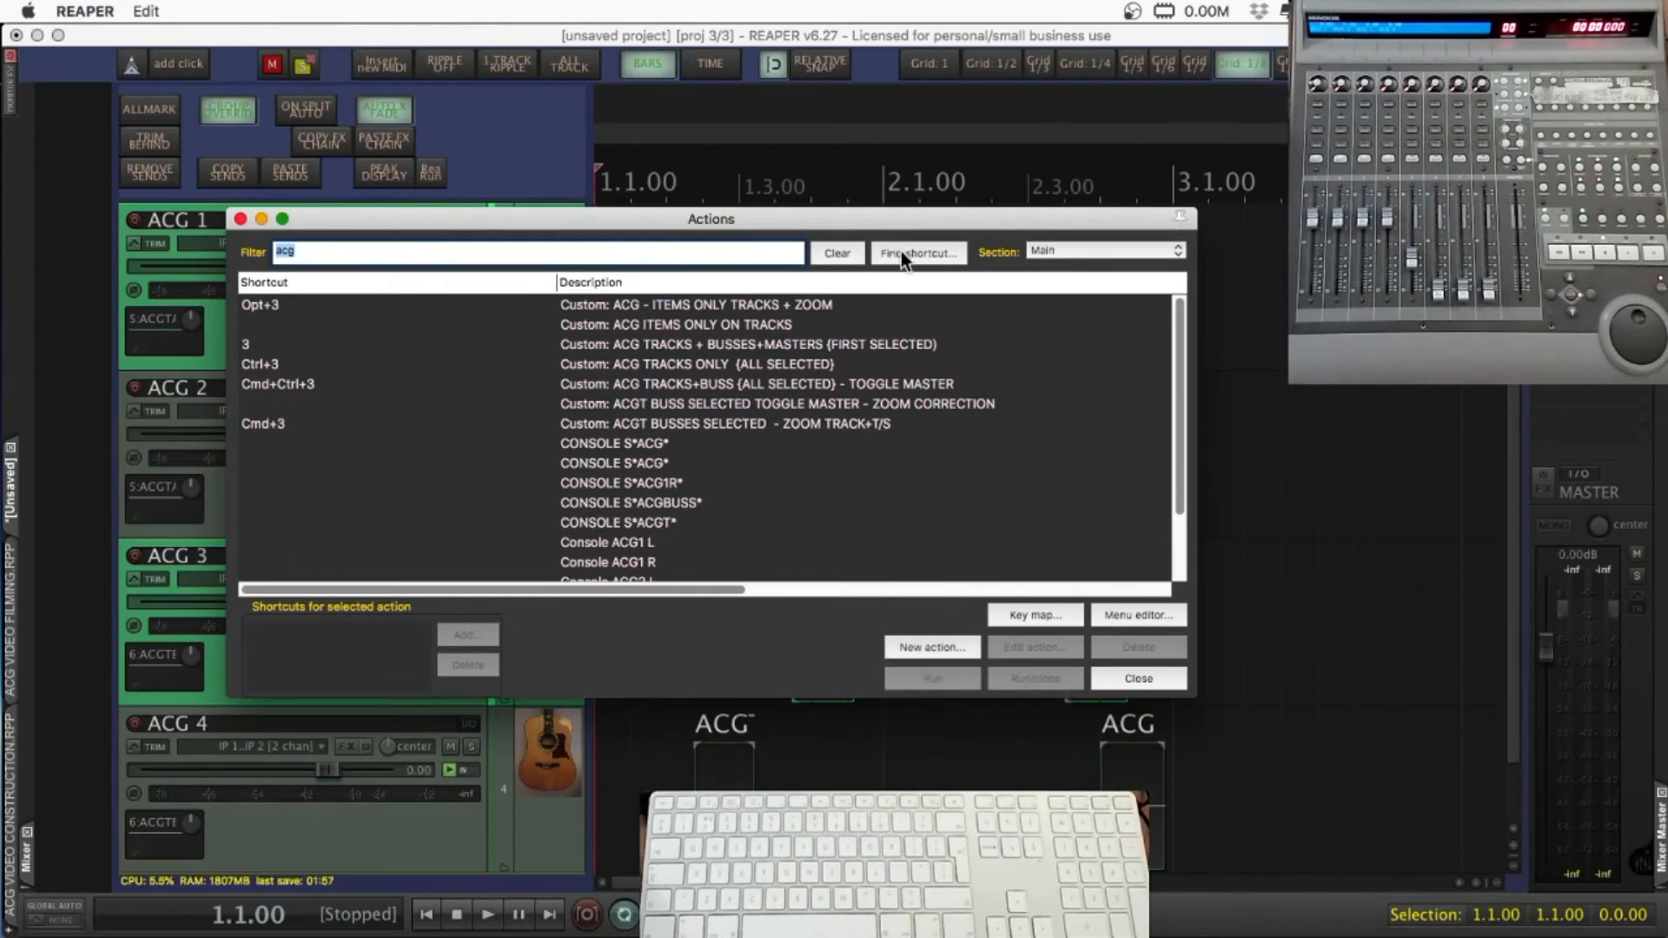
{"action": "left_click", "coordinate": [900, 252]}
{"action": "key", "text": "alt+3"}
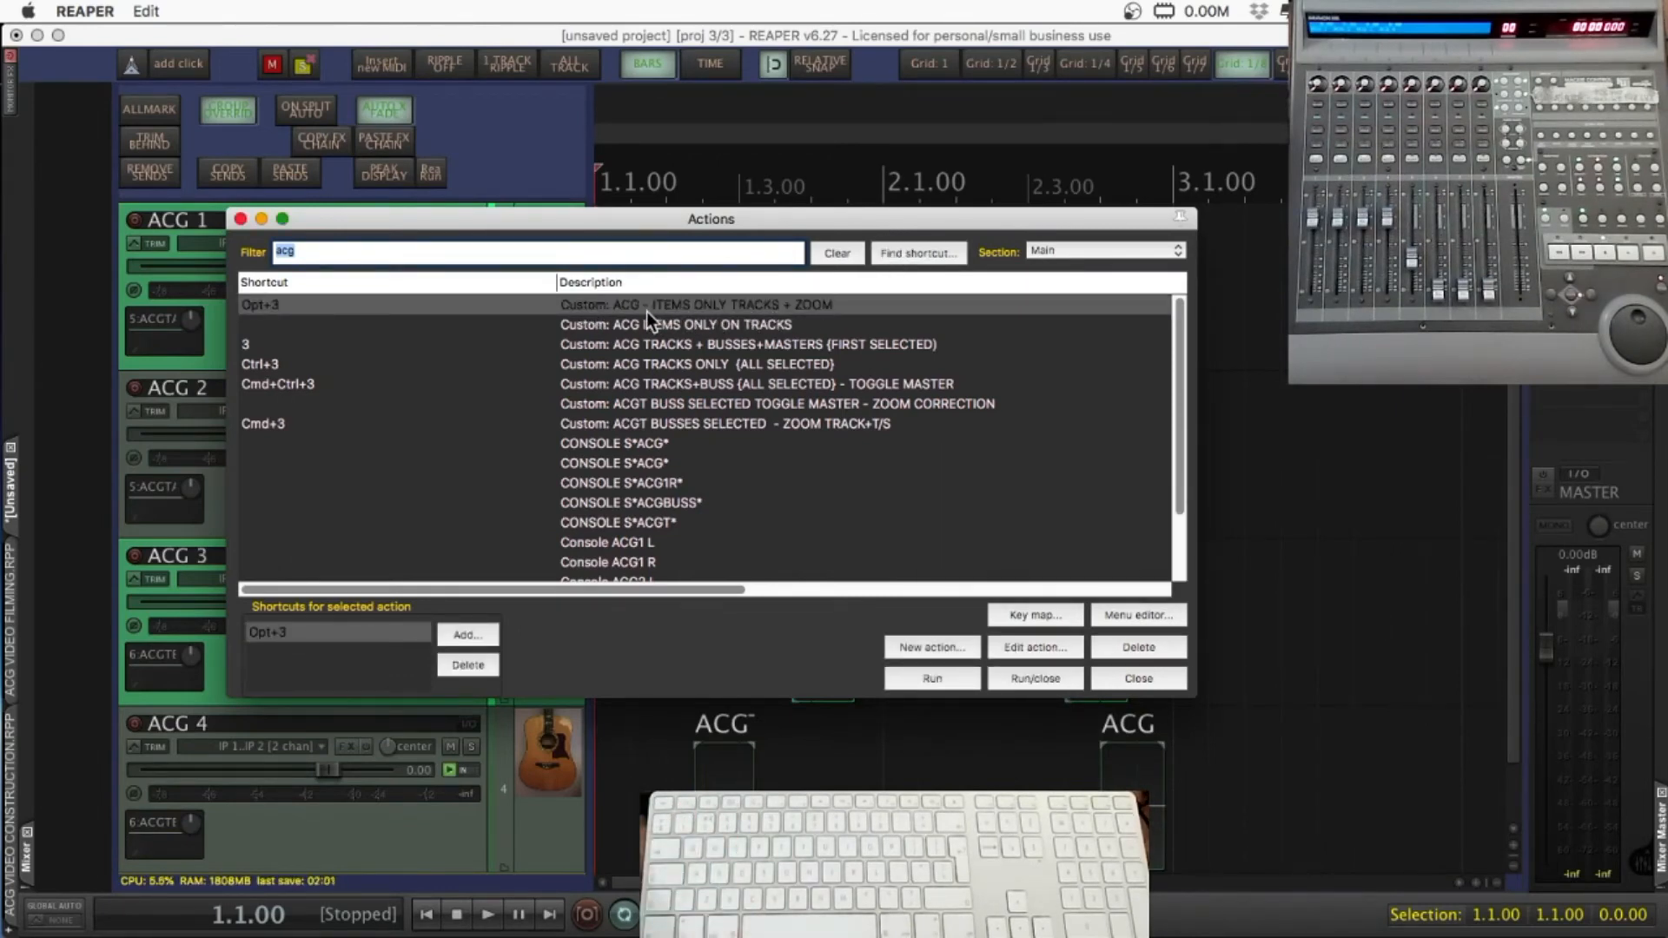
{"action": "left_click", "coordinate": [1009, 645]}
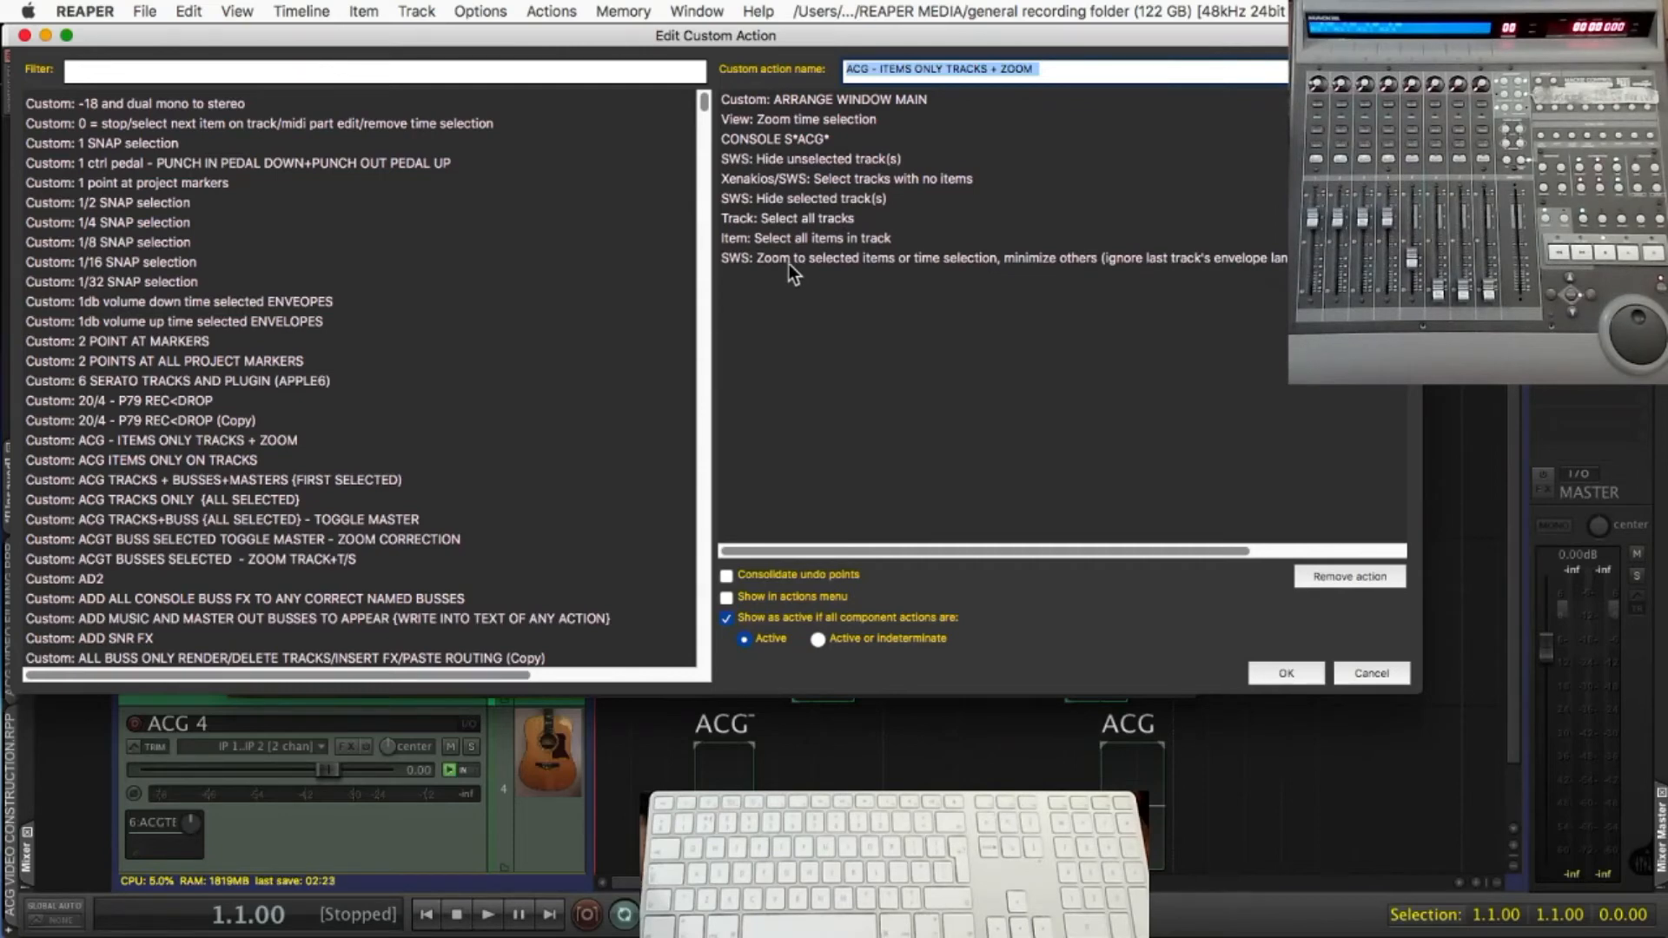
Close the custom action editor and action list, and run "ACG - ITEMS ONLY TRACKS + ZOOM" with its Opt+3 shortcut
{"action": "left_click", "coordinate": [1293, 672]}
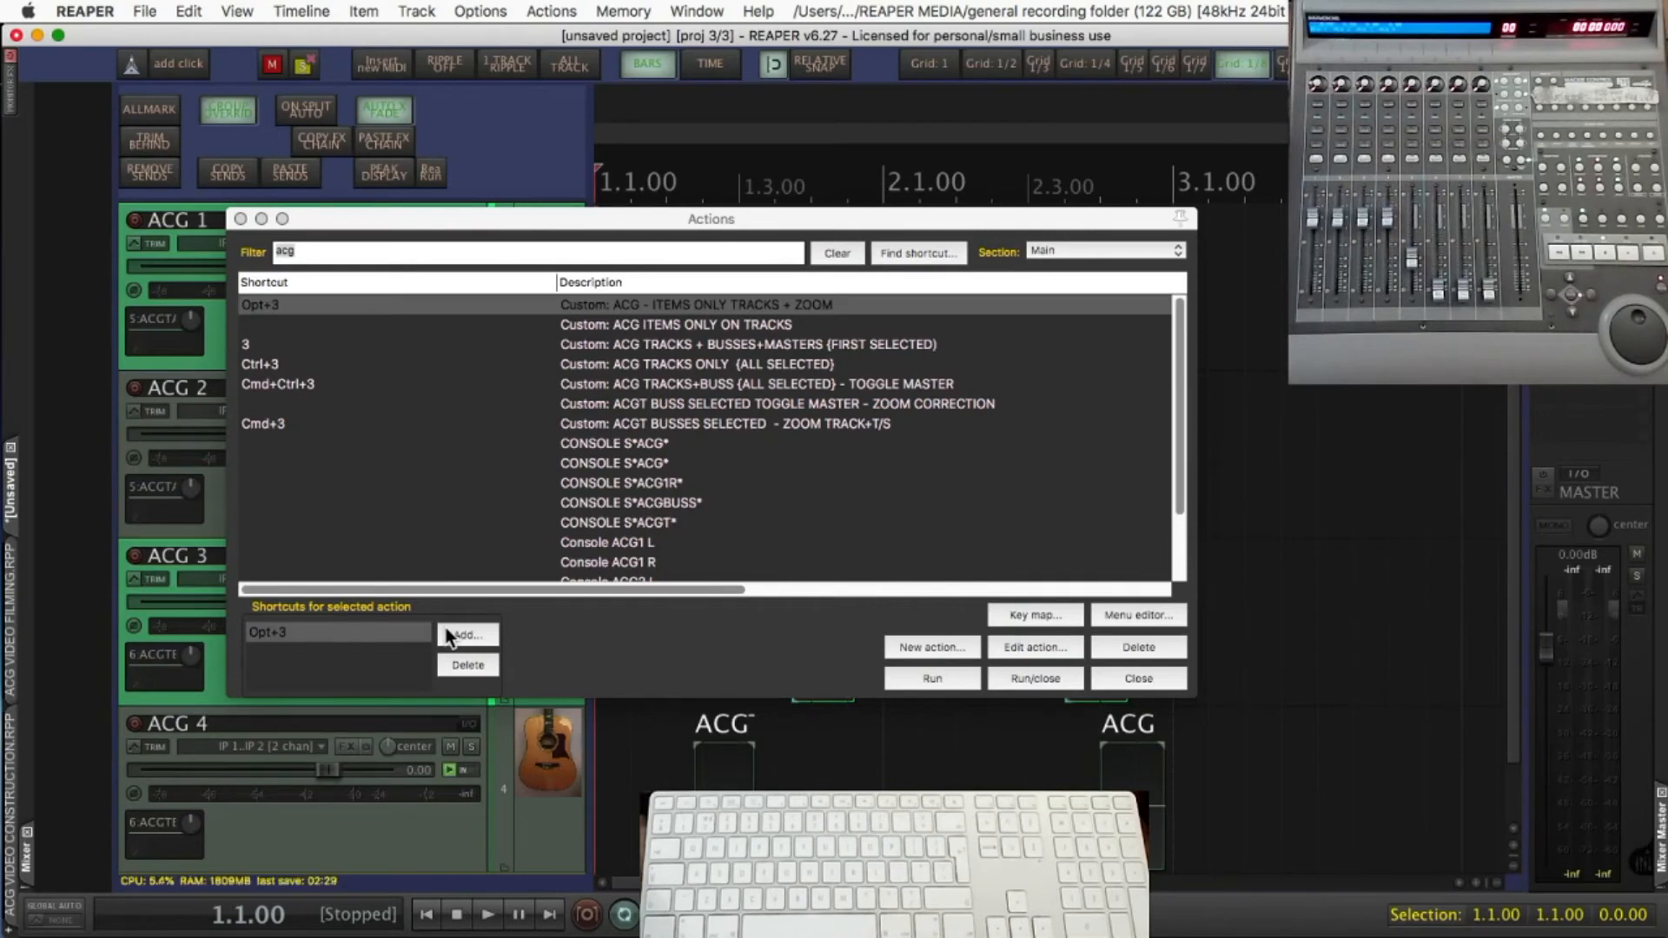
{"action": "left_click", "coordinate": [1138, 679]}
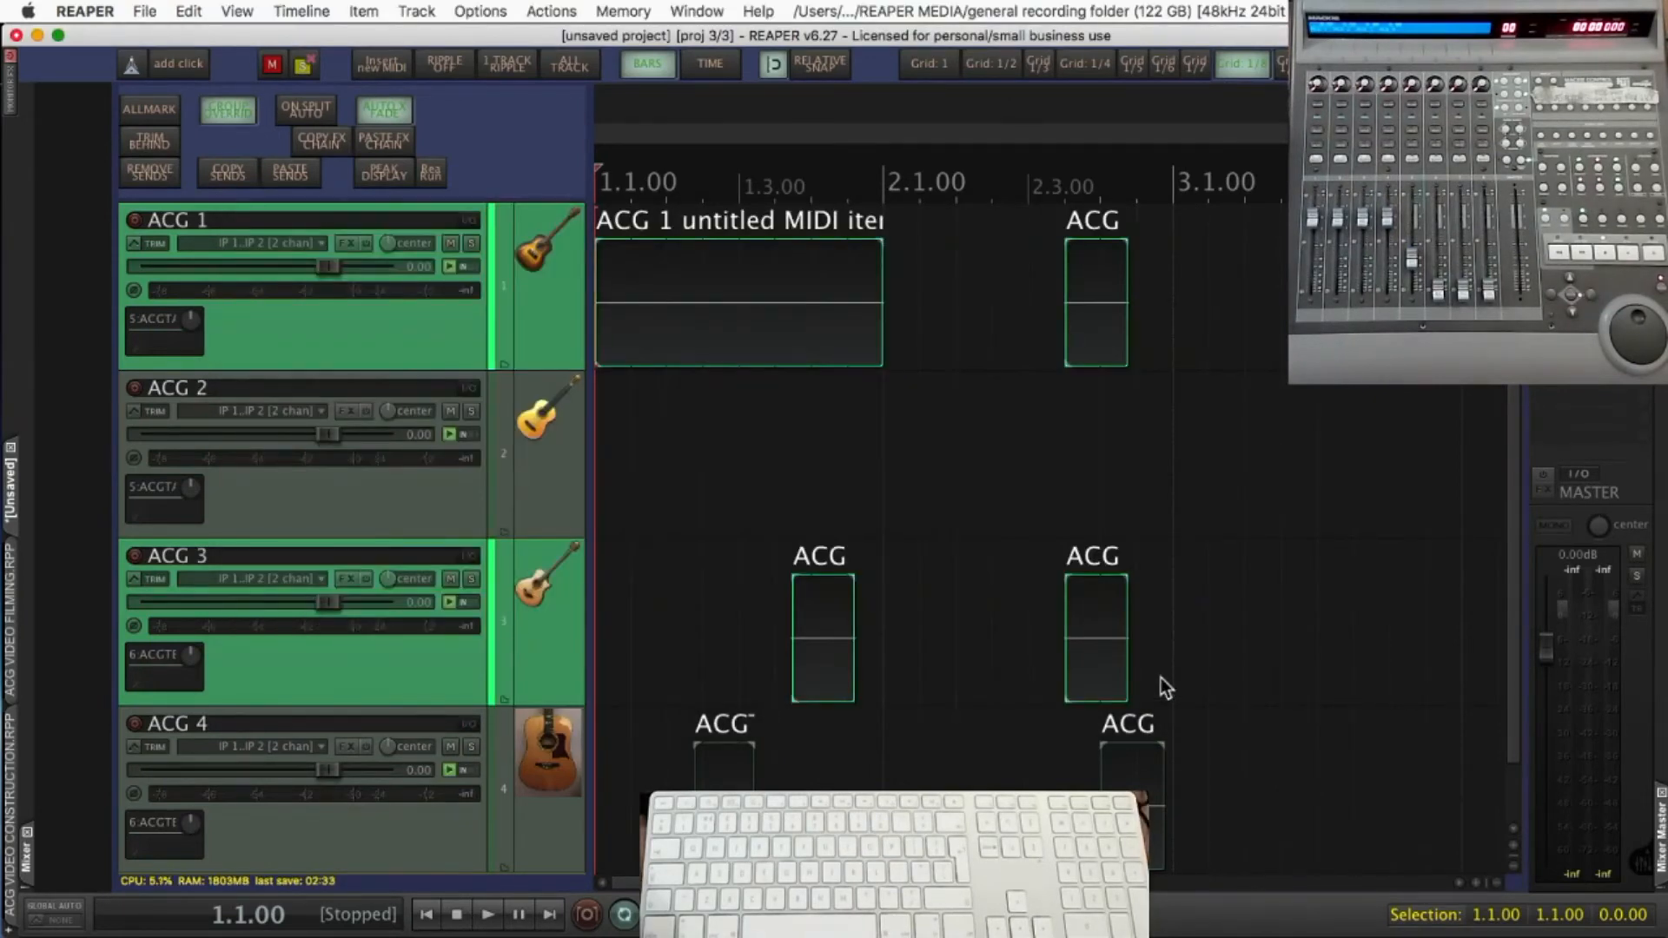
{"action": "key", "text": "alt+3"}
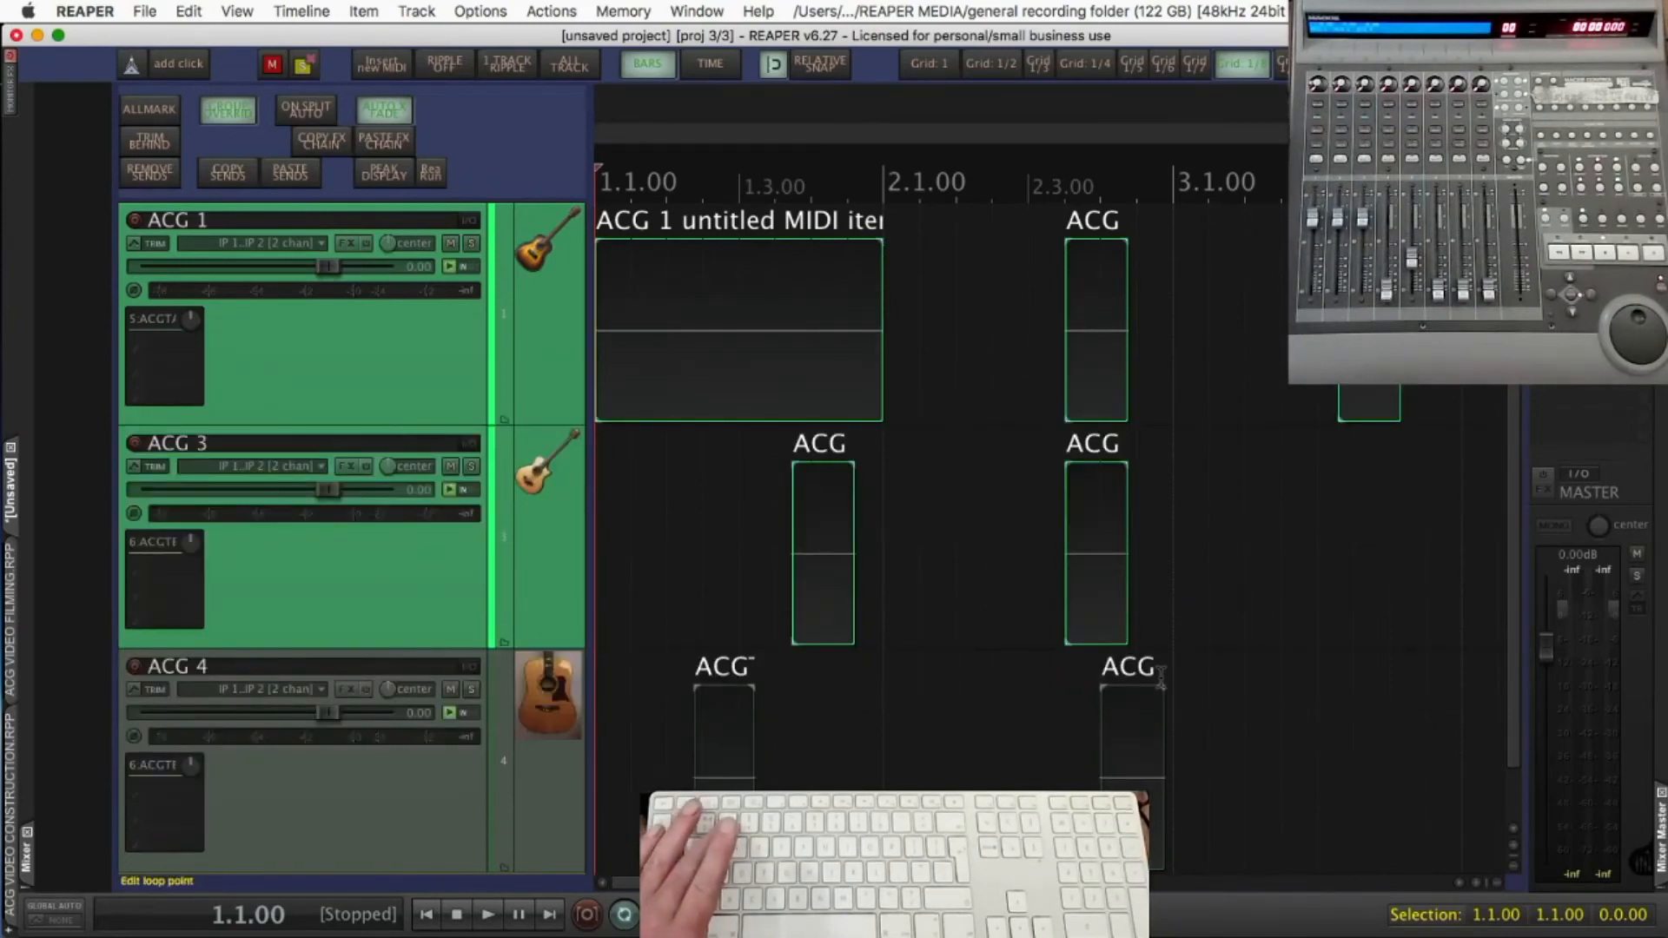
Test the items-only zoom from a zoomed-out arrange view and with a time selection from 1.2.53 to 1.4.72
{"action": "key", "text": "Down"}
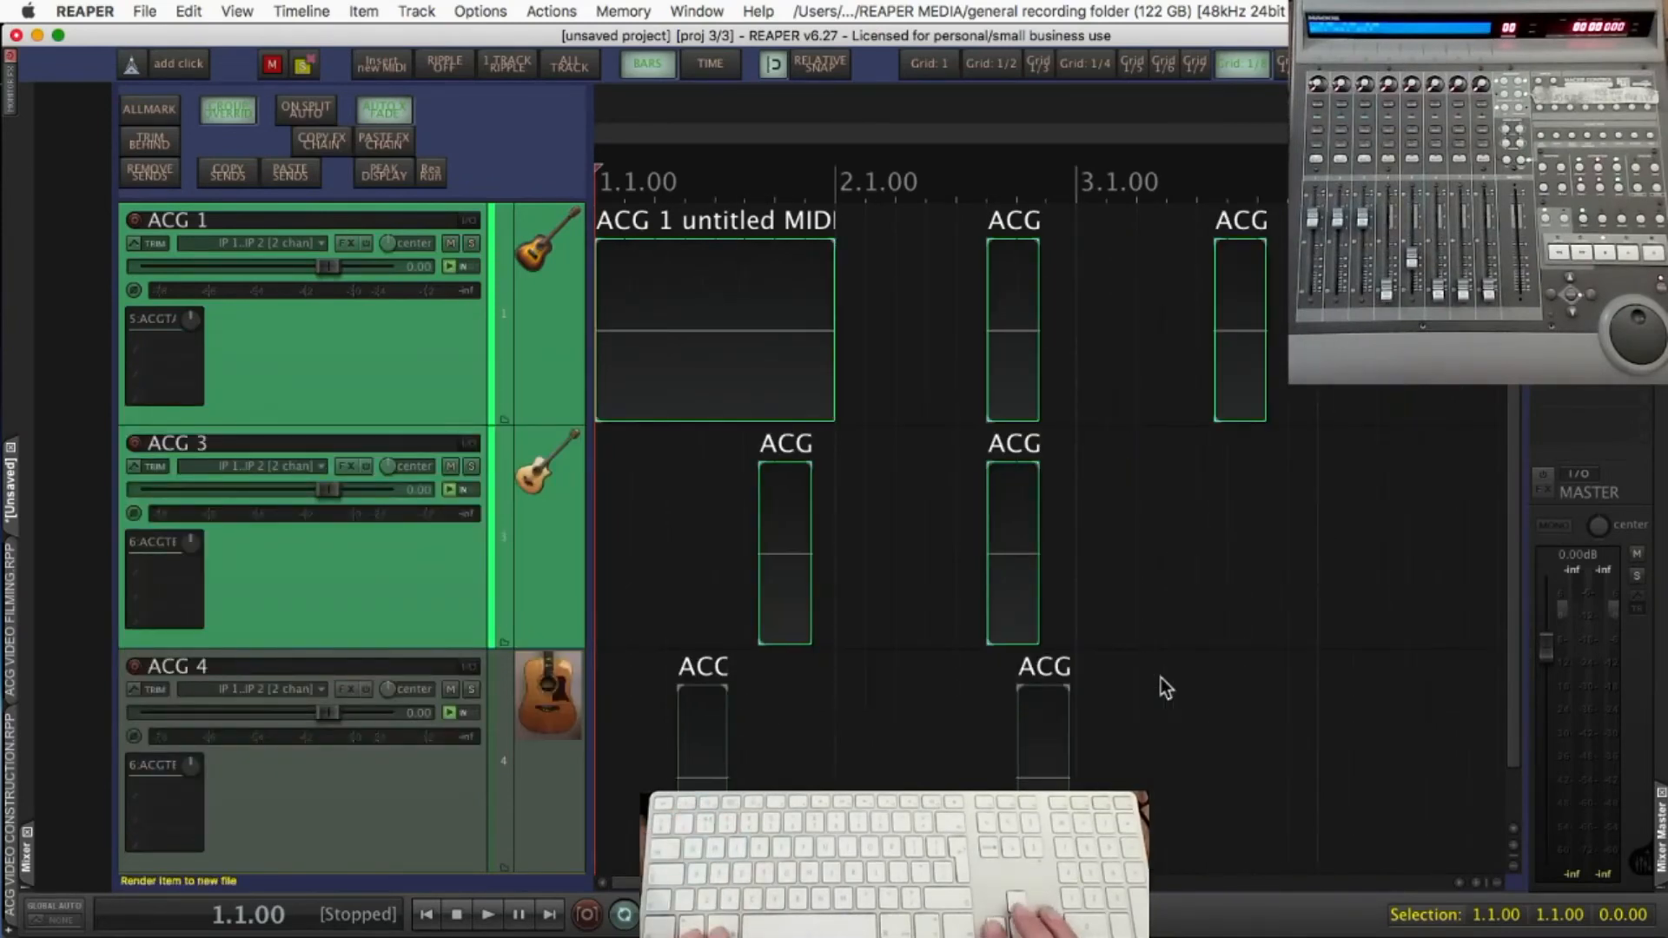
{"action": "key", "text": "Down"}
{"action": "key", "text": "Down"}
{"action": "key", "text": "Down"}
{"action": "key", "text": "Down"}
{"action": "key", "text": "Down"}
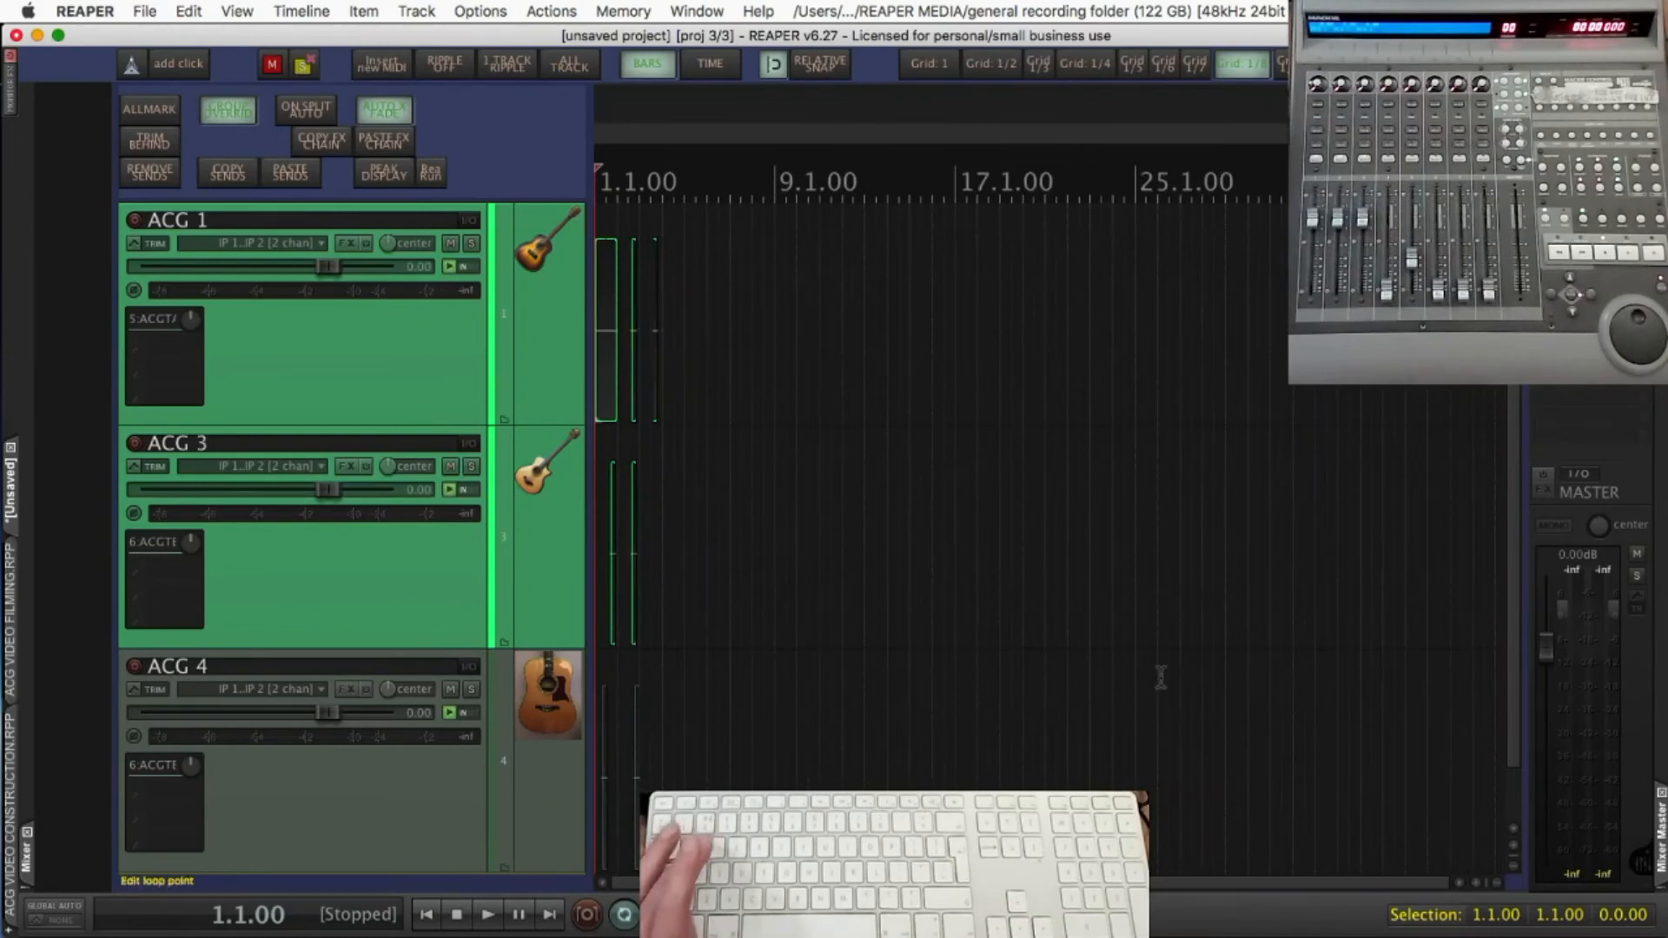
{"action": "key", "text": "1"}
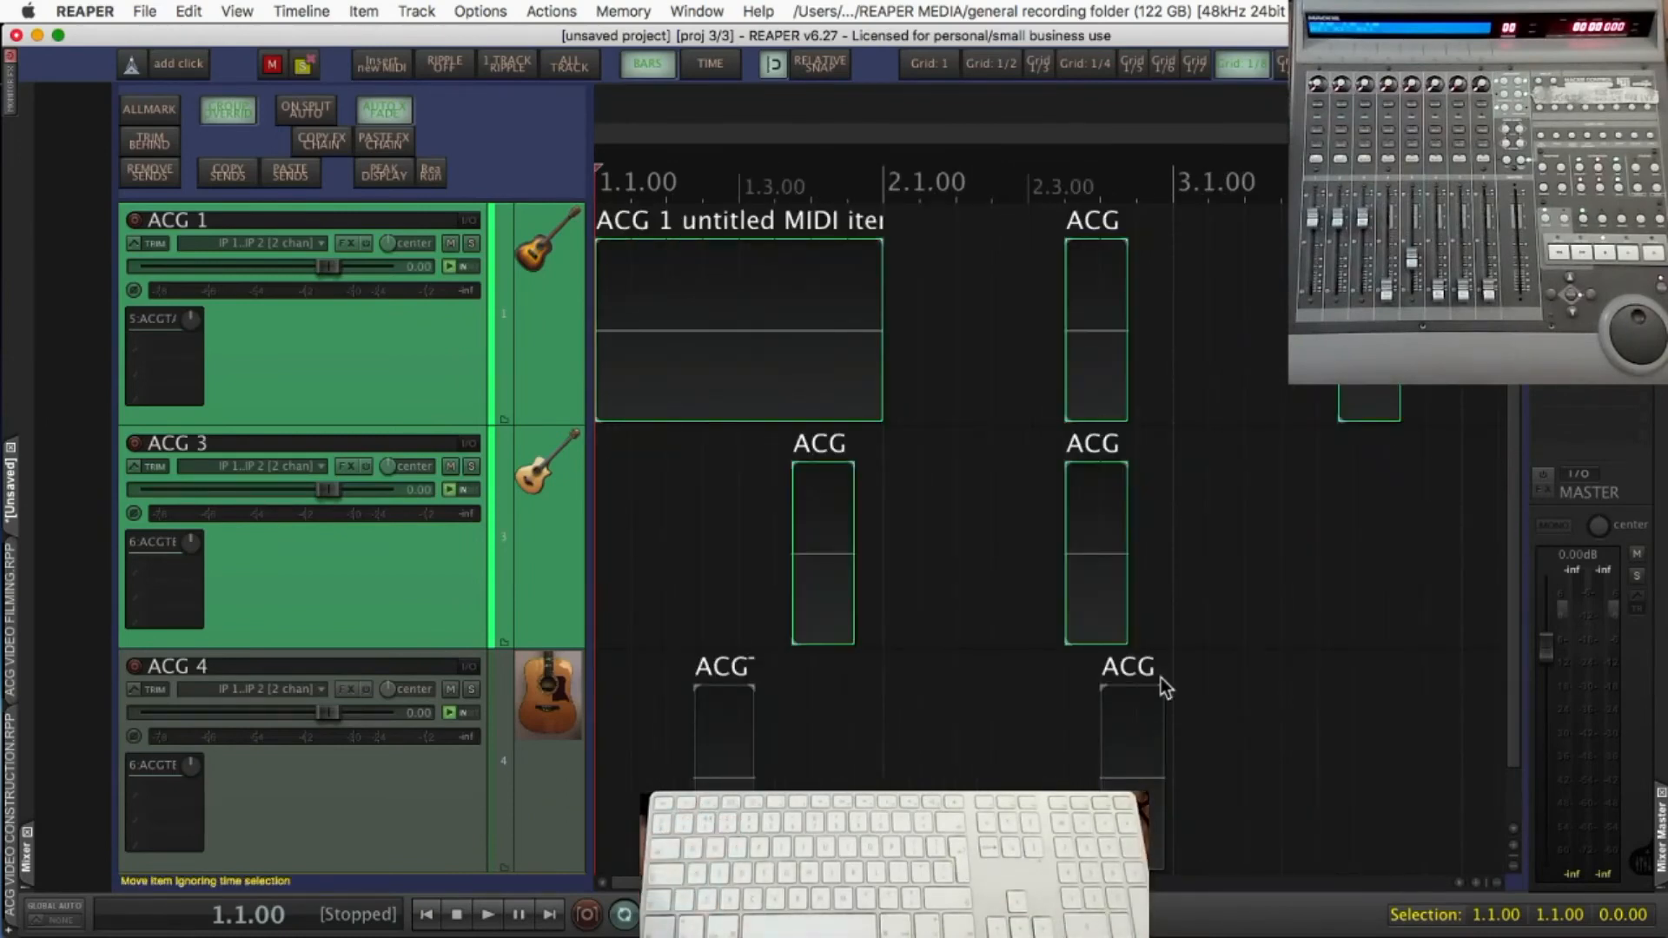
{"action": "left_click_drag", "start_coordinate": [706, 182], "coordinate": [862, 184]}
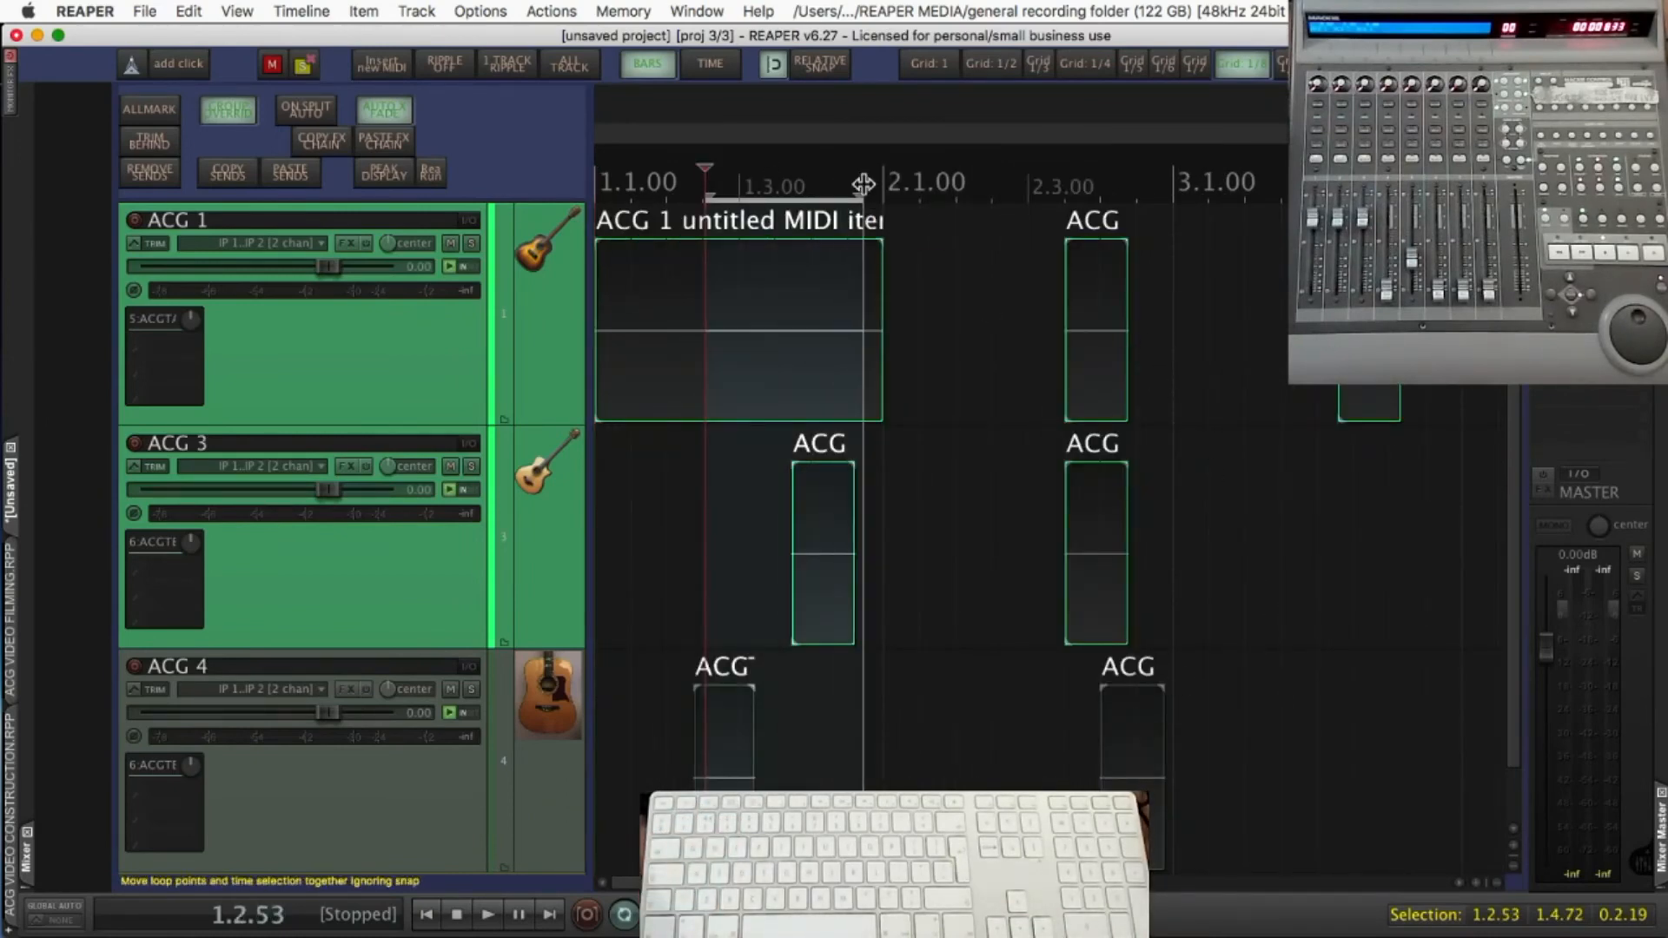
{"action": "key", "text": "2"}
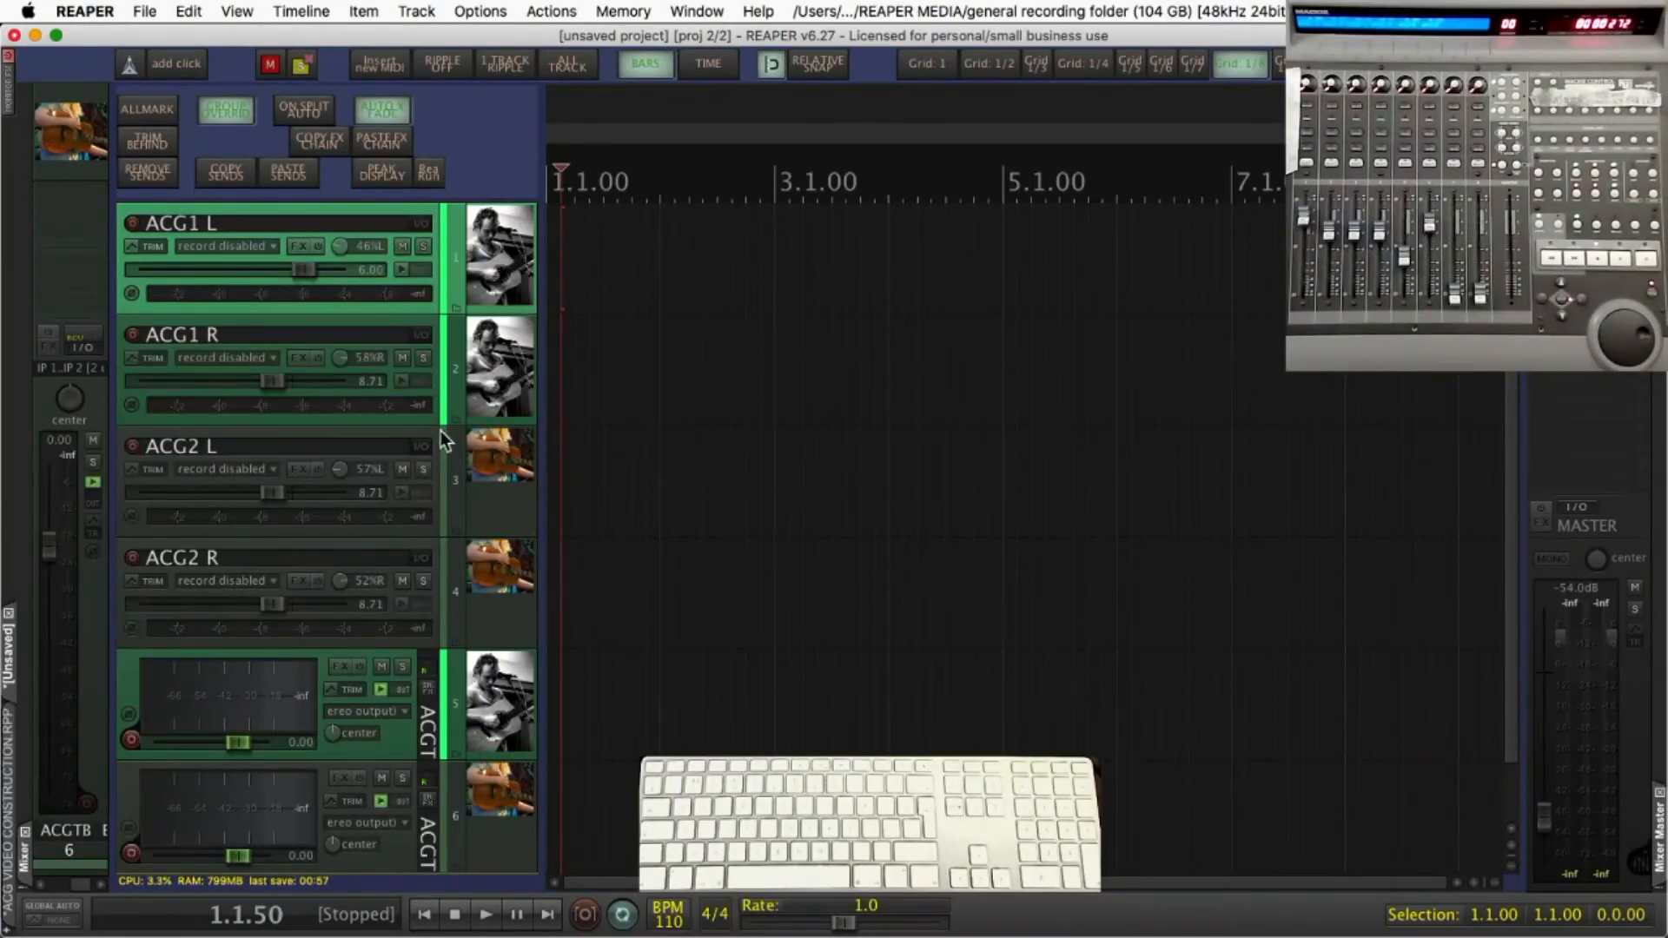
Look through the Track Panel layout options for the ACG guitar tracks and leave the layout as it is
{"action": "left_click", "coordinate": [506, 608], "text": "shift"}
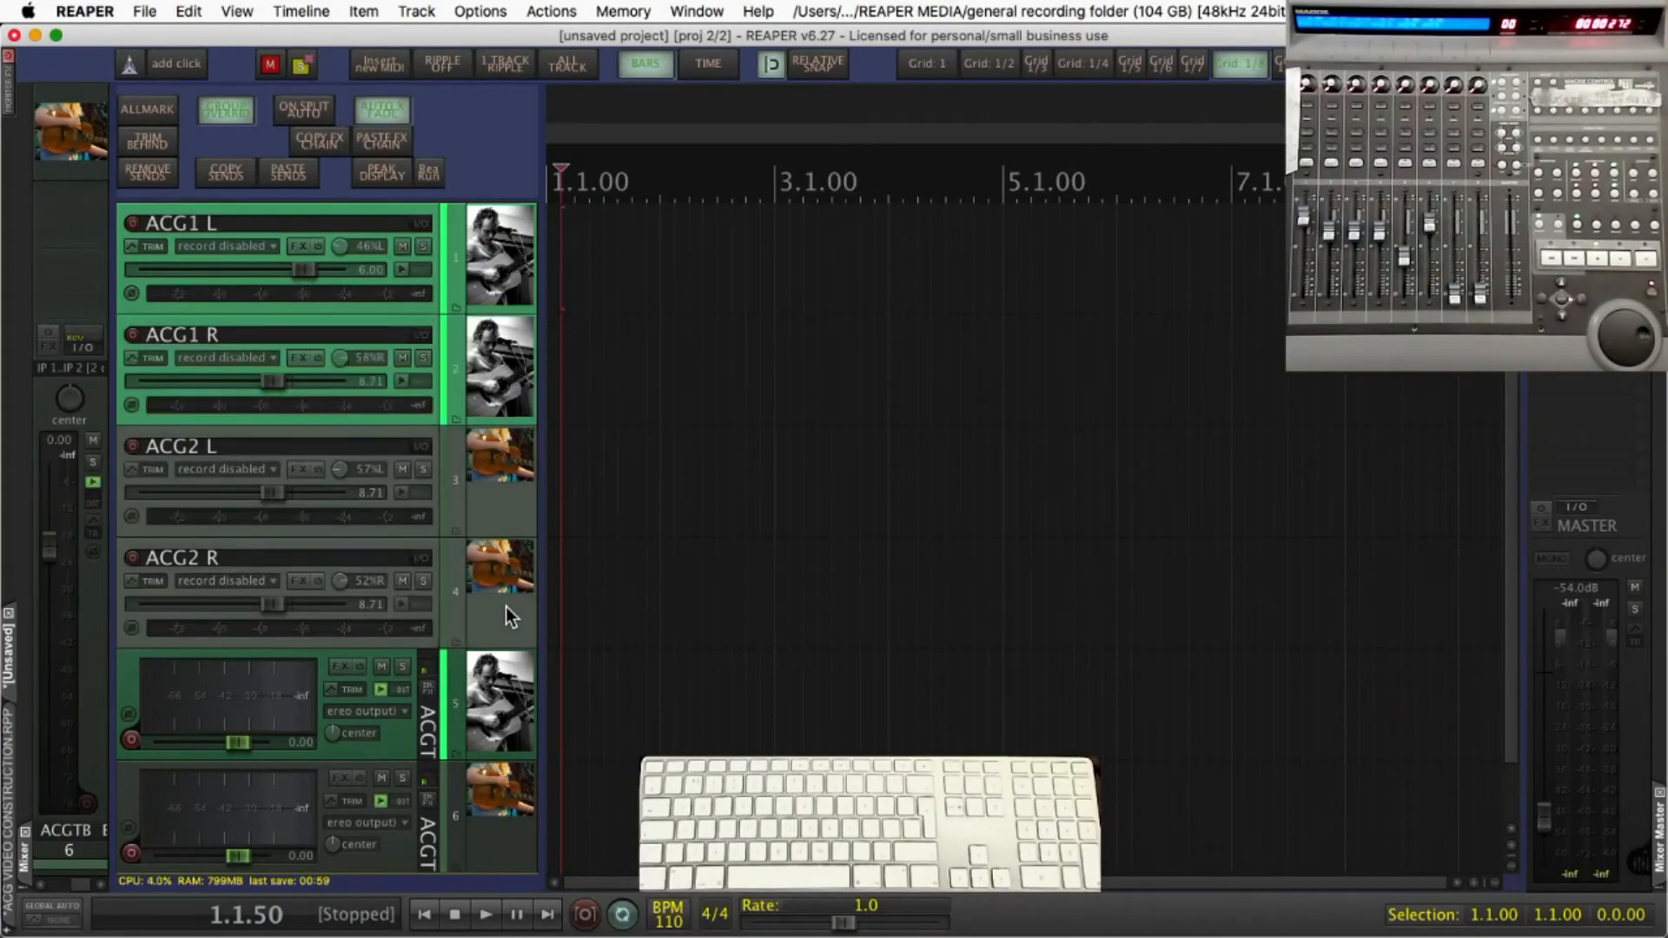
{"action": "right_click", "coordinate": [506, 615]}
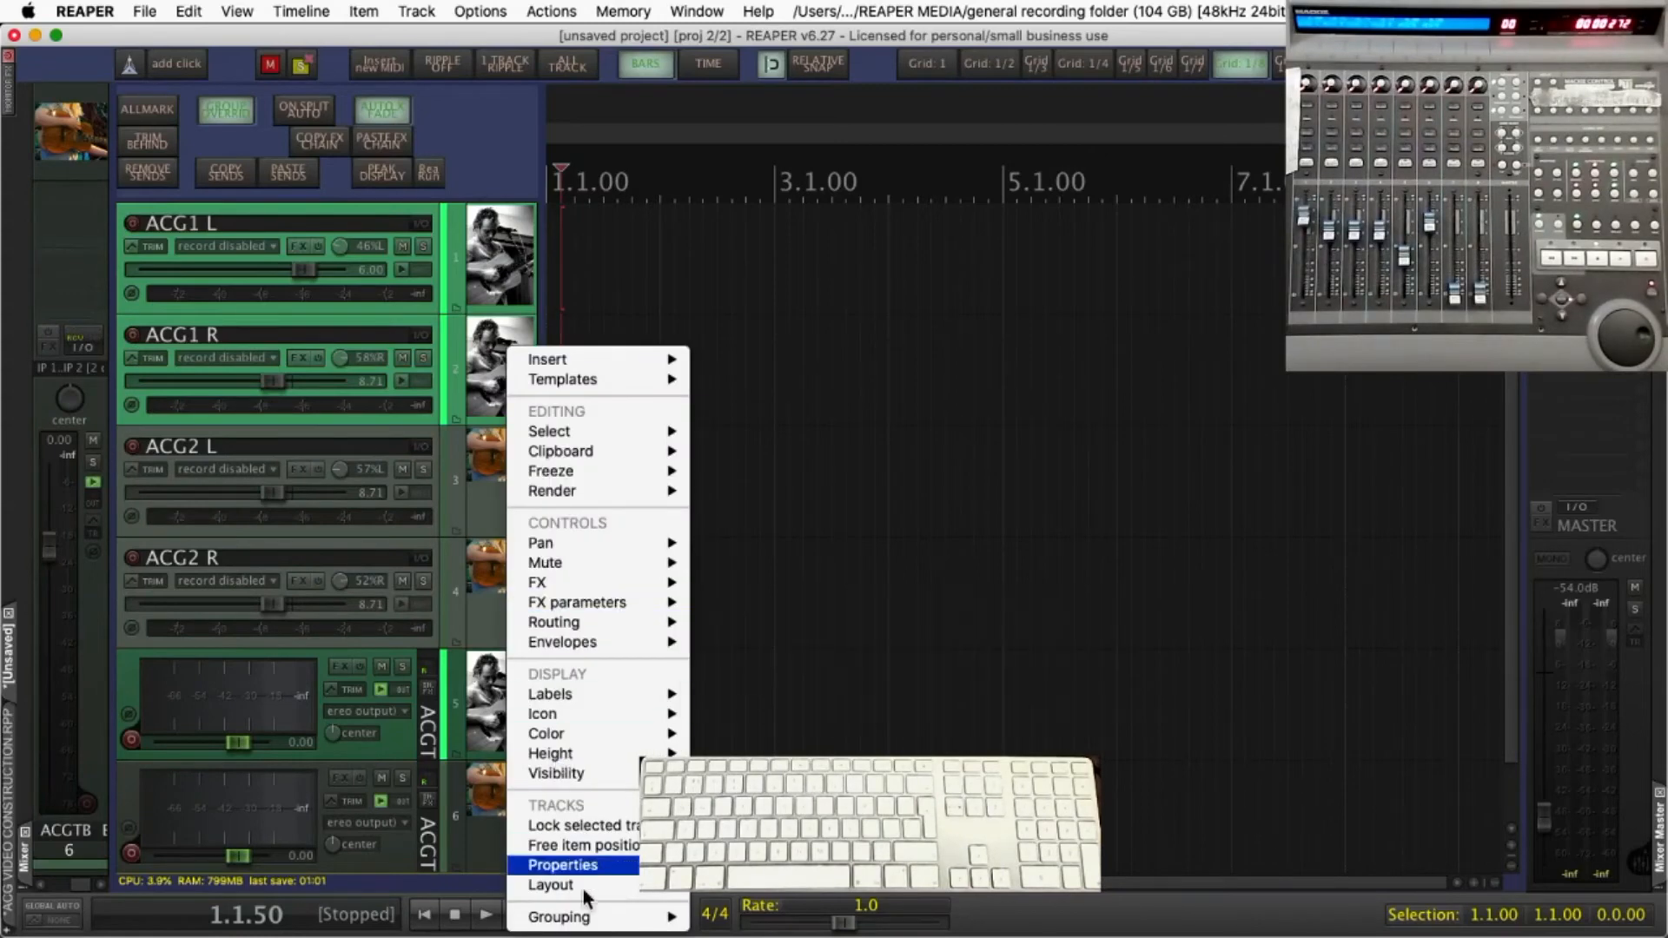
{"action": "mouse_move", "coordinate": [602, 893]}
{"action": "mouse_move", "coordinate": [752, 919]}
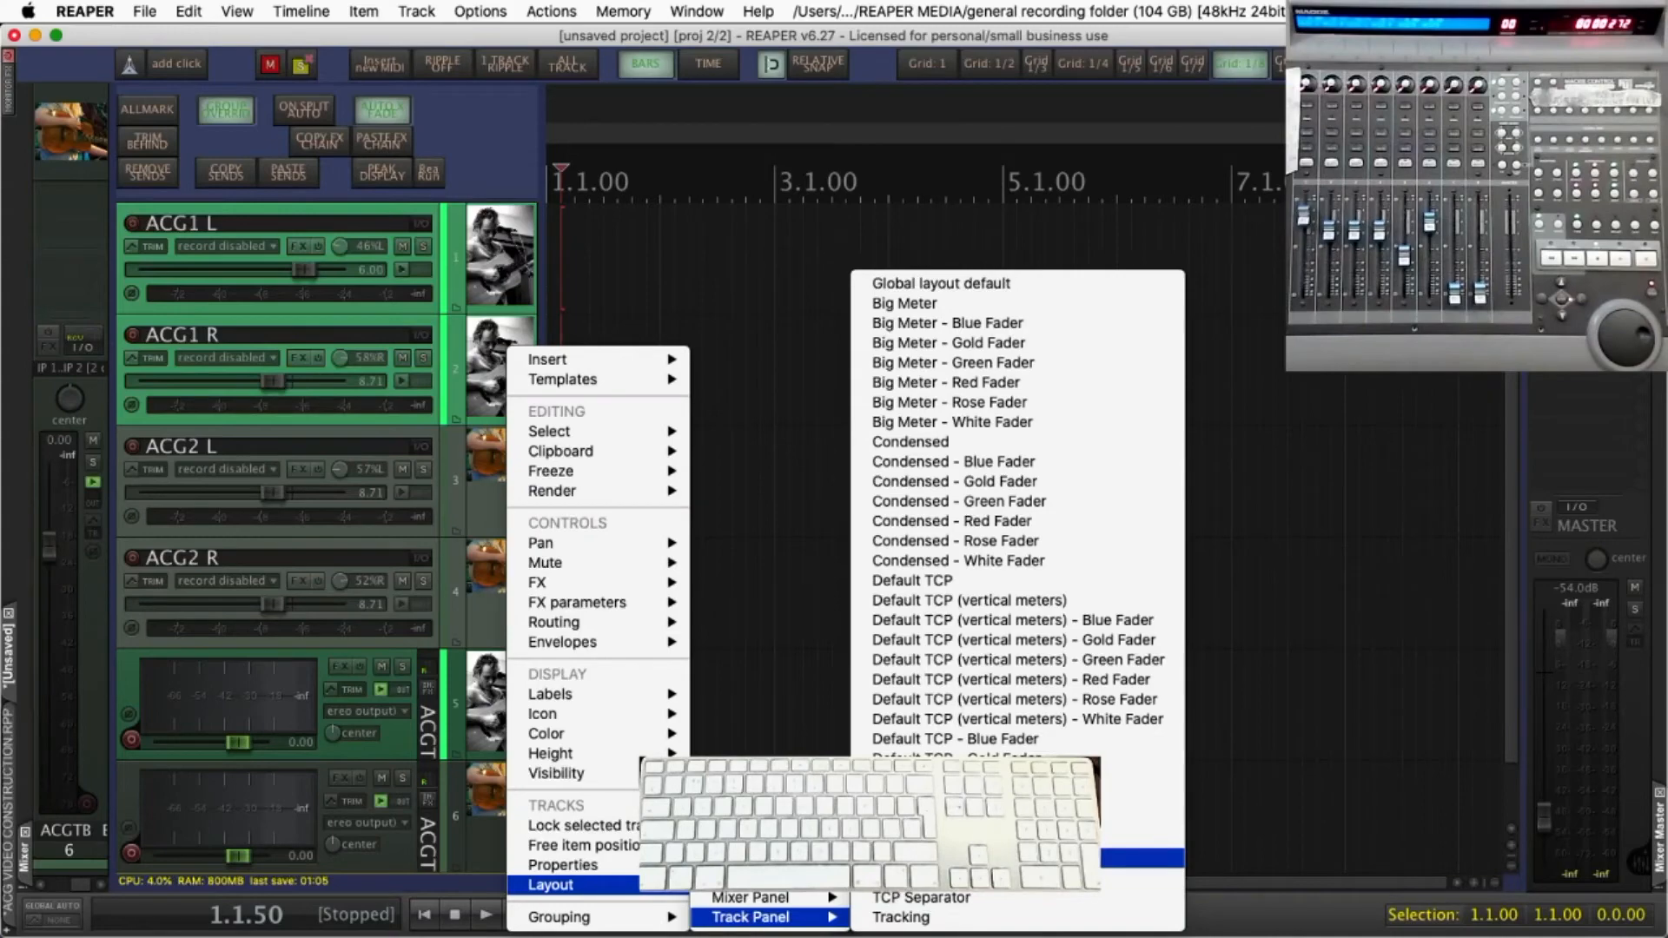
{"action": "left_click", "coordinate": [748, 678]}
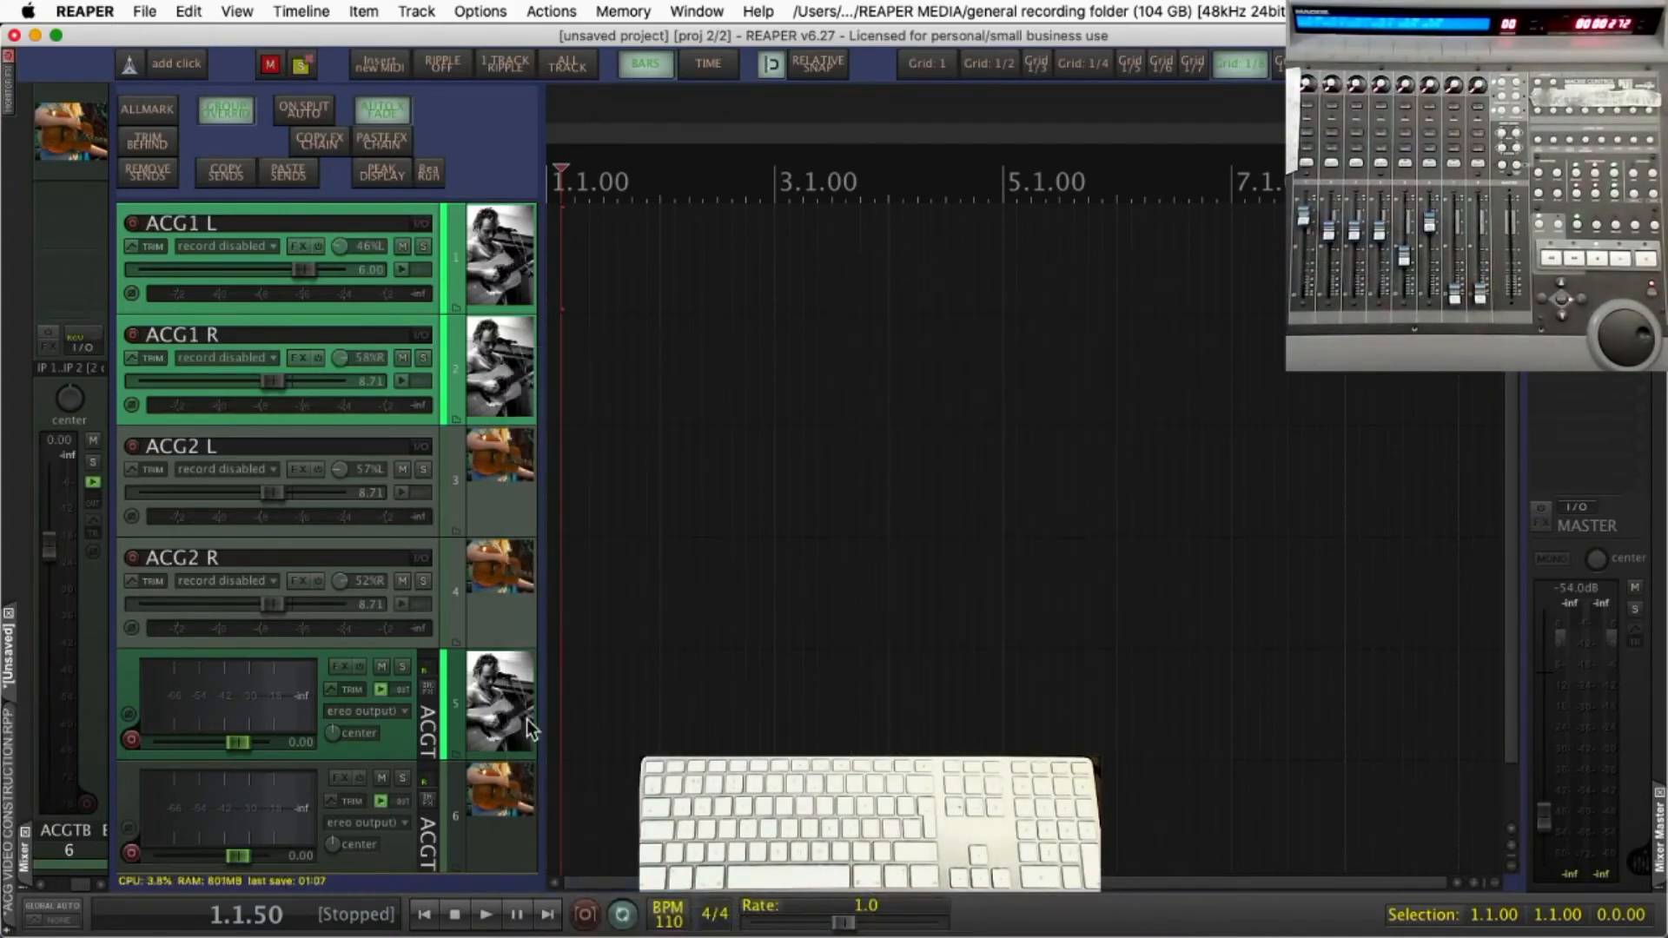
Select the first ACG buss, track 5, and examine its Track Panel layout options, including the Big Meter fader variants
{"action": "left_click", "coordinate": [478, 754]}
{"action": "left_click", "coordinate": [484, 813]}
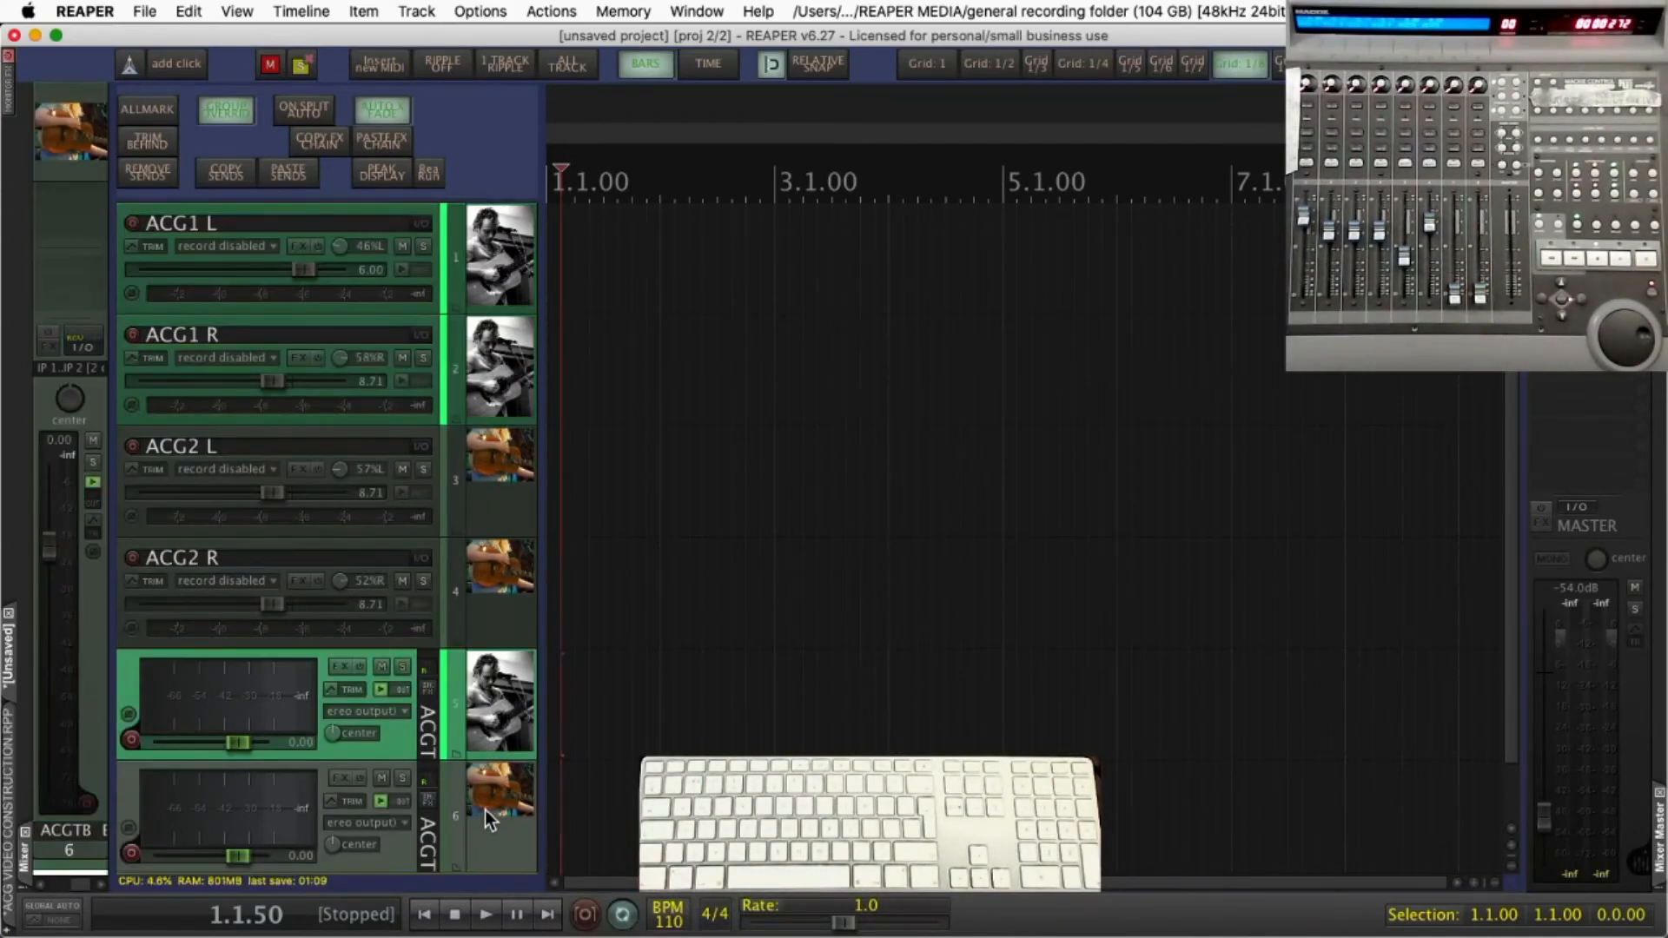
{"action": "right_click", "coordinate": [484, 810]}
{"action": "mouse_move", "coordinate": [582, 886]}
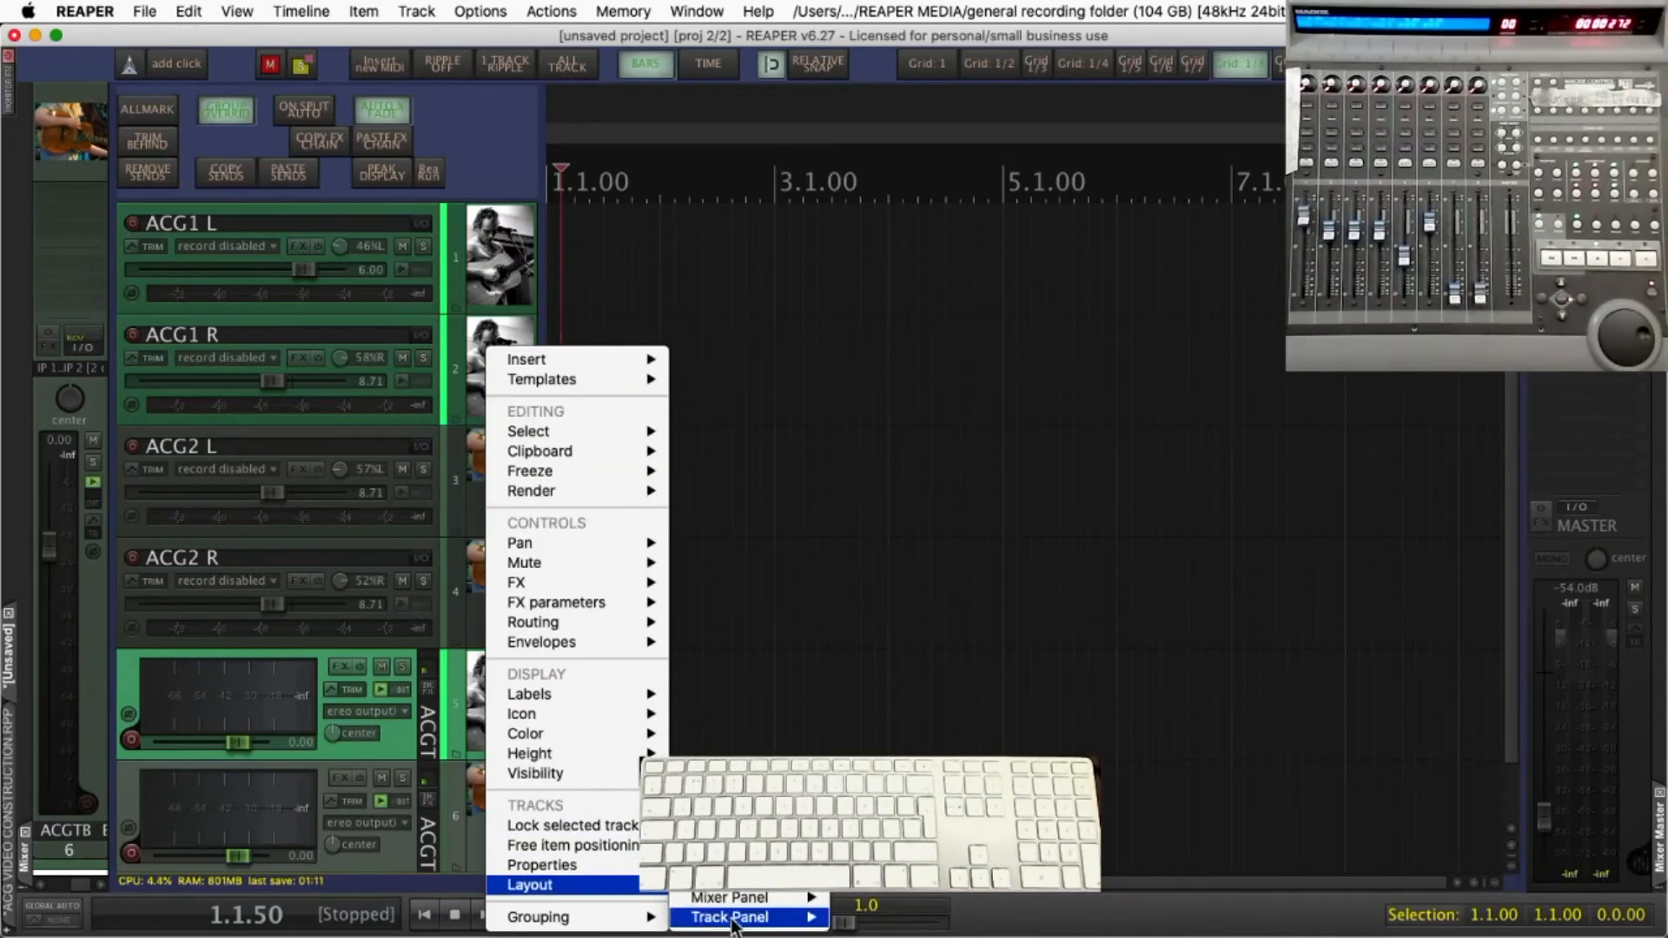
{"action": "mouse_move", "coordinate": [738, 919]}
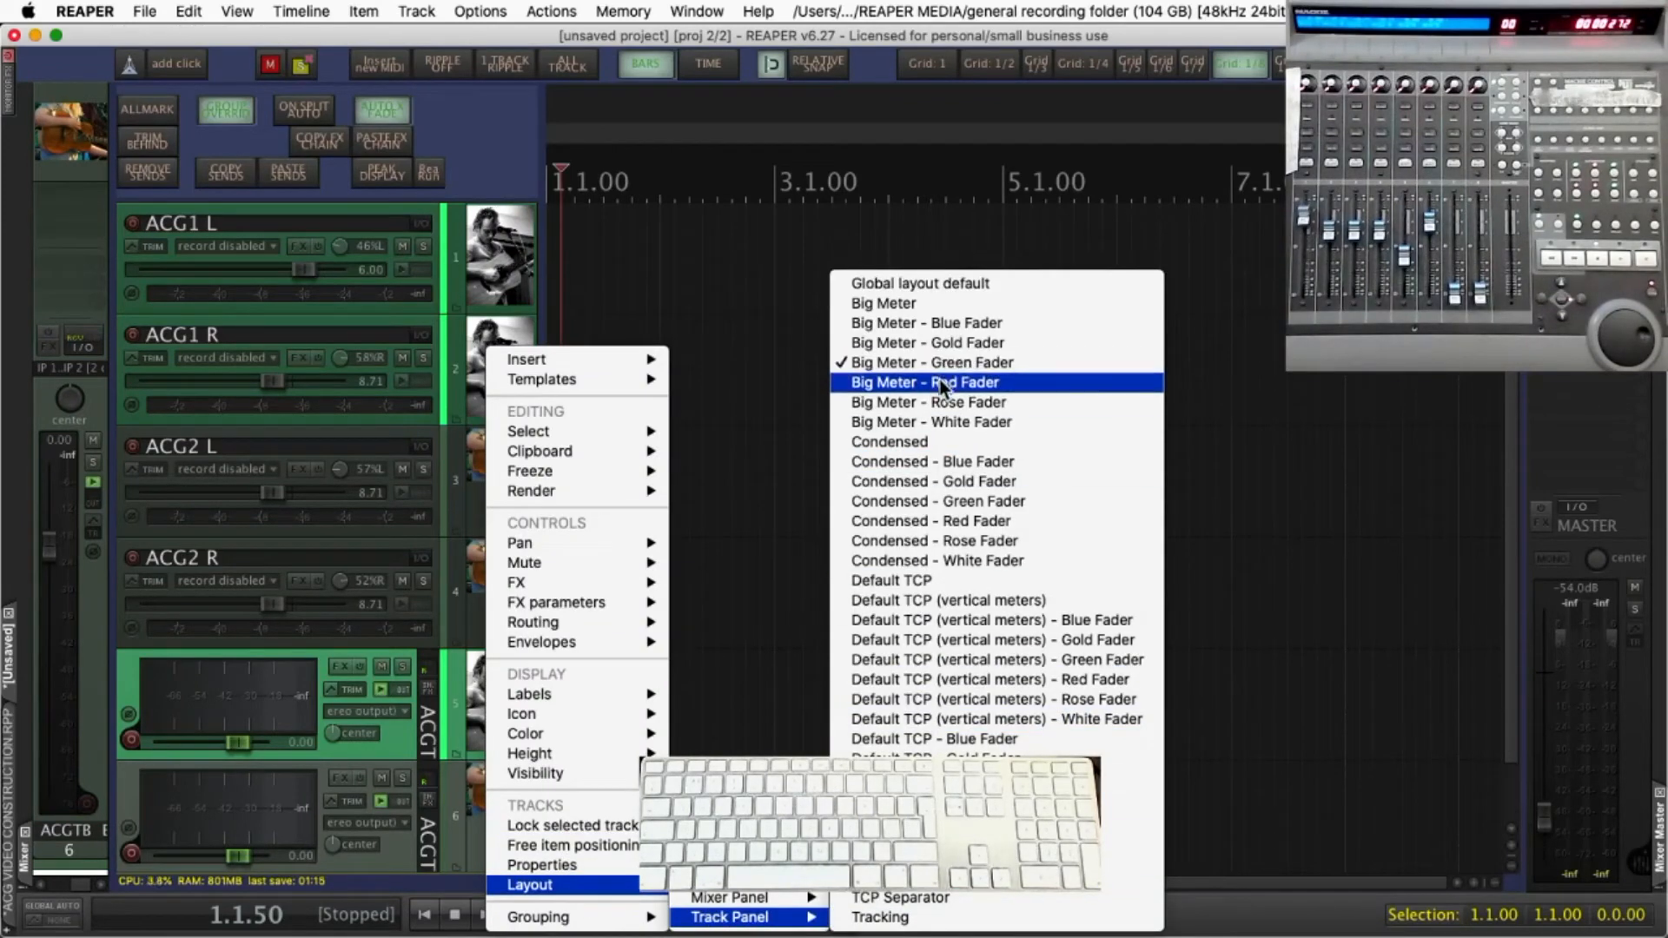
{"action": "left_click", "coordinate": [670, 287]}
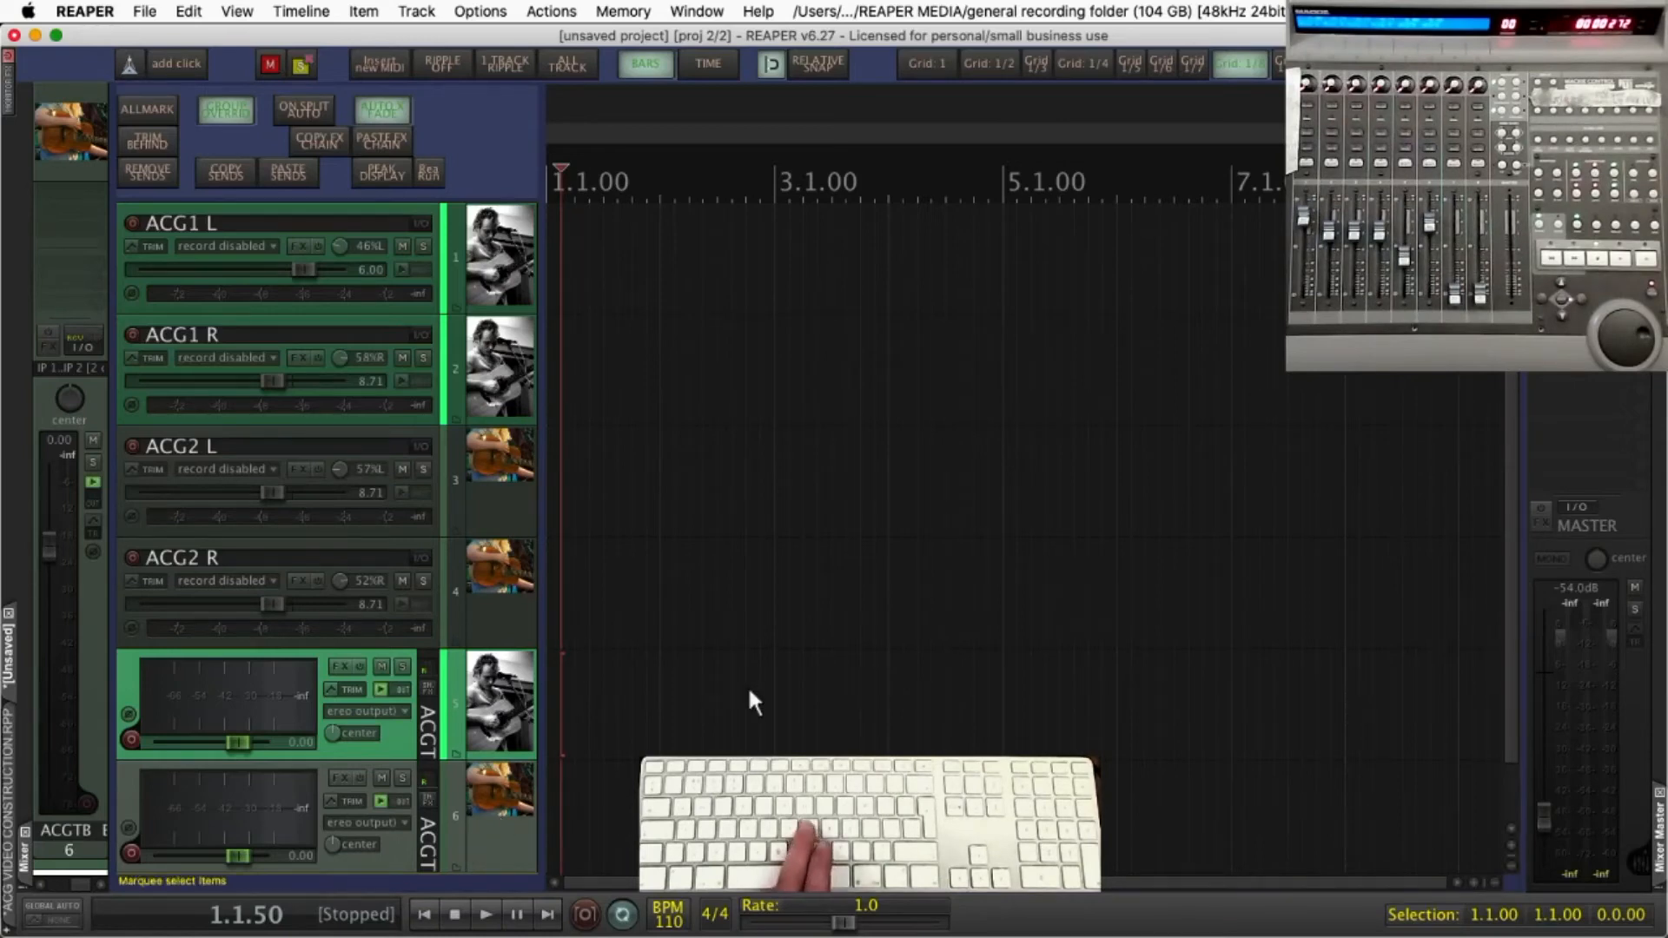
Find the action assigned to Cmd+3, "ACGT BUSSES SELECTED - ZOOM TRACK+T/S", in the action list by its shortcut
{"action": "key", "text": "shift+slash"}
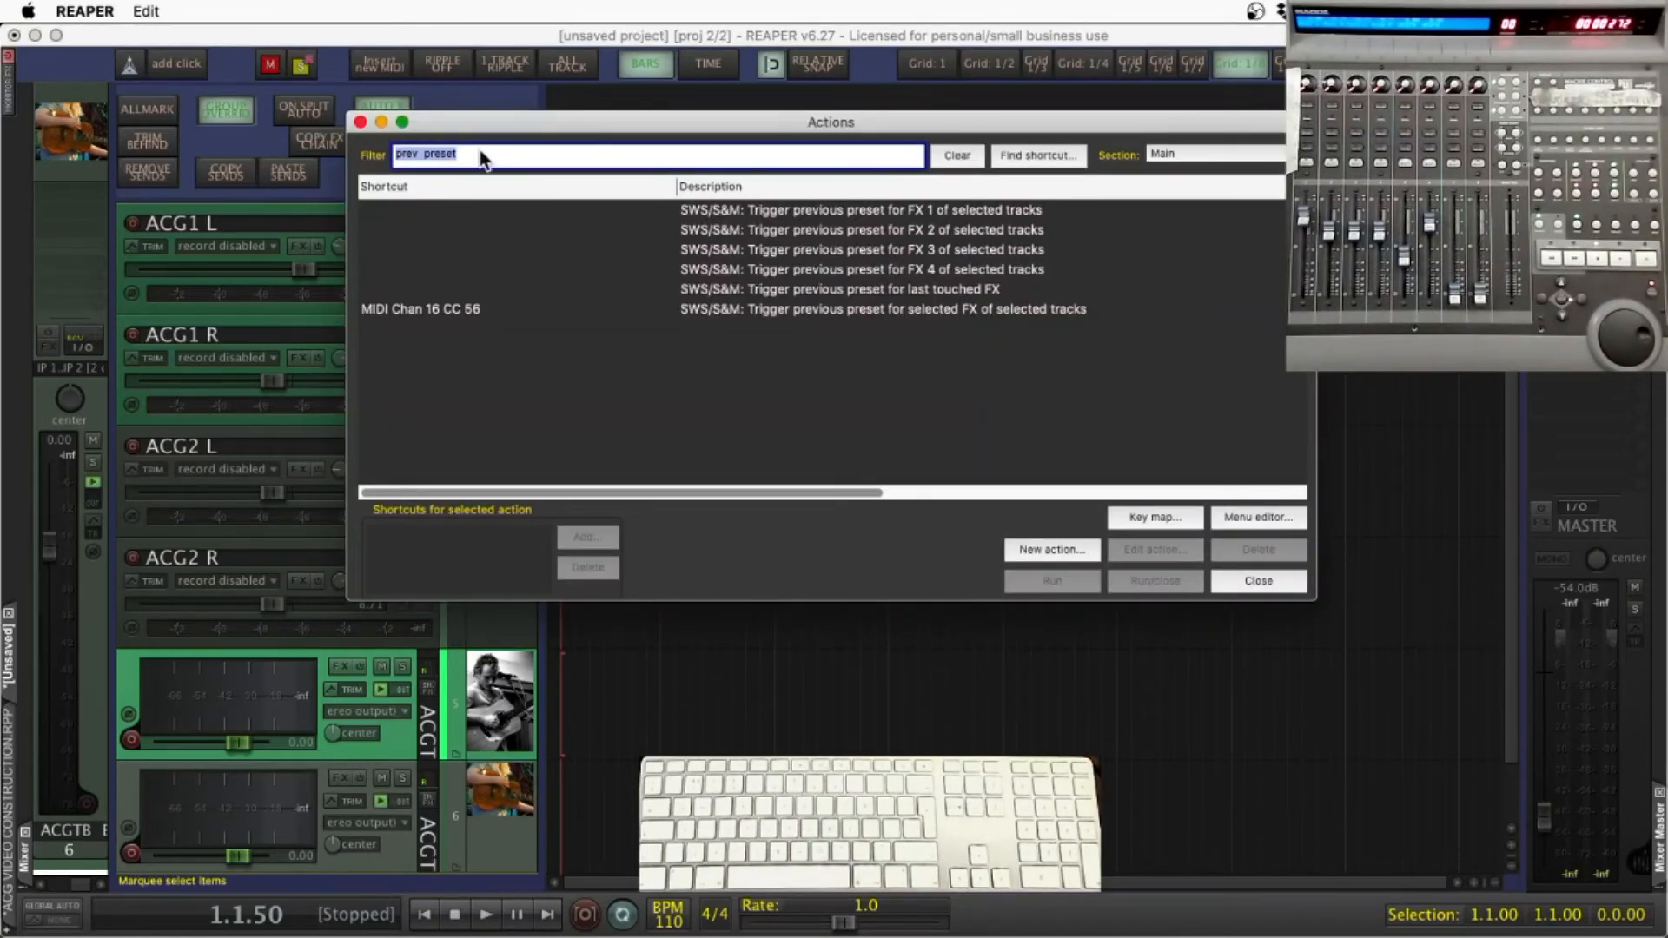
{"action": "left_click", "coordinate": [1023, 548]}
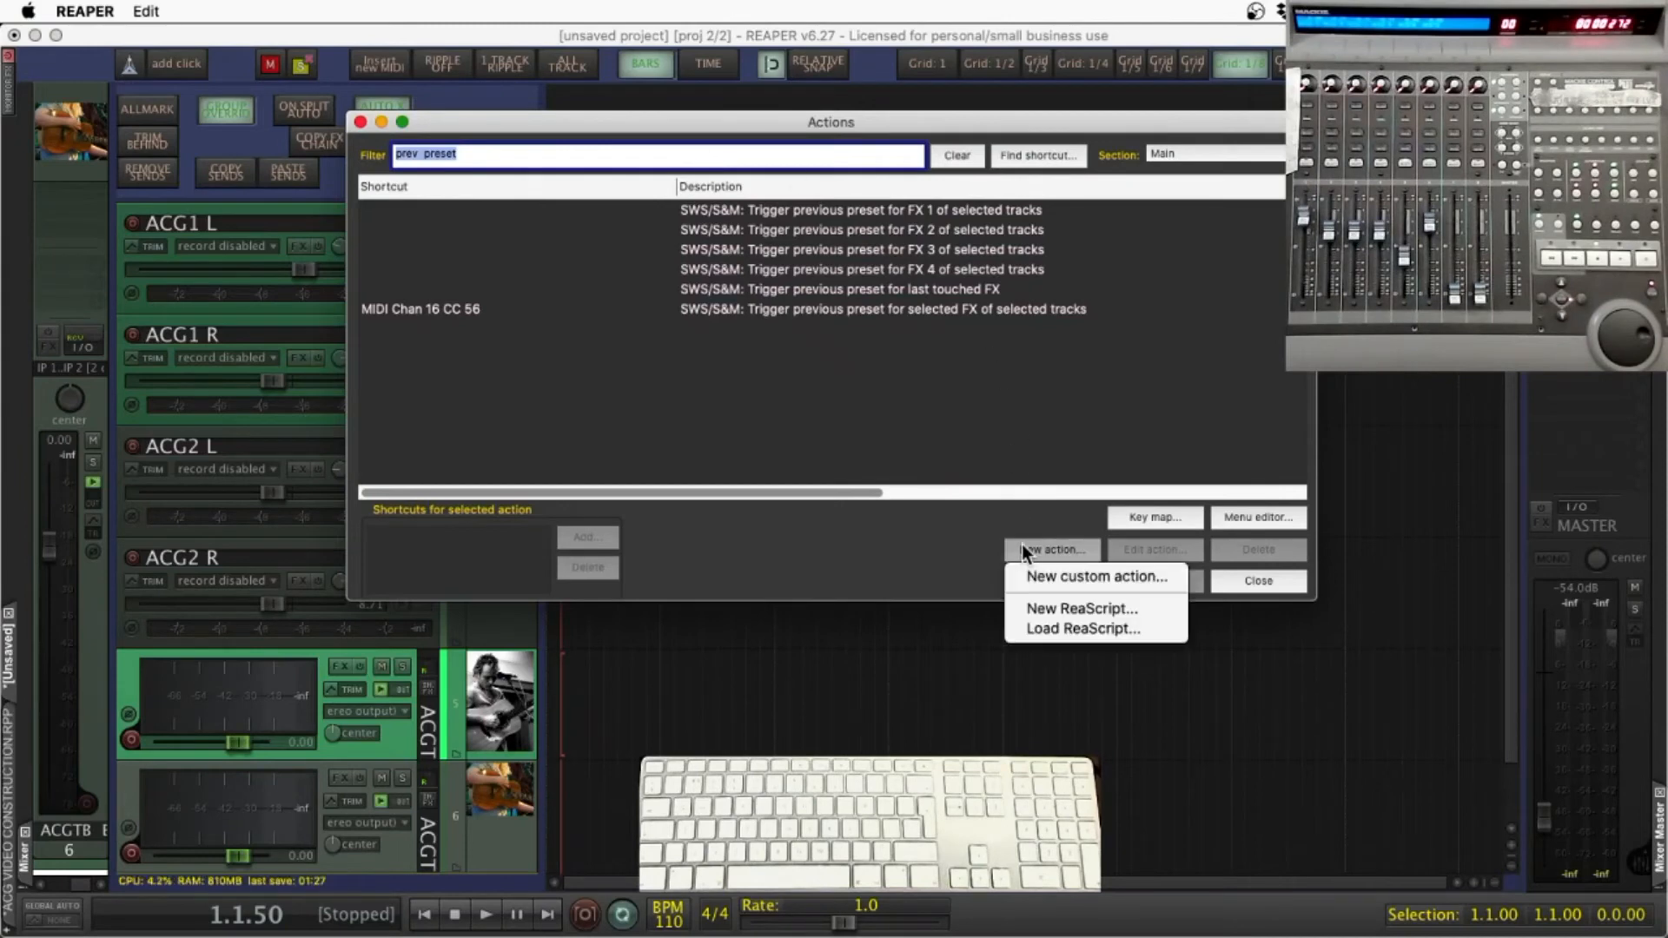
{"action": "left_click", "coordinate": [1025, 153]}
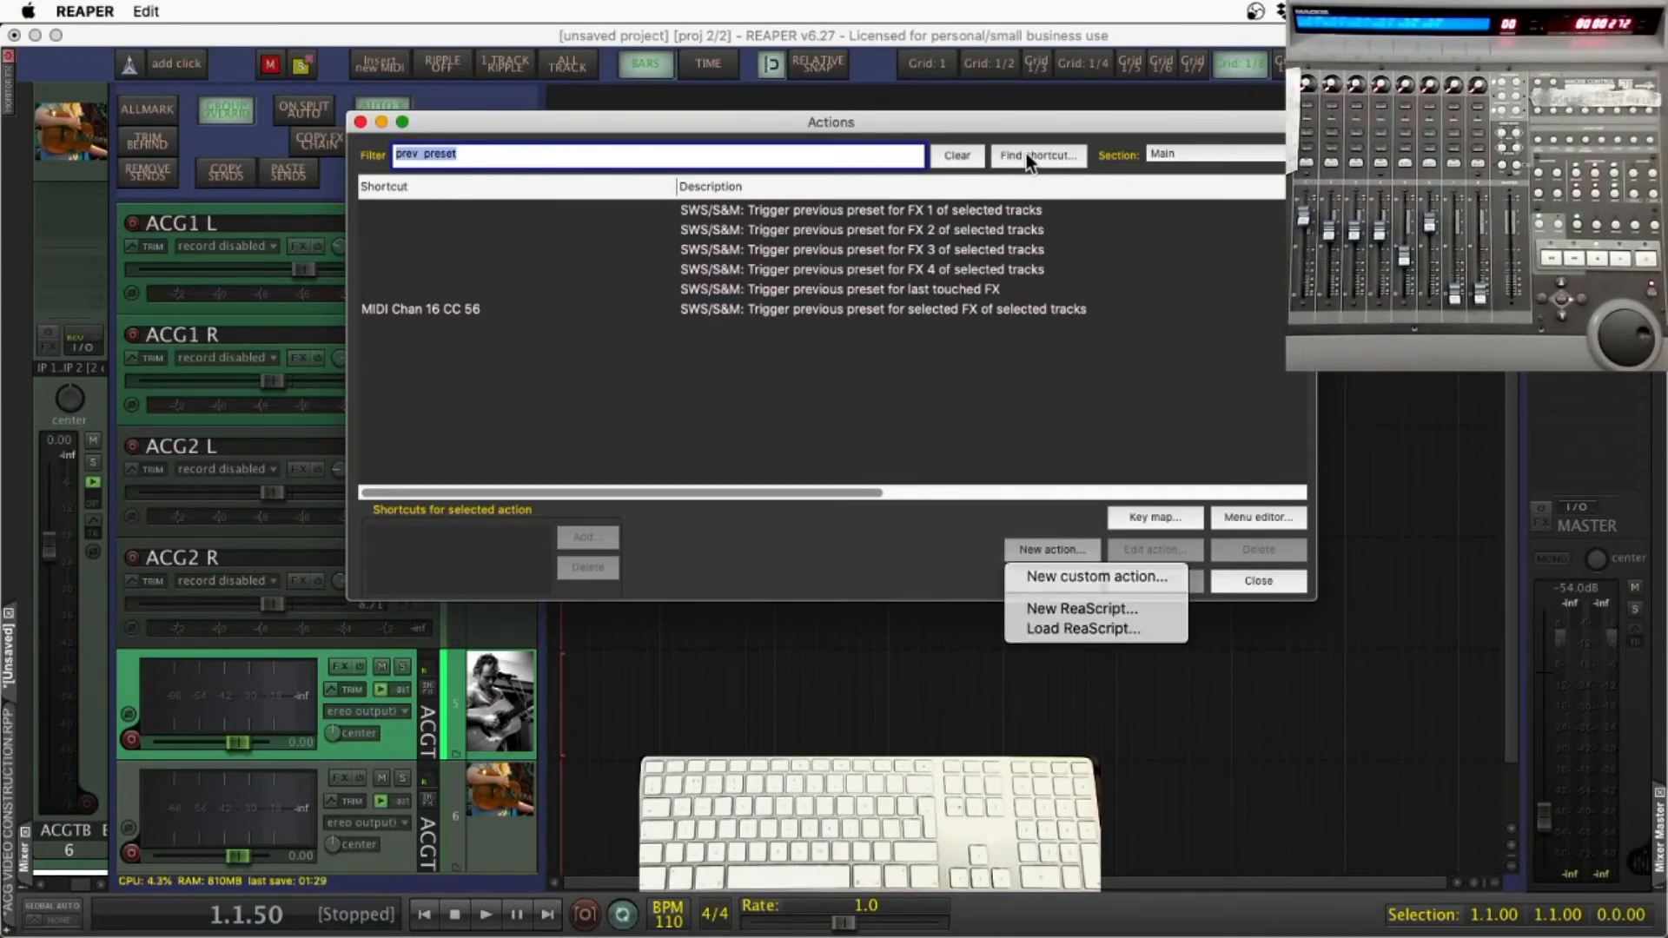
{"action": "left_click", "coordinate": [1025, 154]}
{"action": "key", "text": "super+3"}
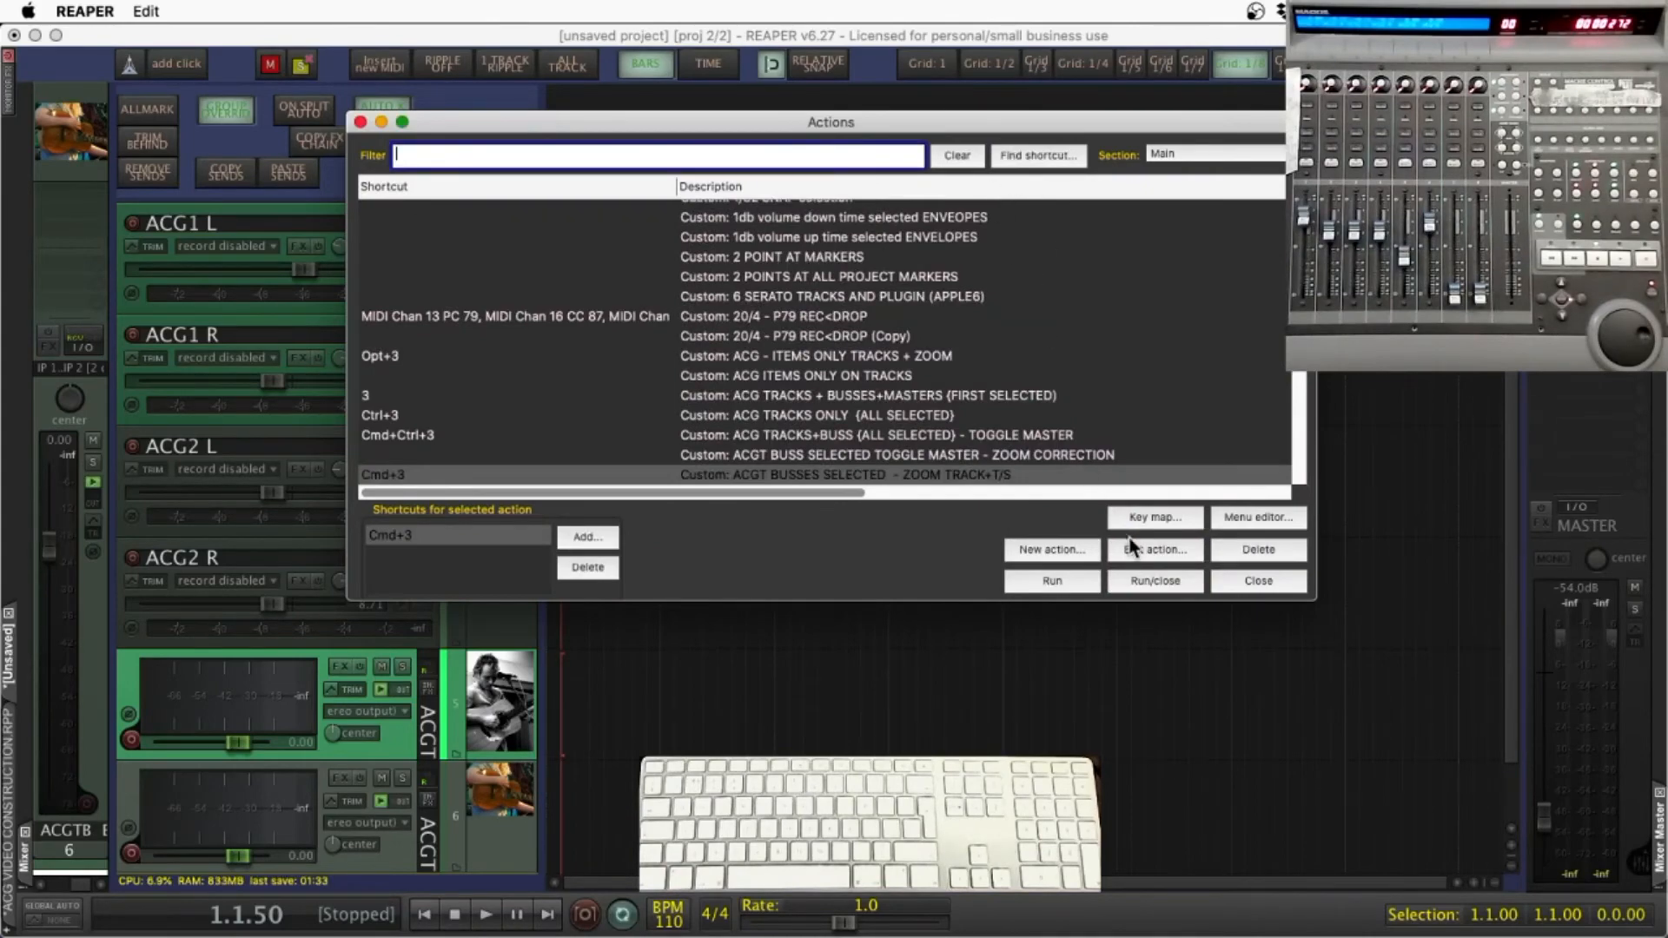
Review the component actions of "ACGT BUSSES SELECTED - ZOOM TRACK+T/S", run the action once, and close the action list
{"action": "left_click", "coordinate": [1133, 547]}
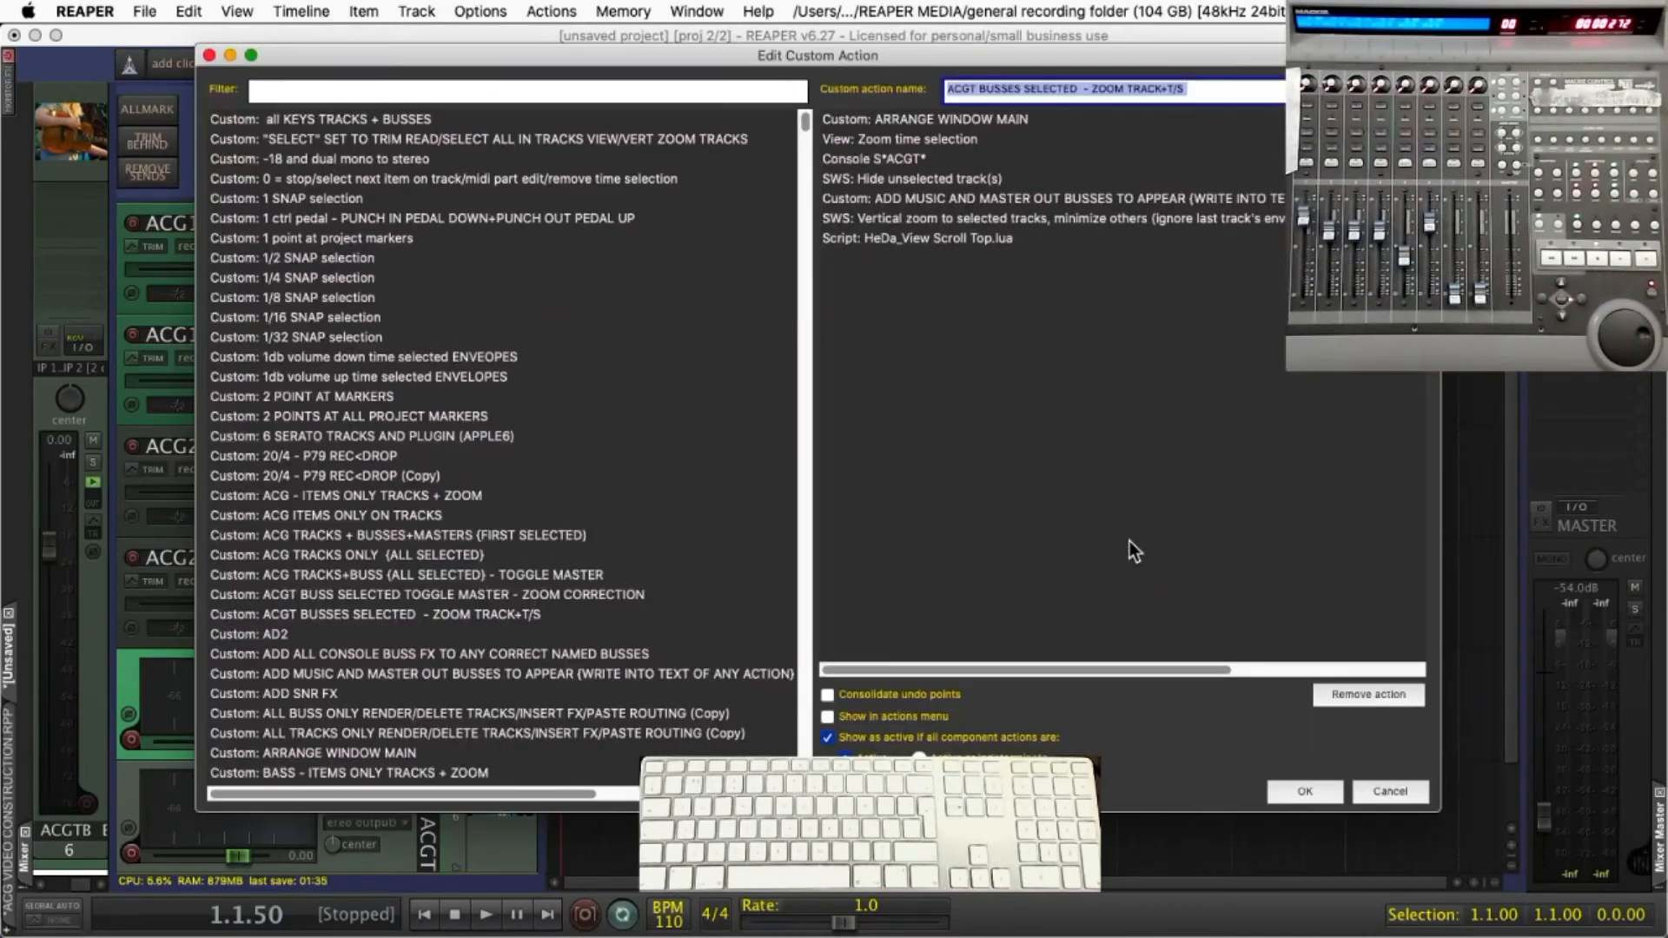
{"action": "left_click_drag", "start_coordinate": [644, 54], "coordinate": [504, 30]}
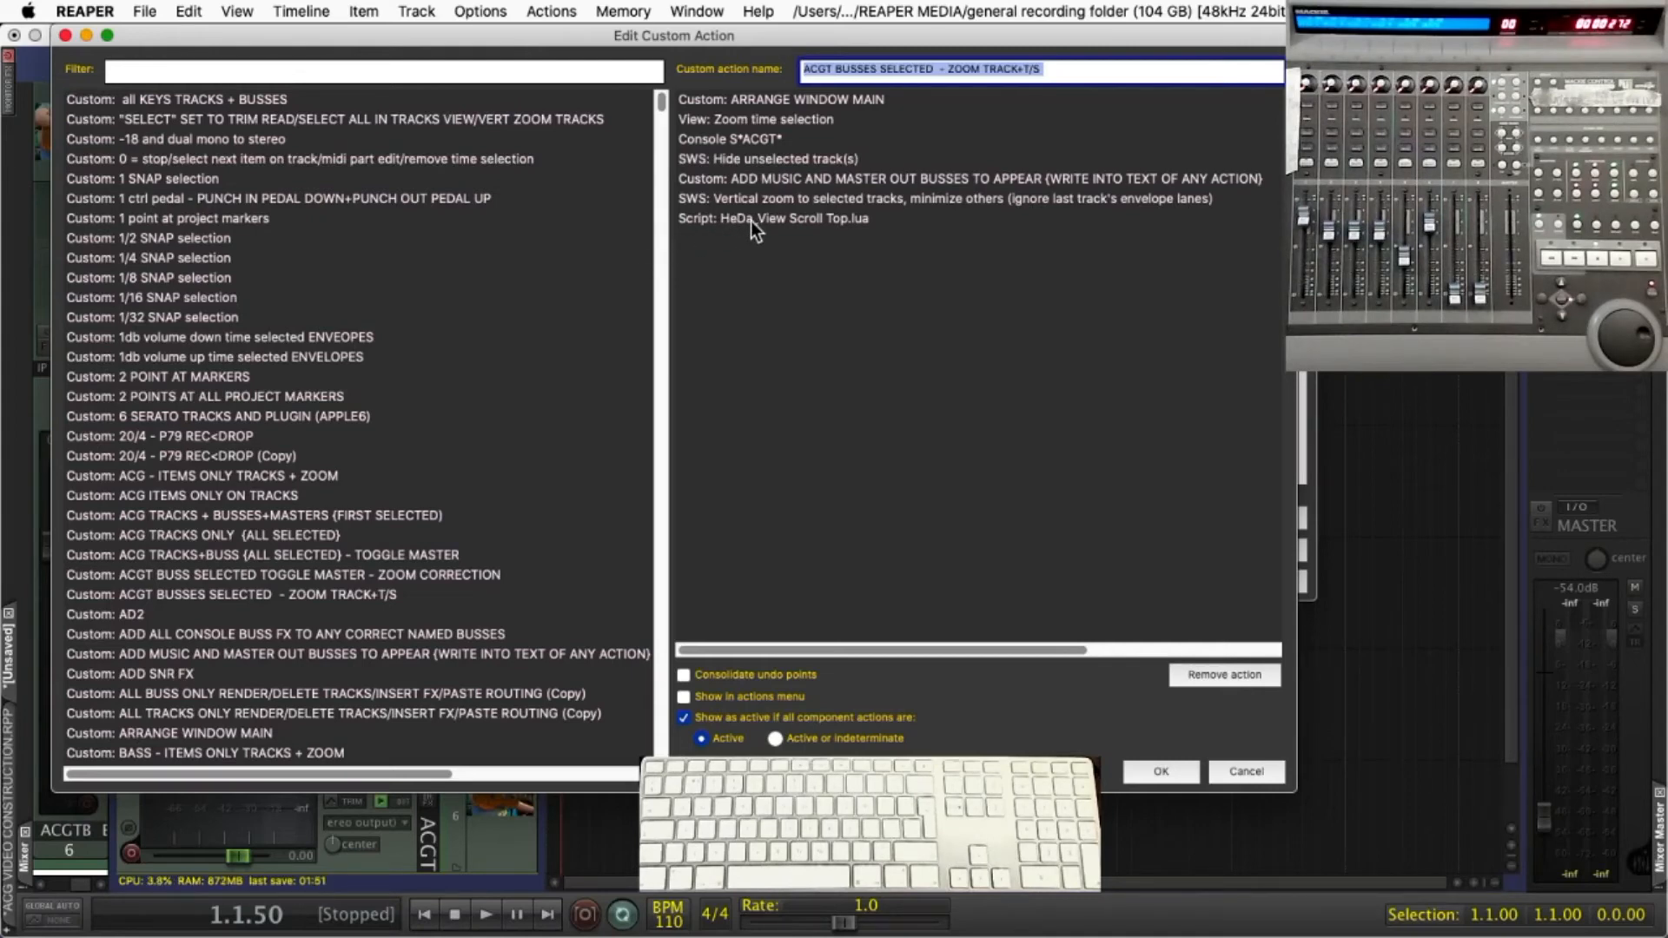
{"action": "left_click", "coordinate": [1173, 775]}
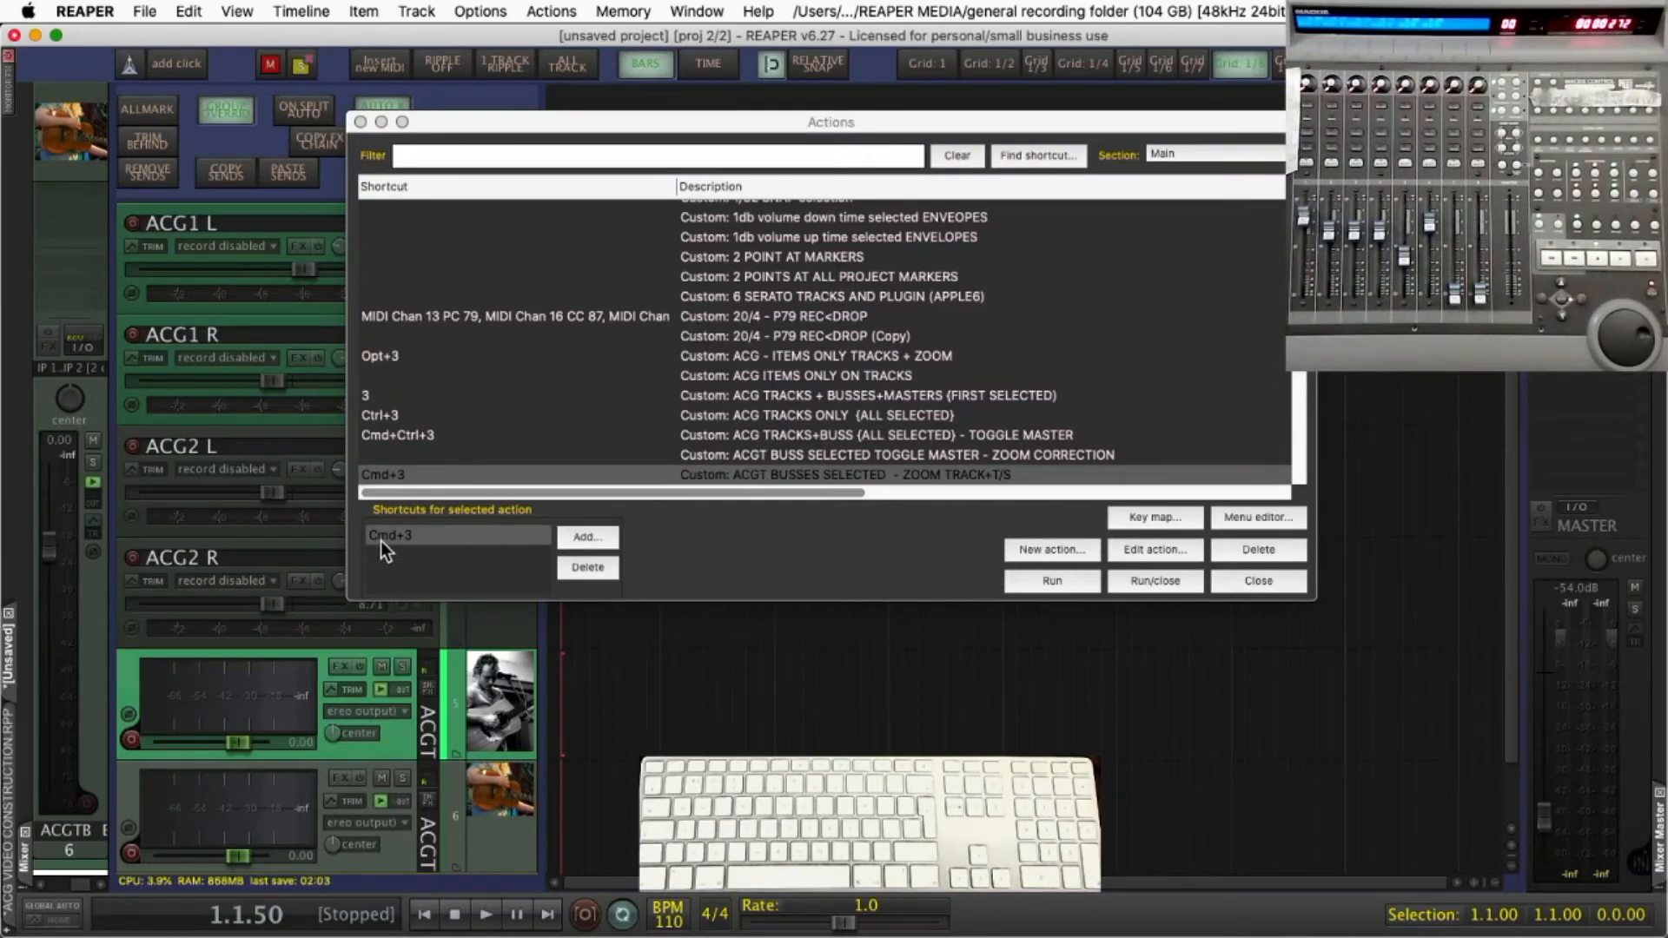
{"action": "left_click", "coordinate": [1058, 580]}
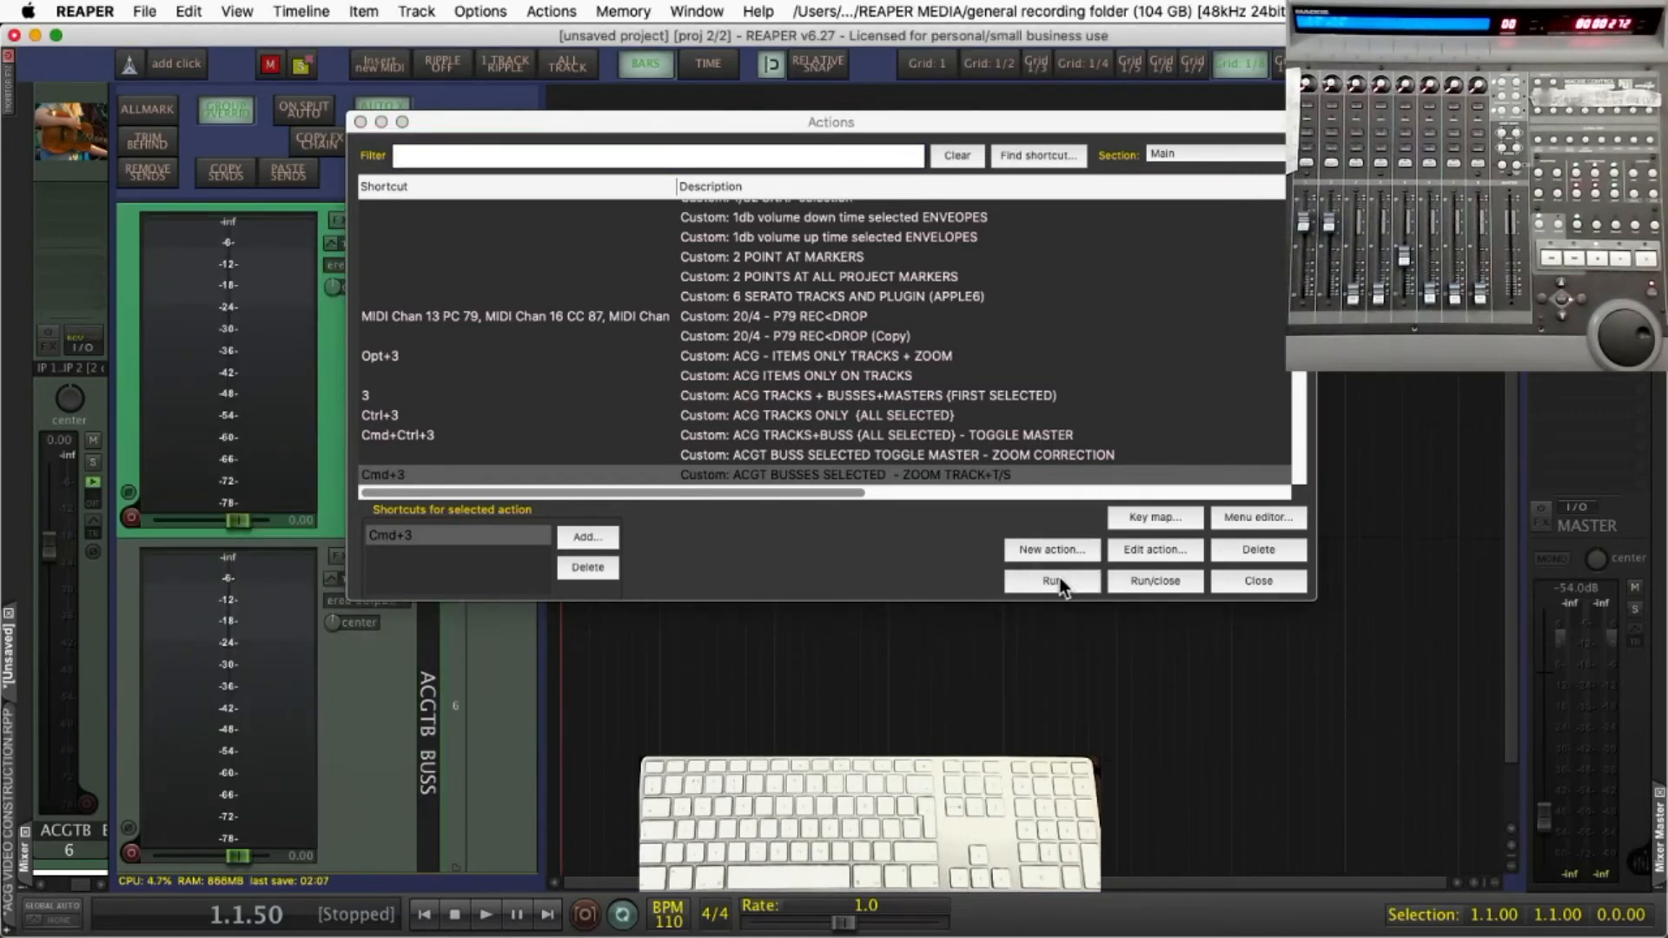
{"action": "left_click", "coordinate": [1243, 578]}
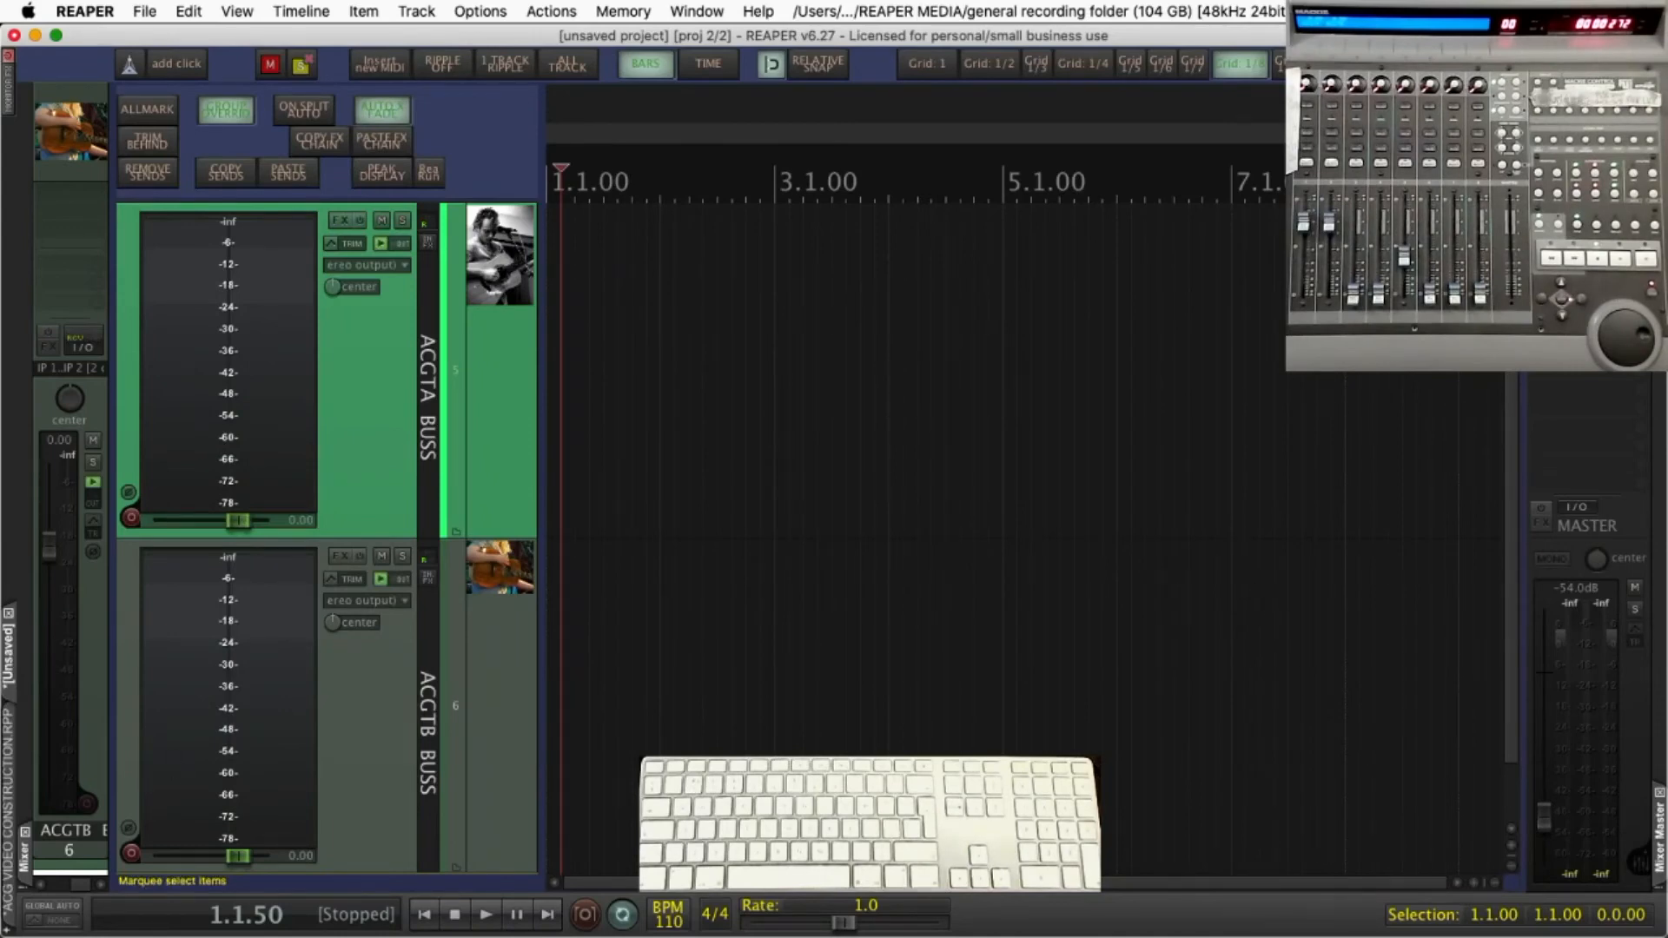
Cycle through the ACG views: tracks plus busses, tracks only, tracks with items, busses only, and back to tracks plus busses
{"action": "key", "text": "super+w"}
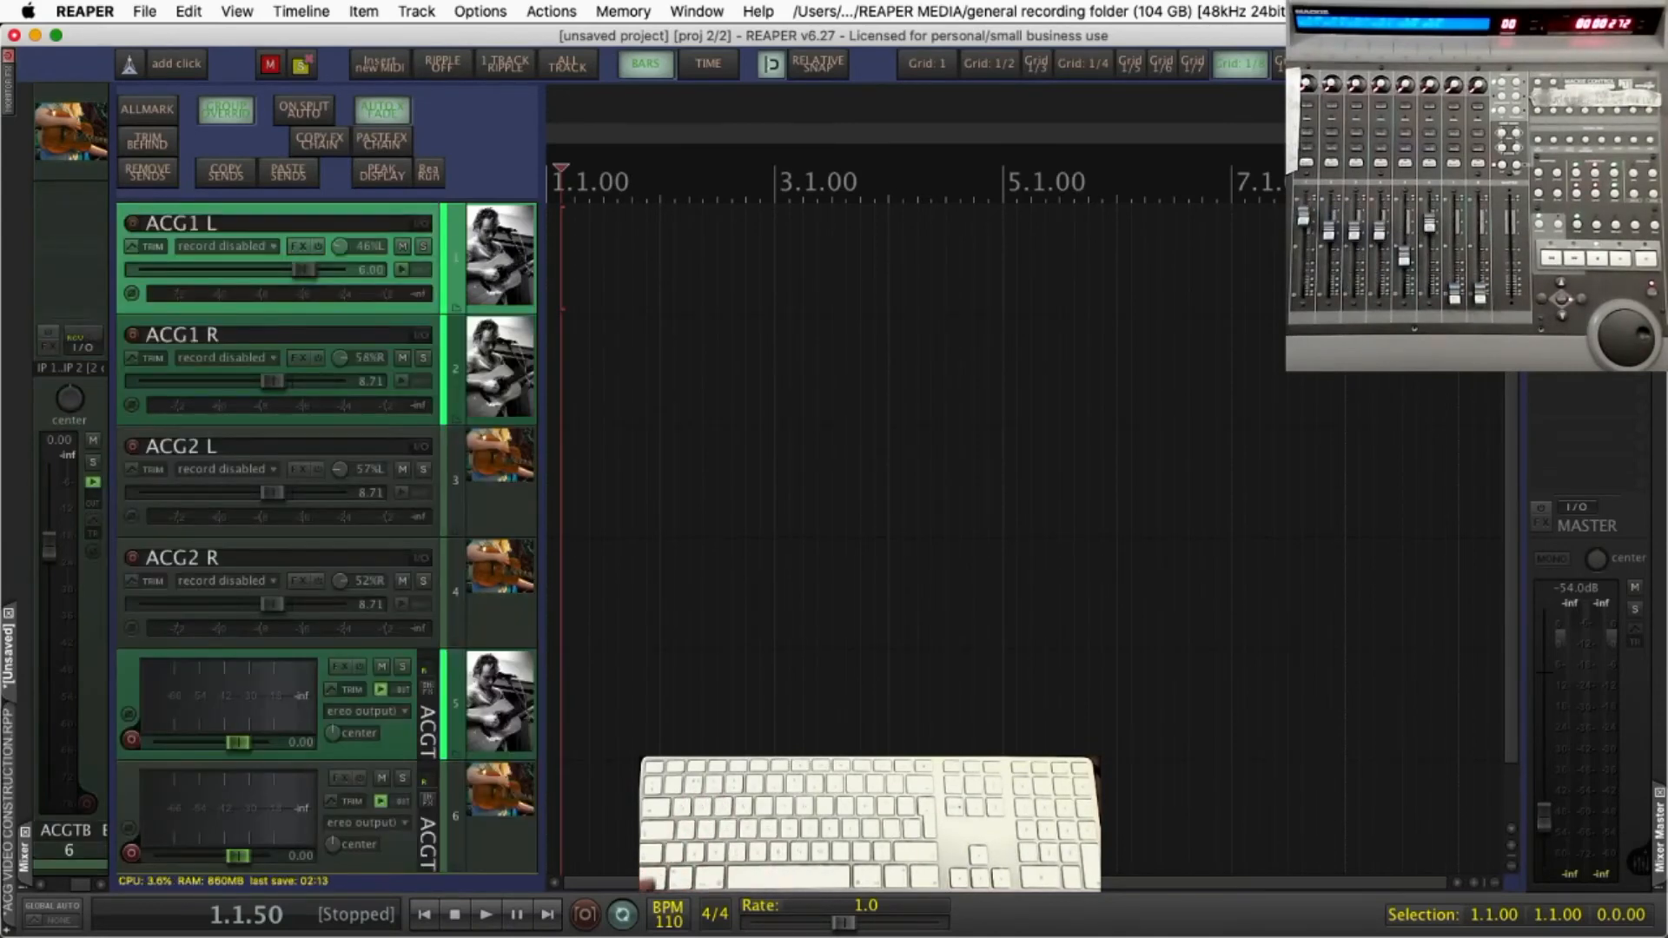
{"action": "key", "text": "super+e"}
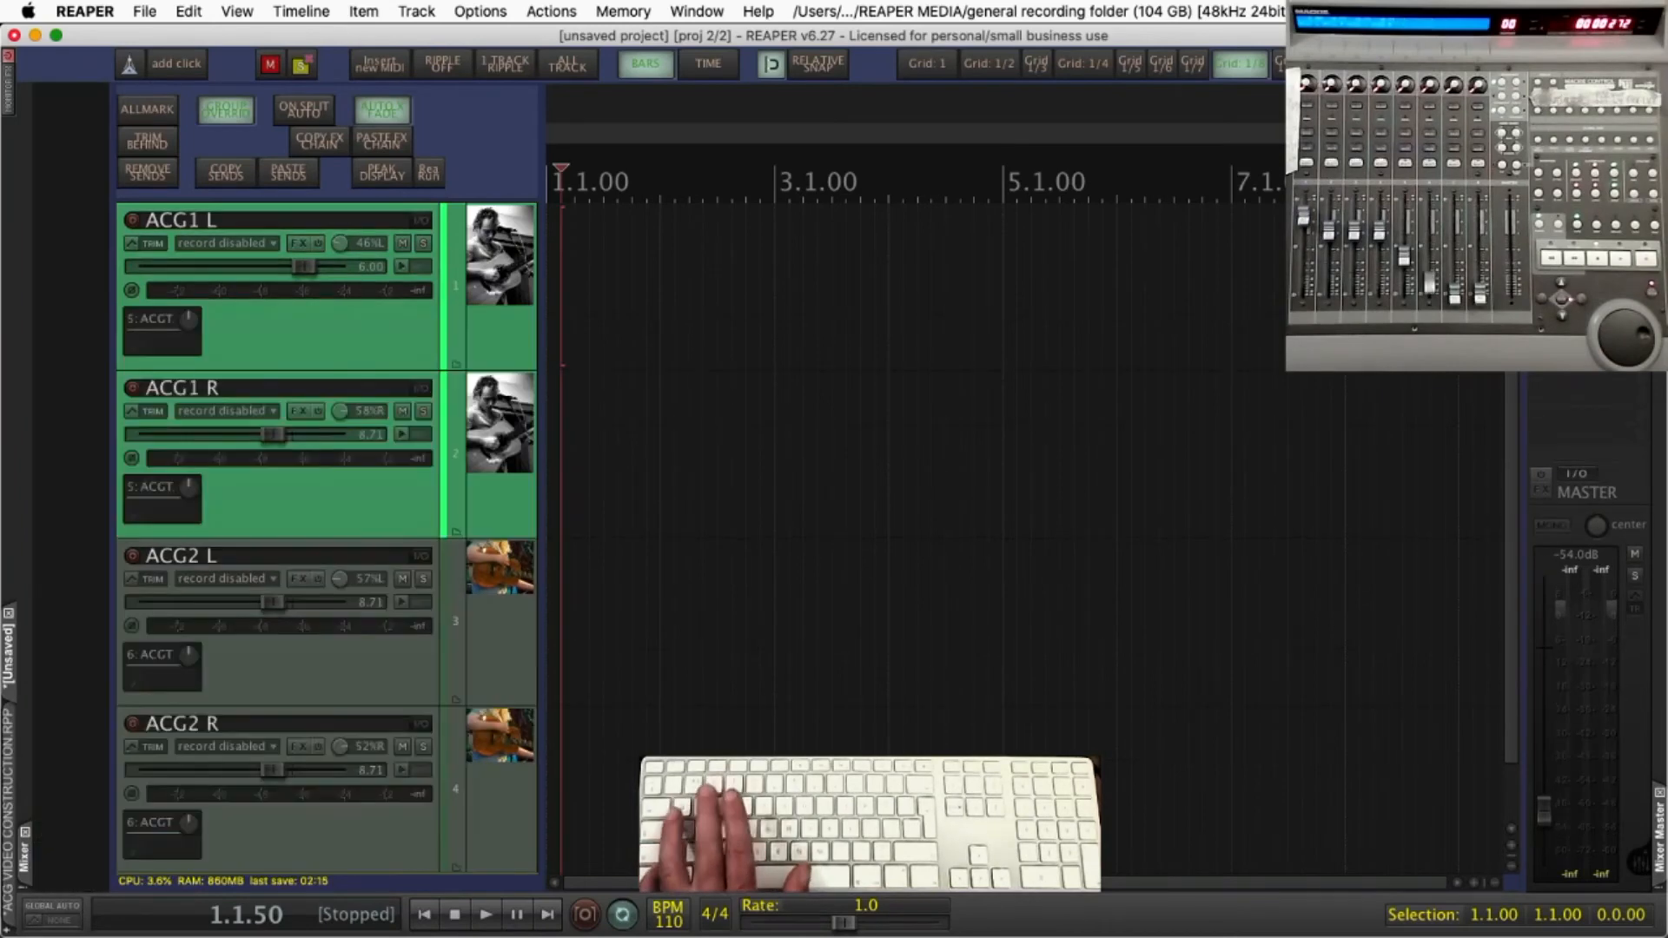
{"action": "key", "text": "1"}
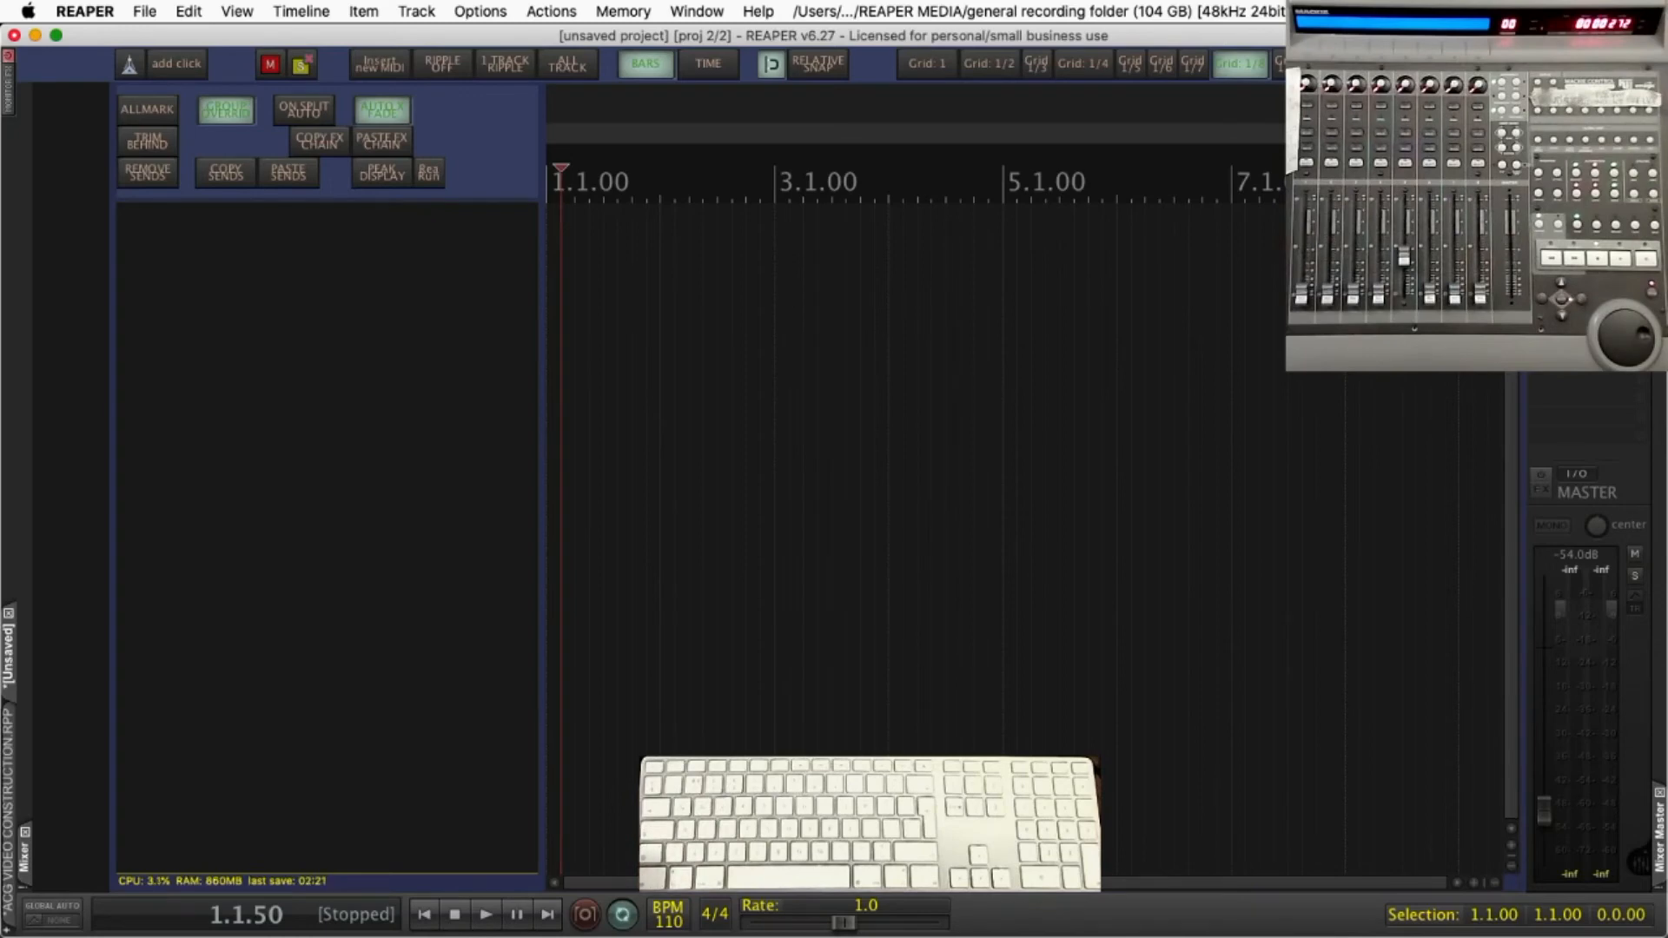
{"action": "key", "text": "2"}
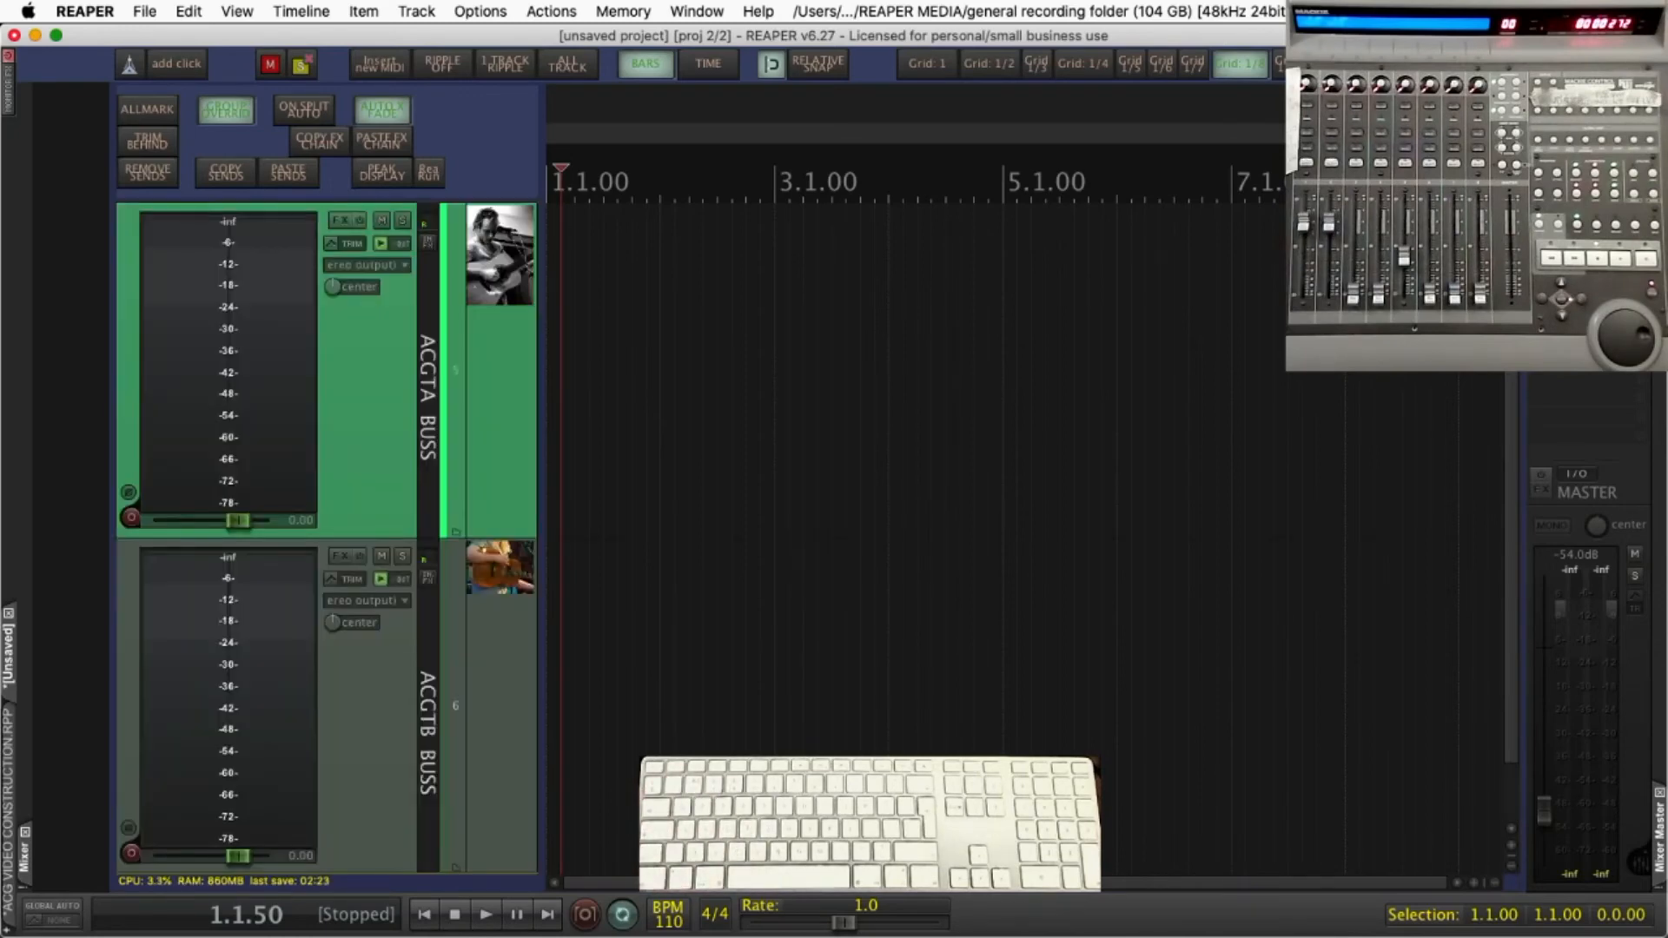
{"action": "key", "text": "3"}
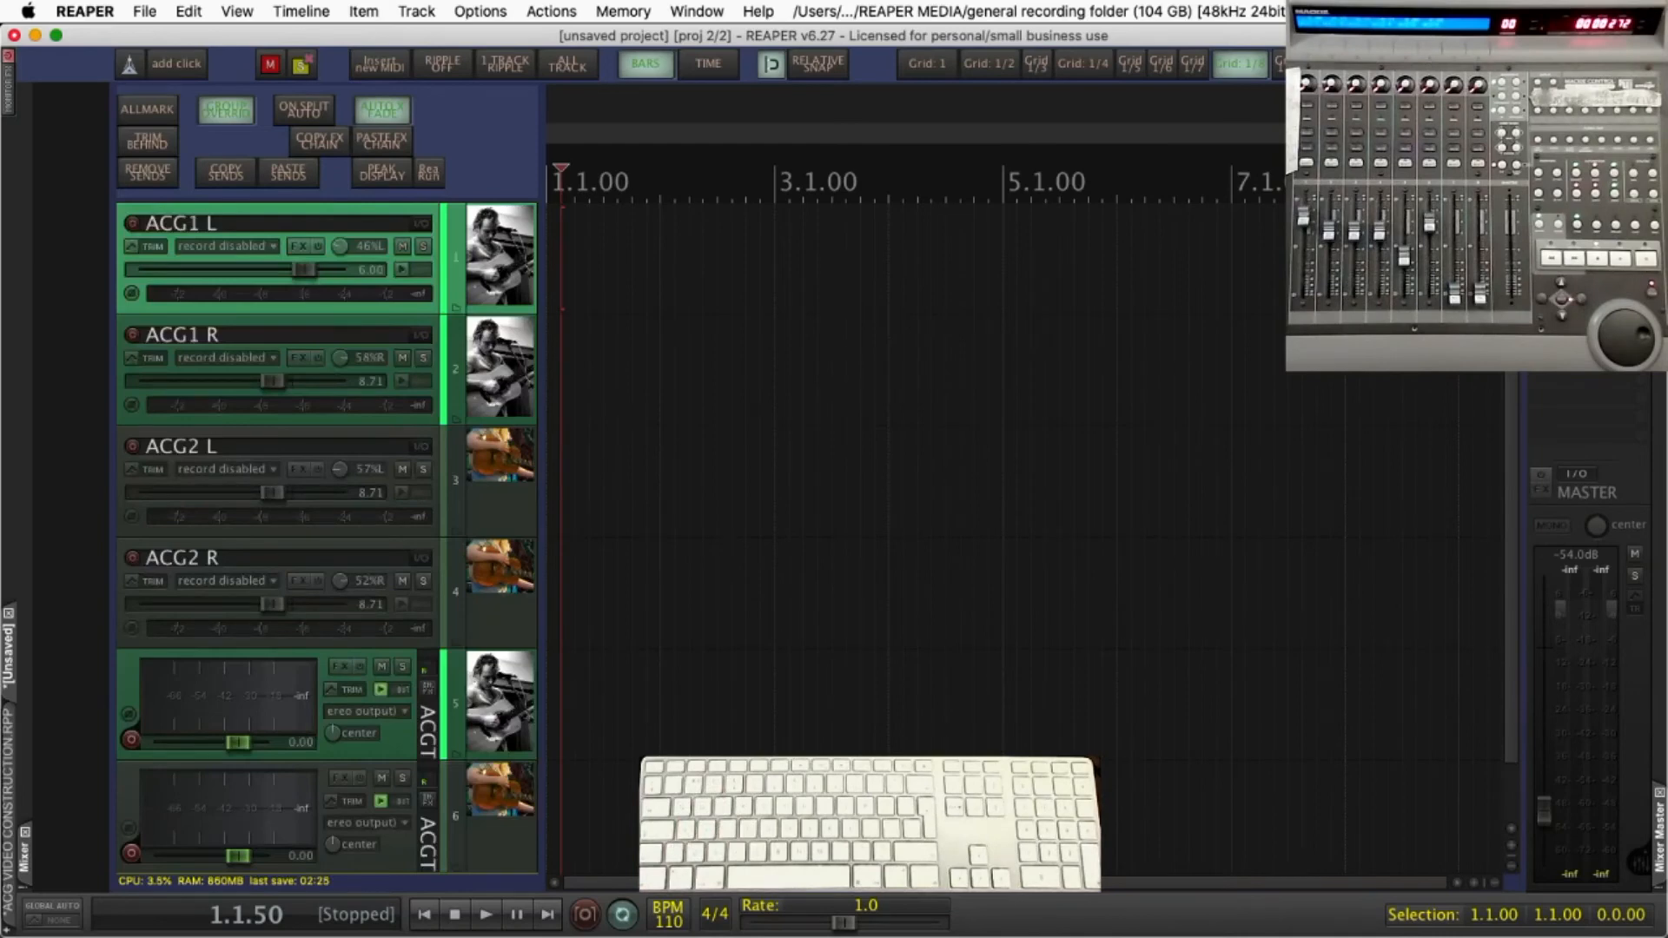
Insert an empty MIDI item on ACG1 L at 1.1.50 and another on ACG1 R at 3.2.50
{"action": "left_click", "coordinate": [372, 63]}
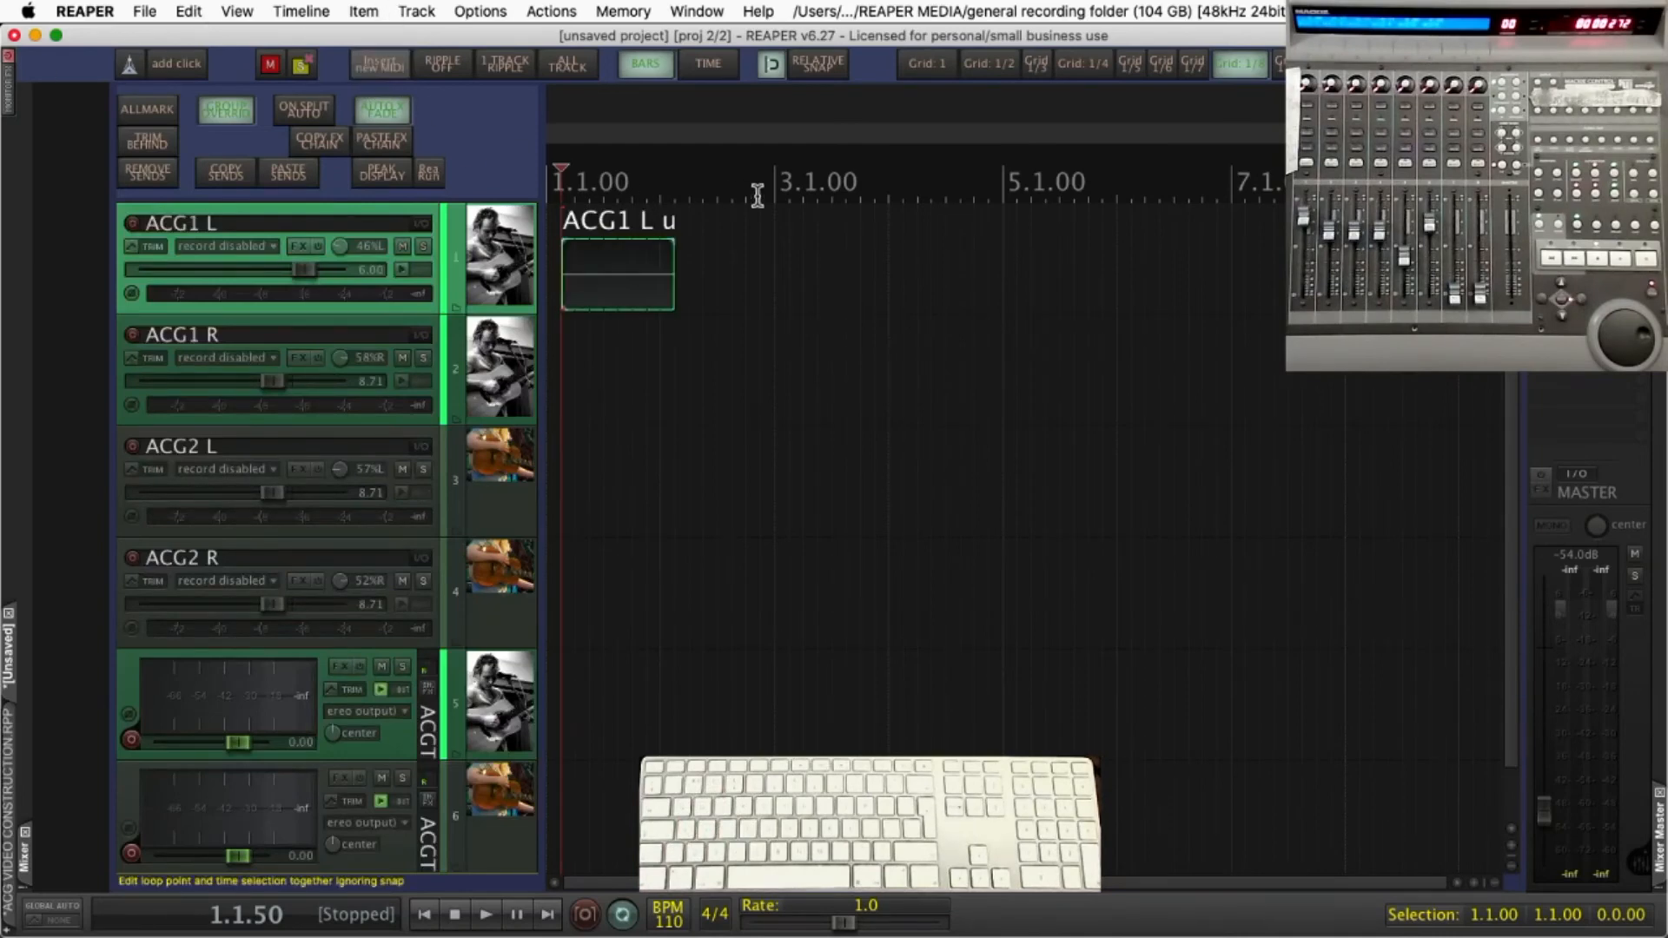
{"action": "left_click", "coordinate": [816, 183]}
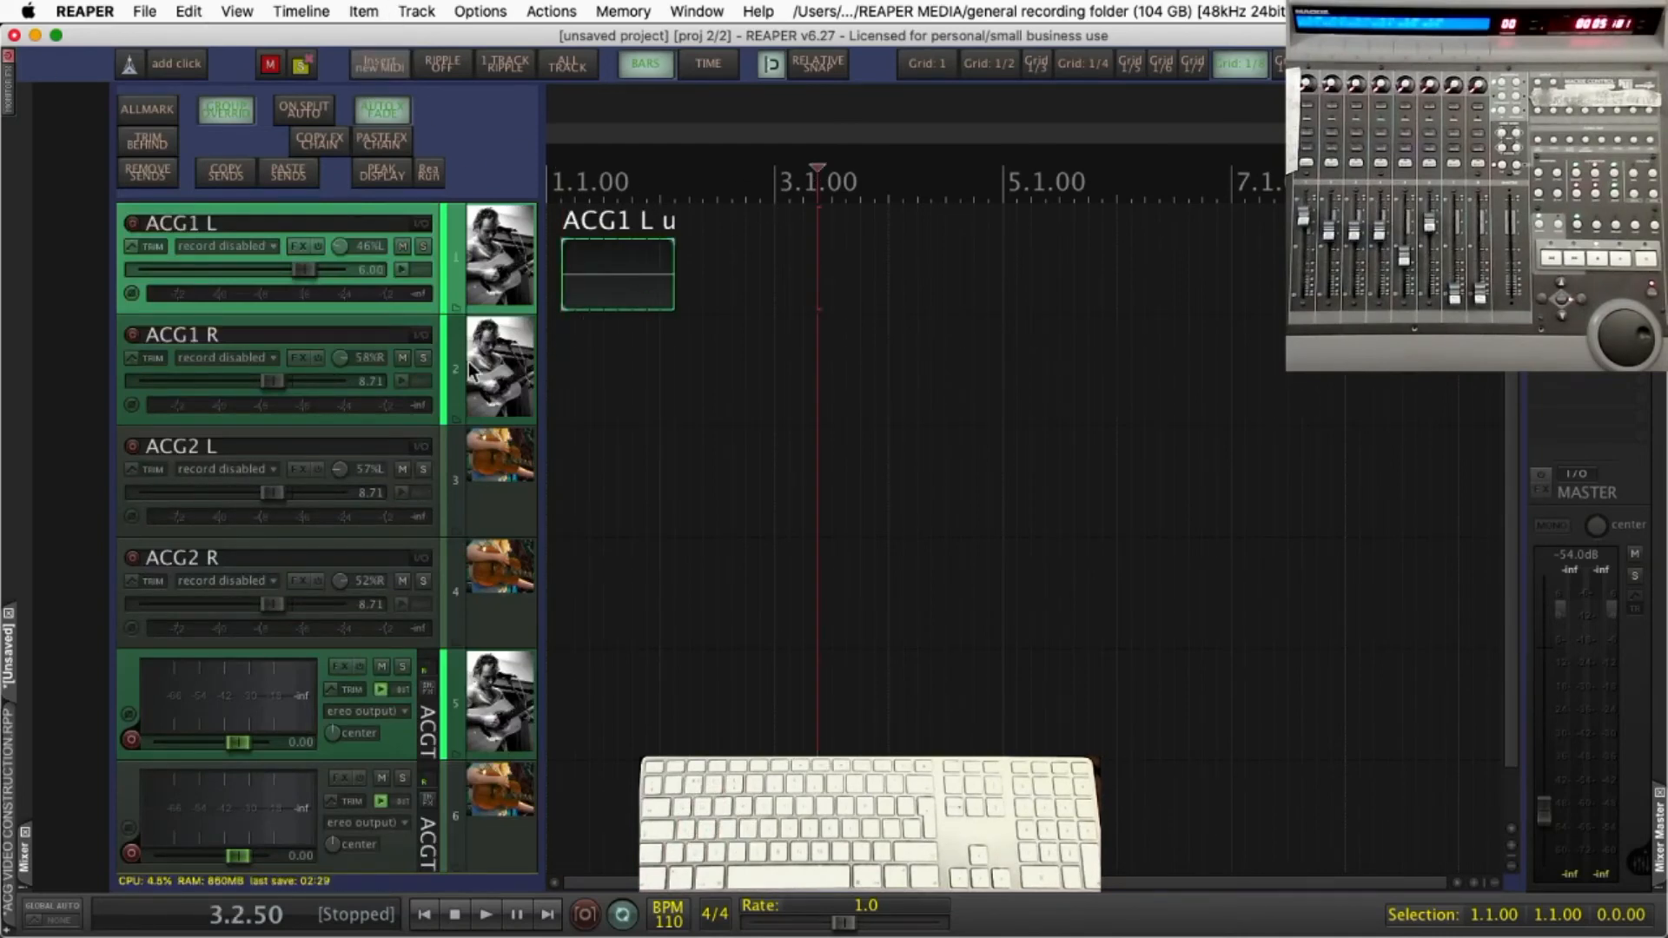
{"action": "left_click", "coordinate": [369, 66]}
Show only the ACG tracks with items and test the zoom with a time selection from 1.4.80 to 2.4.30
{"action": "key", "text": "1"}
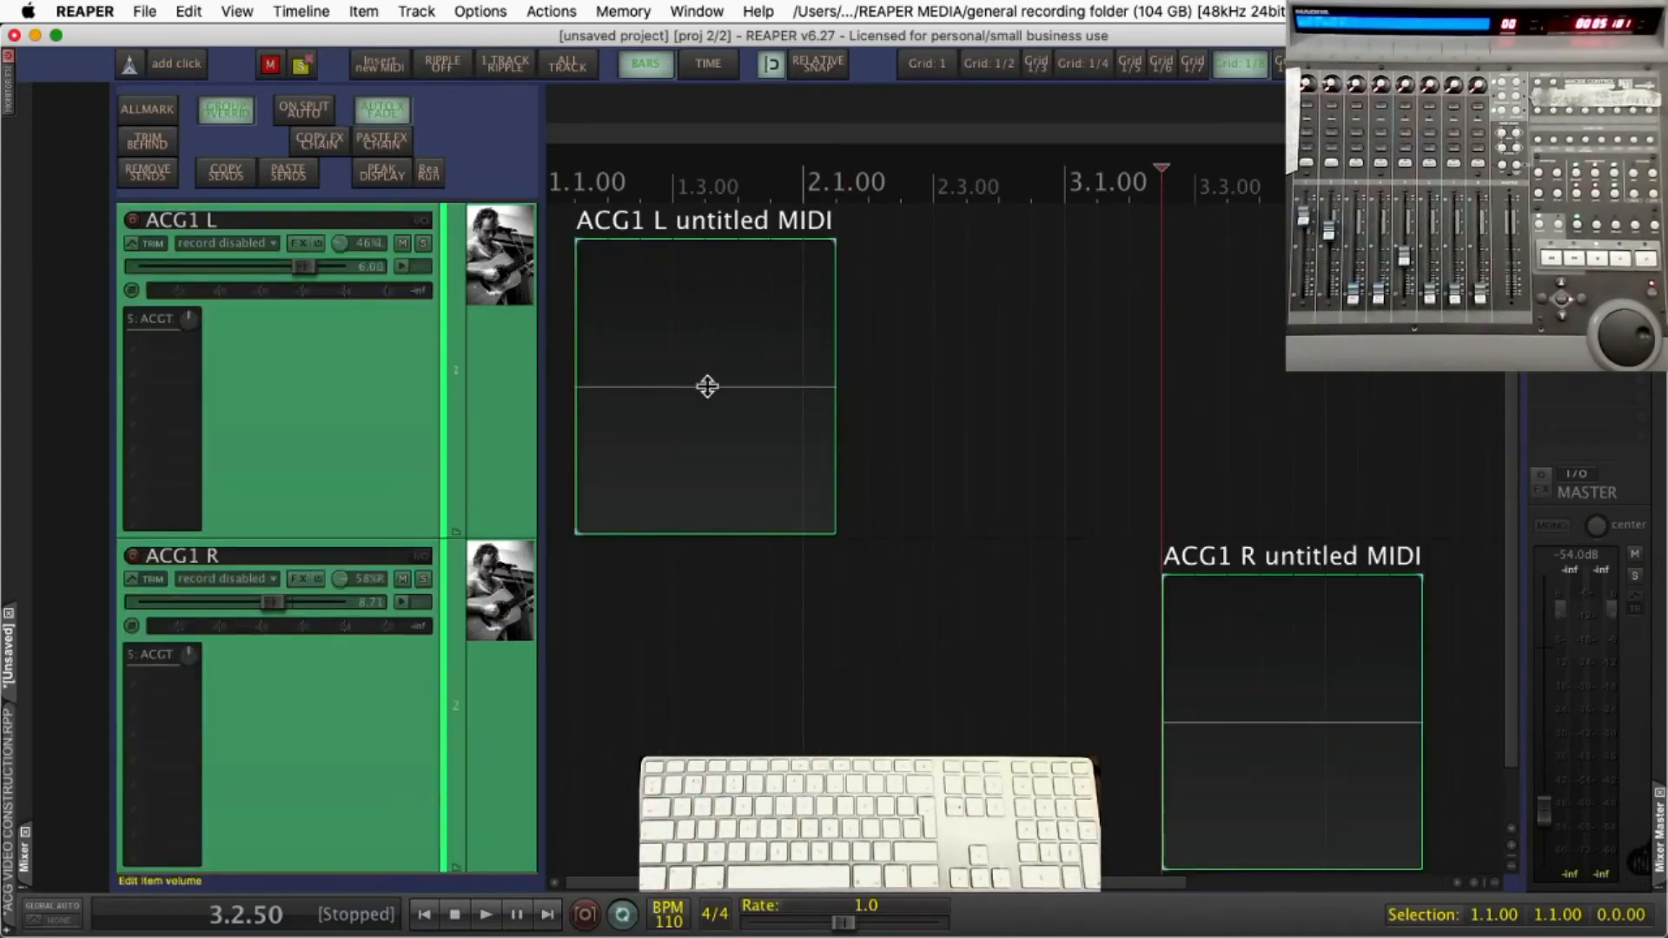
{"action": "left_click_drag", "start_coordinate": [791, 184], "coordinate": [1019, 186]}
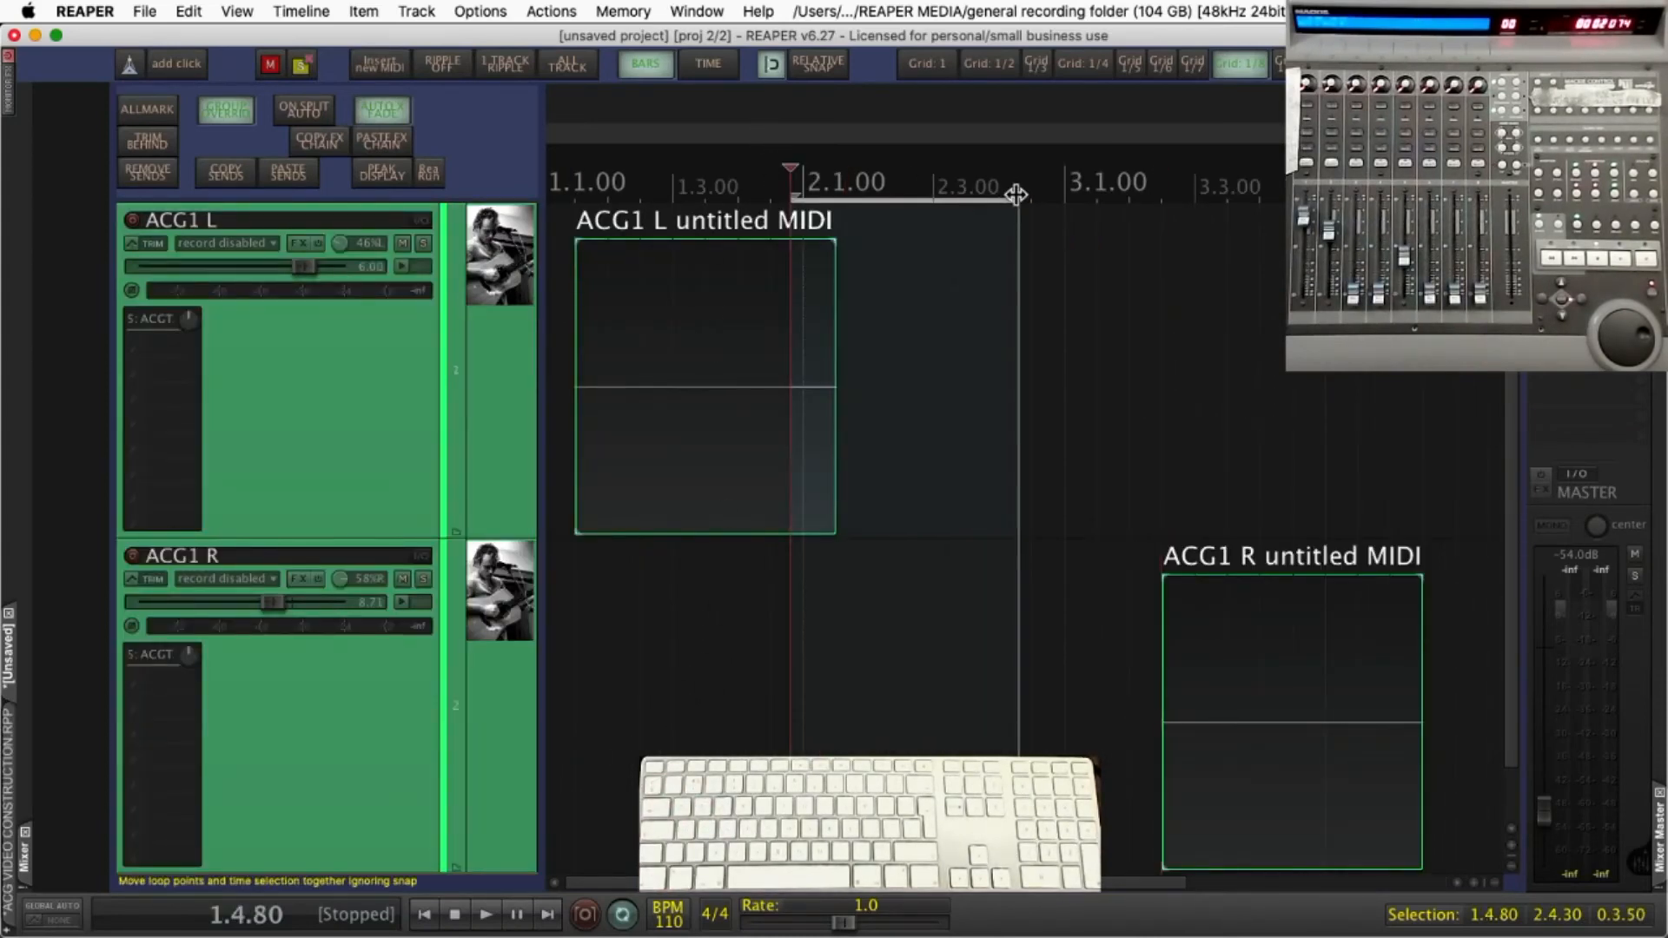
{"action": "key", "text": "2"}
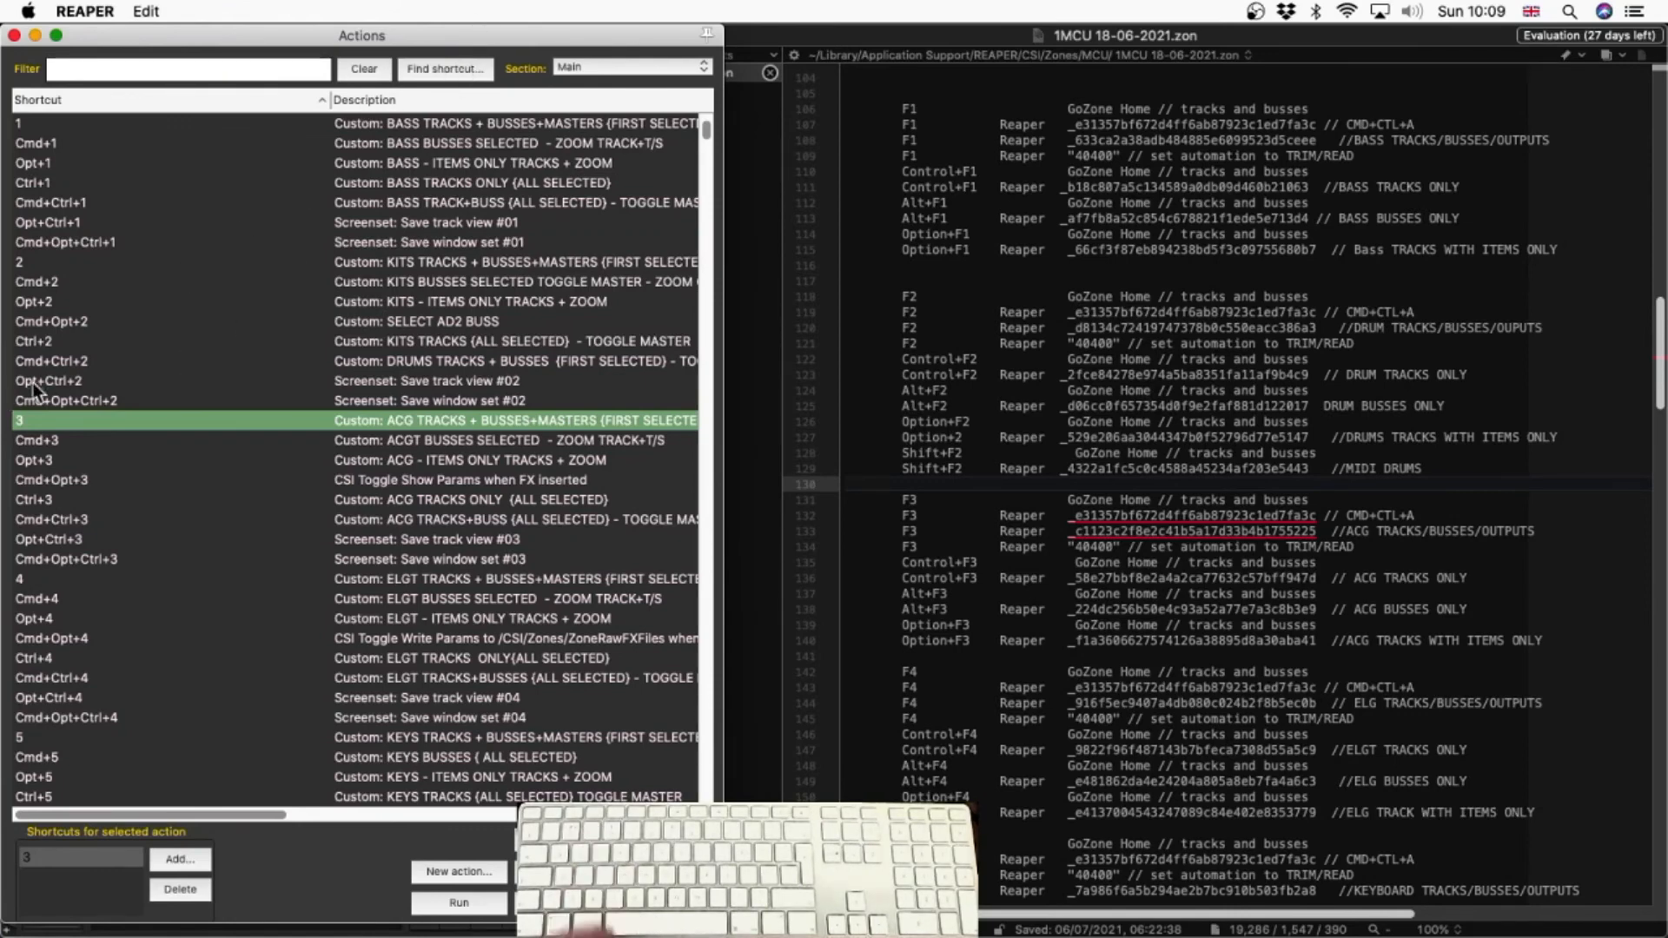
Copy the command ID of the action on shortcut 3 and switch to the BBEdit zone file's first F3 line
{"action": "right_click", "coordinate": [391, 423]}
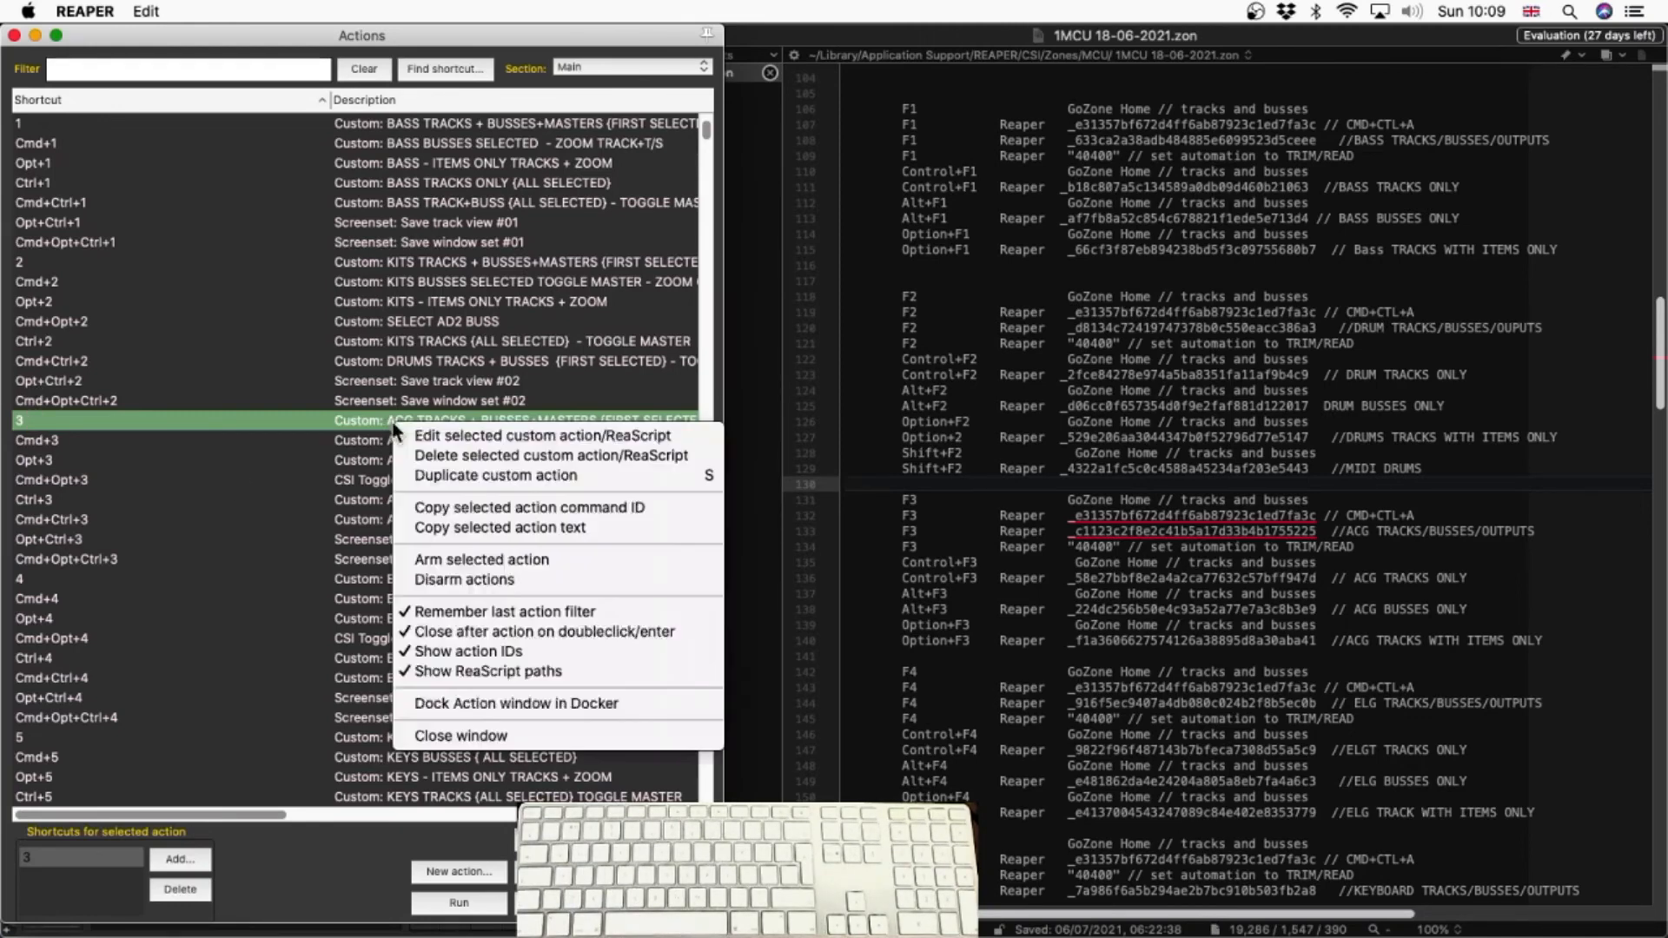
{"action": "left_click", "coordinate": [495, 507]}
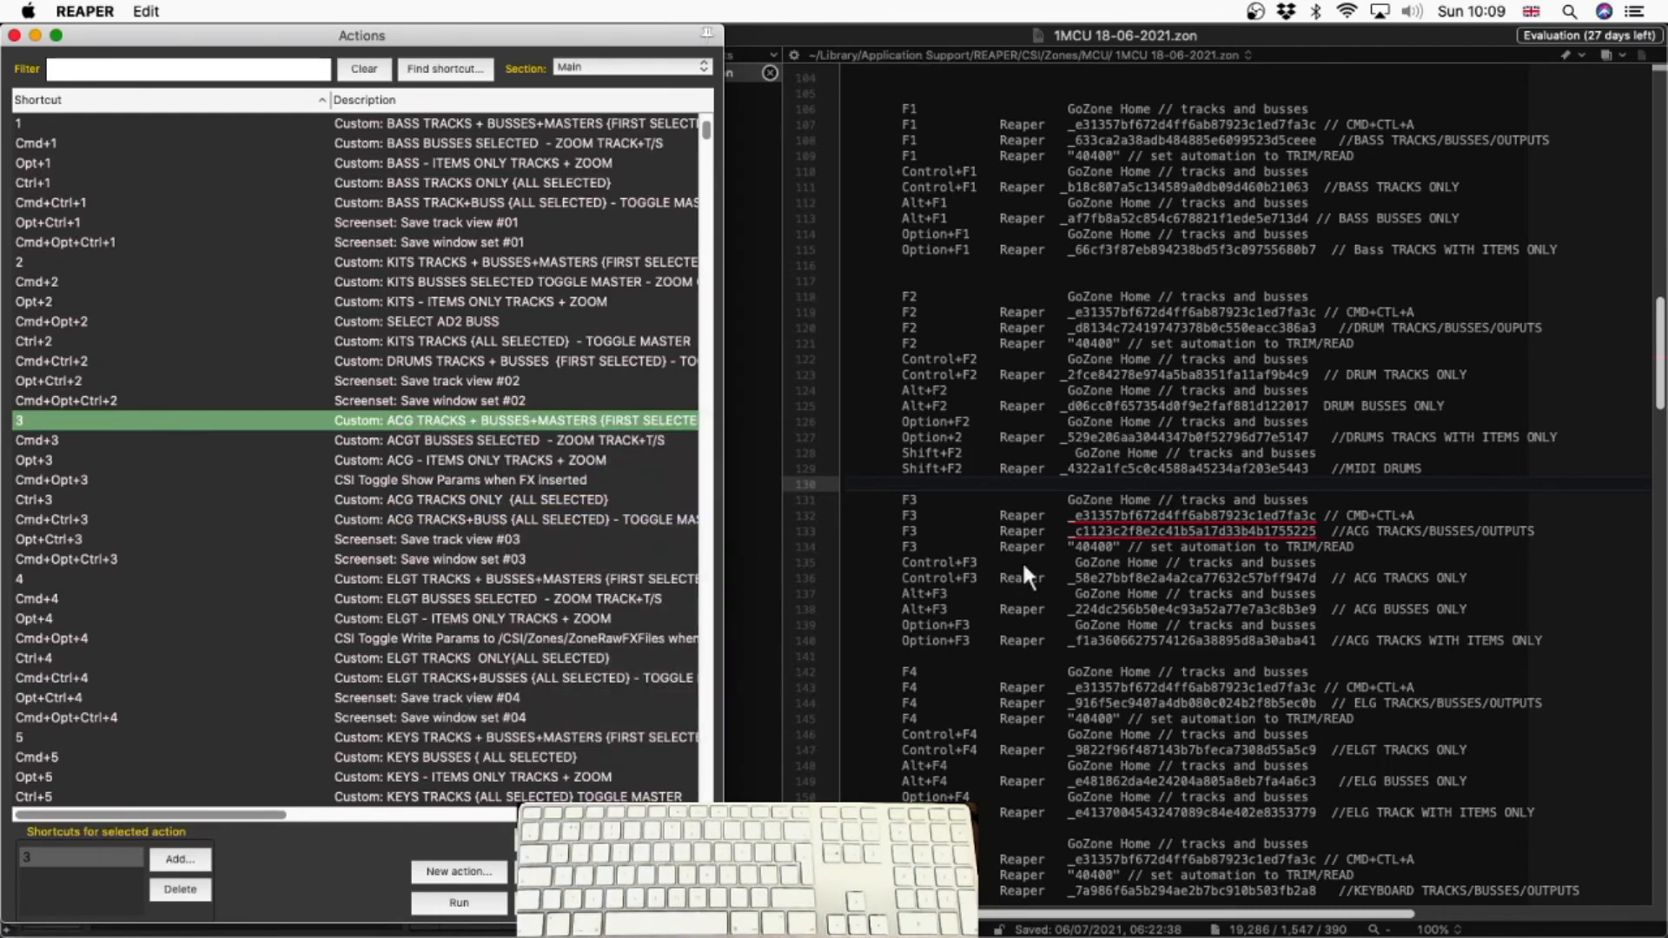
{"action": "left_click", "coordinate": [1067, 497]}
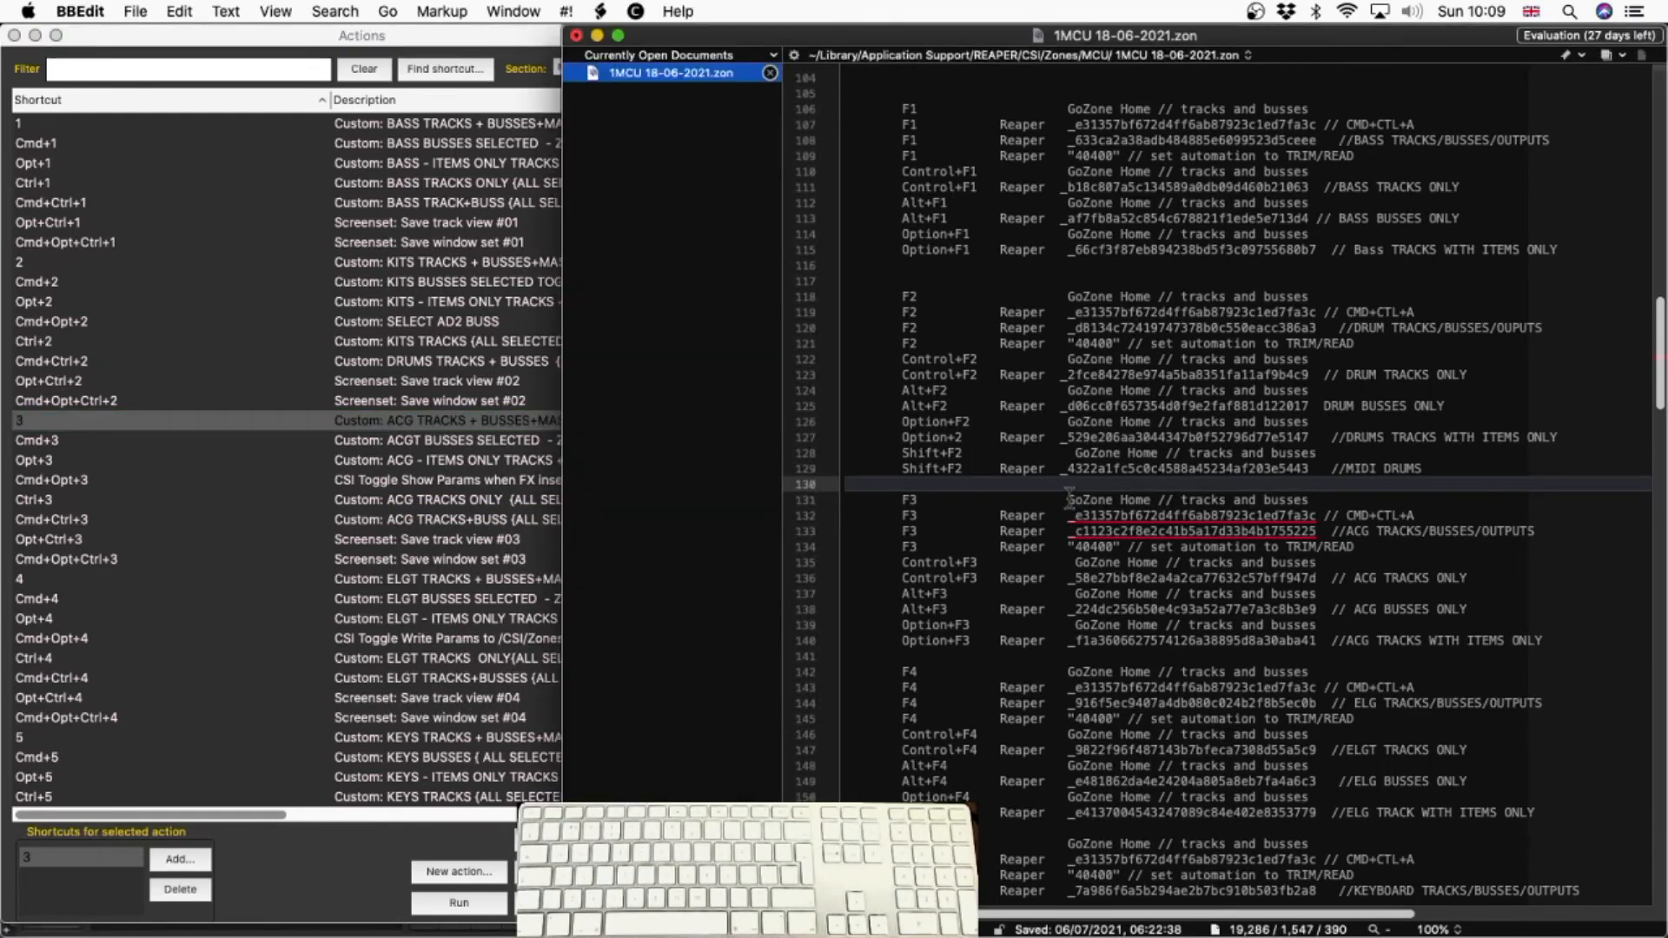
{"action": "double_click", "coordinate": [908, 500]}
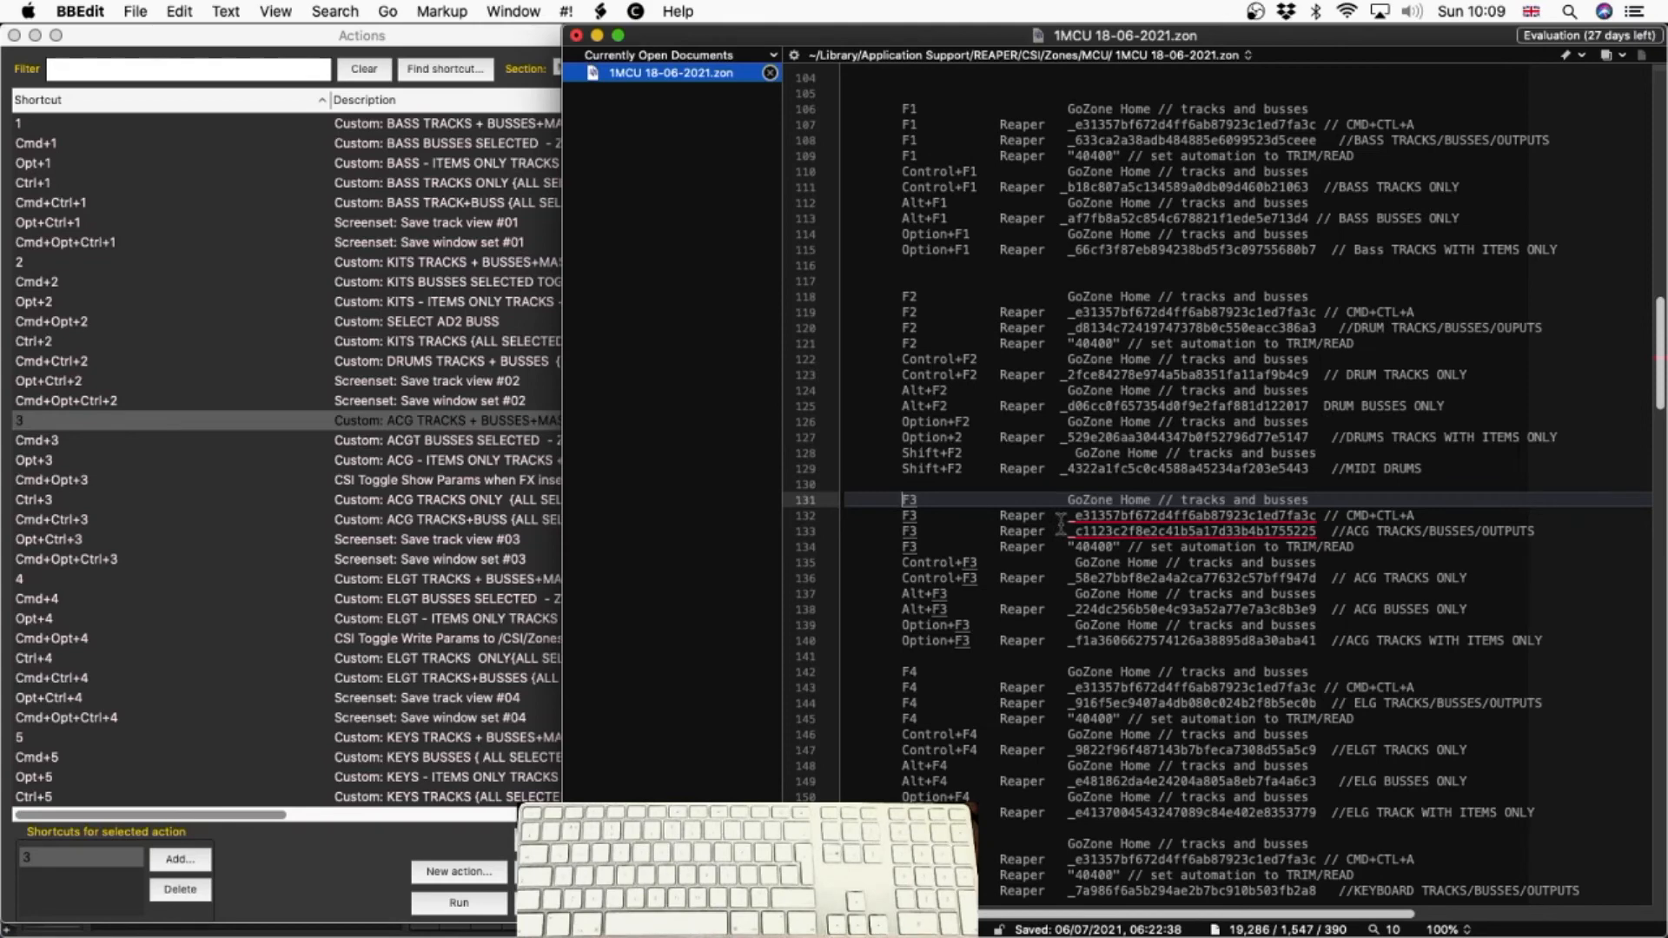
Copy the command ID of REAPER's Cmd+Ctrl+A action, "SHOW TRACKS+BUSSES", and paste it over the ID on F3 line 132 in BBEdit
{"action": "left_click", "coordinate": [459, 70]}
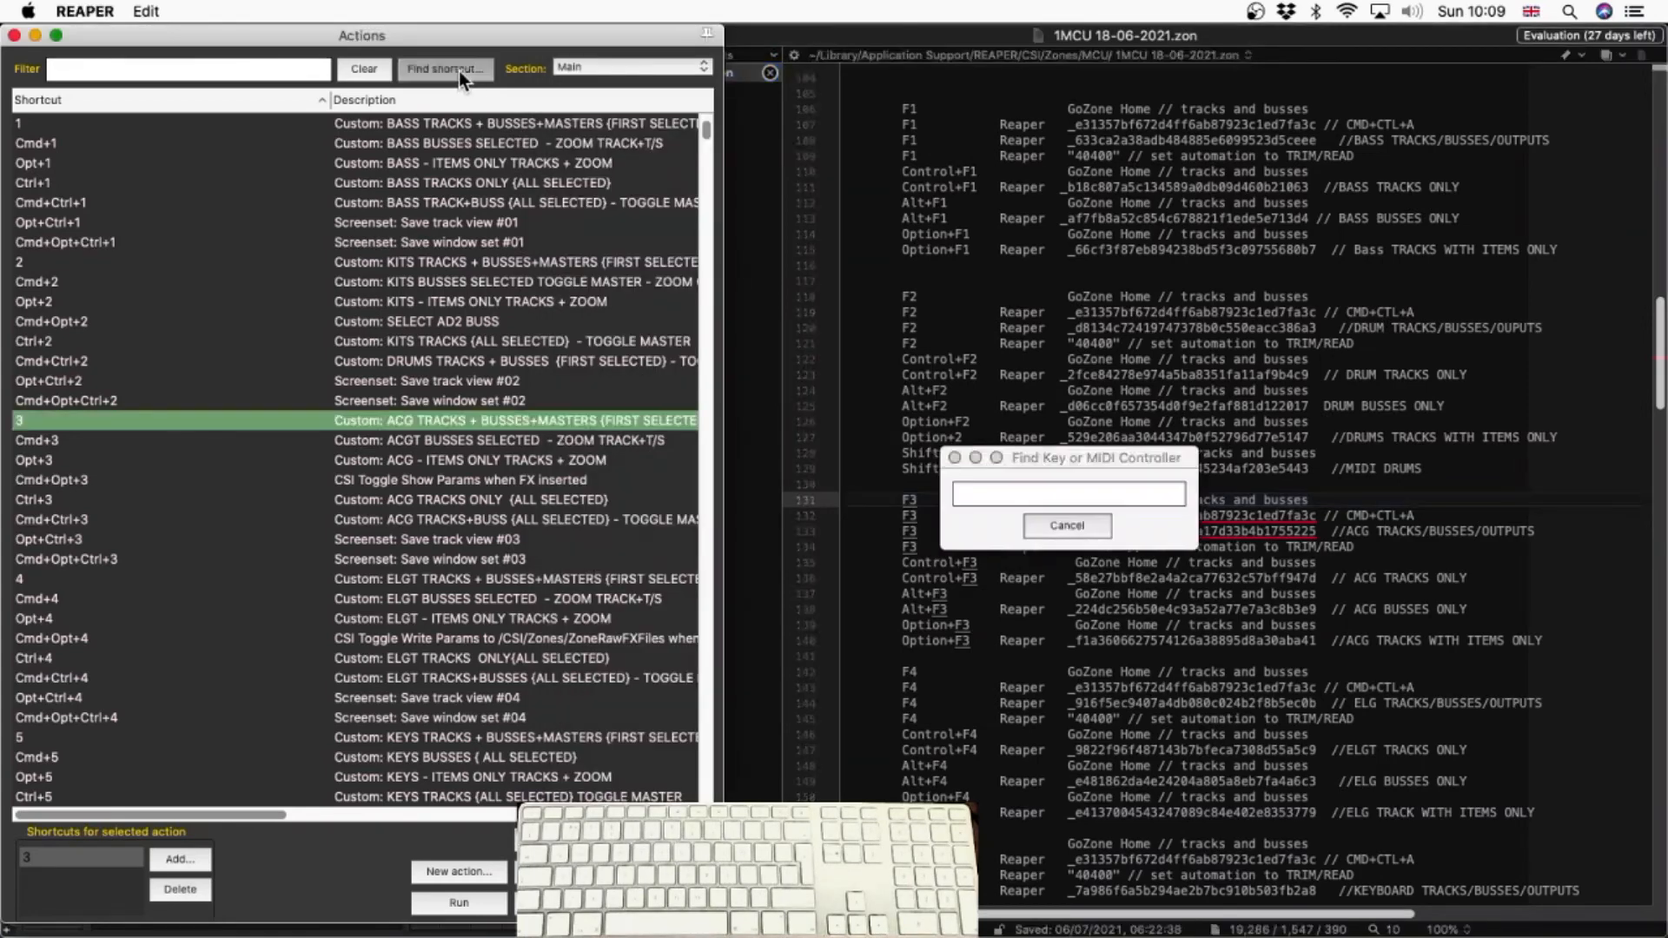
{"action": "key", "text": "ctrl+super+a"}
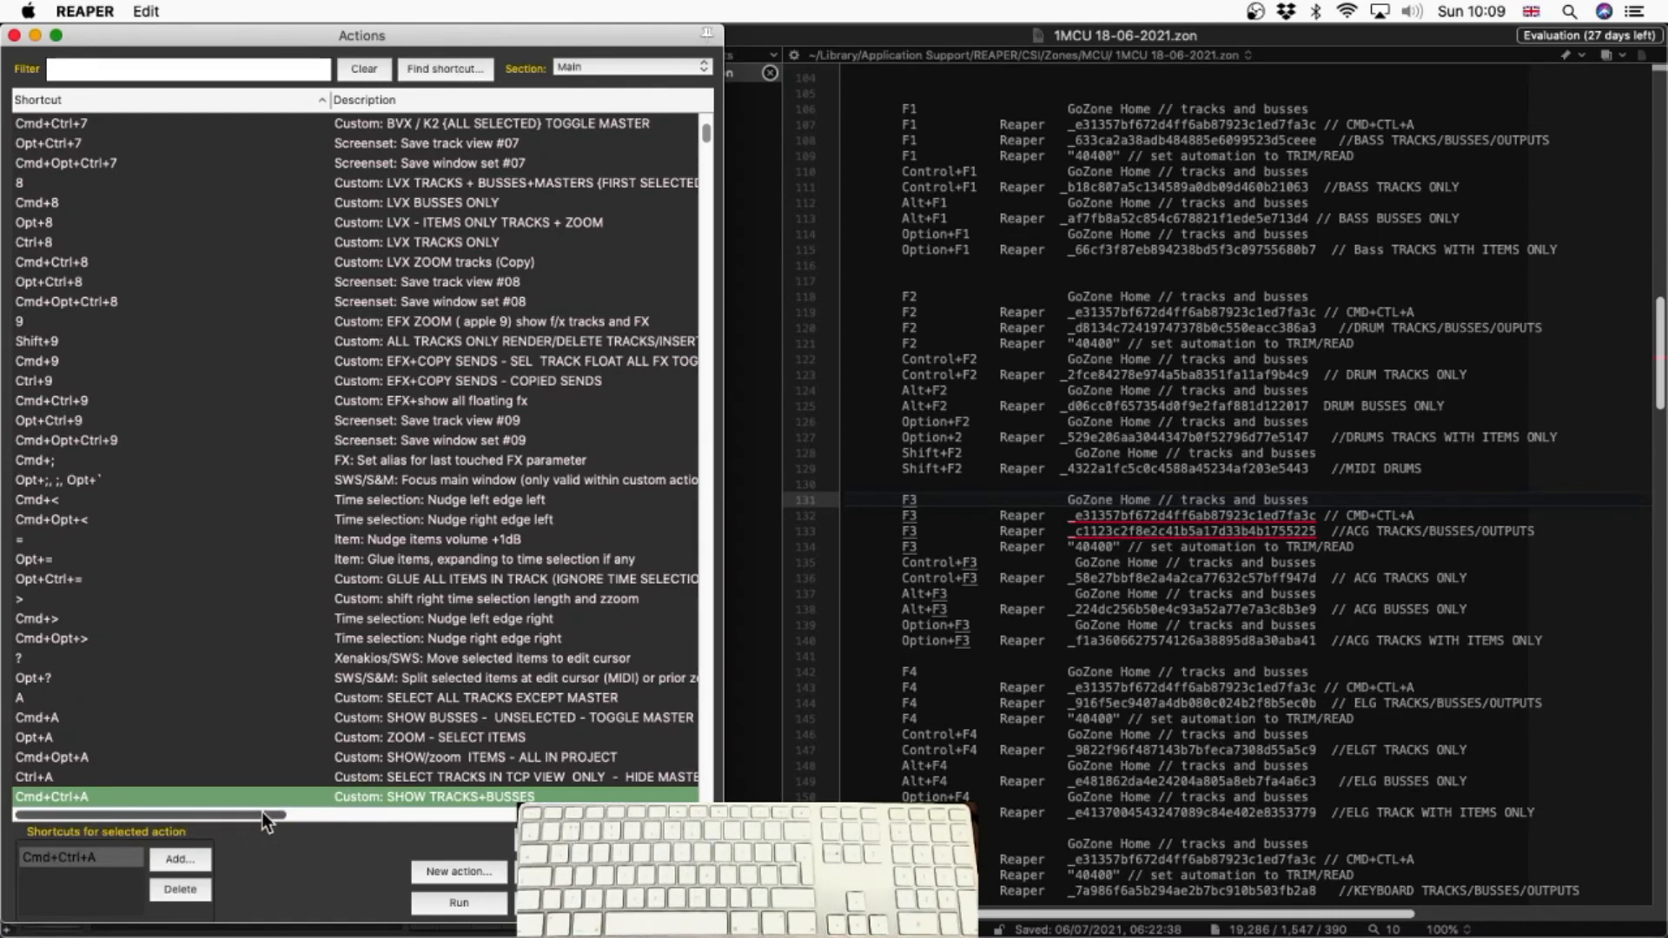
{"action": "right_click", "coordinate": [383, 805]}
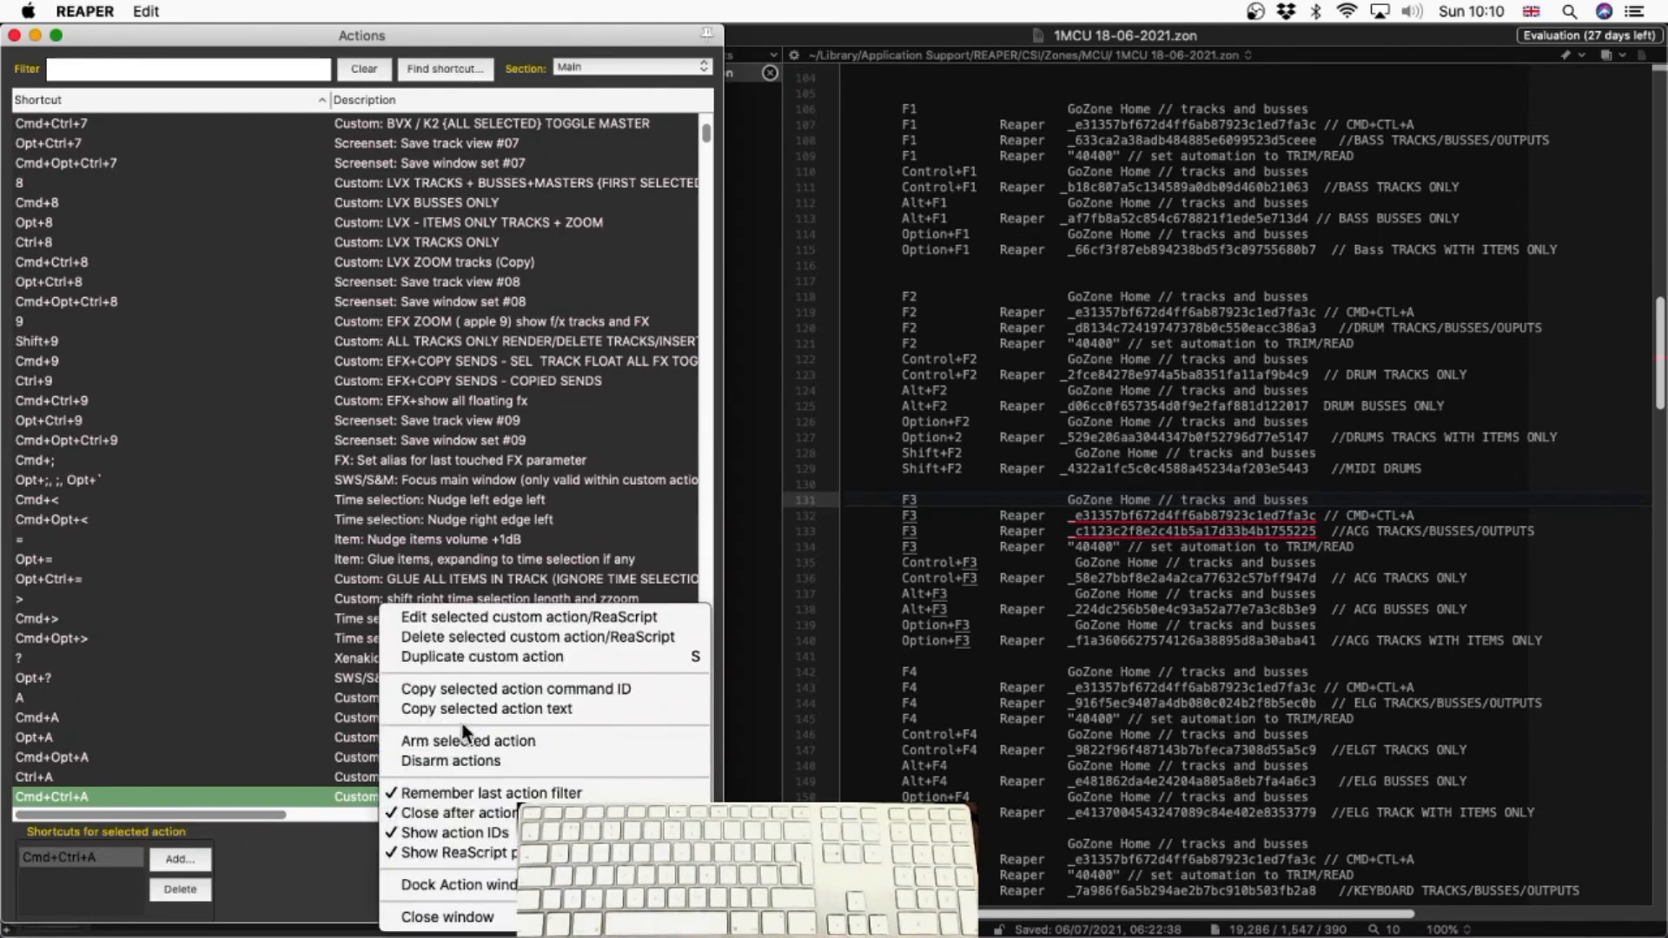
{"action": "left_click", "coordinate": [504, 687]}
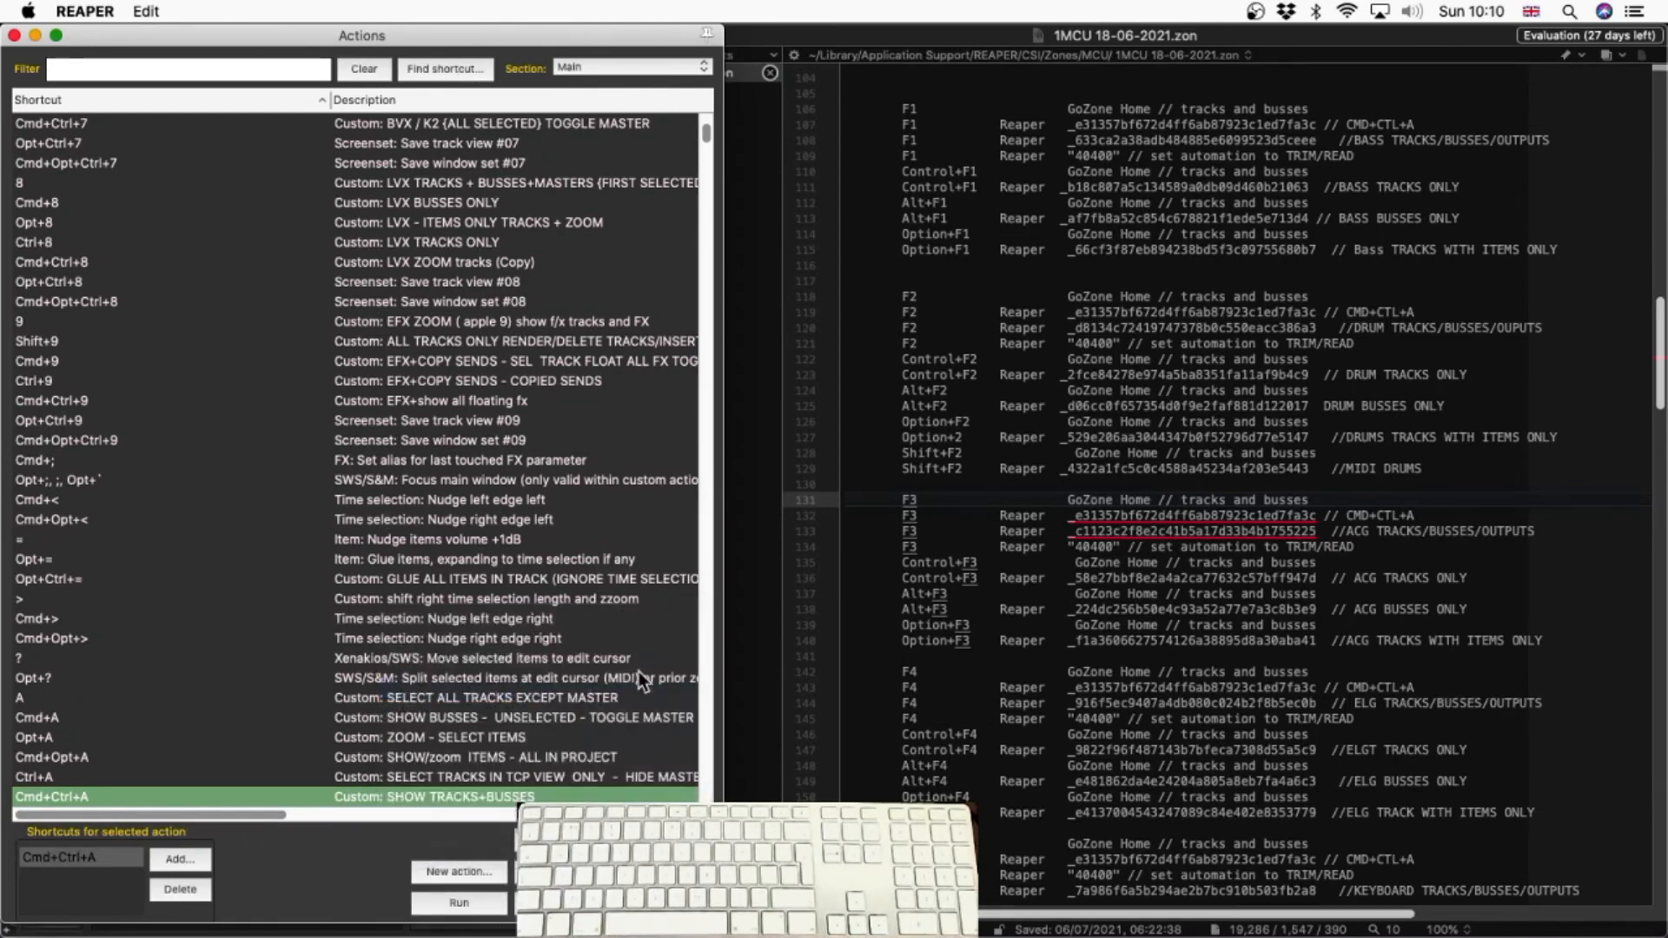
{"action": "left_click", "coordinate": [1066, 511]}
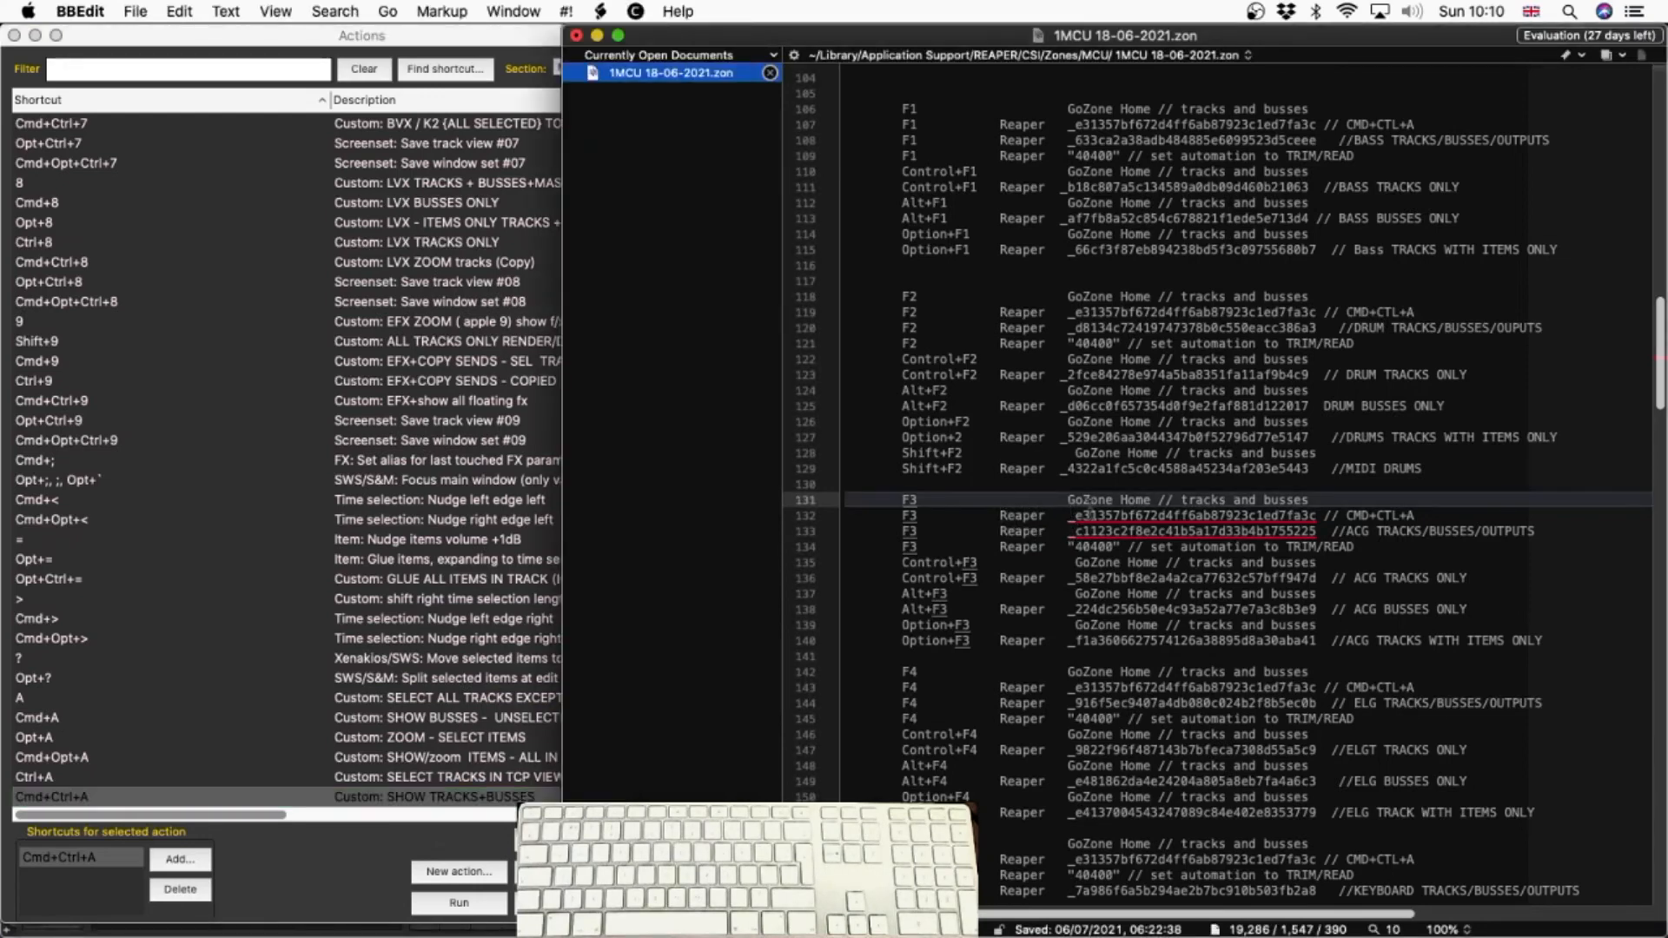
{"action": "left_click_drag", "start_coordinate": [1067, 513], "coordinate": [1327, 512]}
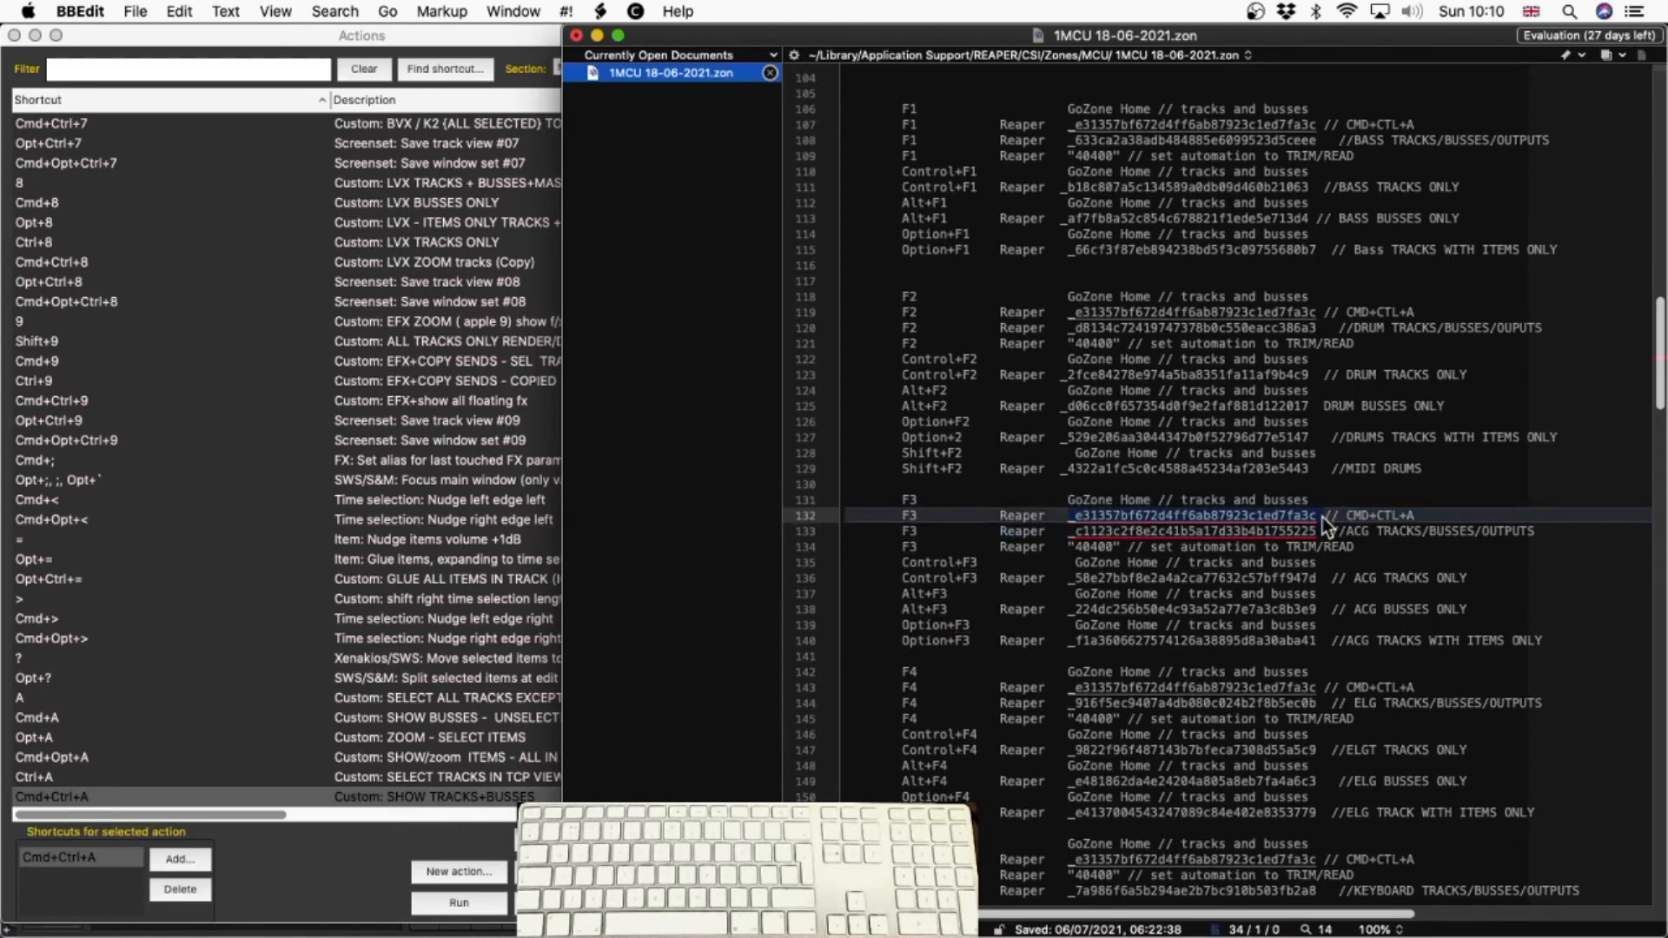
{"action": "key", "text": "super+v"}
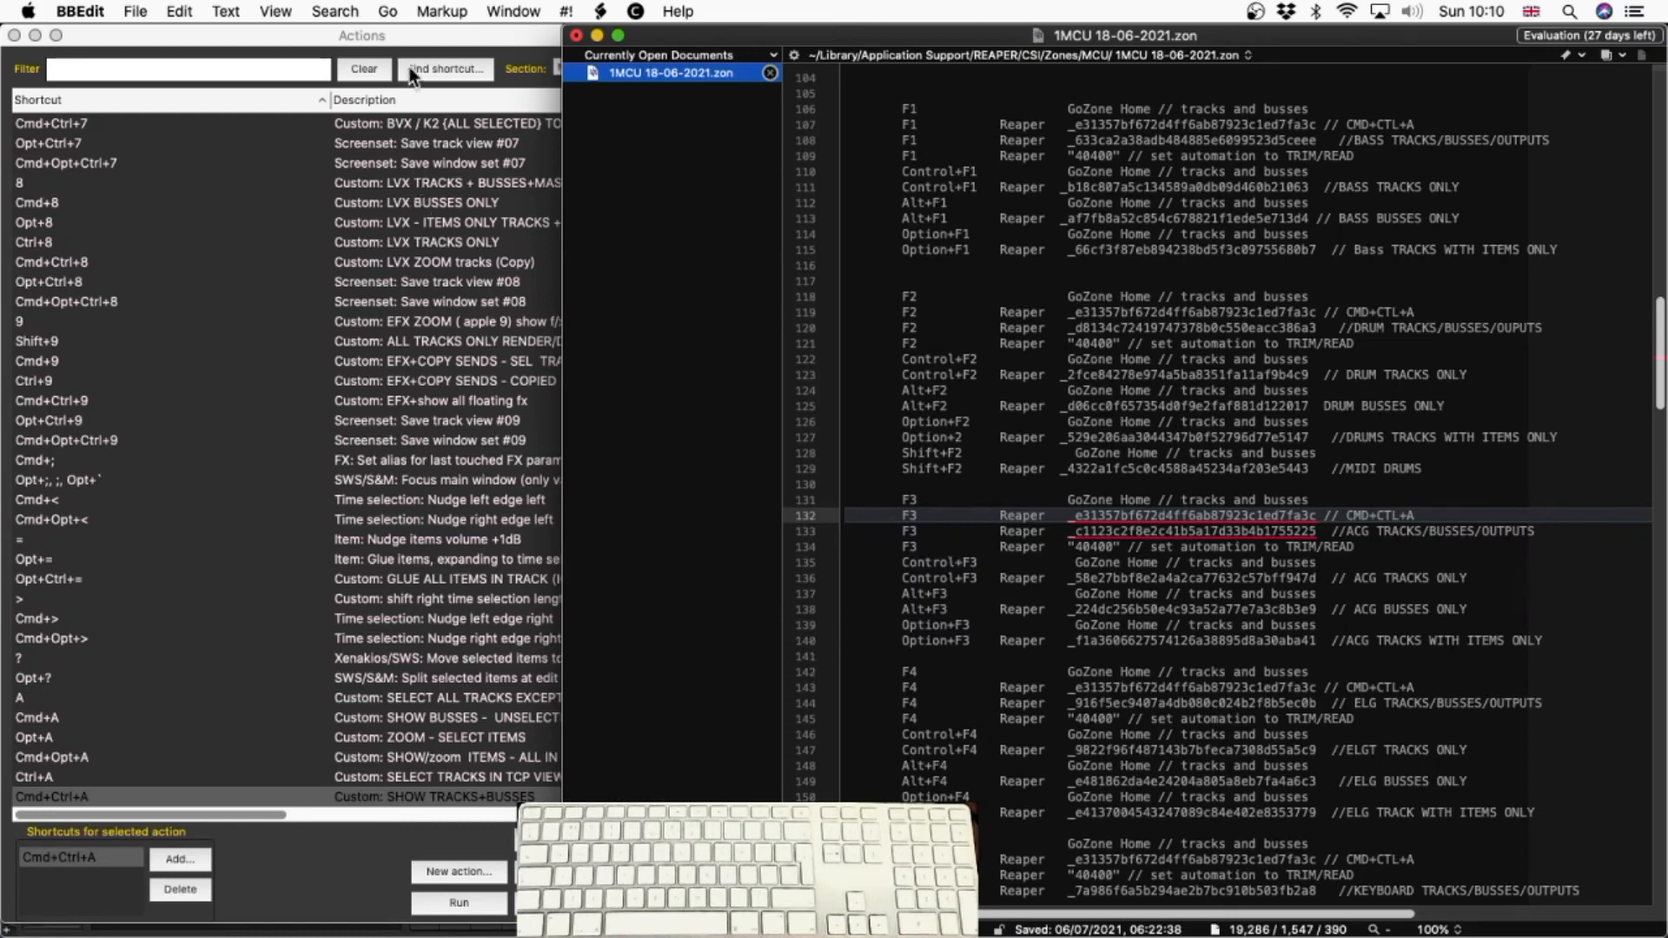
Copy the command ID of REAPER's shortcut 3 action, "ACG TRACKS + BUSSES+MASTERS", and paste it over the ID on F3 line 133 in BBEdit
{"action": "left_click", "coordinate": [438, 64]}
{"action": "key", "text": "3"}
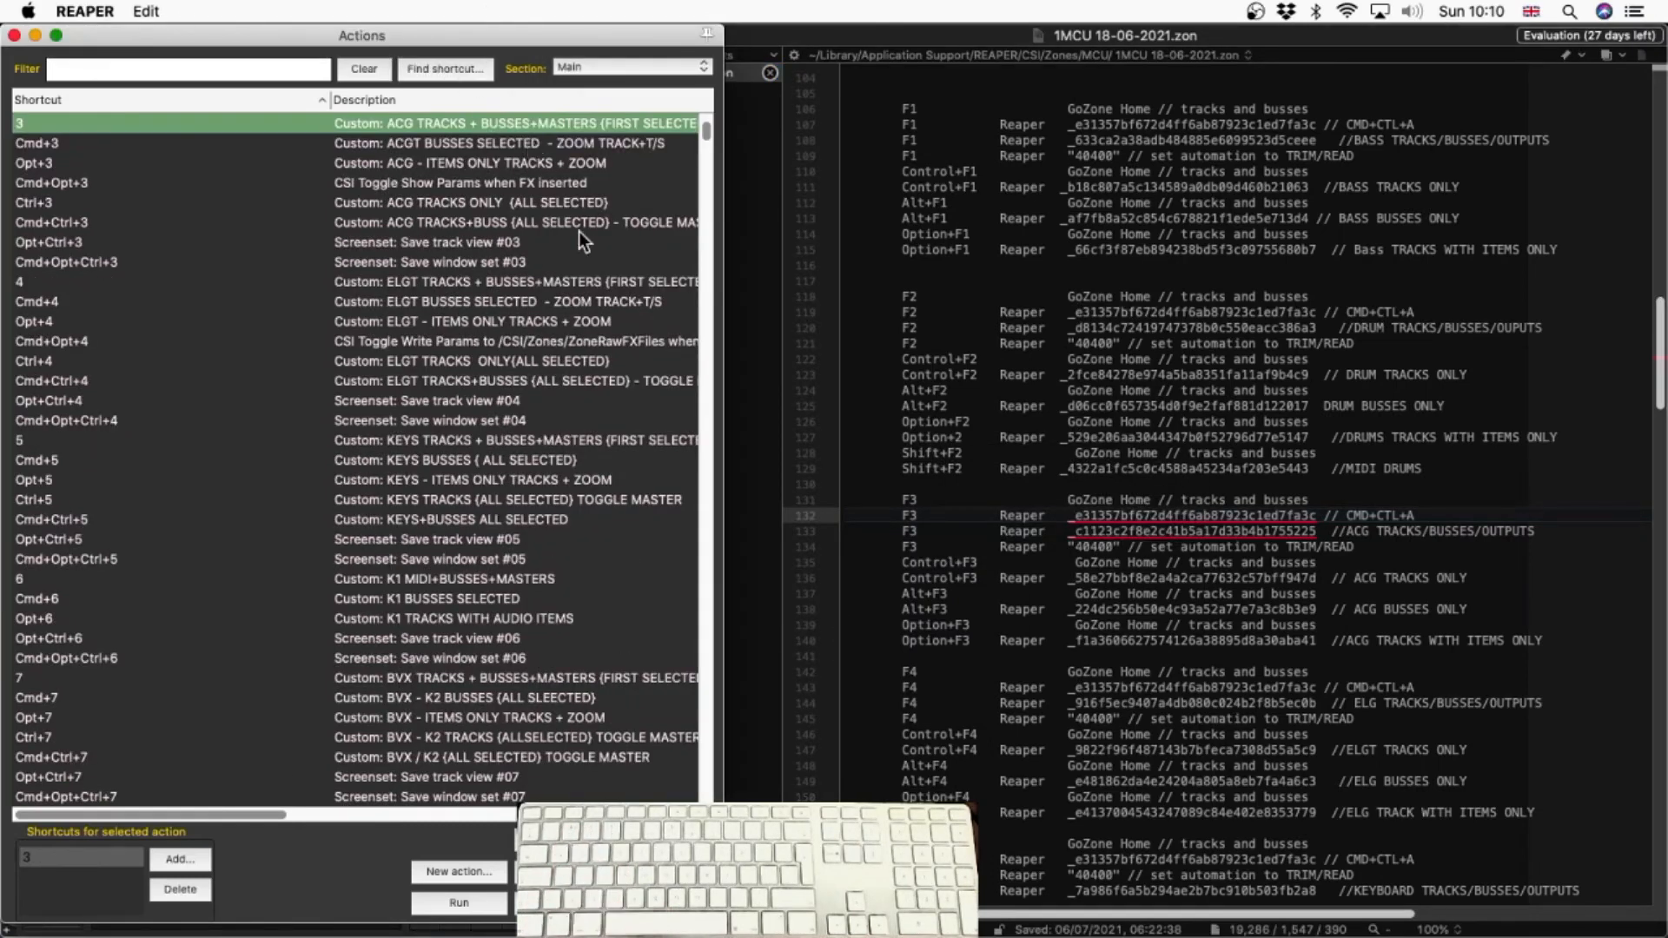
{"action": "right_click", "coordinate": [486, 117]}
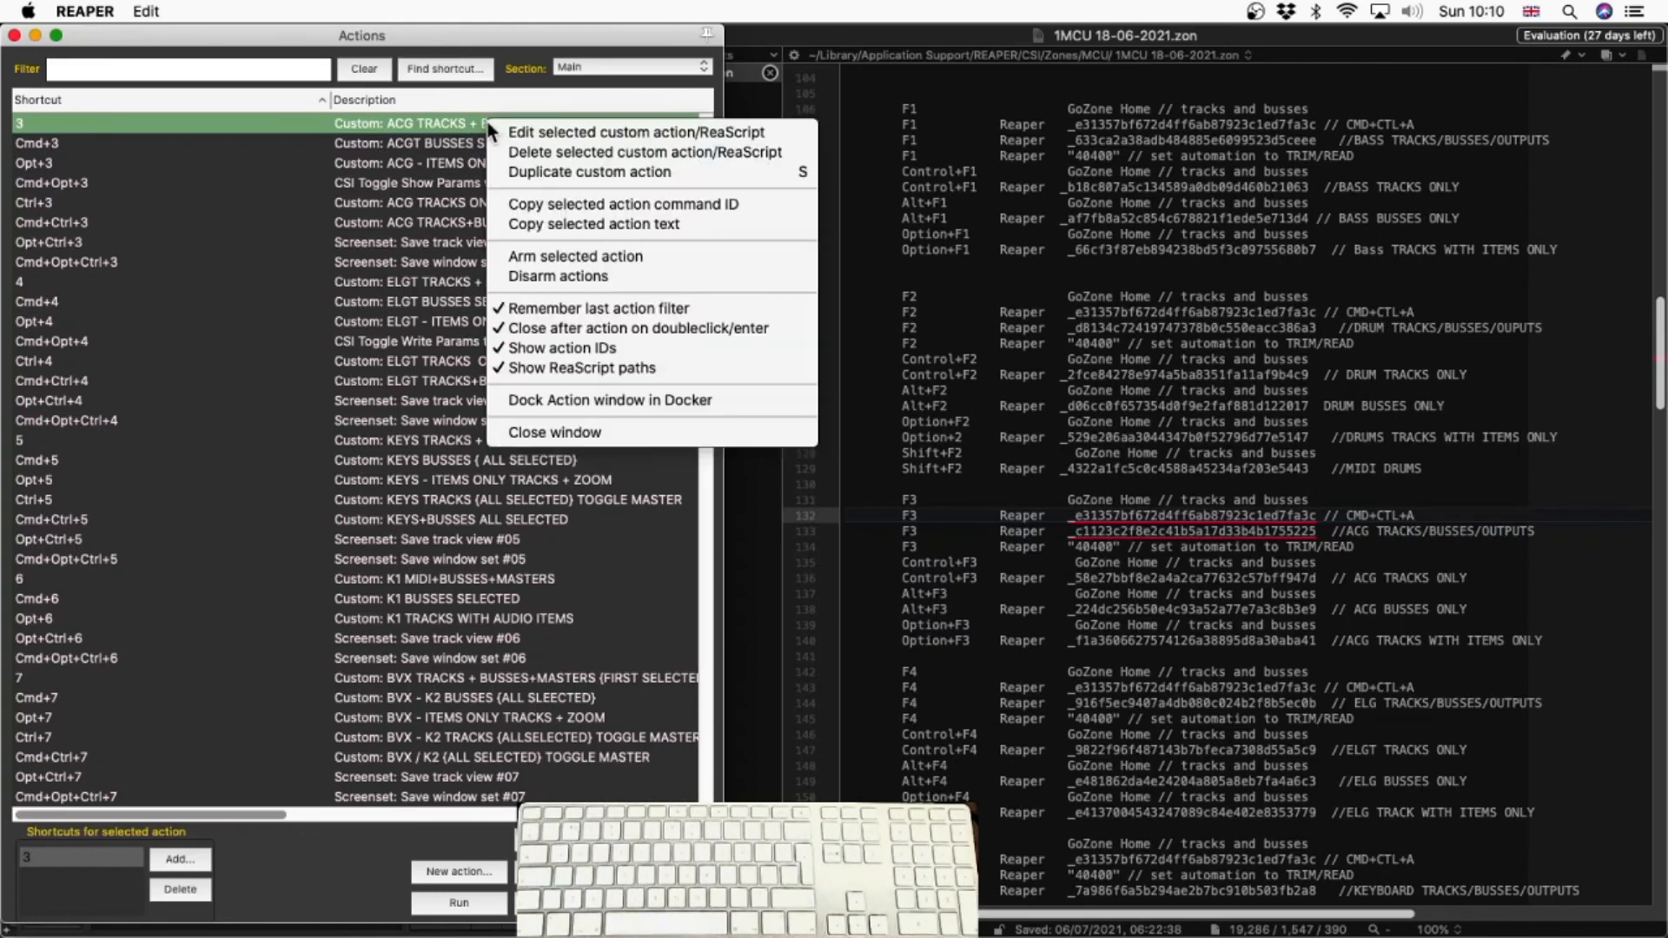
{"action": "left_click", "coordinate": [529, 205]}
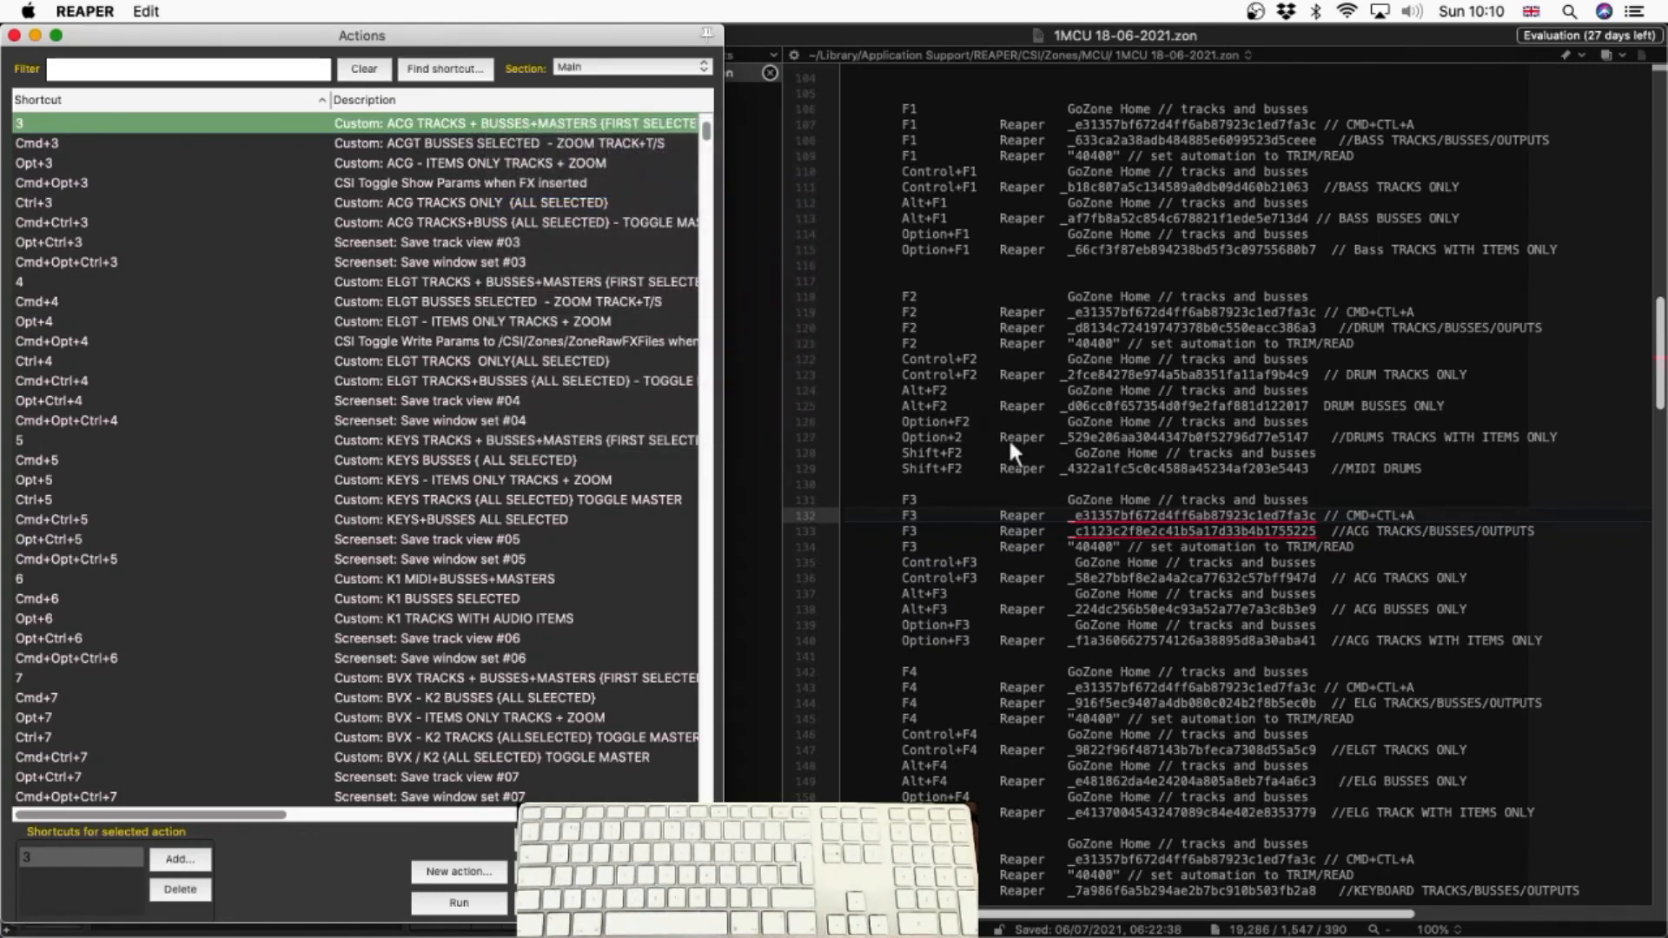
{"action": "left_click", "coordinate": [1092, 523]}
{"action": "left_click", "coordinate": [1074, 532]}
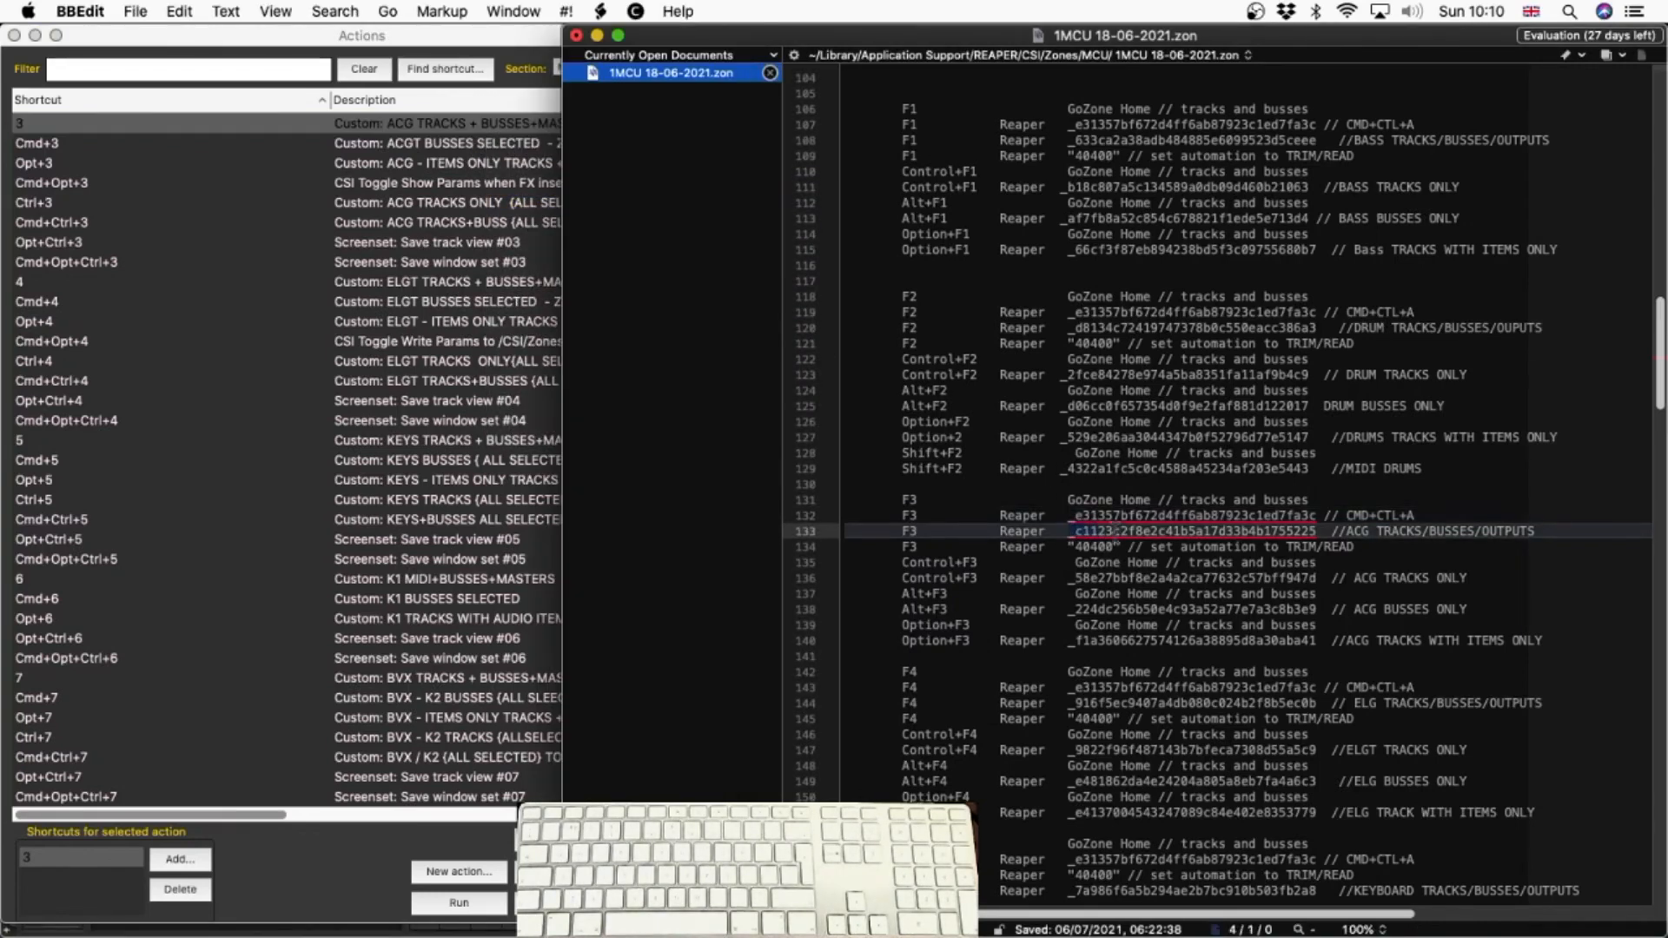
{"action": "left_click", "coordinate": [1318, 532]}
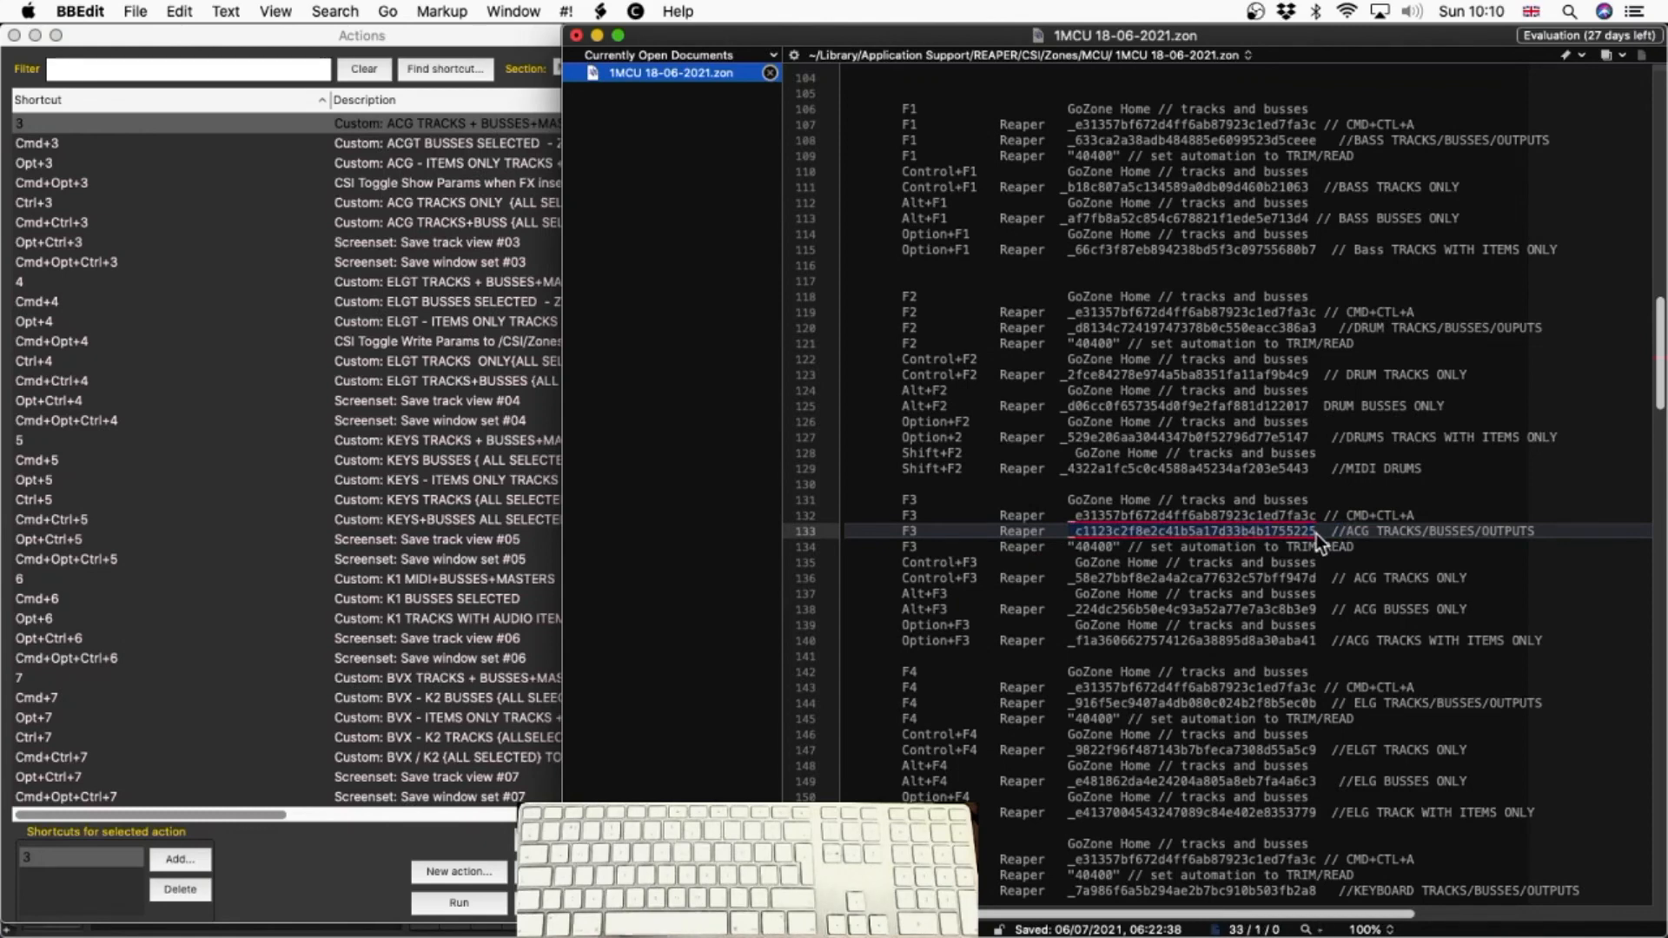
{"action": "key", "text": "super+v"}
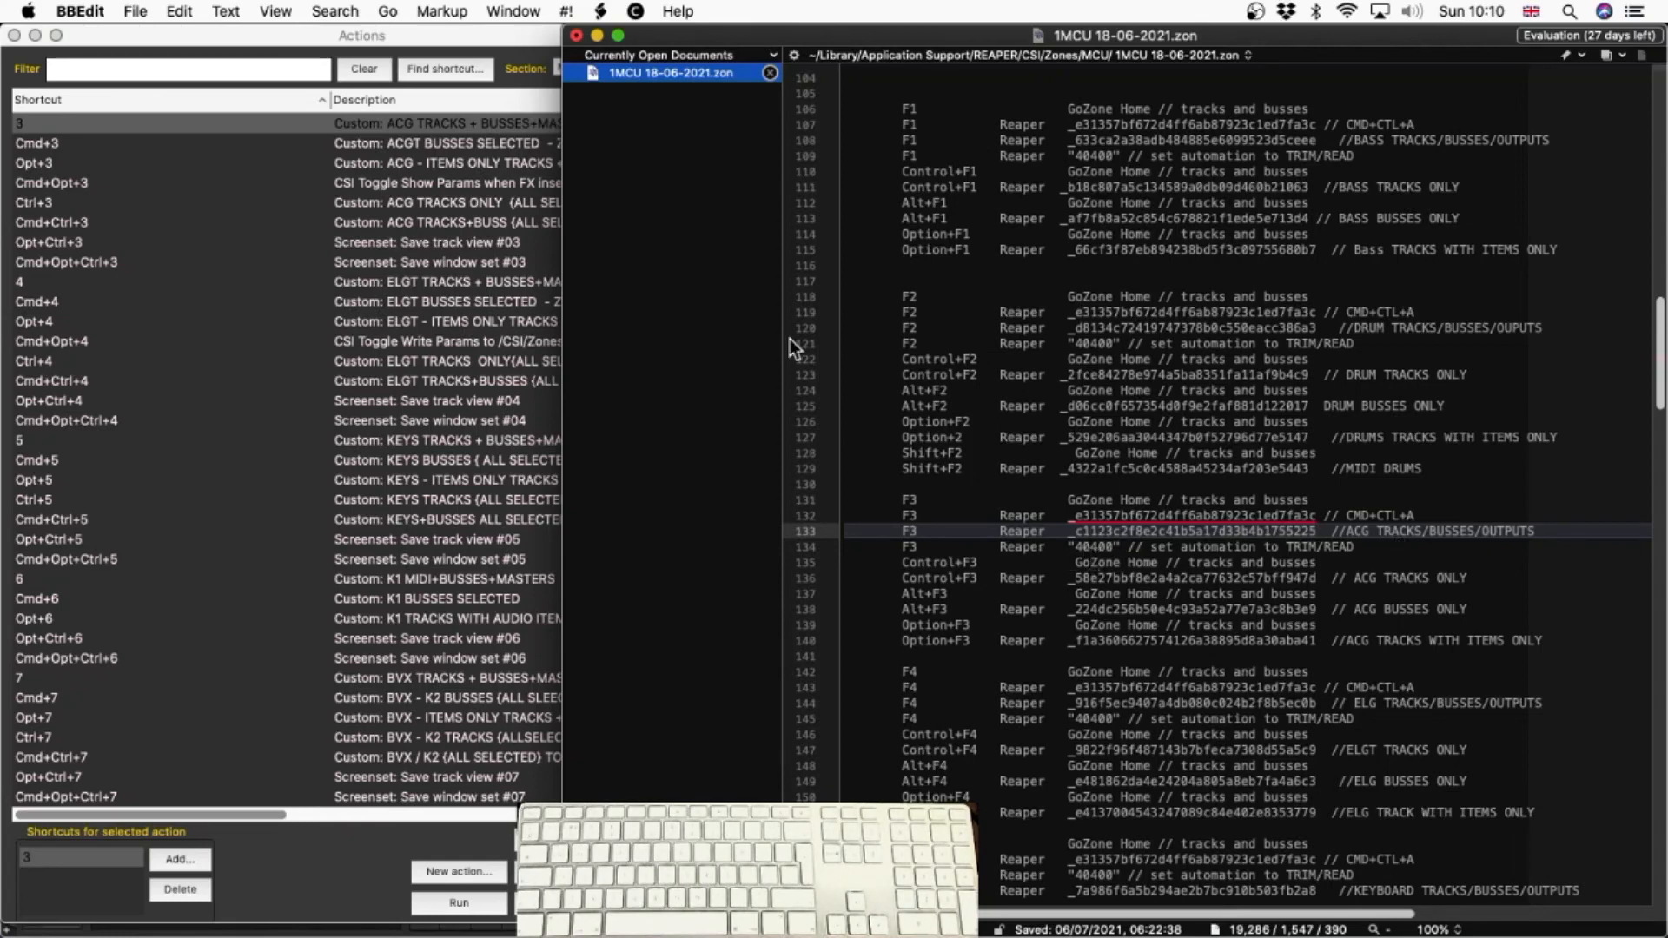
Filter REAPER's action list for TRIM READ and copy the command ID of "Automation: Set all tracks automation mode to trim/read"
{"action": "left_click", "coordinate": [200, 61]}
{"action": "left_click", "coordinate": [199, 61]}
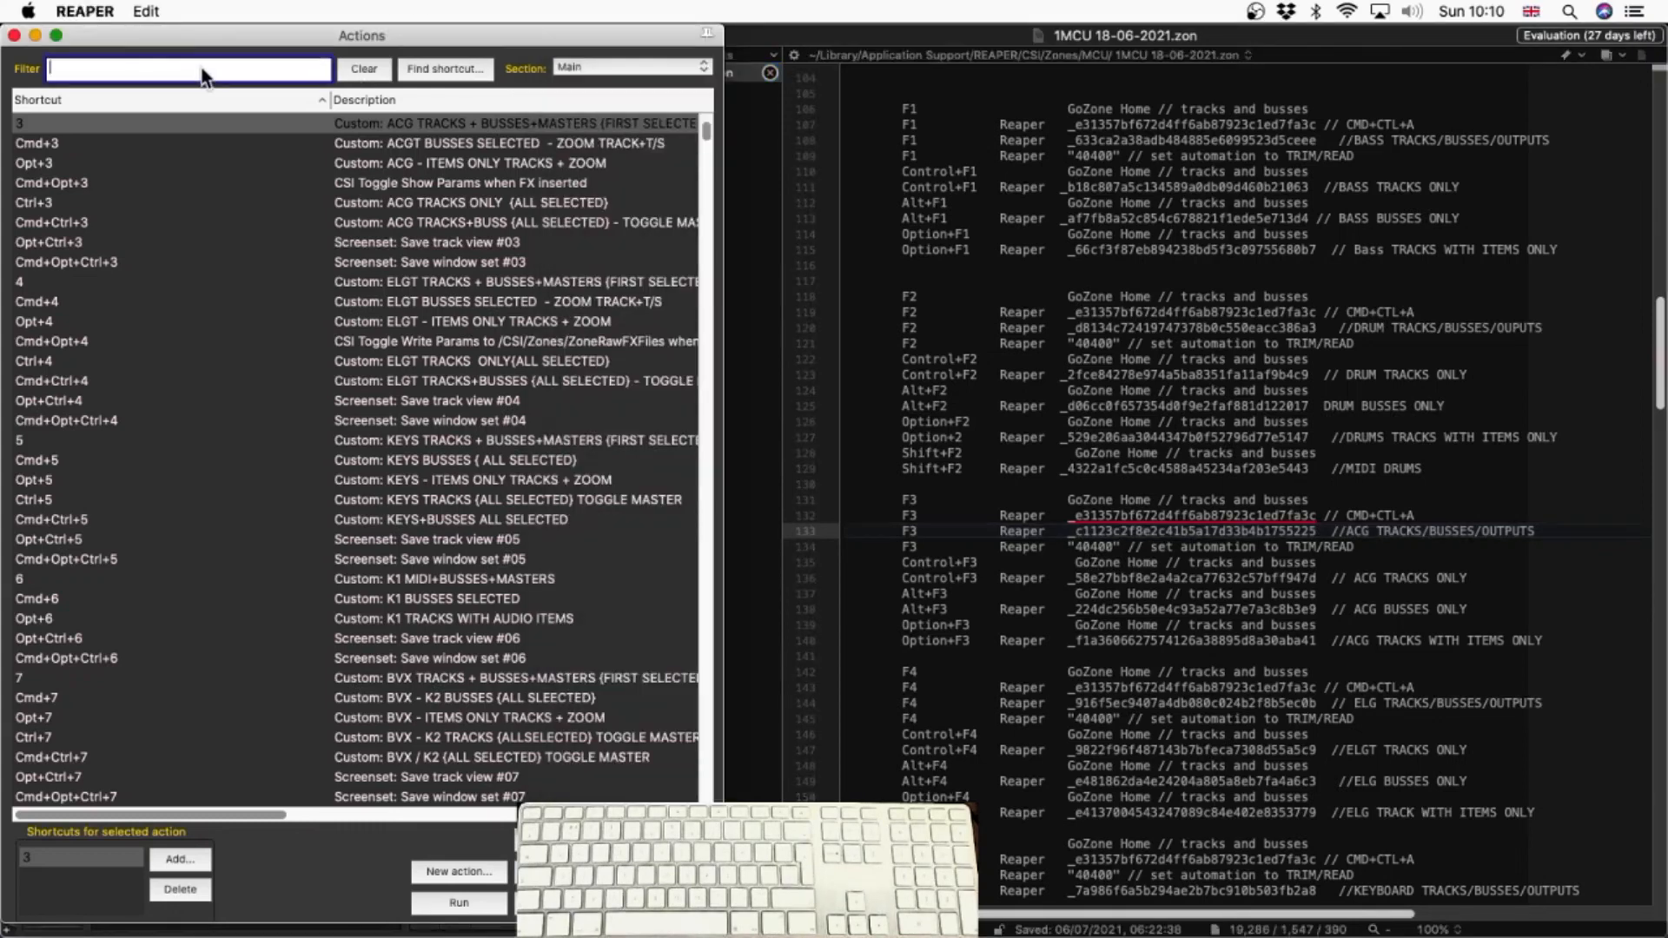
{"action": "type", "text": "TRIM READ"}
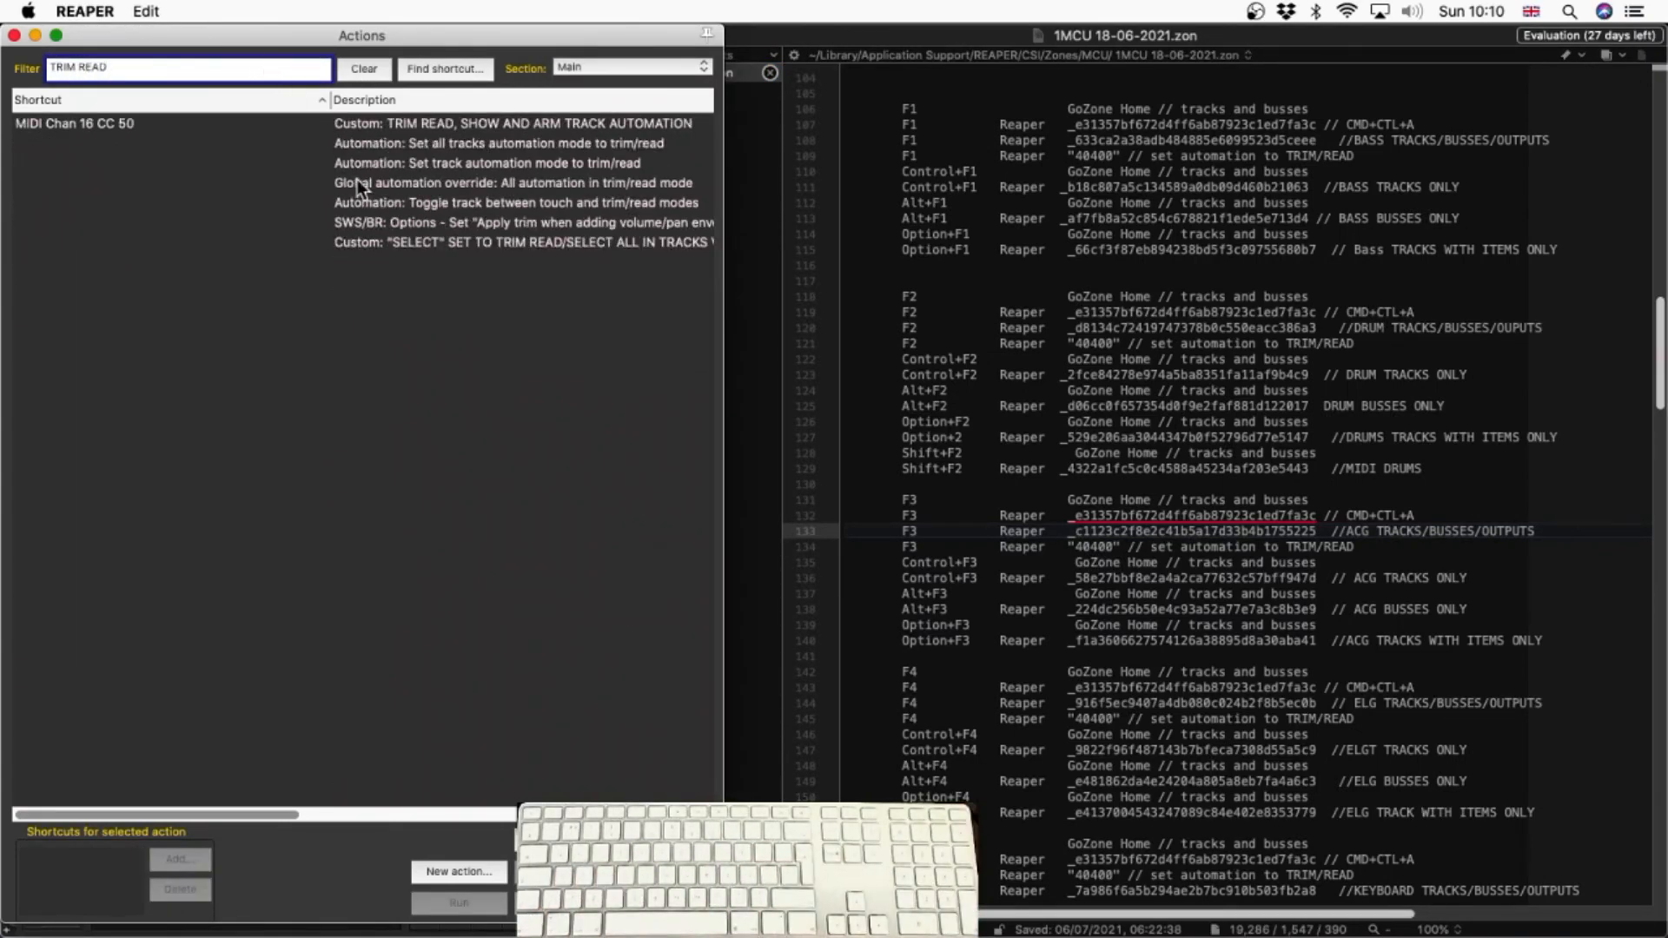
{"action": "left_click", "coordinate": [446, 143]}
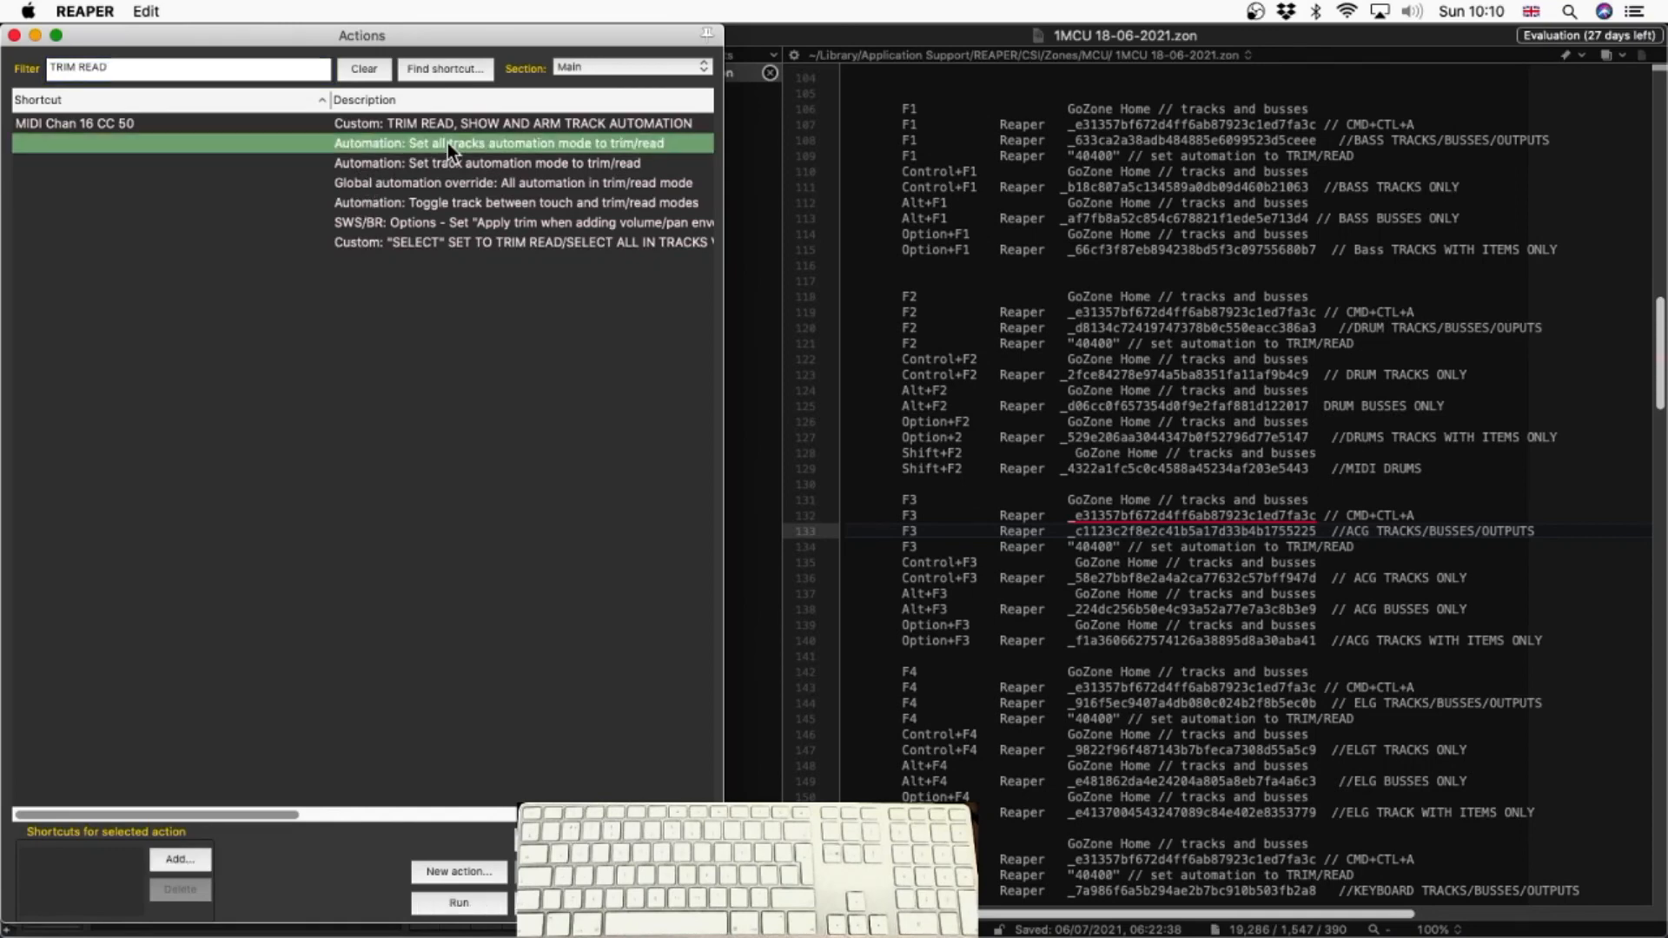
{"action": "right_click", "coordinate": [447, 143]}
{"action": "left_click", "coordinate": [509, 228]}
Switch to the BBEdit zone file and examine the Control+F3, Alt+F3 and Option+F3 assignments for the ACG tracks
{"action": "left_click", "coordinate": [1093, 561]}
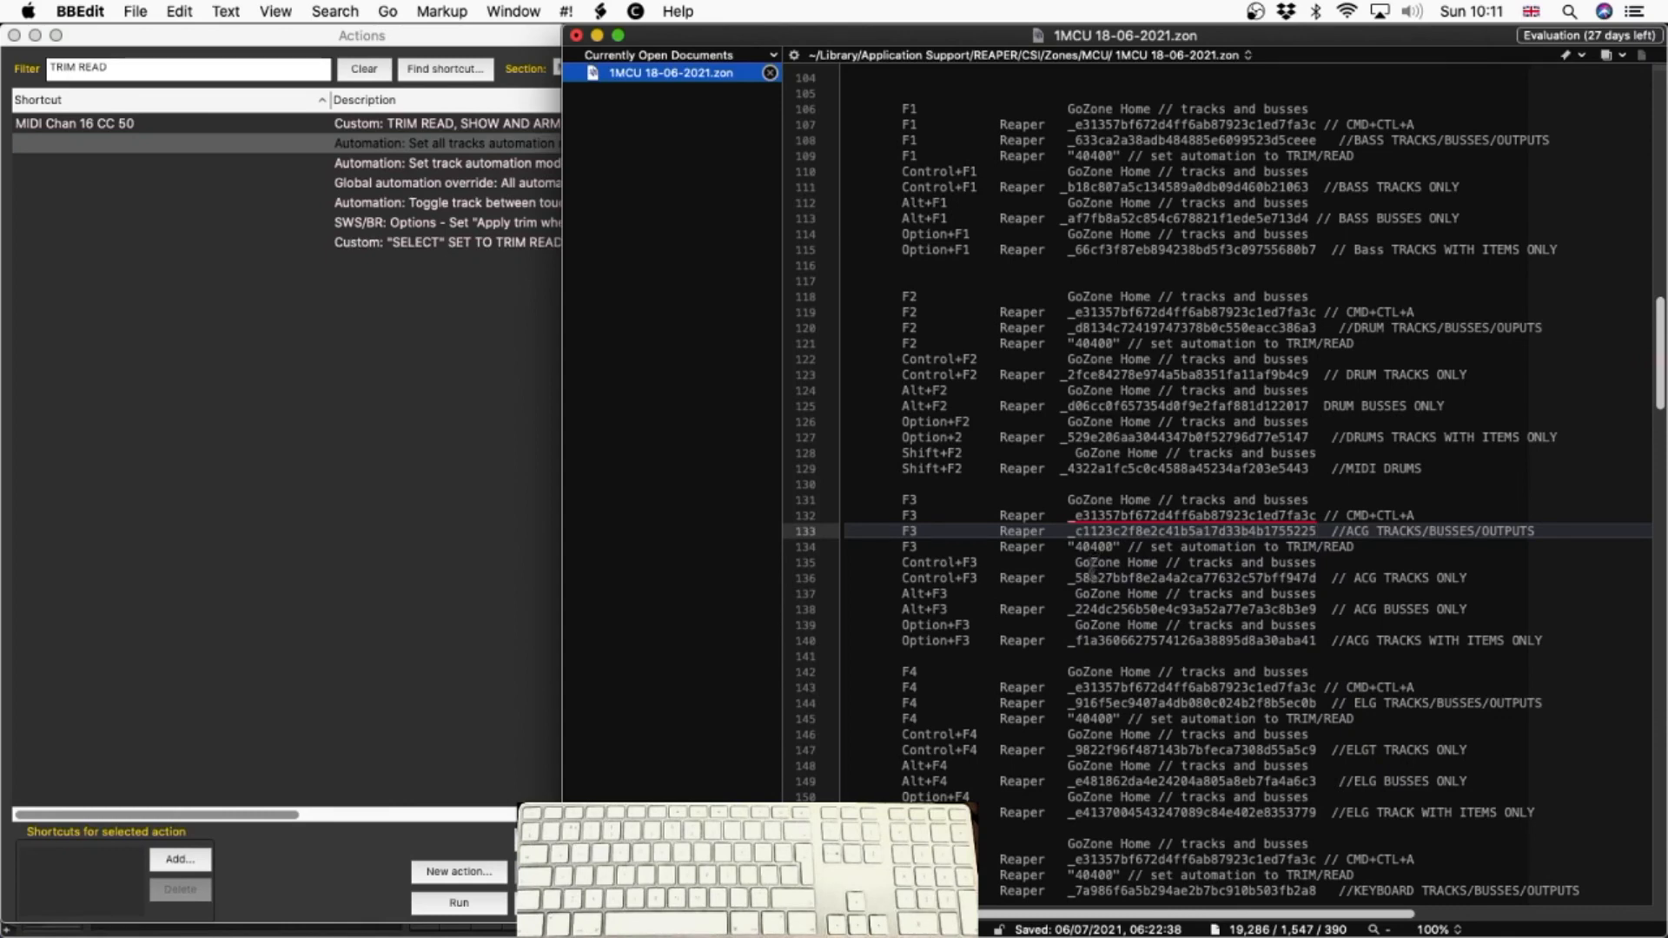
{"action": "left_click", "coordinate": [1091, 595]}
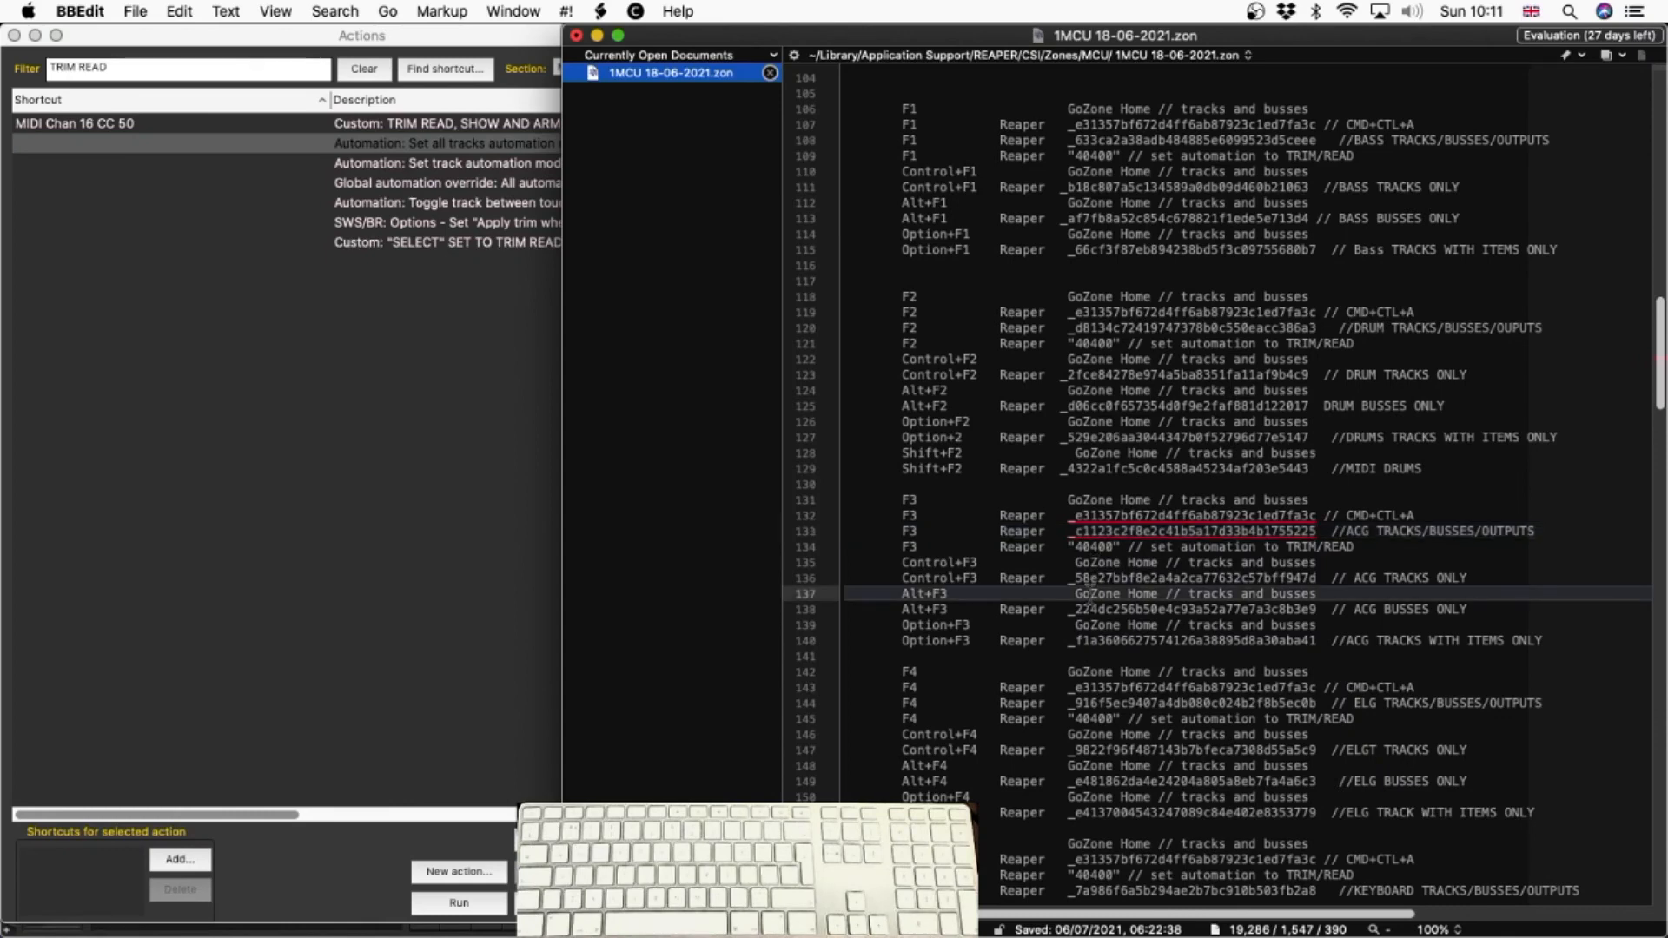
{"action": "left_click", "coordinate": [1089, 626]}
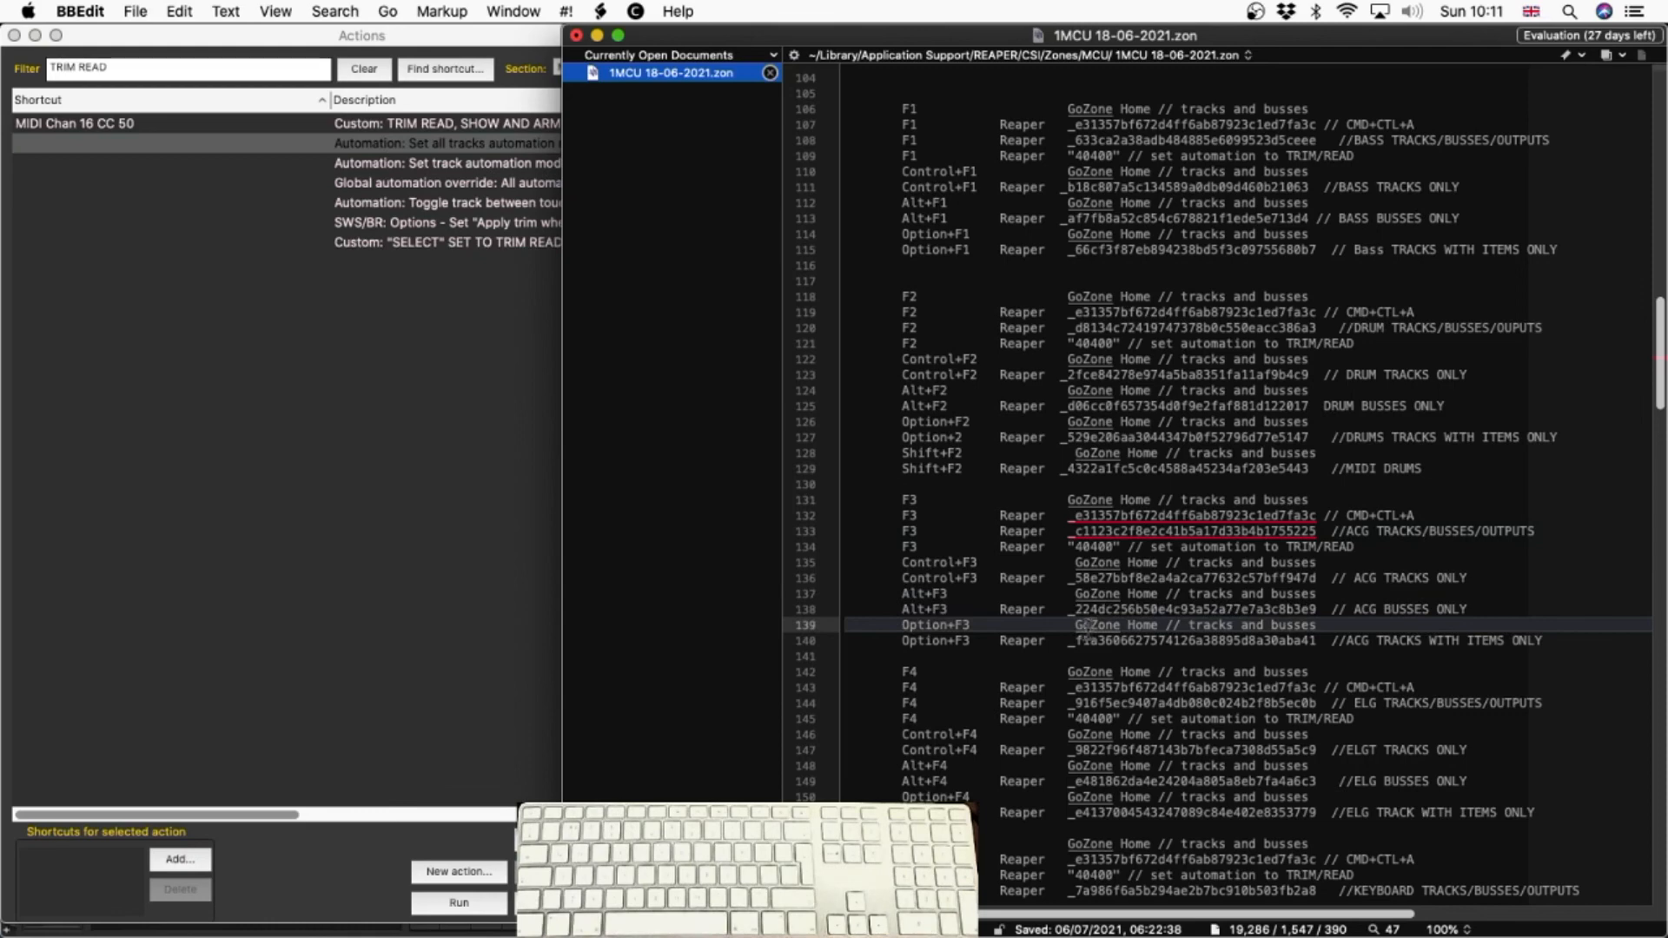